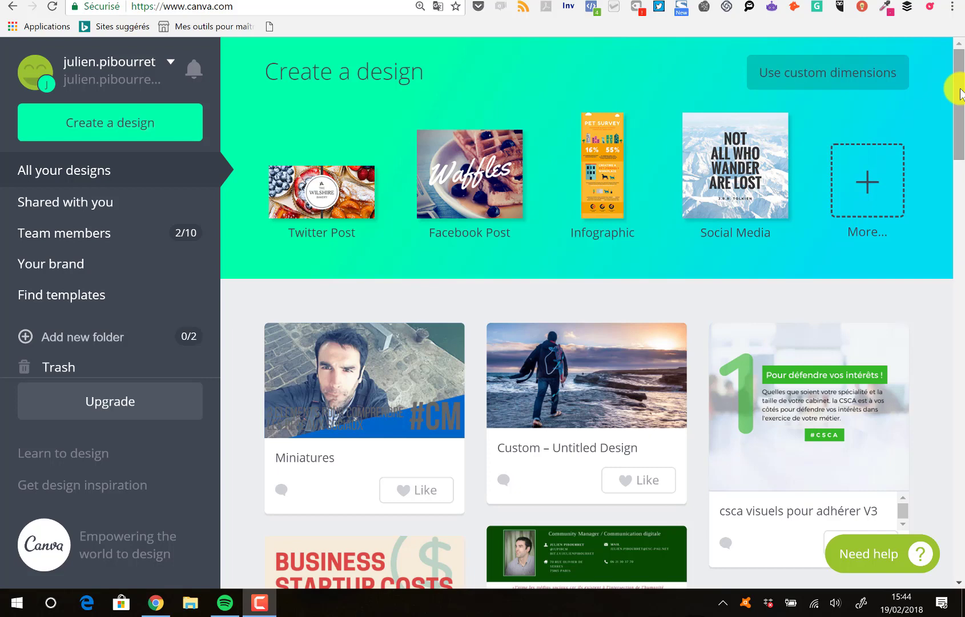
- Look through the existing designs on the home page and return to the design type suggestions
{"action": "left_click", "coordinate": [961, 94]}
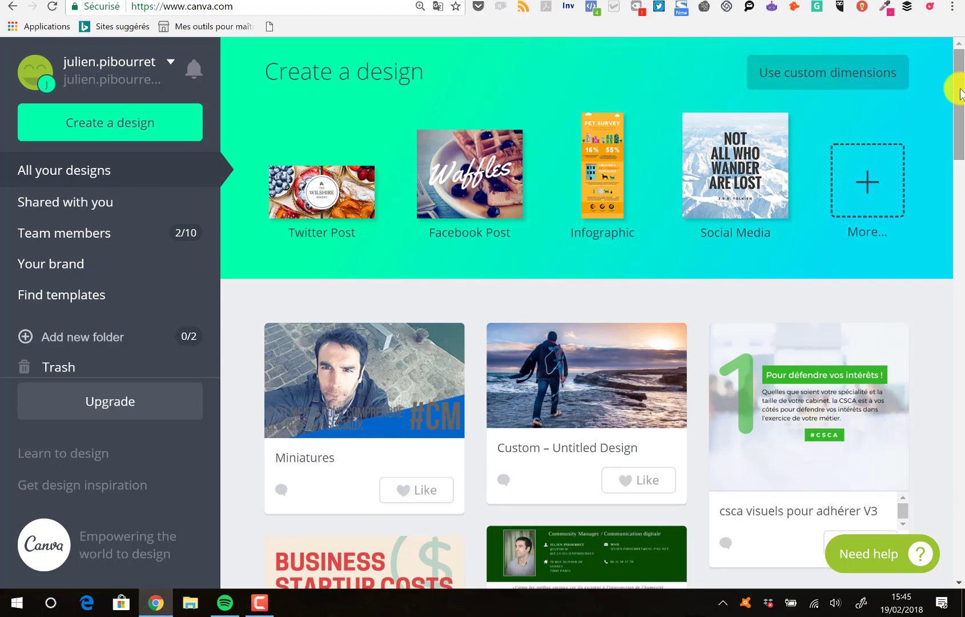
{"action": "left_click_drag", "start_coordinate": [960, 94], "coordinate": [957, 485]}
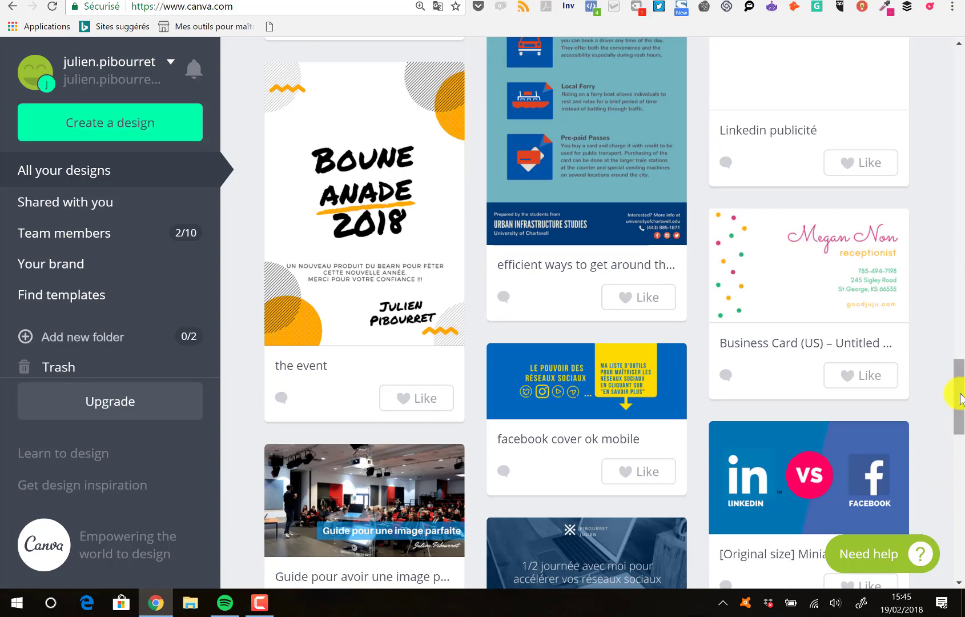
{"action": "left_click_drag", "start_coordinate": [961, 397], "coordinate": [961, 96]}
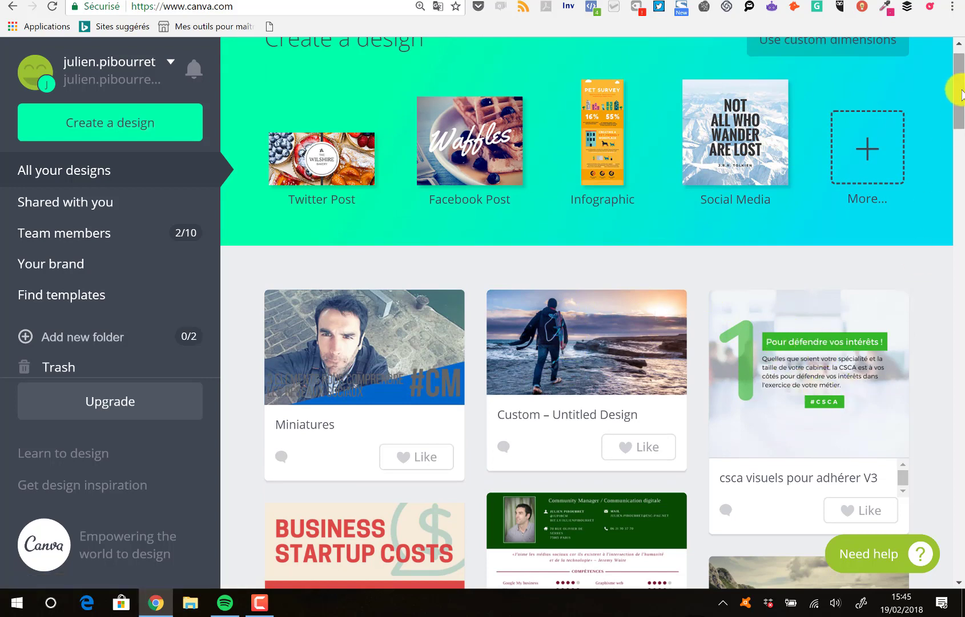
{"action": "left_click", "coordinate": [960, 43]}
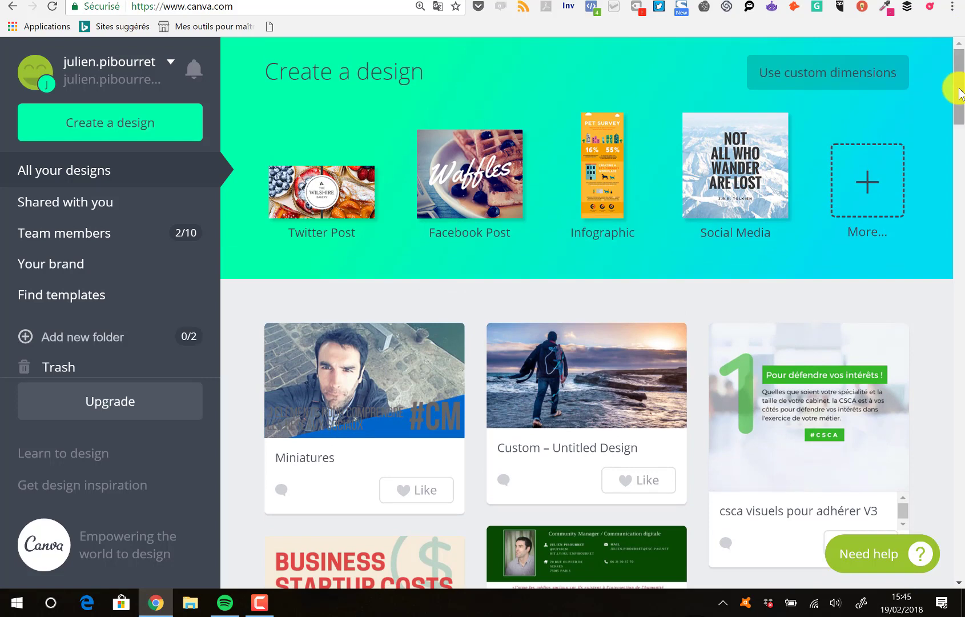
- Open the full list of design types and review its categories from Recommended for you through to Ads
{"action": "left_click", "coordinate": [864, 182]}
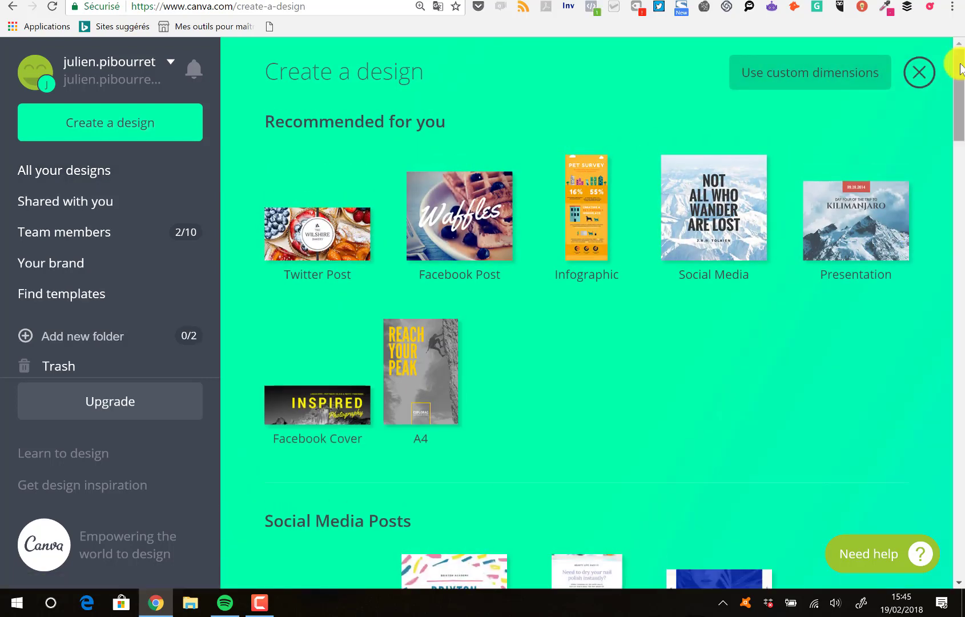
{"action": "scroll", "coordinate": [957, 91], "scroll_direction": "down", "scroll_amount": 2}
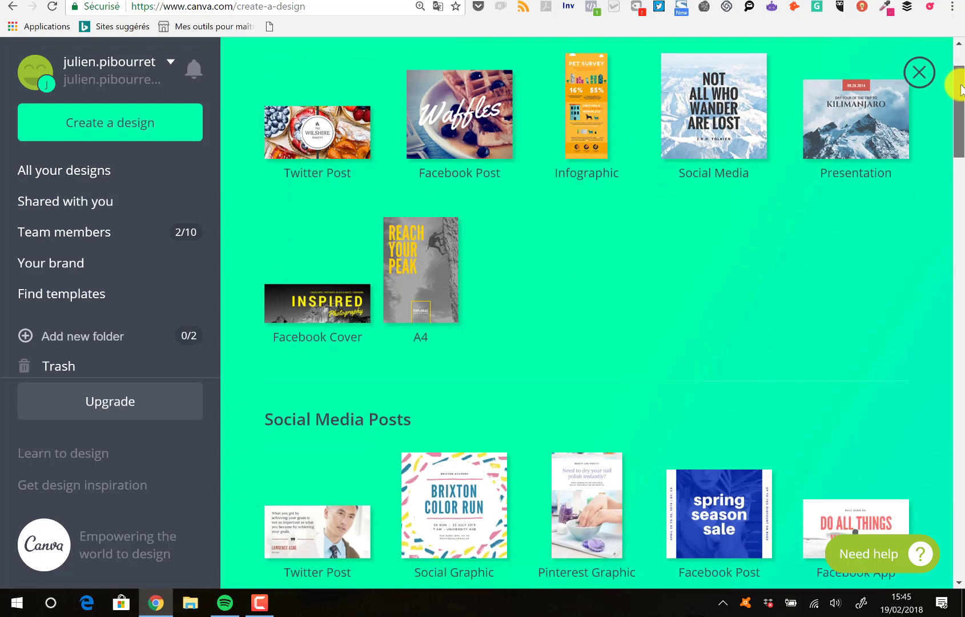
{"action": "scroll", "coordinate": [957, 74], "scroll_direction": "up", "scroll_amount": 2}
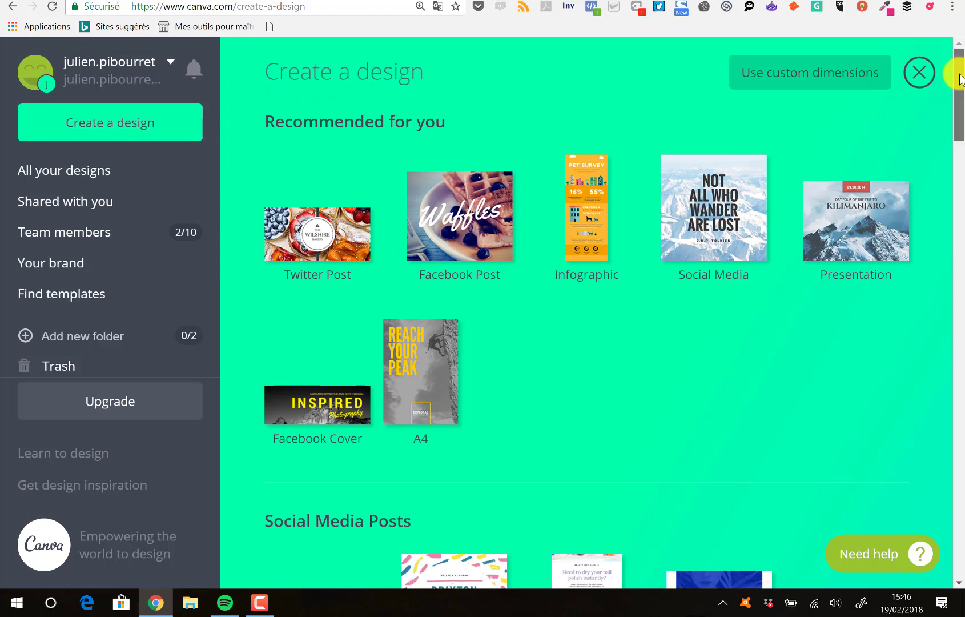
{"action": "scroll", "coordinate": [951, 112], "scroll_direction": "down", "scroll_amount": 5}
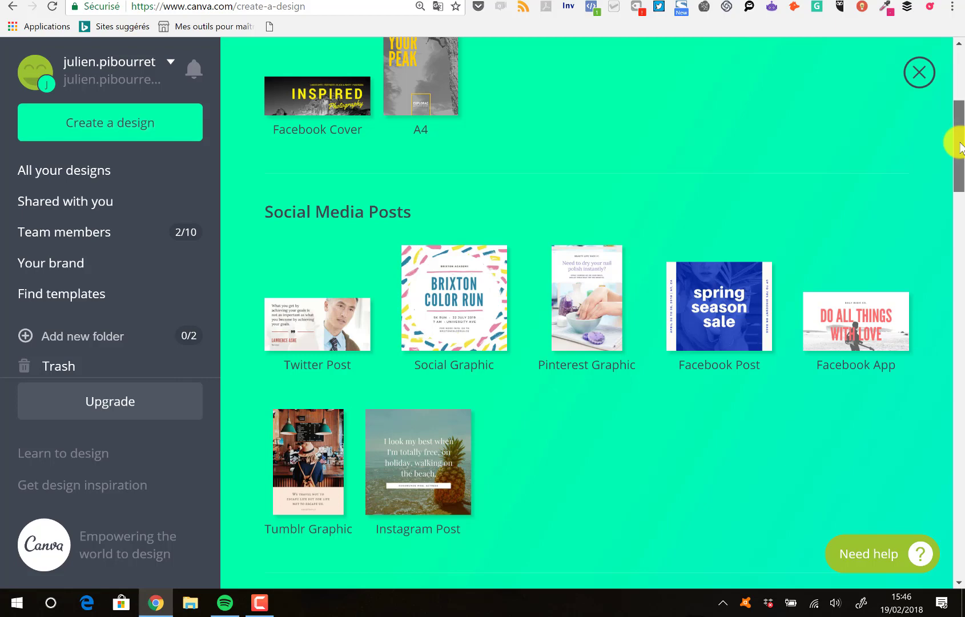
{"action": "left_click_drag", "start_coordinate": [960, 147], "coordinate": [960, 228]}
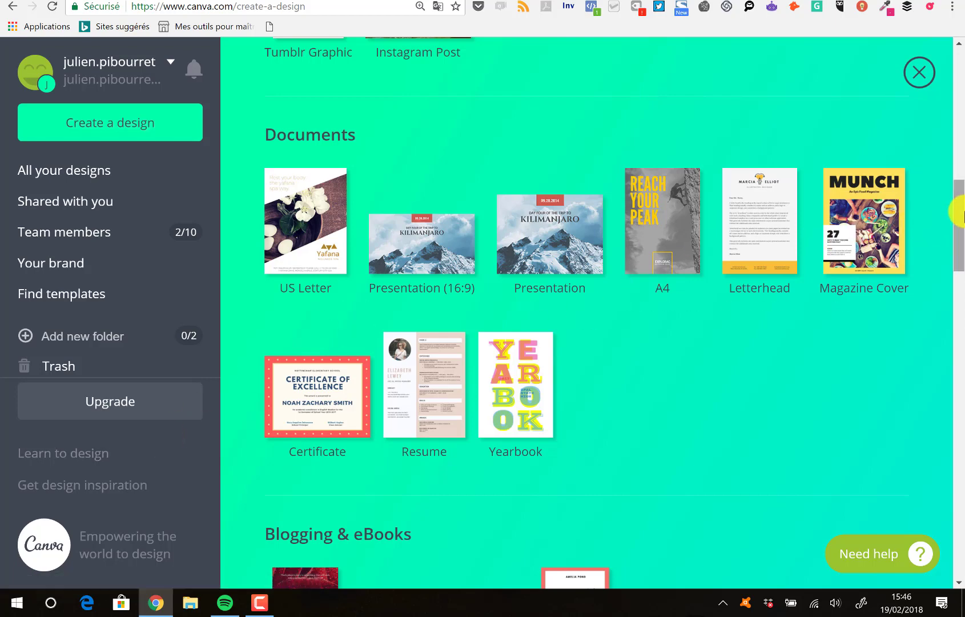
{"action": "left_click_drag", "start_coordinate": [960, 211], "coordinate": [960, 301]}
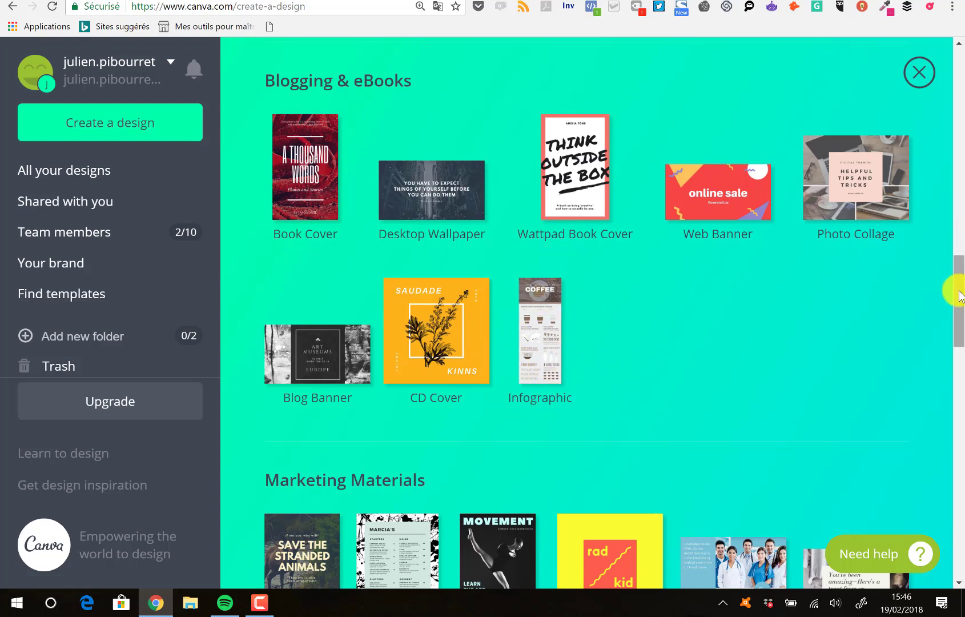
{"action": "left_click_drag", "start_coordinate": [959, 293], "coordinate": [960, 388]}
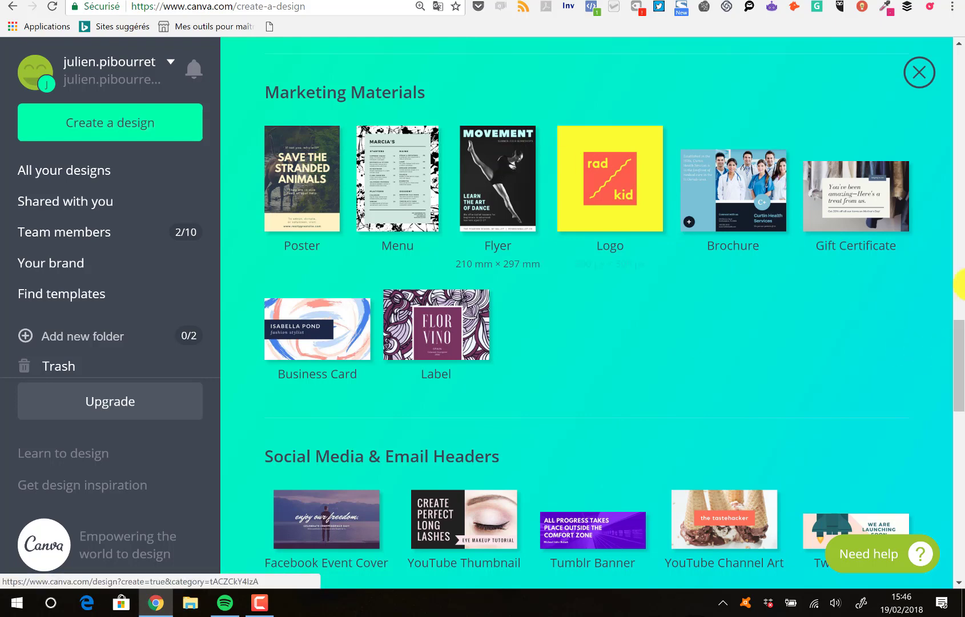
{"action": "left_click_drag", "start_coordinate": [959, 356], "coordinate": [962, 410]}
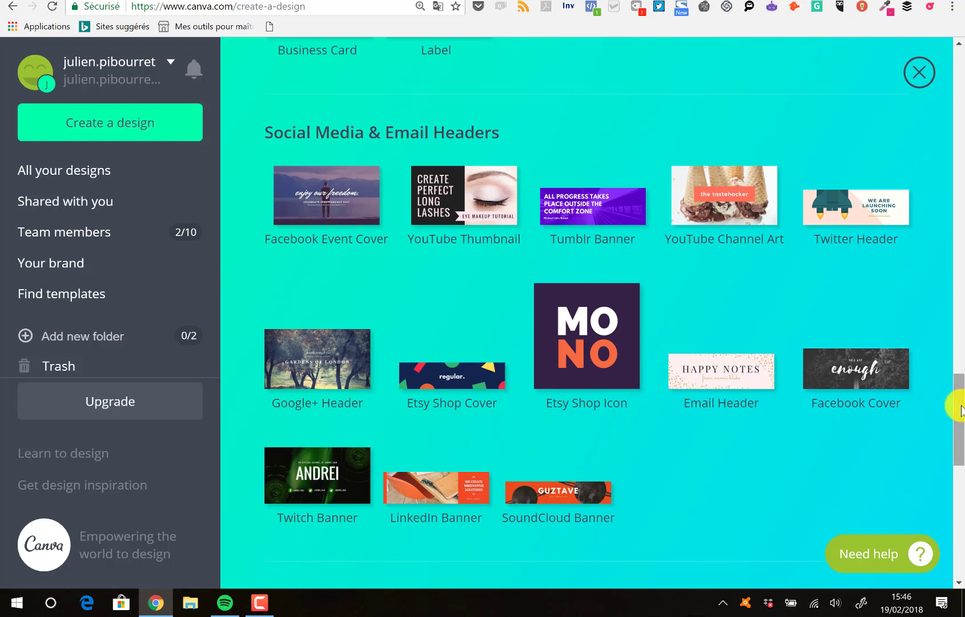
{"action": "left_click_drag", "start_coordinate": [962, 410], "coordinate": [962, 418]}
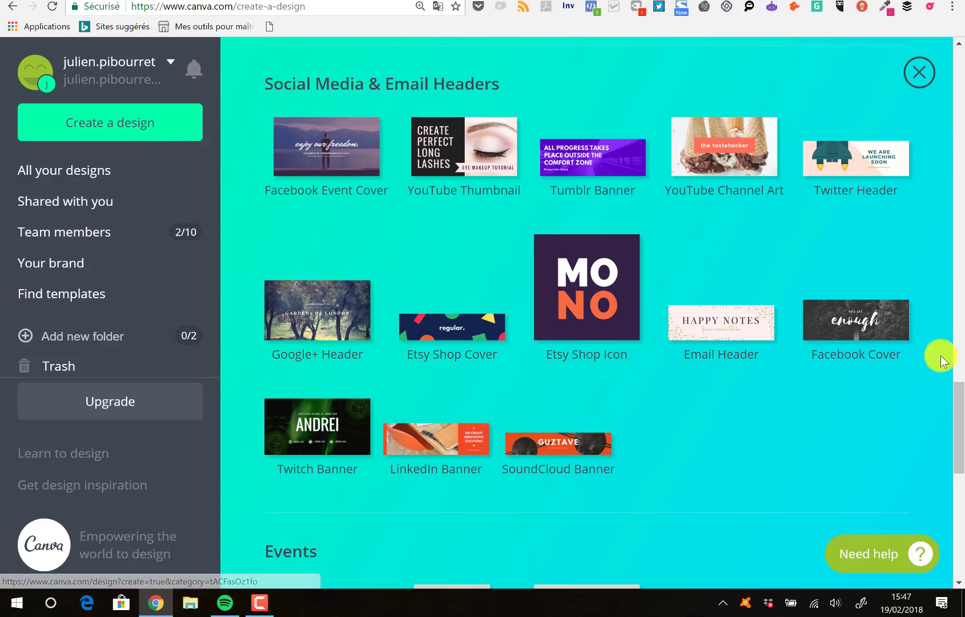
{"action": "left_click_drag", "start_coordinate": [958, 416], "coordinate": [960, 528]}
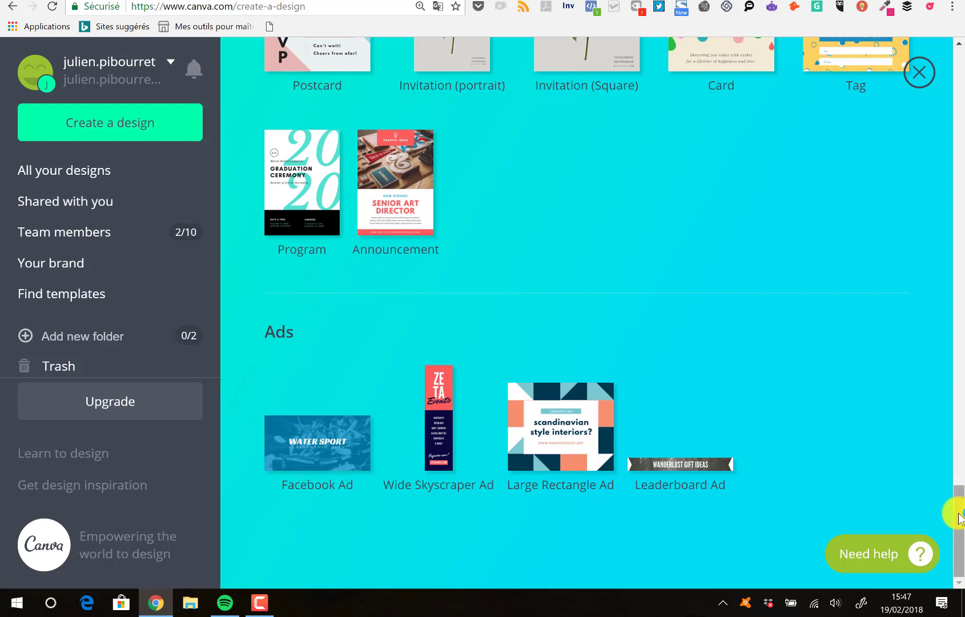
{"action": "left_click_drag", "start_coordinate": [961, 517], "coordinate": [959, 34]}
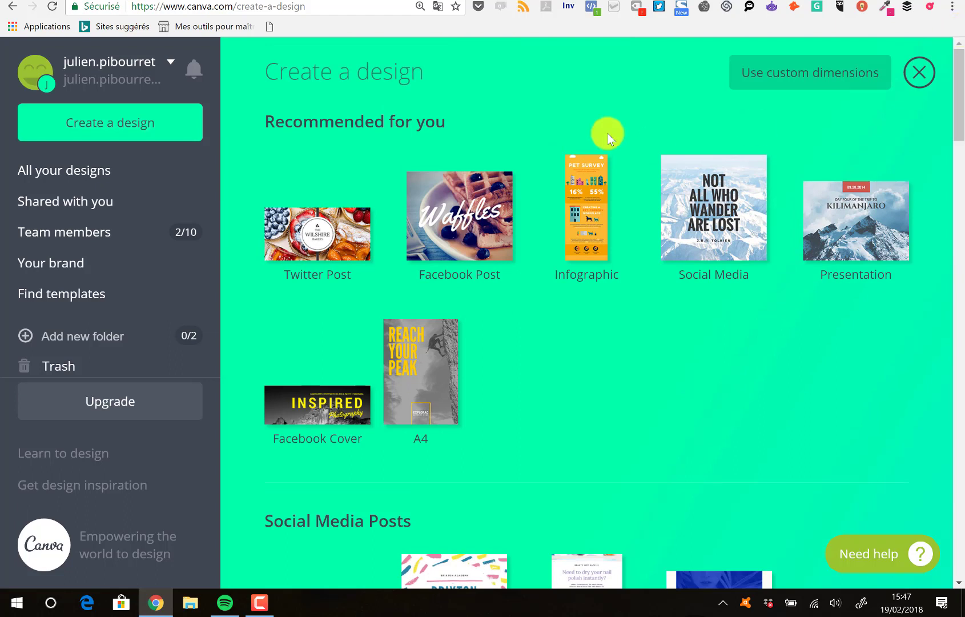
- Create a new Facebook Post design and title it "Chiffres clés - post facebook"
{"action": "left_click", "coordinate": [447, 227]}
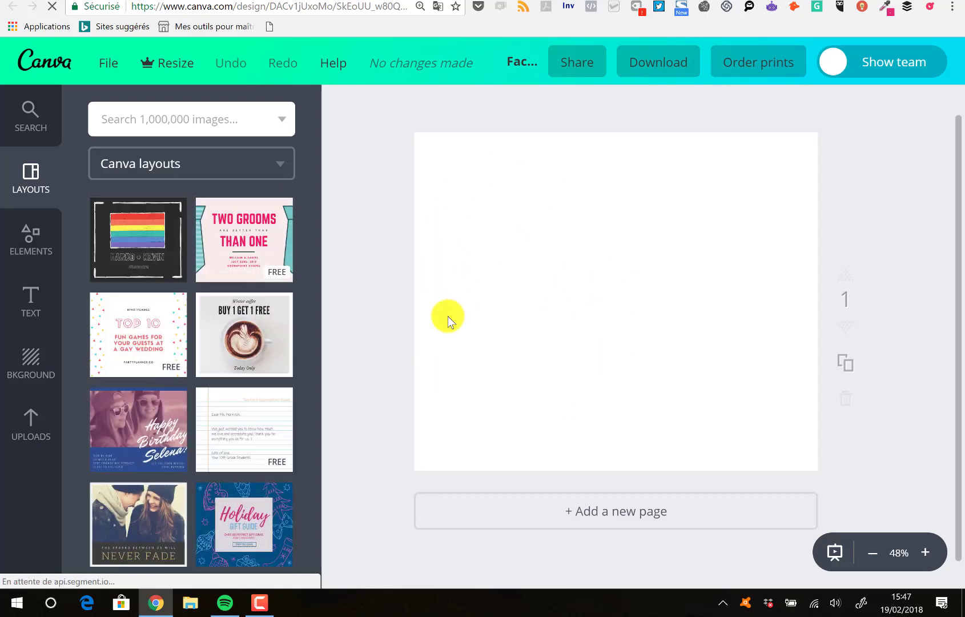
{"action": "left_click", "coordinate": [517, 66]}
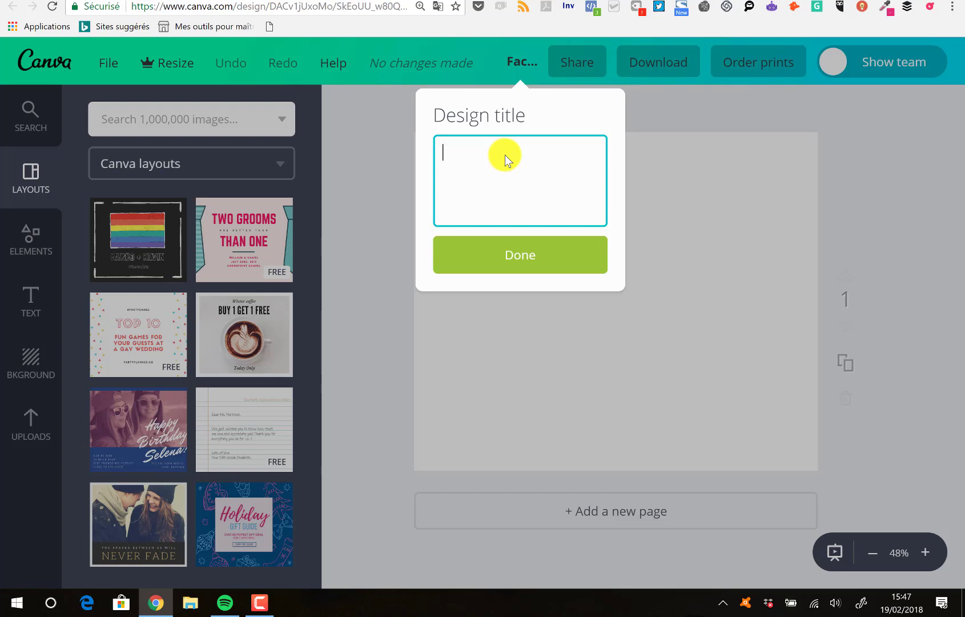
{"action": "type", "text": "Chiffres cles - post facebook"}
{"action": "right_click", "coordinate": [506, 153]}
{"action": "left_click", "coordinate": [522, 163]}
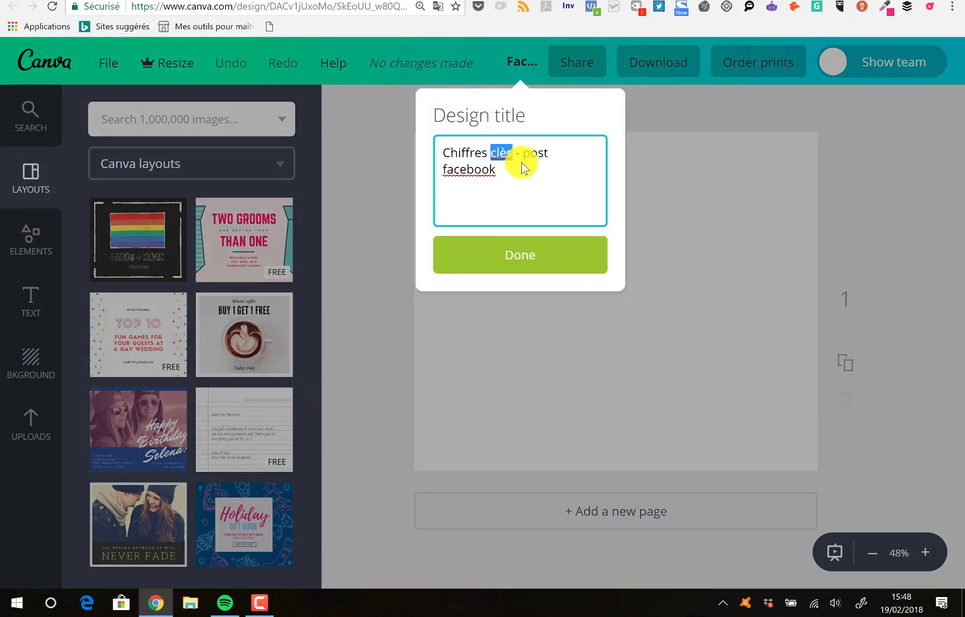
{"action": "left_click", "coordinate": [511, 174]}
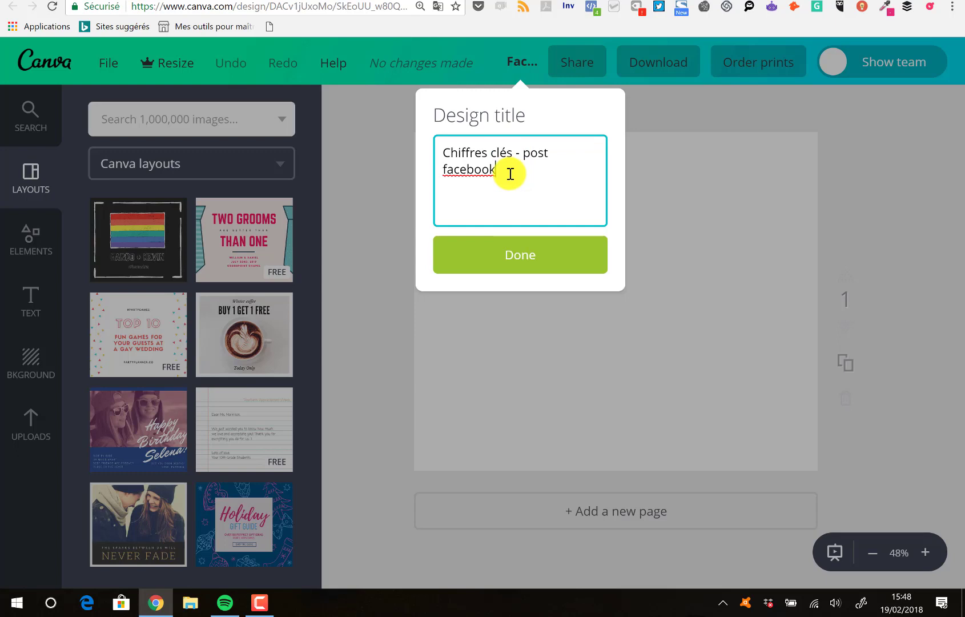
{"action": "left_click", "coordinate": [492, 261]}
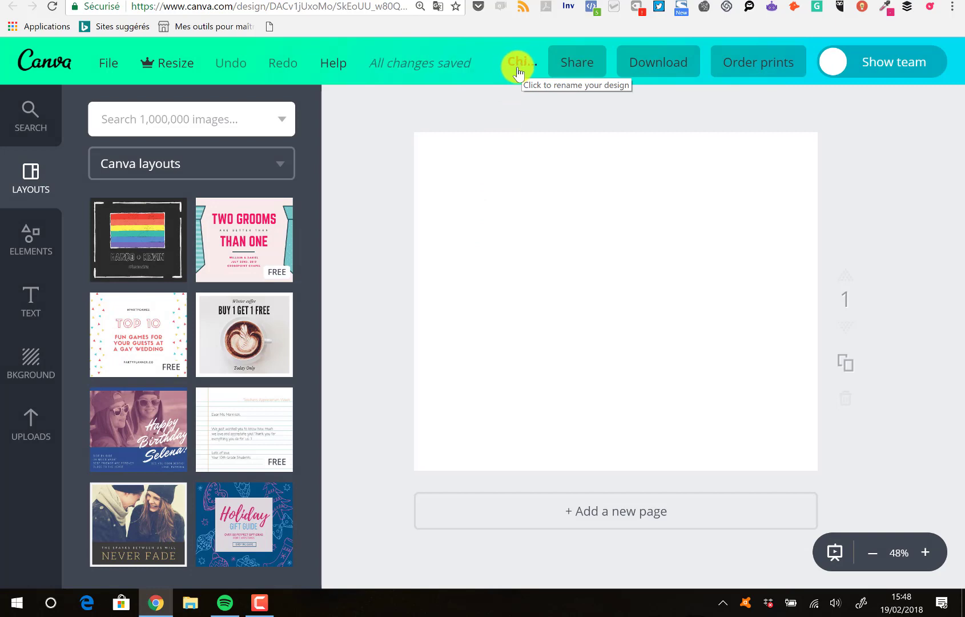
- Reopen the design title to check its full wording, and close it without editing
{"action": "left_click", "coordinate": [518, 71]}
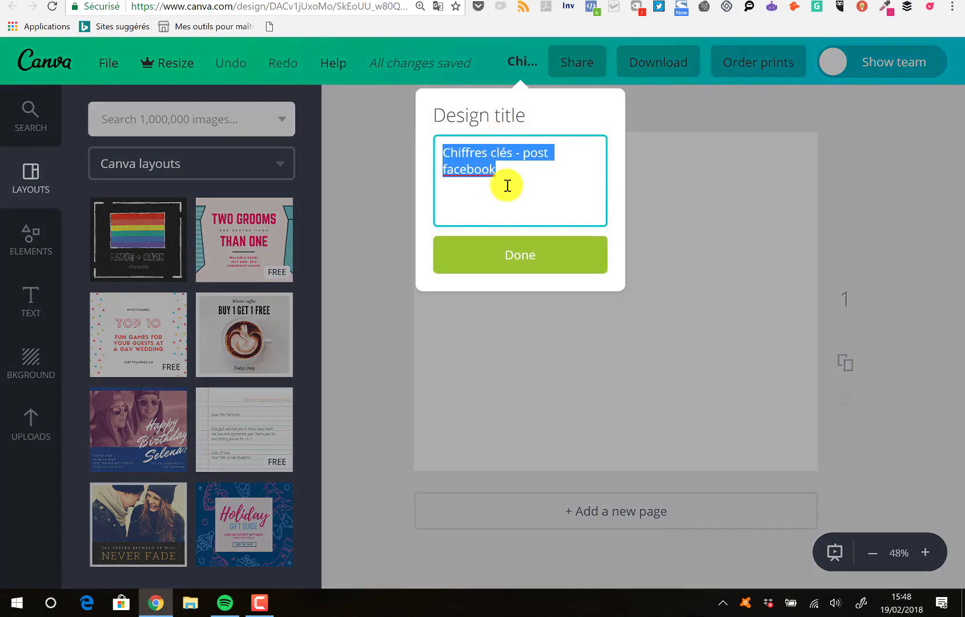
{"action": "left_click", "coordinate": [508, 185]}
{"action": "right_click", "coordinate": [507, 258]}
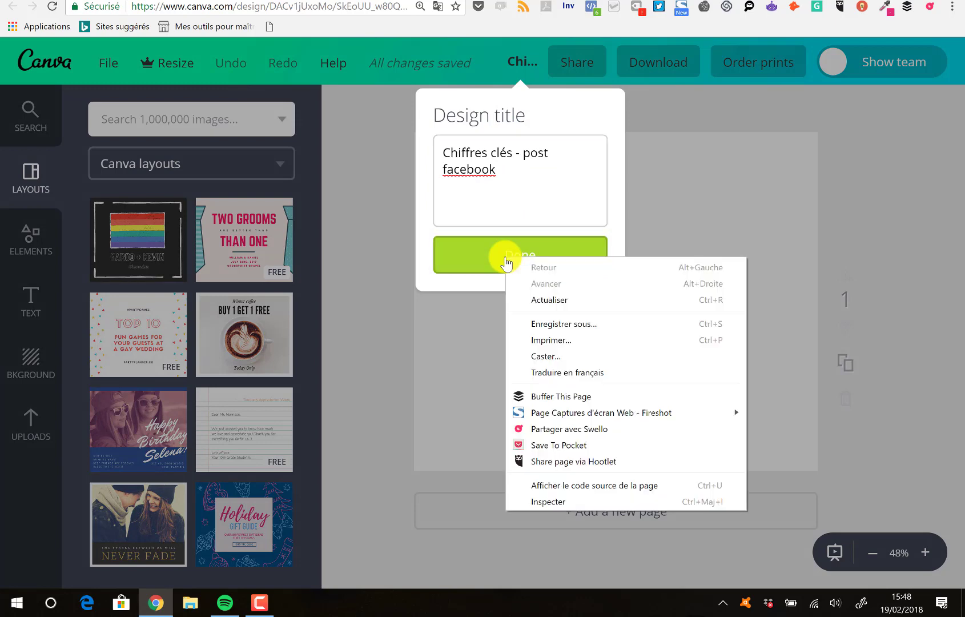
{"action": "left_click", "coordinate": [358, 232]}
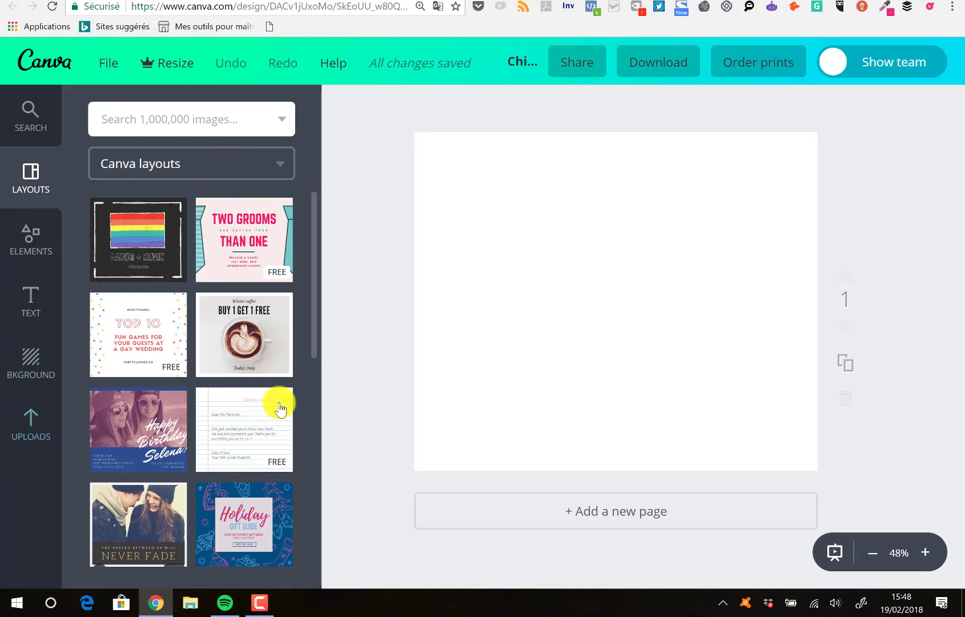
- Search the image library for "sport" and look through the mixed results
{"action": "left_click", "coordinate": [28, 113]}
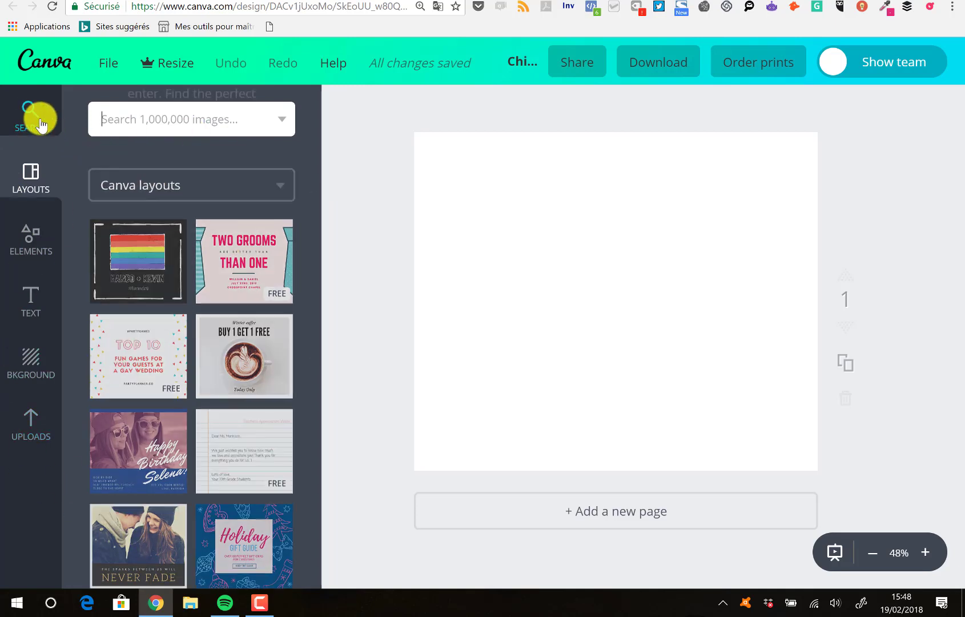
{"action": "left_click", "coordinate": [136, 119]}
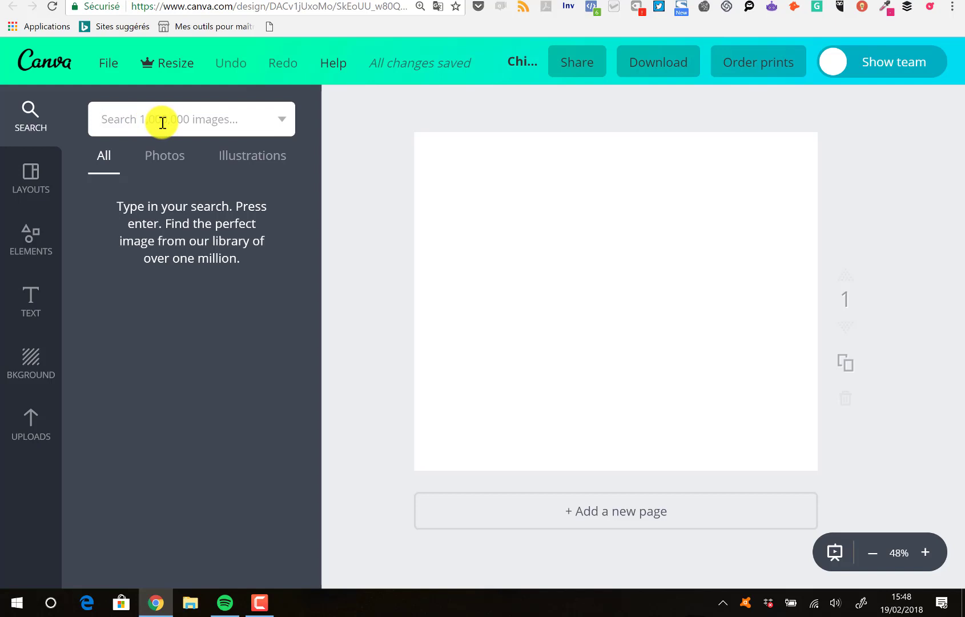
{"action": "type", "text": "sport"}
{"action": "key", "text": "Return"}
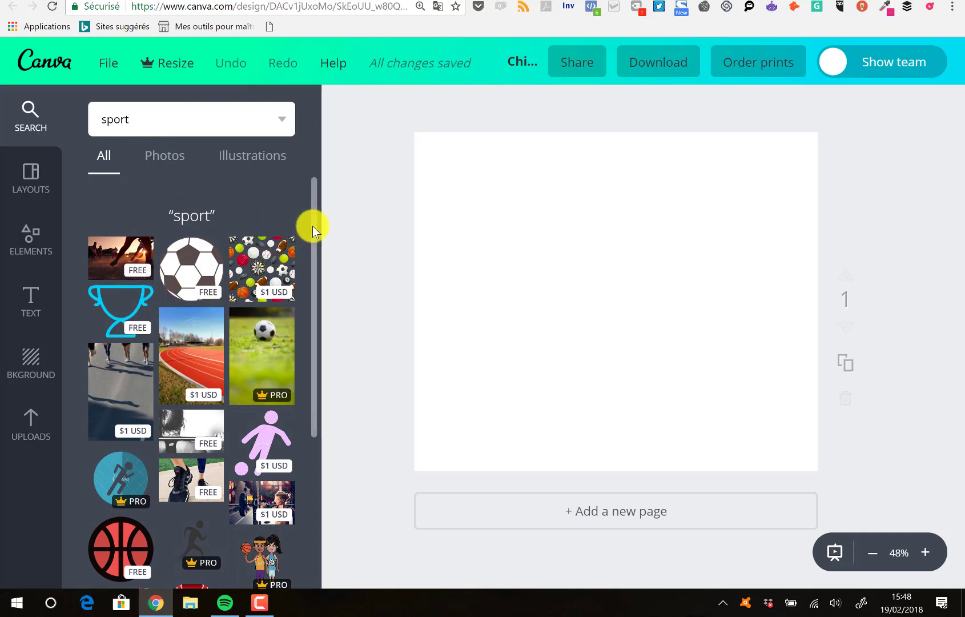
{"action": "left_click_drag", "start_coordinate": [313, 226], "coordinate": [323, 335]}
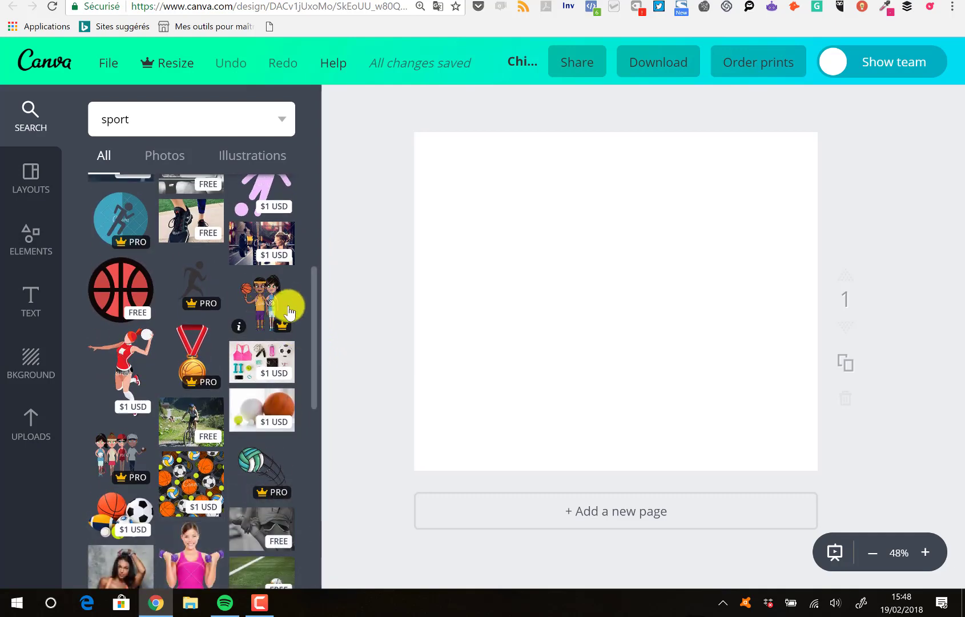
{"action": "scroll", "coordinate": [315, 276], "scroll_direction": "up", "scroll_amount": 2}
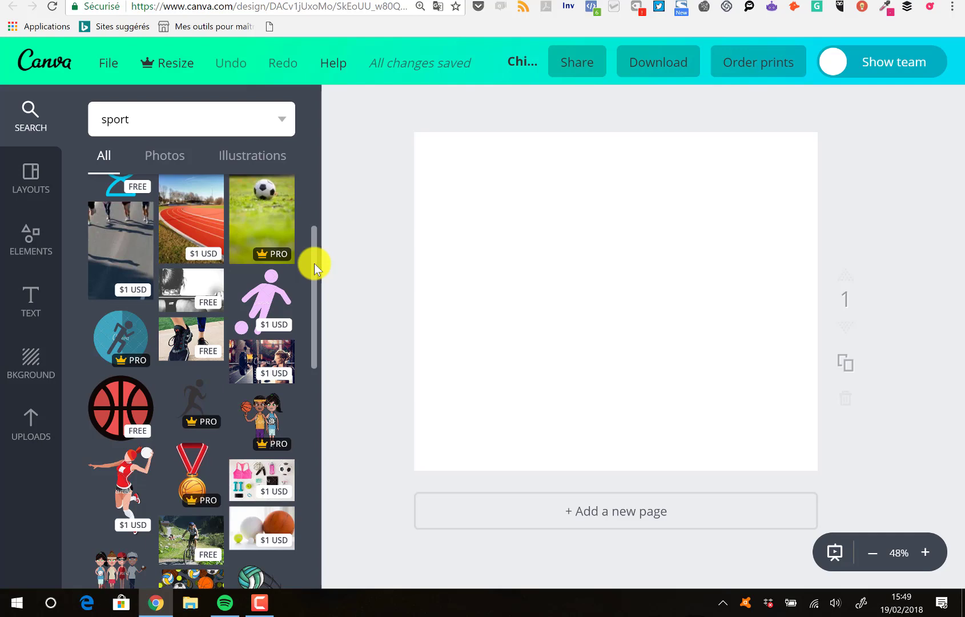
{"action": "left_click_drag", "start_coordinate": [315, 263], "coordinate": [316, 164]}
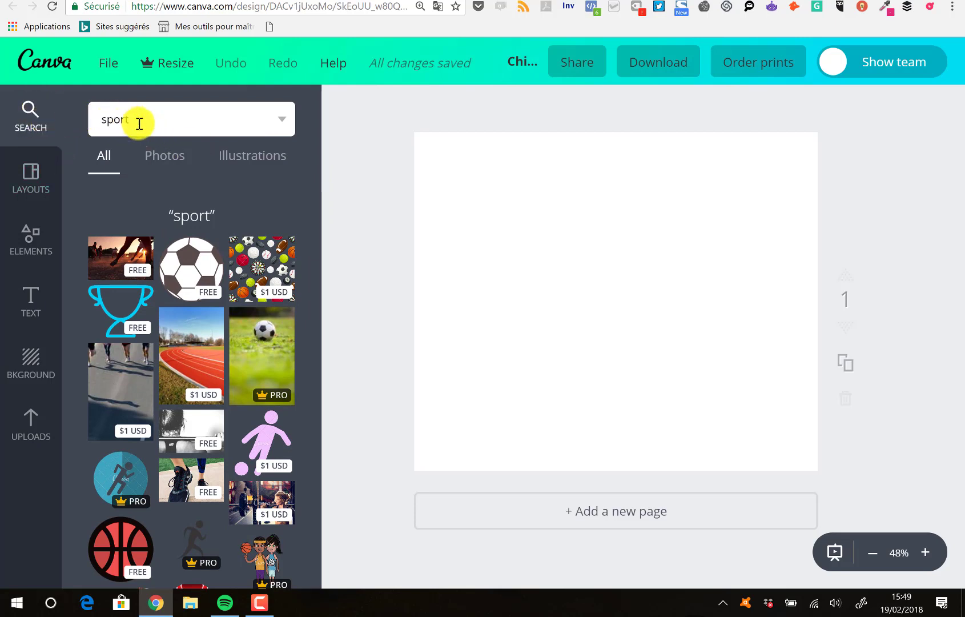
- View the sport results as photos only and illustrations only, and return to all results
{"action": "double_click", "coordinate": [139, 124]}
{"action": "left_click", "coordinate": [162, 162]}
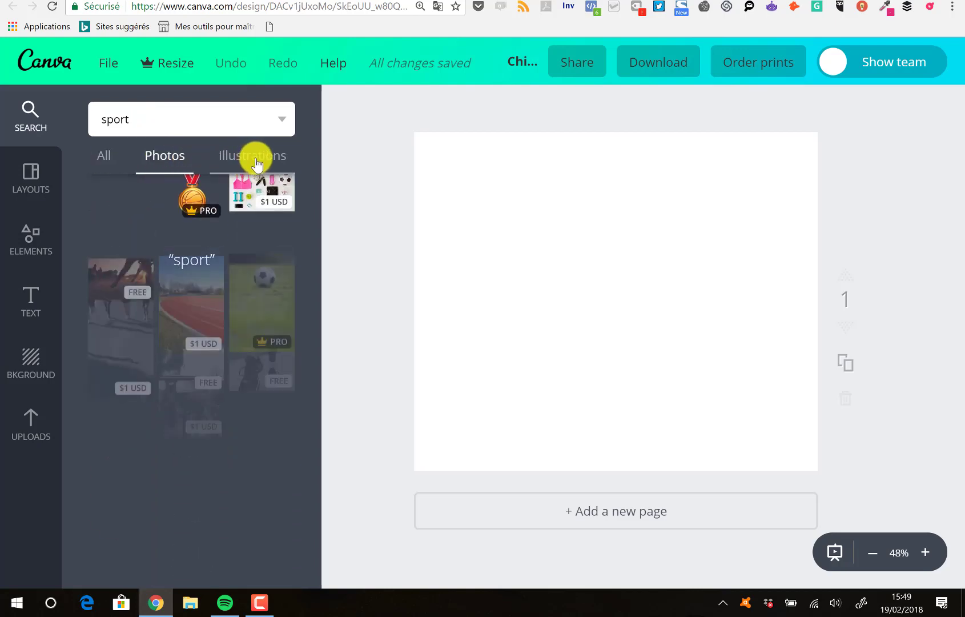
{"action": "left_click", "coordinate": [255, 164]}
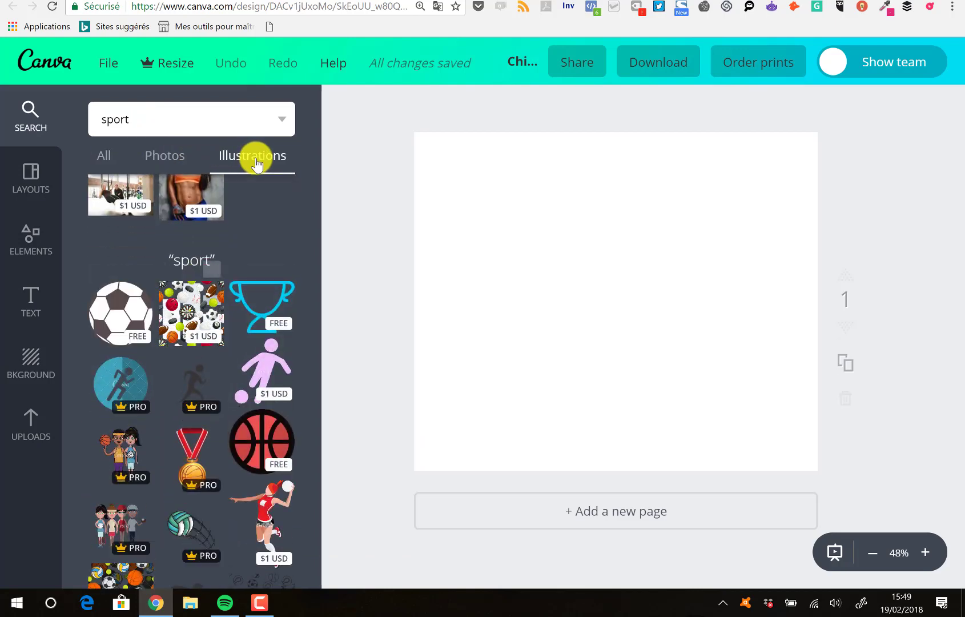
{"action": "left_click", "coordinate": [107, 157]}
- Open the layouts, check the available layout sources, and browse the Canva layouts for the Facebook post
{"action": "left_click", "coordinate": [29, 184]}
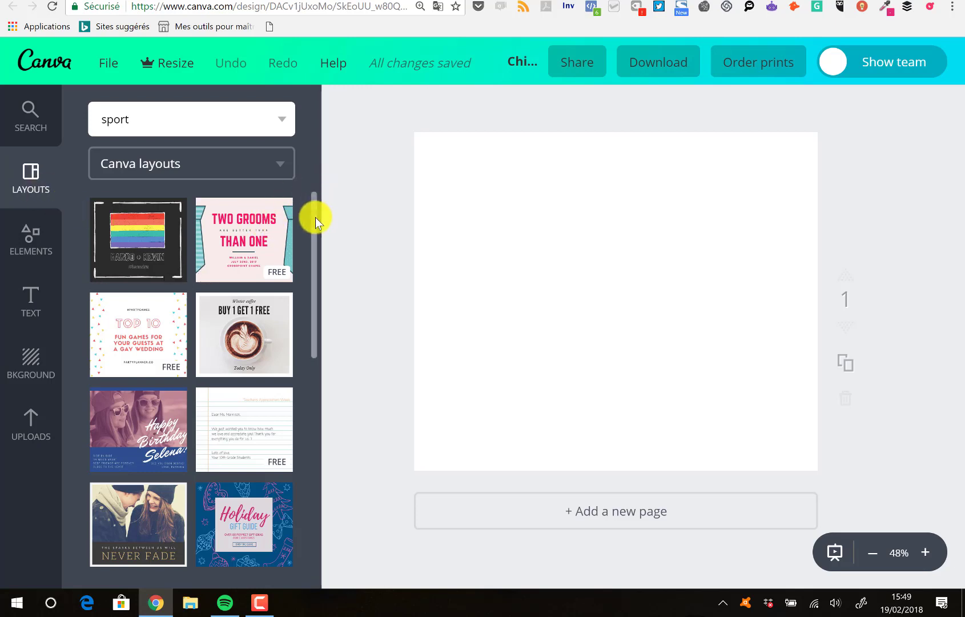
{"action": "mouse_move", "coordinate": [315, 217]}
{"action": "left_mouse_down"}
{"action": "mouse_move", "coordinate": [316, 323]}
{"action": "mouse_move", "coordinate": [309, 200]}
{"action": "left_mouse_up"}
{"action": "left_click", "coordinate": [273, 167]}
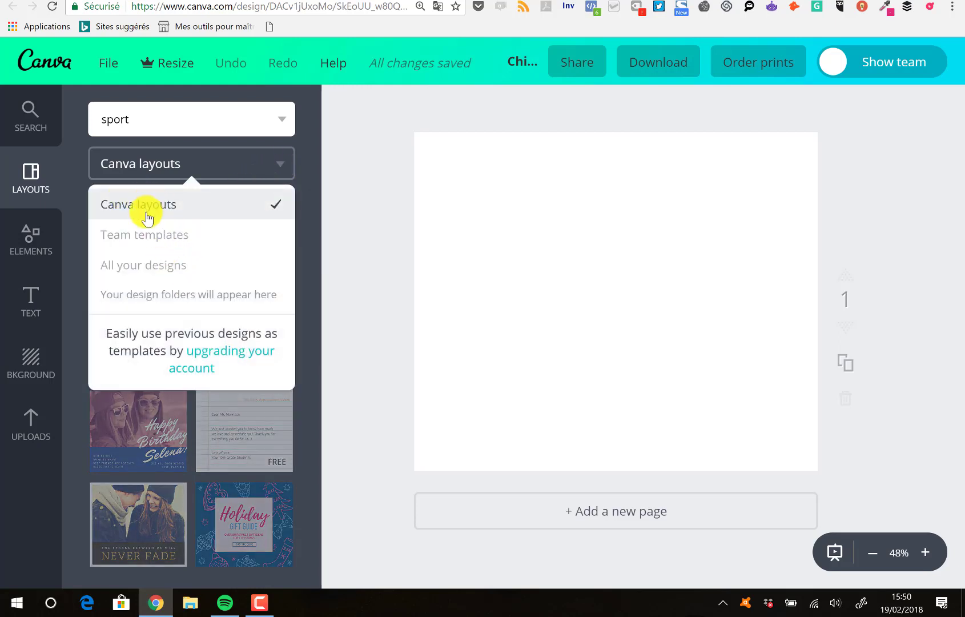
{"action": "left_click", "coordinate": [315, 165]}
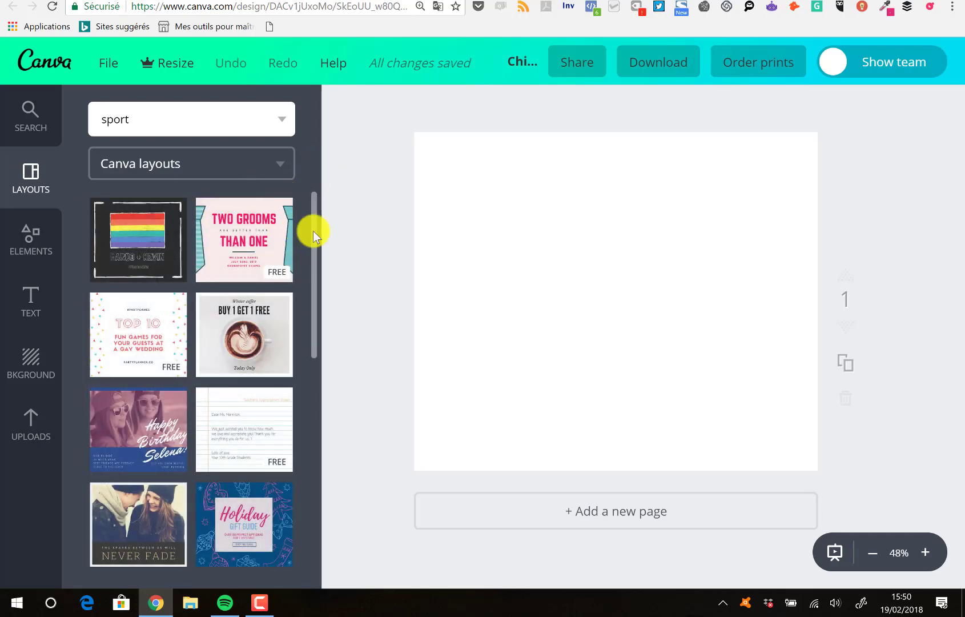
{"action": "left_click_drag", "start_coordinate": [313, 231], "coordinate": [307, 363]}
{"action": "scroll", "coordinate": [313, 372], "scroll_direction": "down", "scroll_amount": 5}
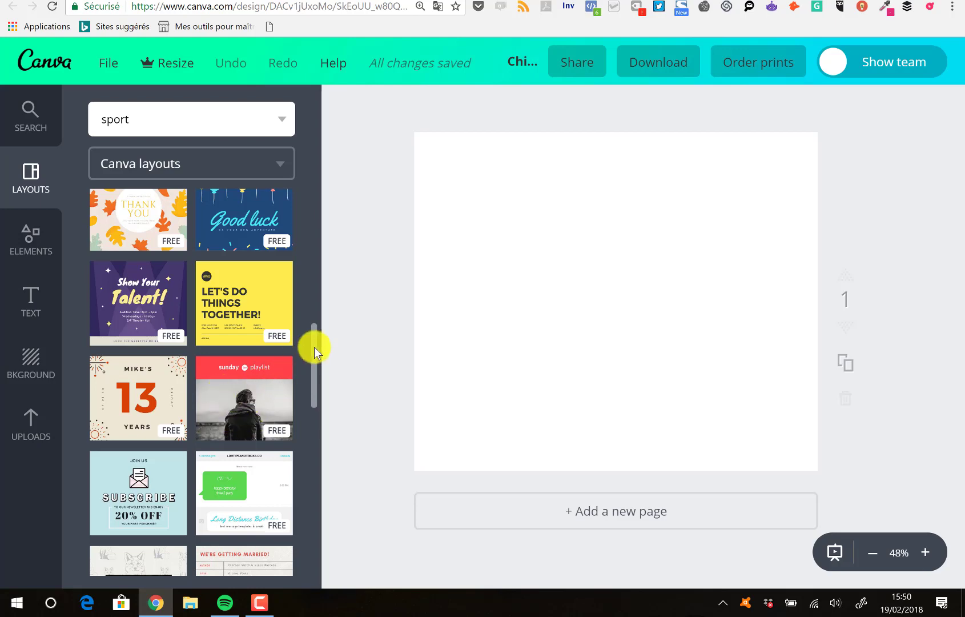
- Apply the floral "save the date" layout to the blank page and select its separate flower and background elements
{"action": "left_click_drag", "start_coordinate": [315, 347], "coordinate": [305, 443]}
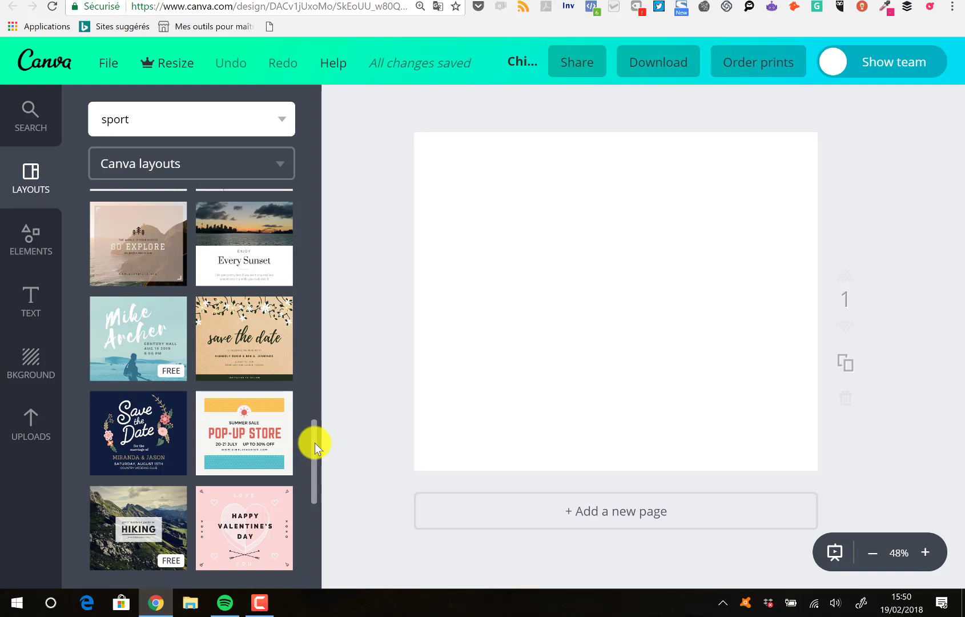
{"action": "left_click", "coordinate": [235, 341]}
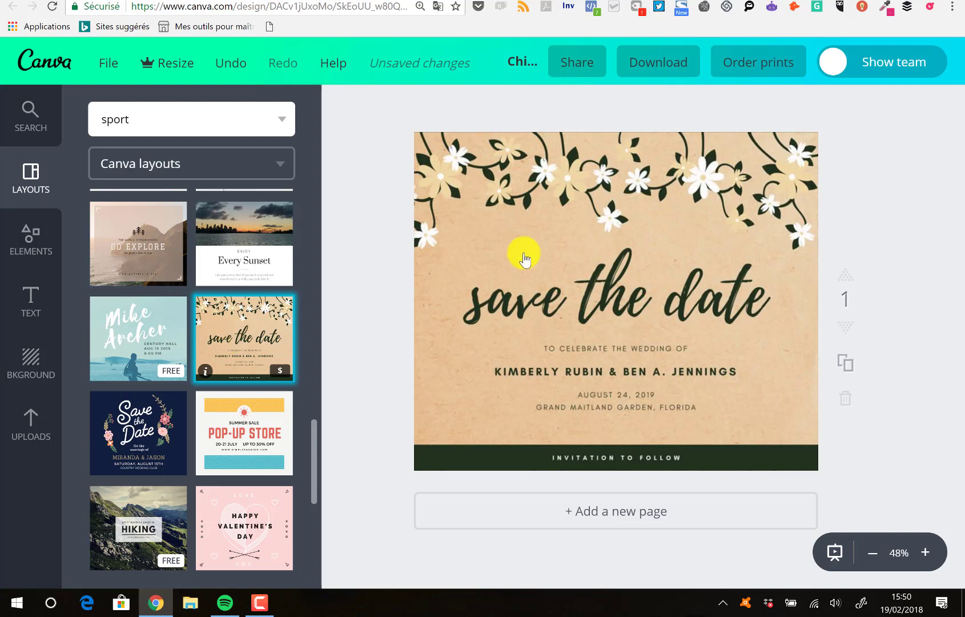
{"action": "left_click", "coordinate": [485, 246]}
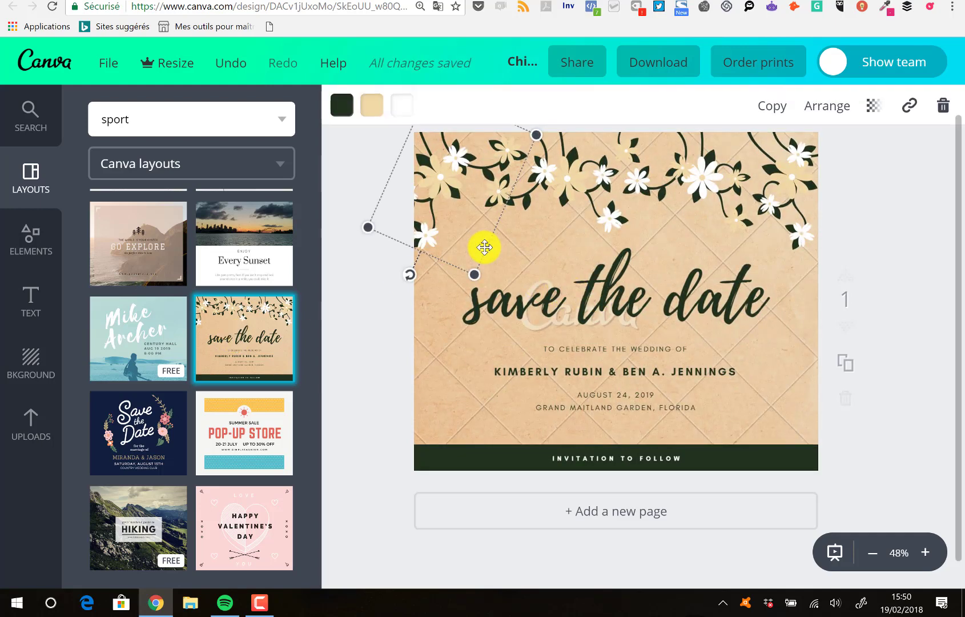
{"action": "left_click", "coordinate": [451, 350]}
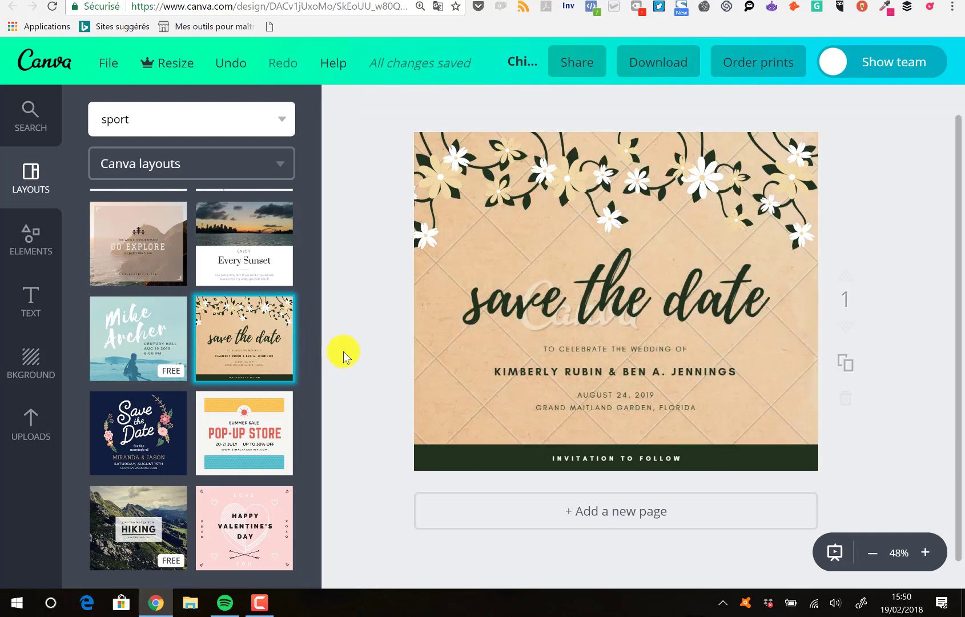
{"action": "left_click", "coordinate": [467, 281]}
{"action": "left_click", "coordinate": [698, 203]}
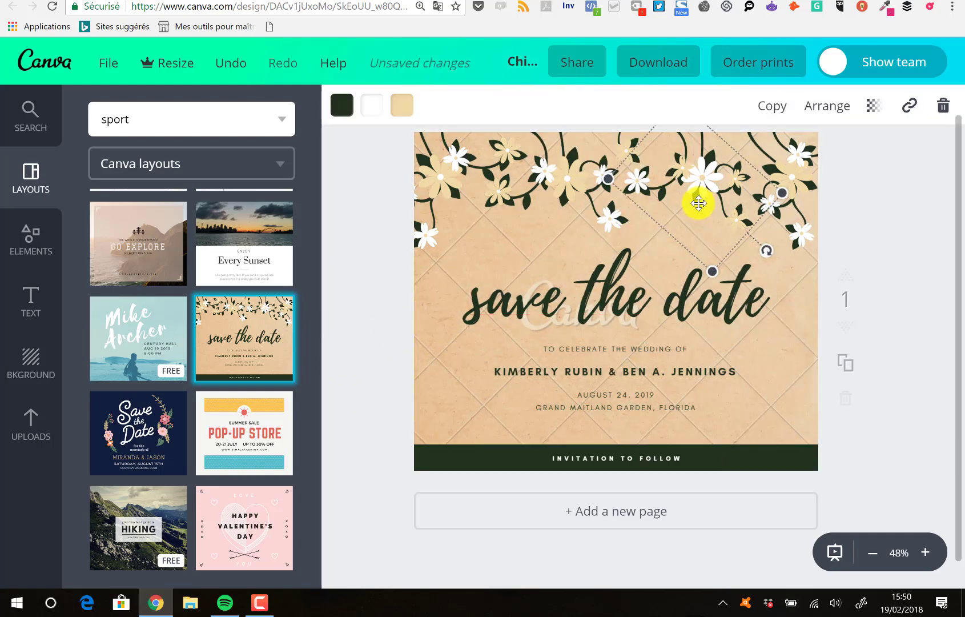
- Delete the flower branch at the upper middle of the "save the date" design
{"action": "left_click", "coordinate": [491, 170]}
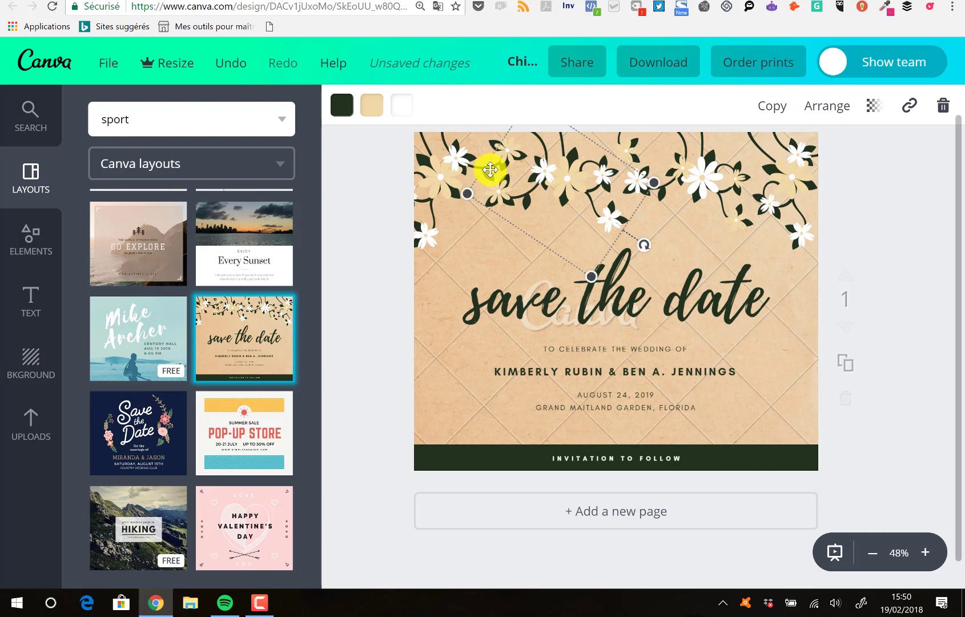
{"action": "key", "text": "Delete"}
{"action": "left_click", "coordinate": [502, 201]}
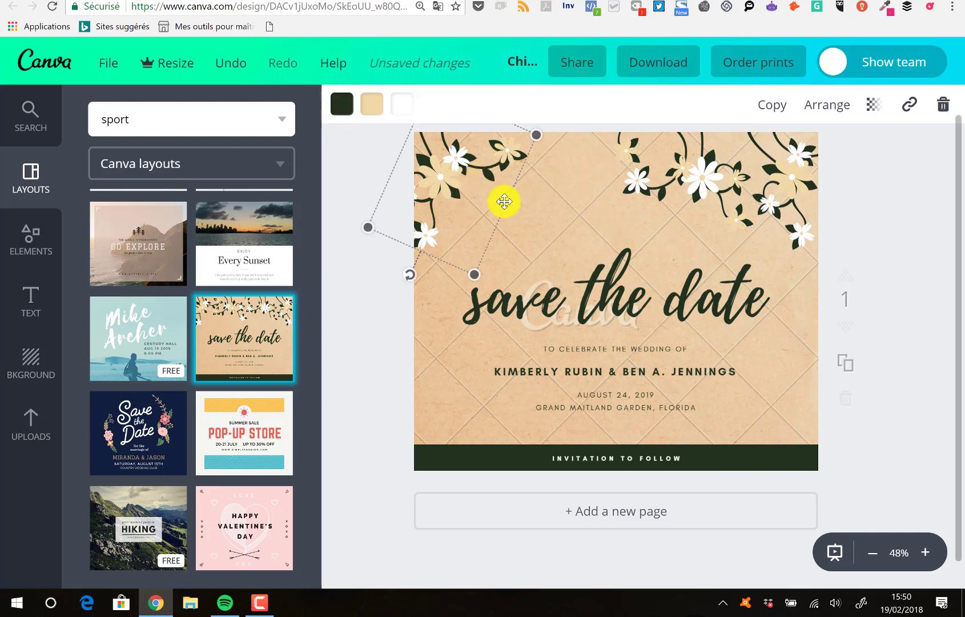
{"action": "left_click", "coordinate": [366, 302]}
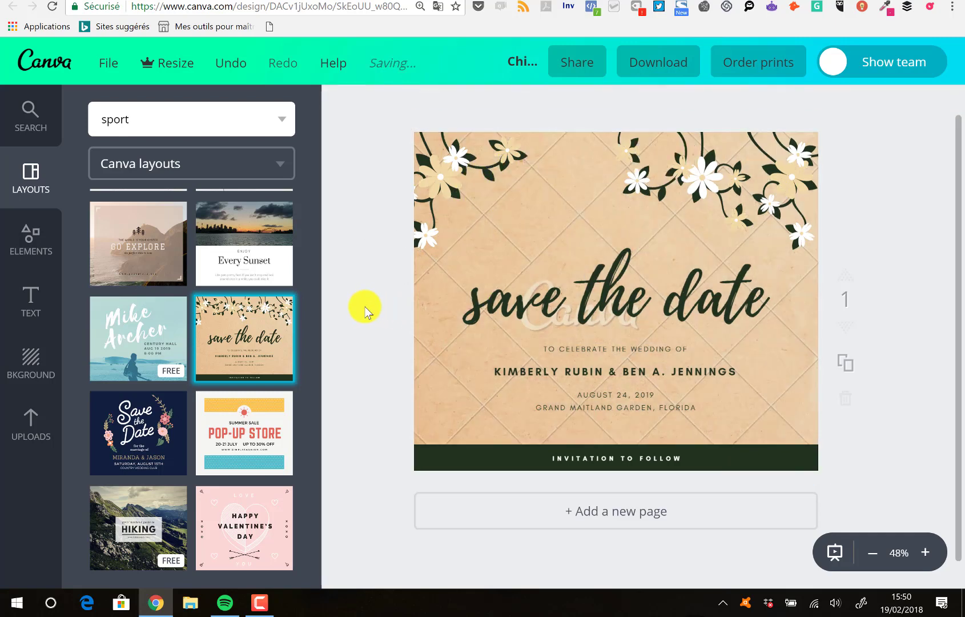
- Move the "save the date" heading down over the wedding details so it runs past the page's right edge
{"action": "left_click", "coordinate": [33, 365]}
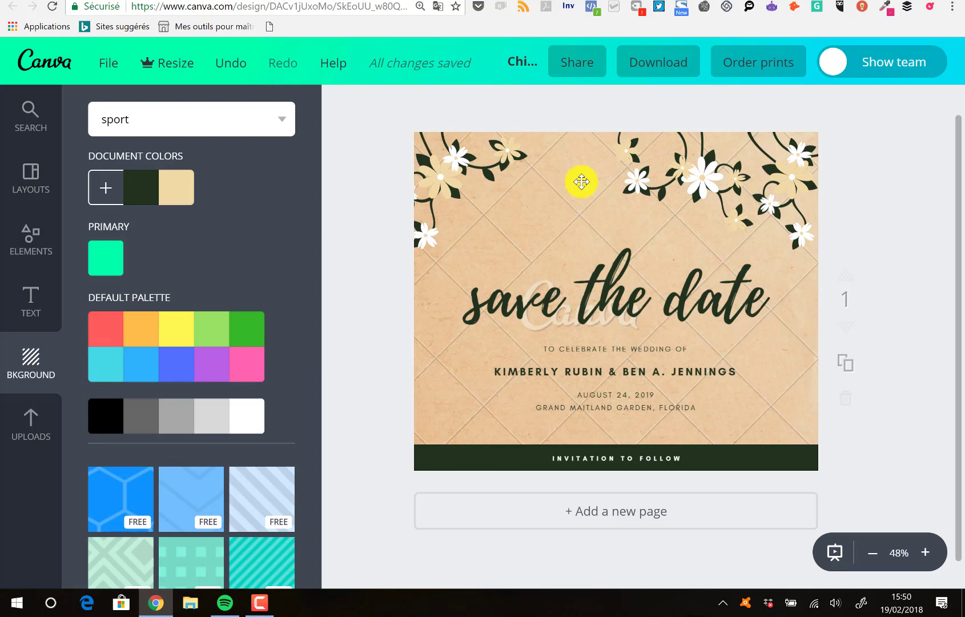
{"action": "left_click", "coordinate": [581, 181]}
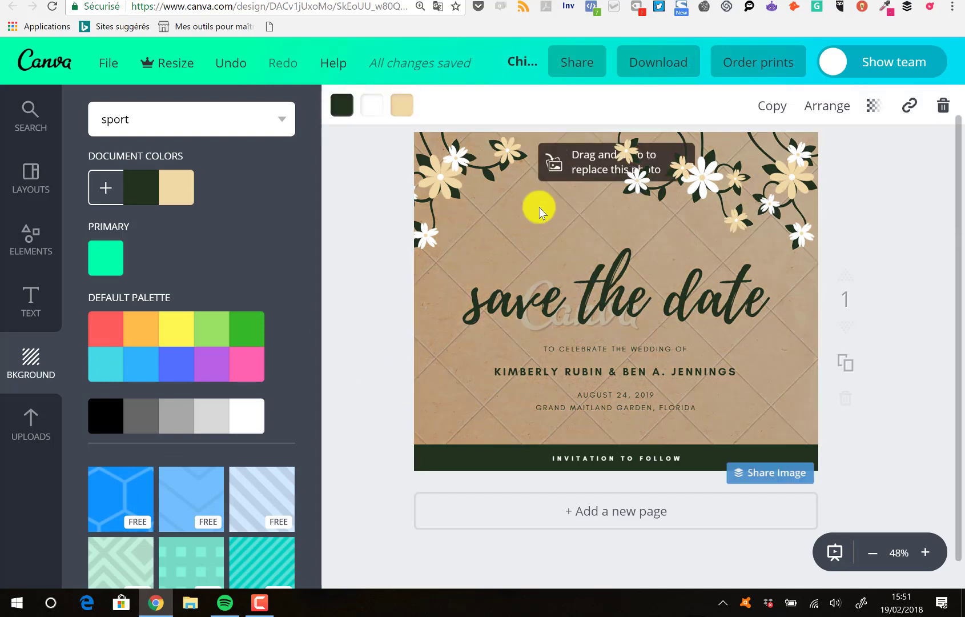
{"action": "left_click", "coordinate": [453, 295]}
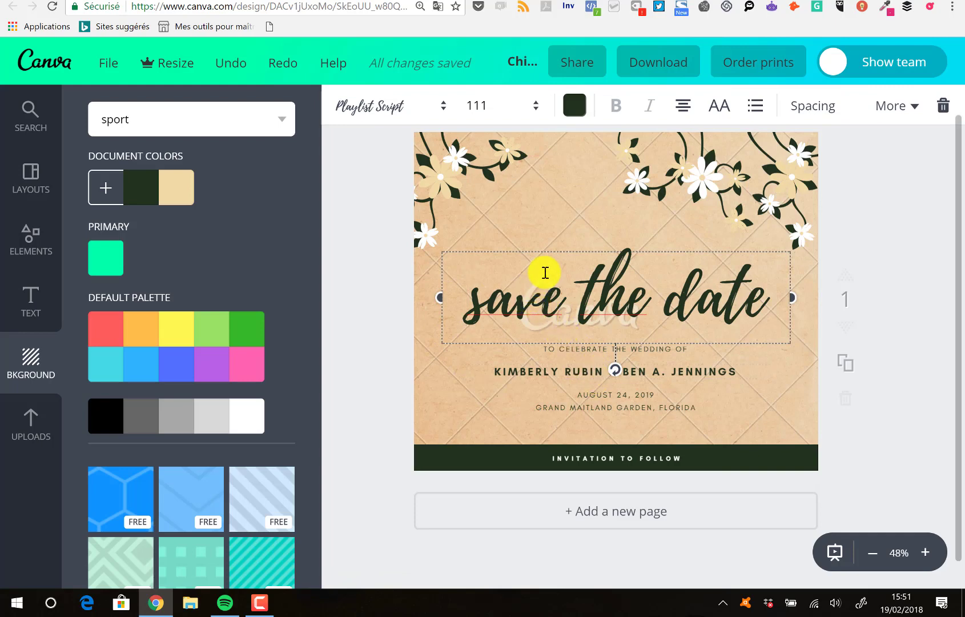
{"action": "left_click", "coordinate": [559, 250]}
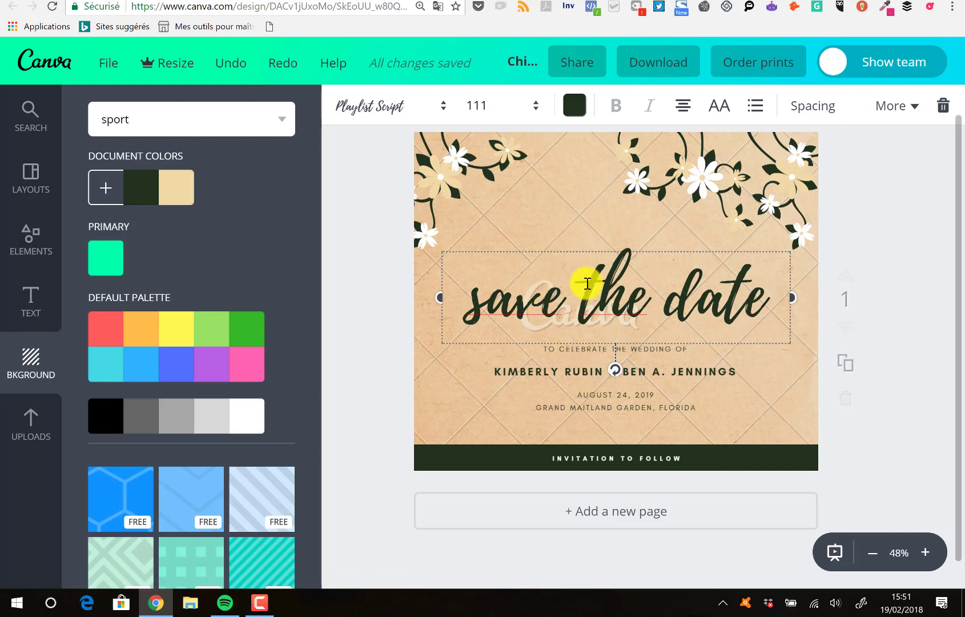
{"action": "left_click_drag", "start_coordinate": [587, 283], "coordinate": [699, 369]}
{"action": "left_click", "coordinate": [518, 274]}
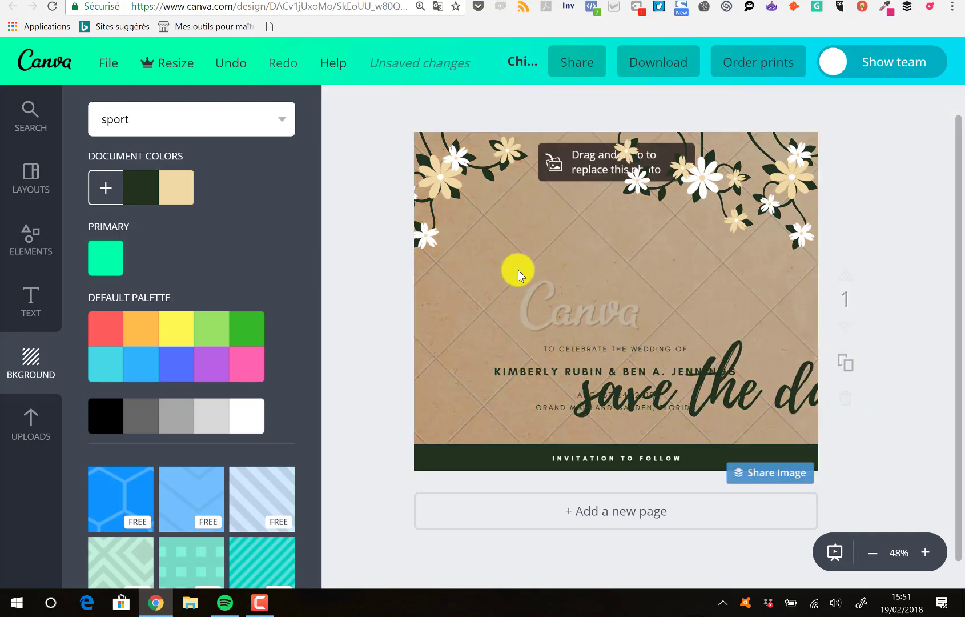
- Shift the paper background photo around the page, then remove it and delete the landscape placeholder frame behind it
{"action": "left_click", "coordinate": [508, 282]}
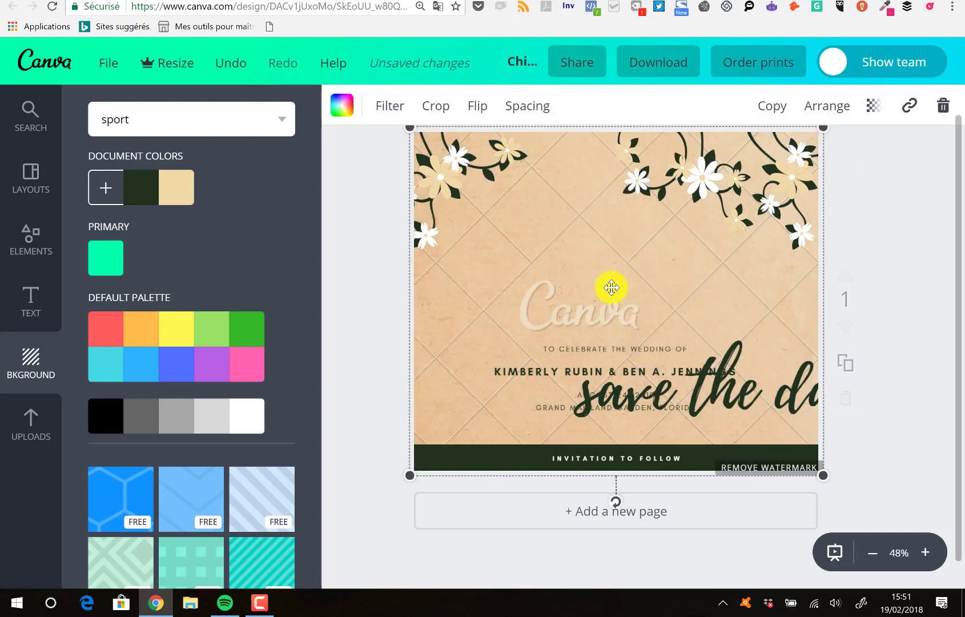
{"action": "left_click_drag", "start_coordinate": [611, 287], "coordinate": [508, 314]}
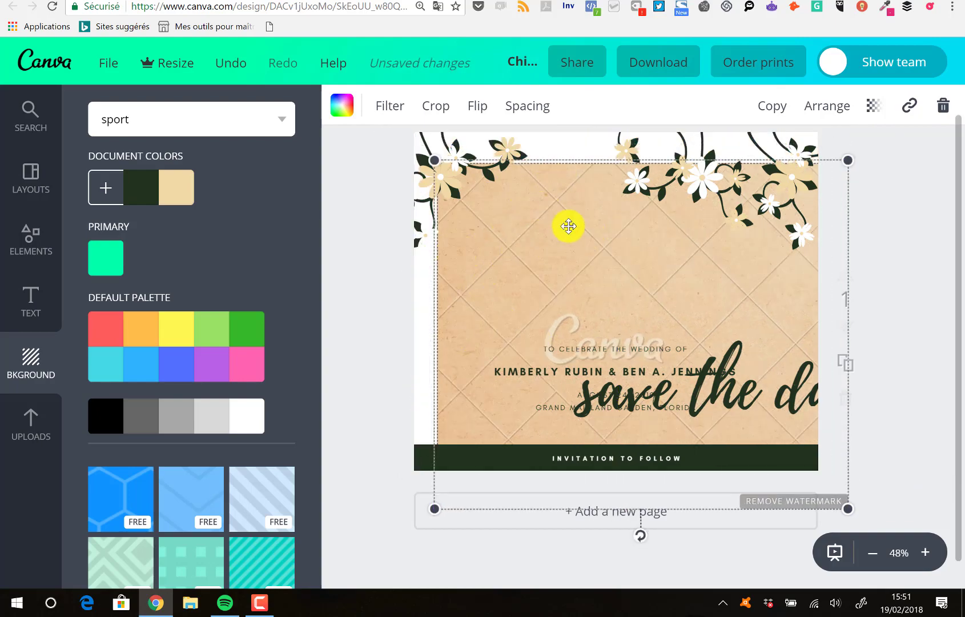
{"action": "left_click_drag", "start_coordinate": [582, 250], "coordinate": [456, 210]}
{"action": "key", "text": "ctrl+z"}
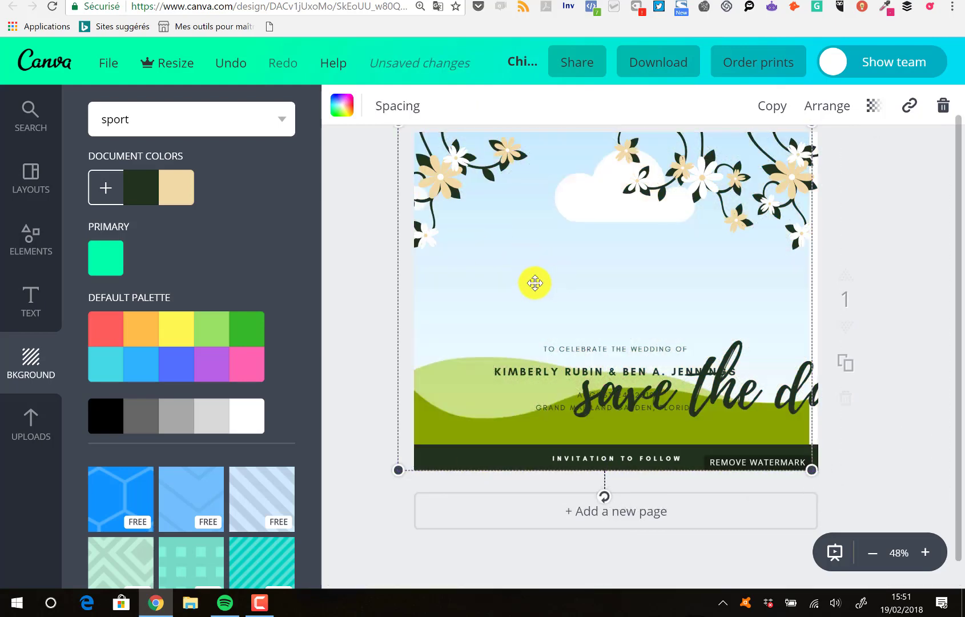
{"action": "left_click_drag", "start_coordinate": [517, 272], "coordinate": [626, 315]}
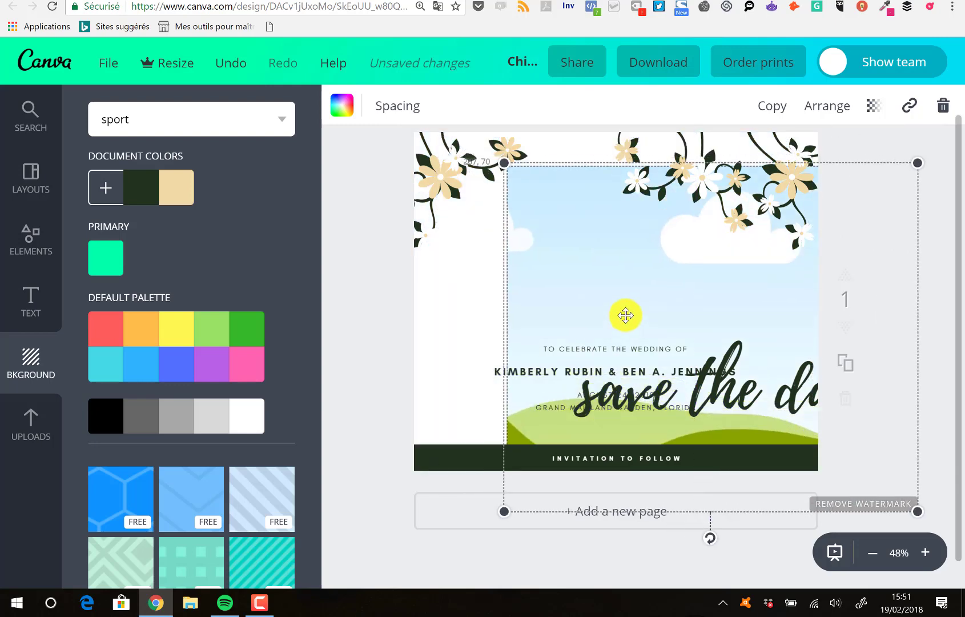
{"action": "key", "text": "Delete"}
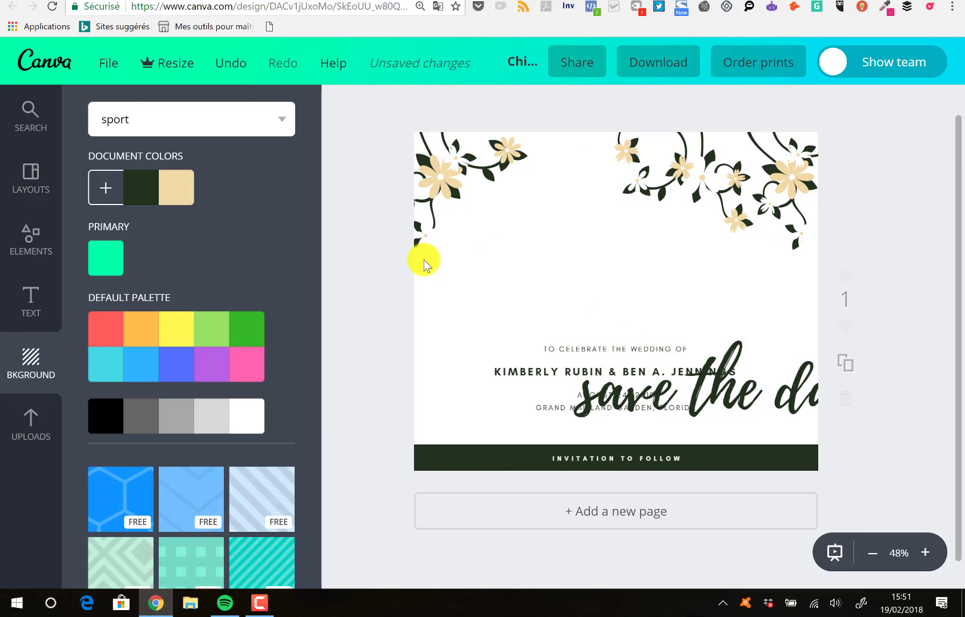
- Select all remaining elements of the "save the date" design together and delete them
{"action": "left_click", "coordinate": [45, 196]}
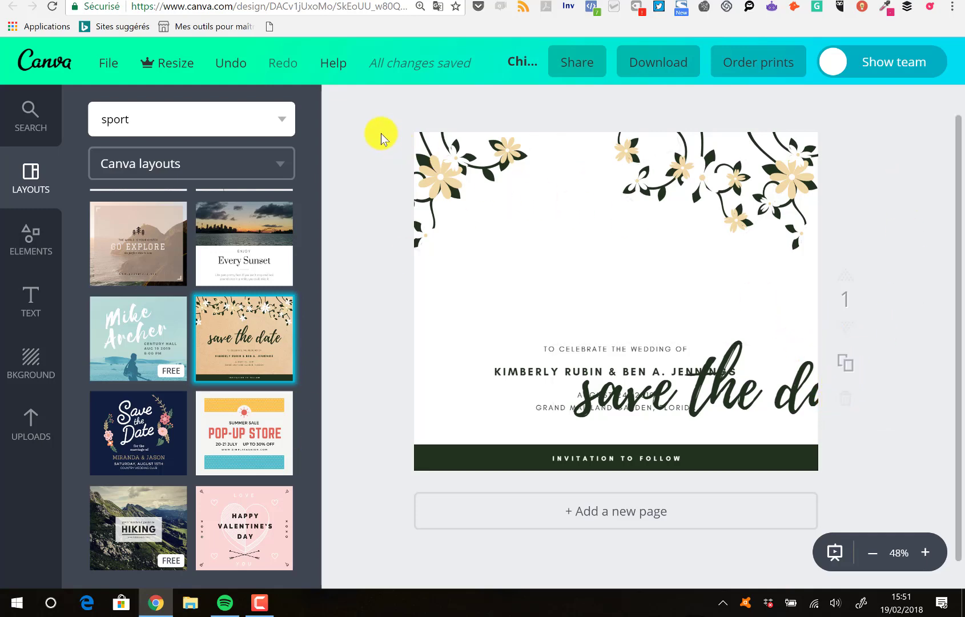
{"action": "left_click_drag", "start_coordinate": [380, 133], "coordinate": [847, 489]}
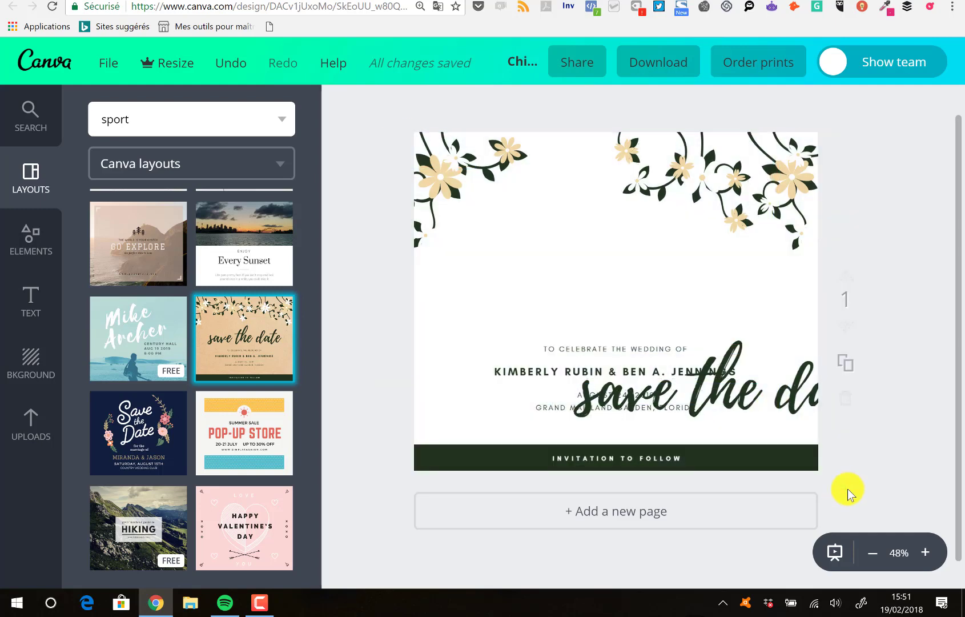
{"action": "left_click_drag", "start_coordinate": [395, 137], "coordinate": [791, 453]}
{"action": "key", "text": "Delete"}
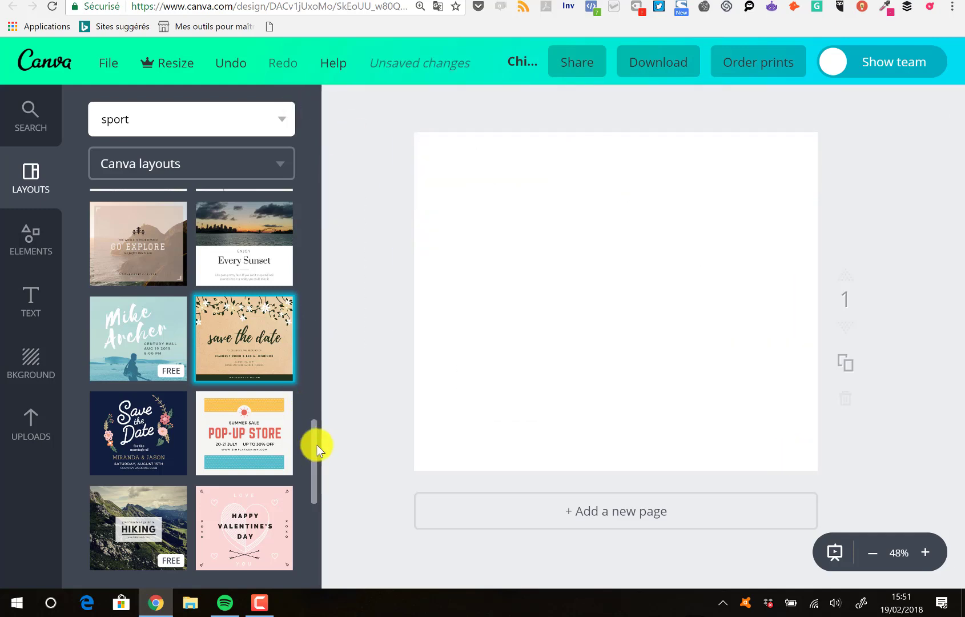
- Browse further through the Canva layouts and apply the free "Pushing yourself to the limit is worth it." layout to the page
{"action": "scroll", "coordinate": [315, 463], "scroll_direction": "down", "scroll_amount": 4}
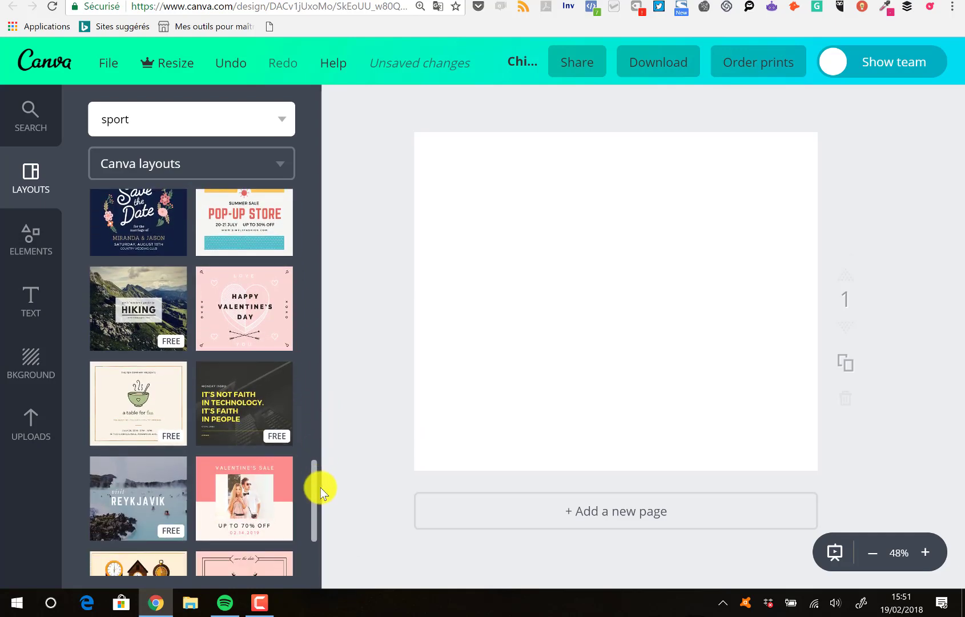
{"action": "scroll", "coordinate": [320, 487], "scroll_direction": "down", "scroll_amount": 4}
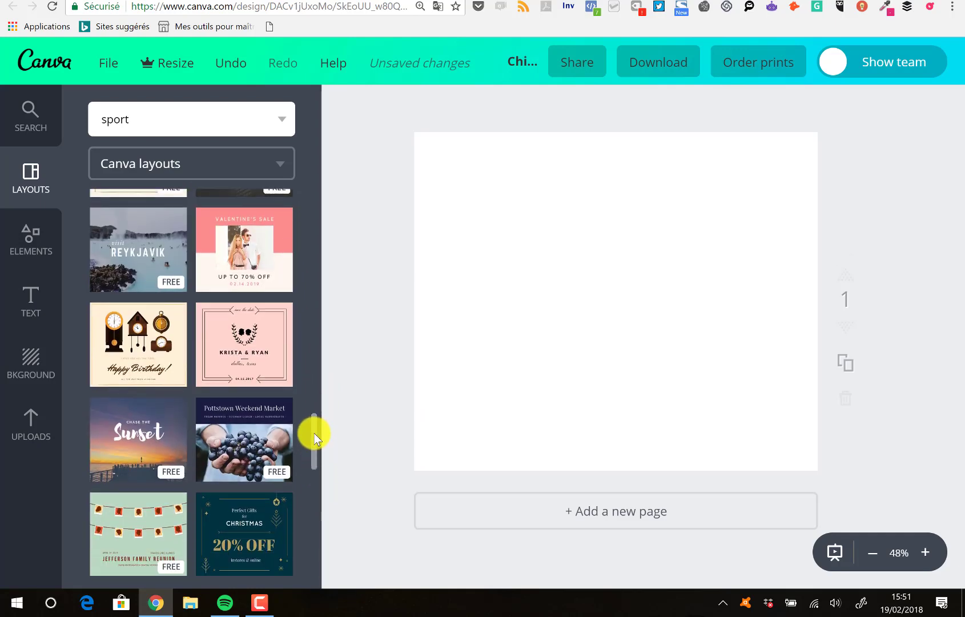
{"action": "left_click_drag", "start_coordinate": [314, 434], "coordinate": [320, 525]}
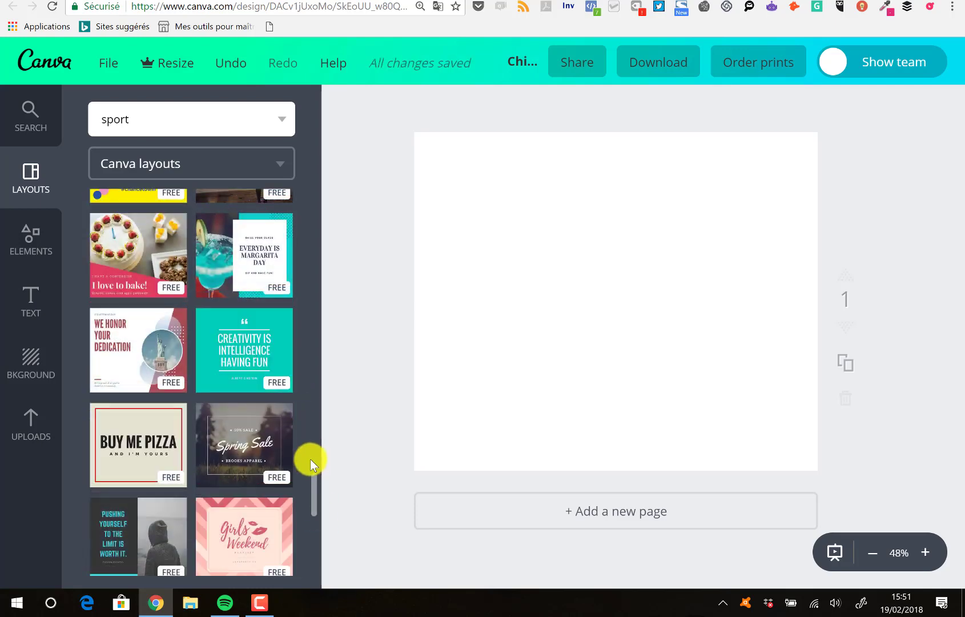
{"action": "left_click_drag", "start_coordinate": [315, 488], "coordinate": [316, 503]}
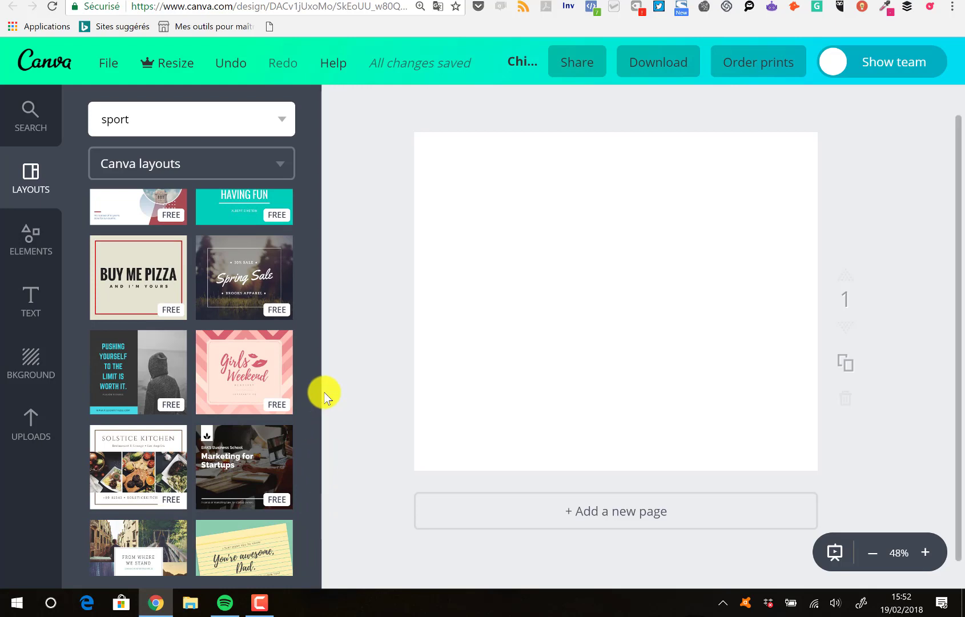
{"action": "left_click", "coordinate": [112, 380]}
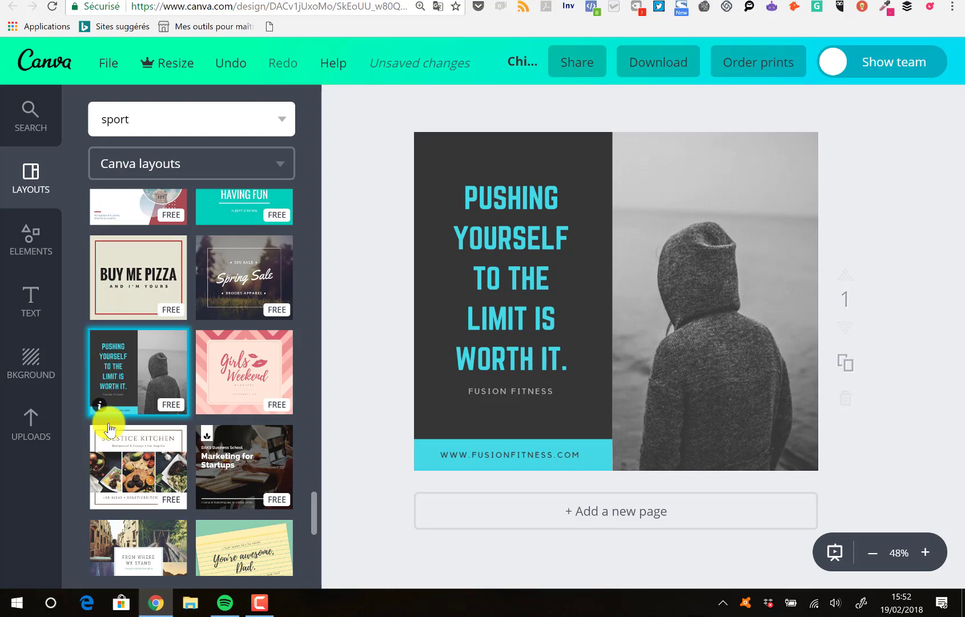
- Duplicate the first page and apply the "it's a little ladybug!" layout to the second page
{"action": "left_click_drag", "start_coordinate": [315, 503], "coordinate": [308, 463]}
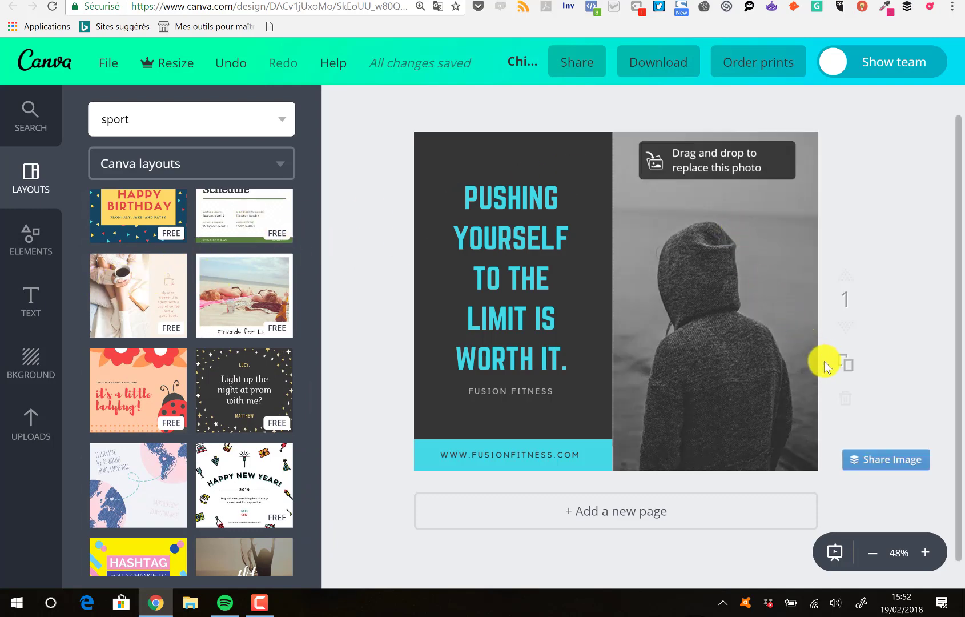
{"action": "left_click", "coordinate": [845, 369]}
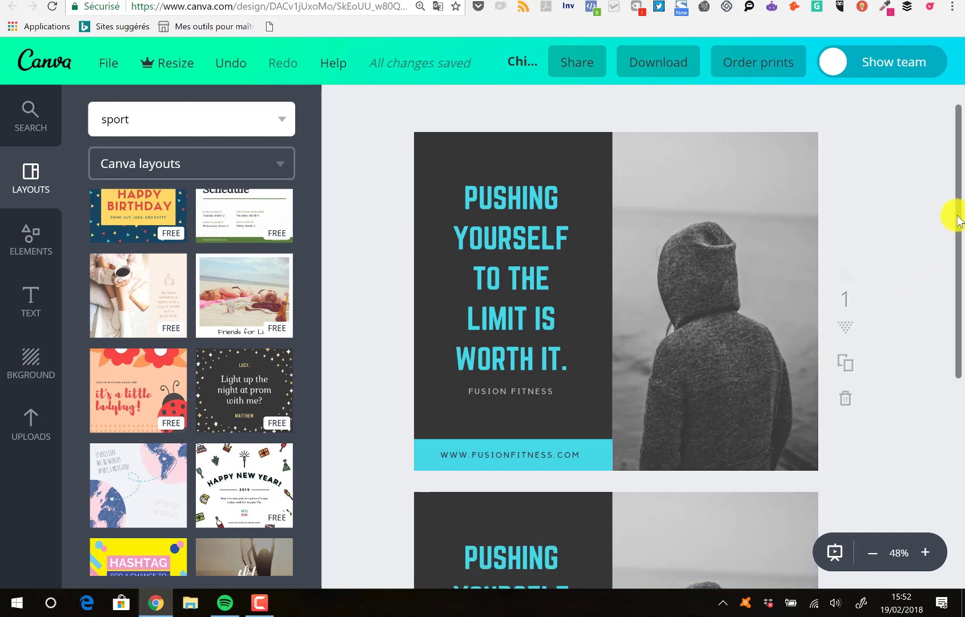
{"action": "left_click_drag", "start_coordinate": [956, 220], "coordinate": [955, 324]}
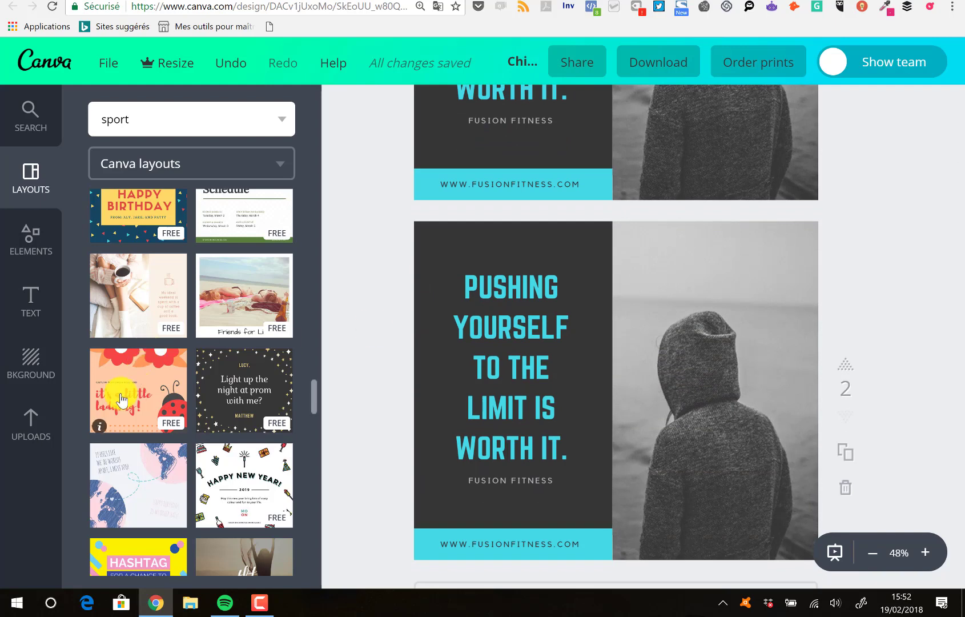
{"action": "left_click", "coordinate": [143, 374]}
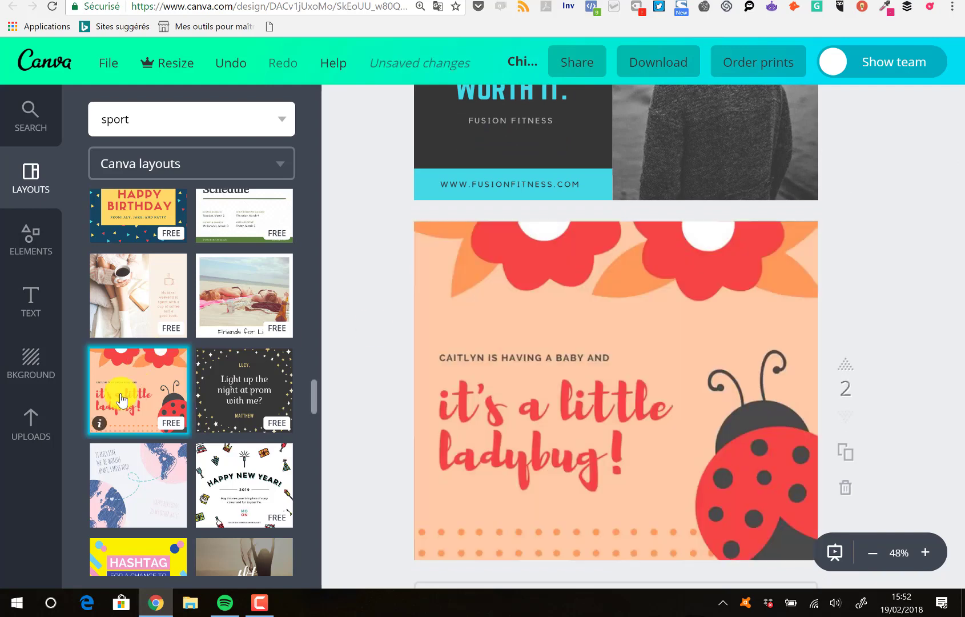
- Duplicate the ladybug page, apply the "Everyday is Margarita Day" layout to the third page, and return to the first page
{"action": "left_click", "coordinate": [845, 452]}
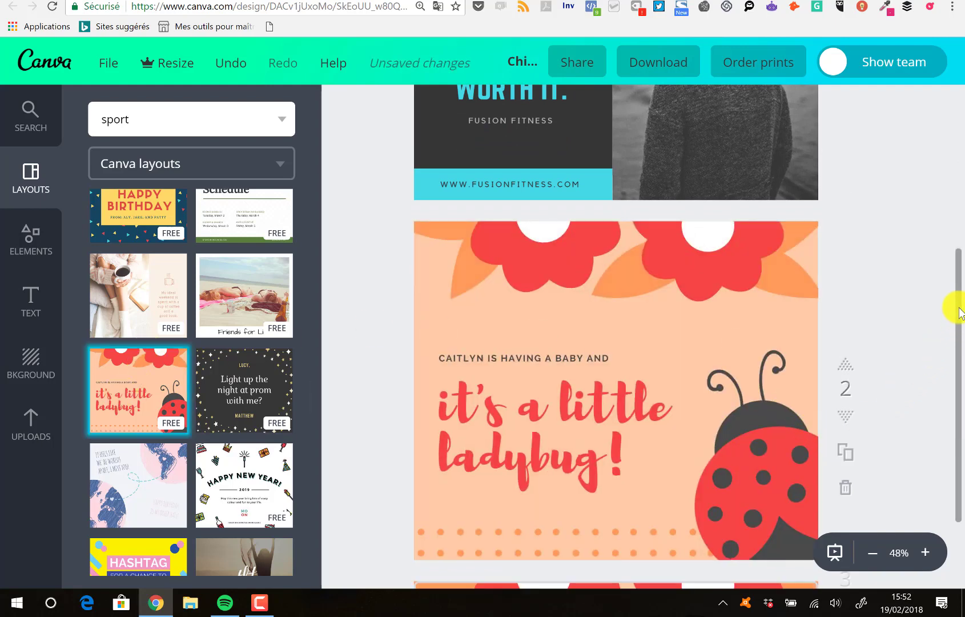
{"action": "left_click_drag", "start_coordinate": [959, 322], "coordinate": [960, 399]}
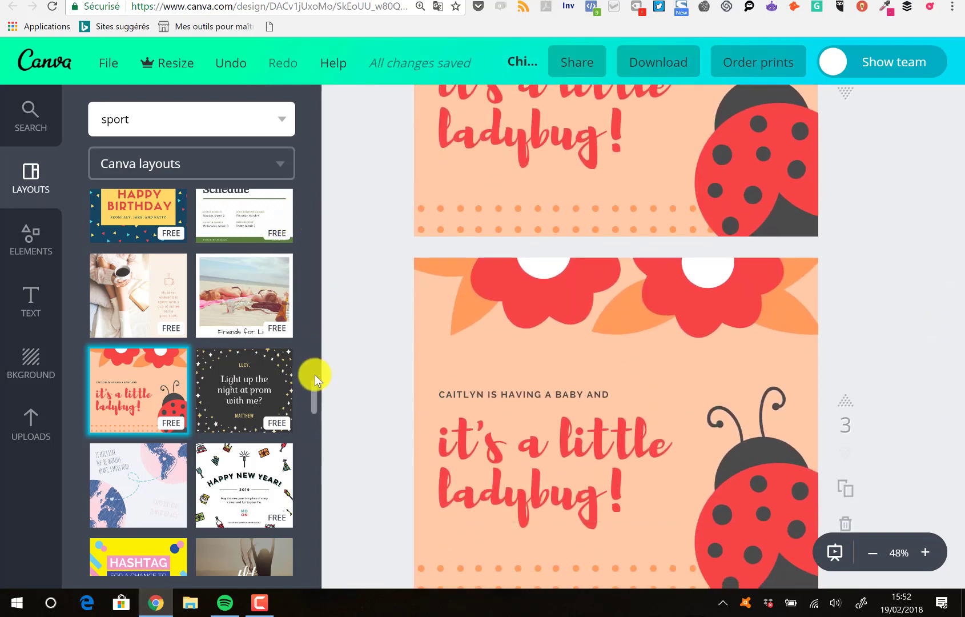
{"action": "left_click_drag", "start_coordinate": [314, 392], "coordinate": [317, 418]}
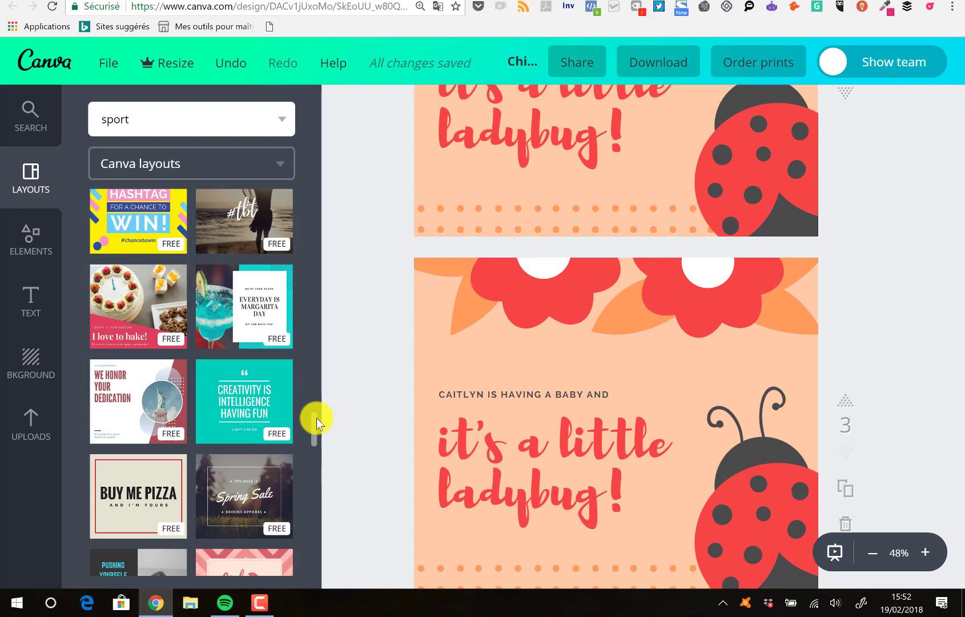
{"action": "left_click", "coordinate": [232, 308]}
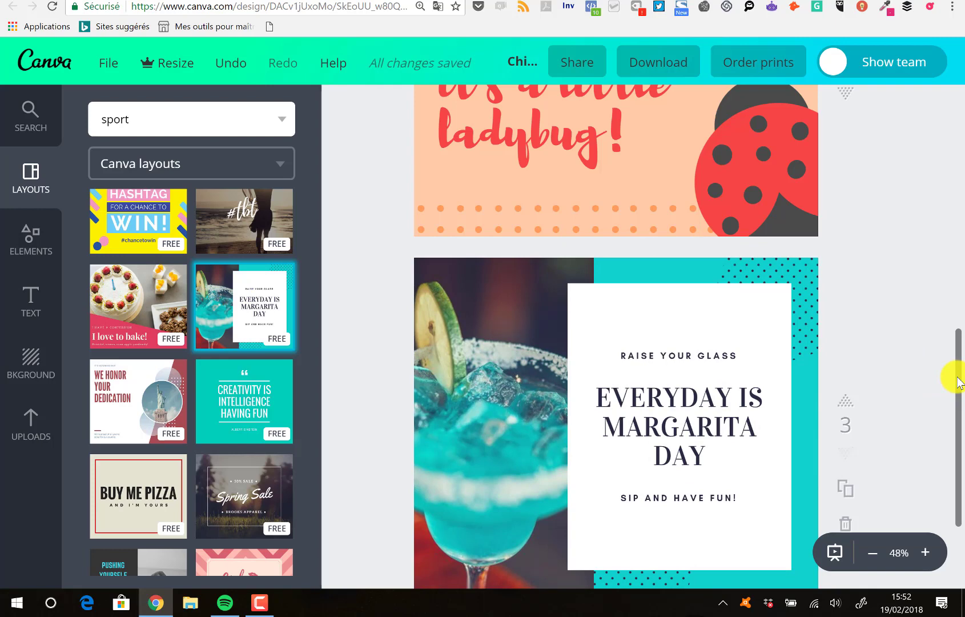
{"action": "left_click_drag", "start_coordinate": [957, 380], "coordinate": [935, 177]}
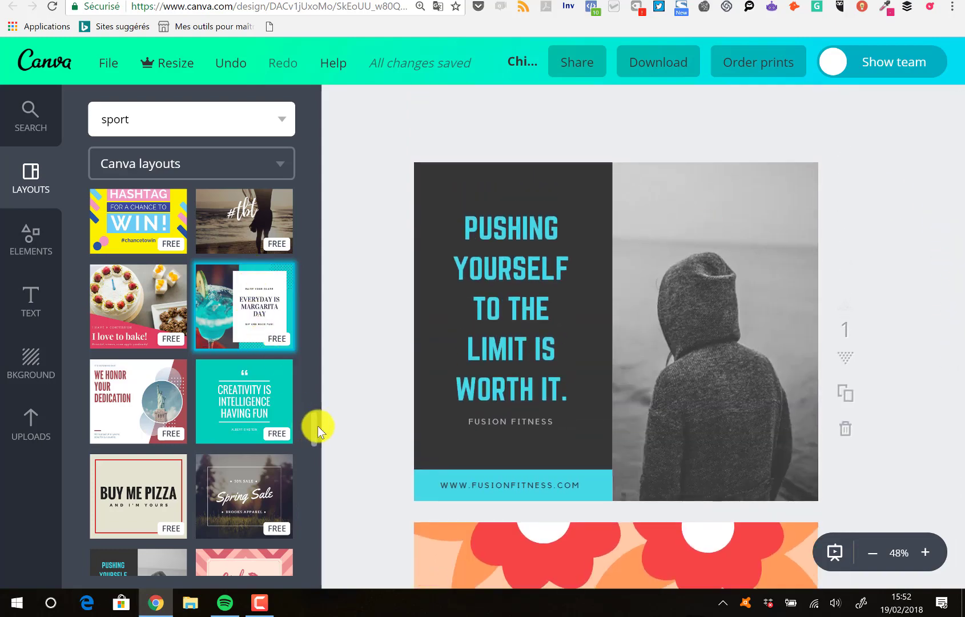
{"action": "left_click_drag", "start_coordinate": [315, 427], "coordinate": [317, 497]}
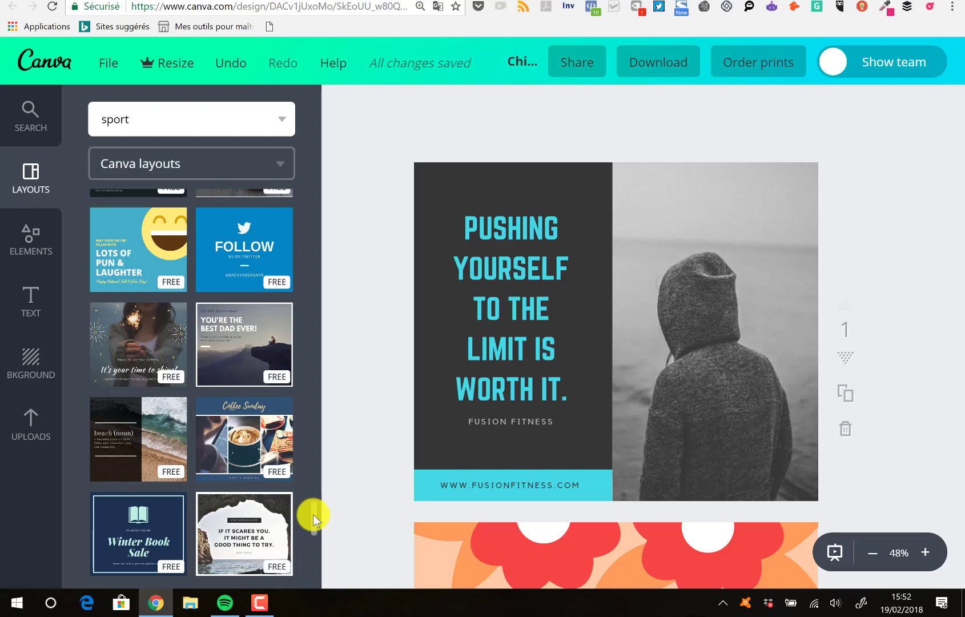
{"action": "scroll", "coordinate": [313, 520], "scroll_direction": "down", "scroll_amount": 6}
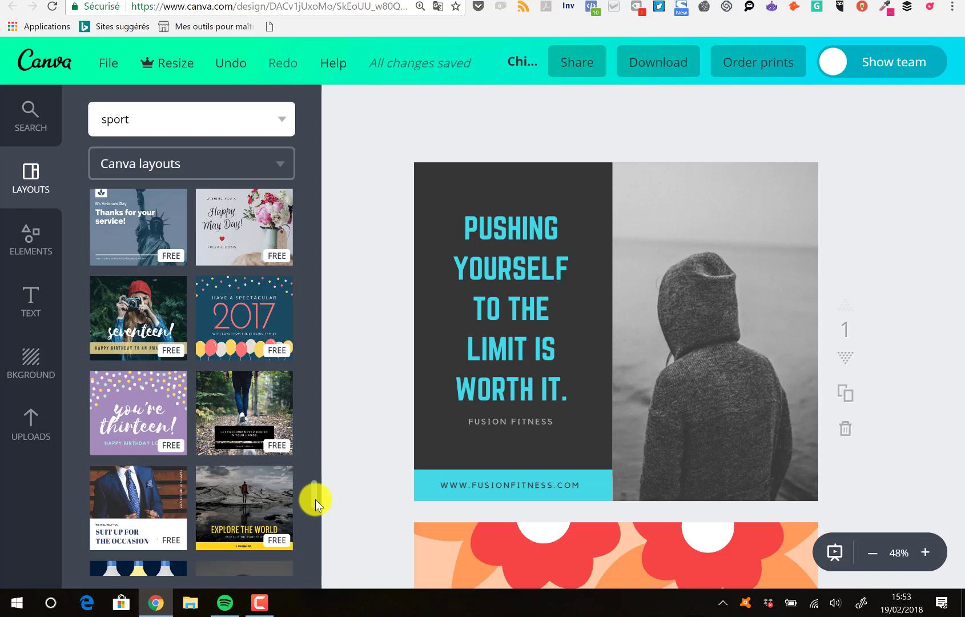
{"action": "left_click_drag", "start_coordinate": [316, 499], "coordinate": [315, 510]}
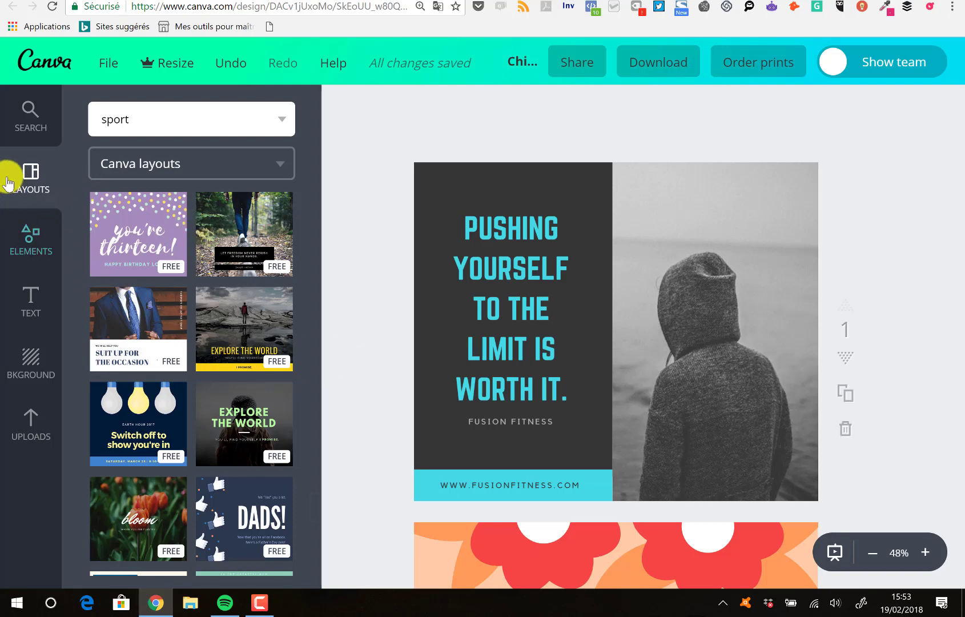
- Add a solid square shape to the first page and reshape it into a green rectangle in the photo's upper-right corner
{"action": "left_click", "coordinate": [39, 232]}
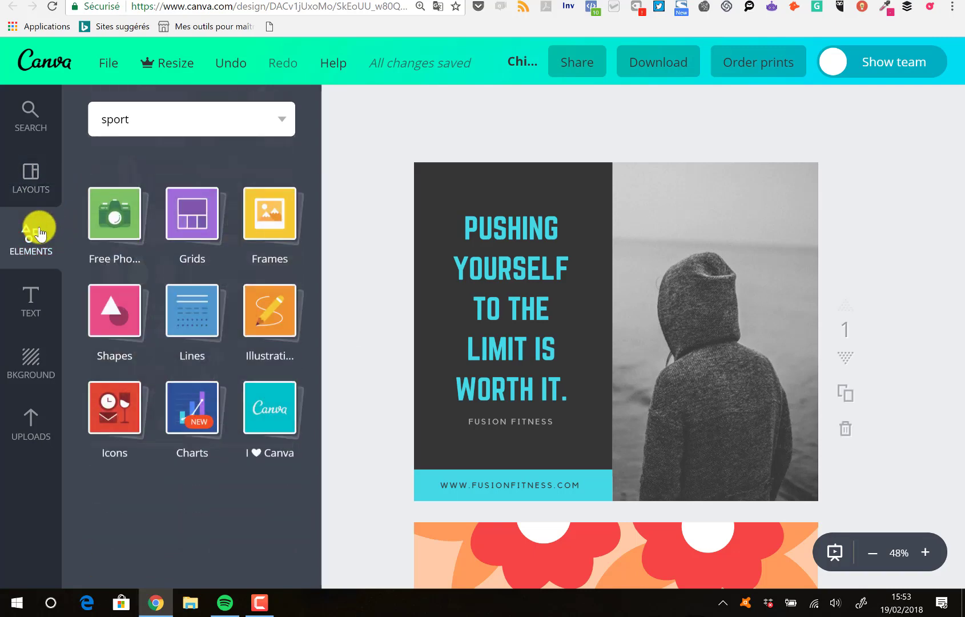
{"action": "left_click", "coordinate": [112, 288]}
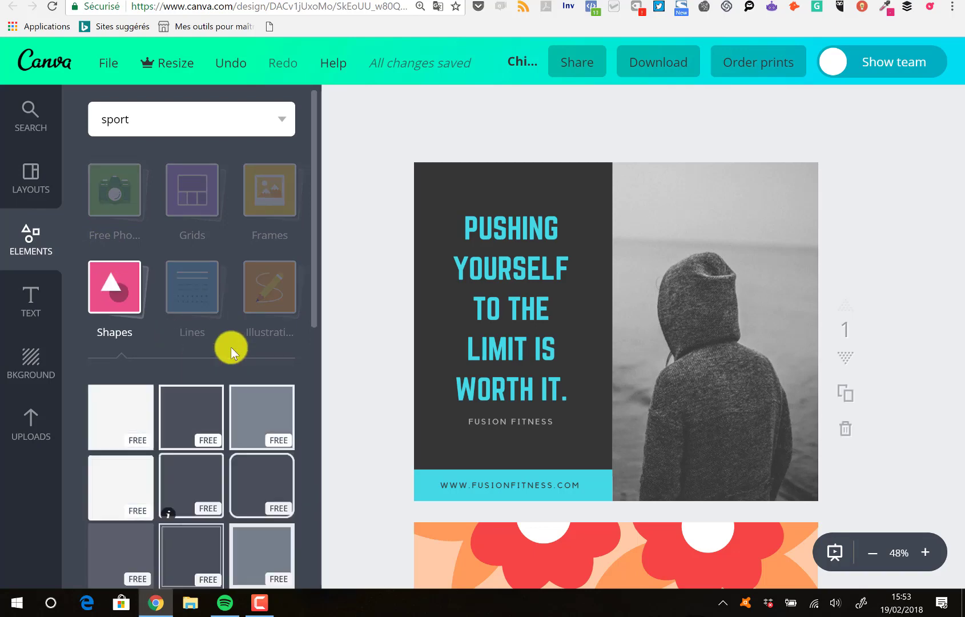
{"action": "left_click", "coordinate": [140, 437]}
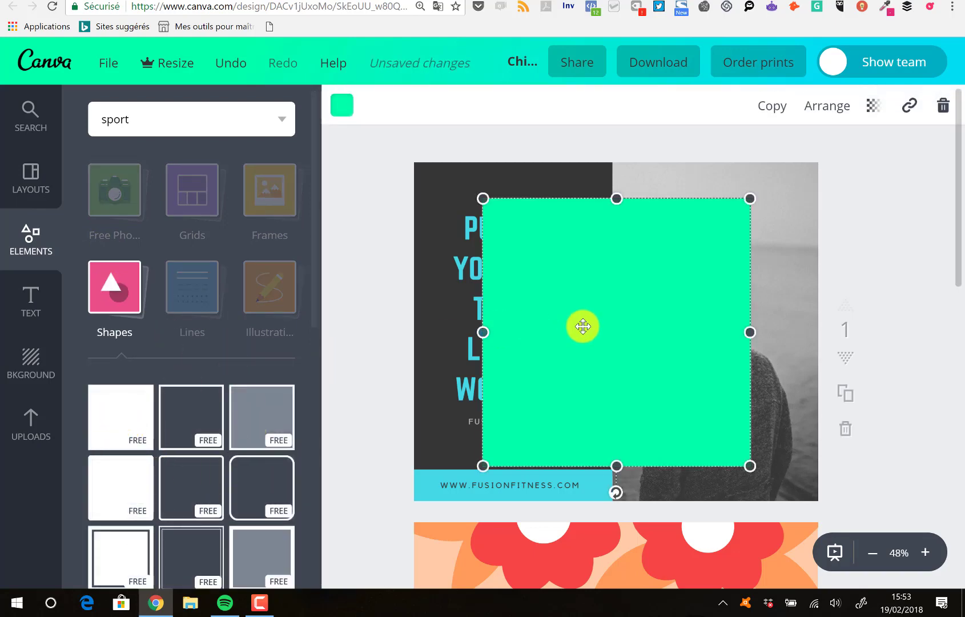
{"action": "left_click_drag", "start_coordinate": [622, 198], "coordinate": [728, 183]}
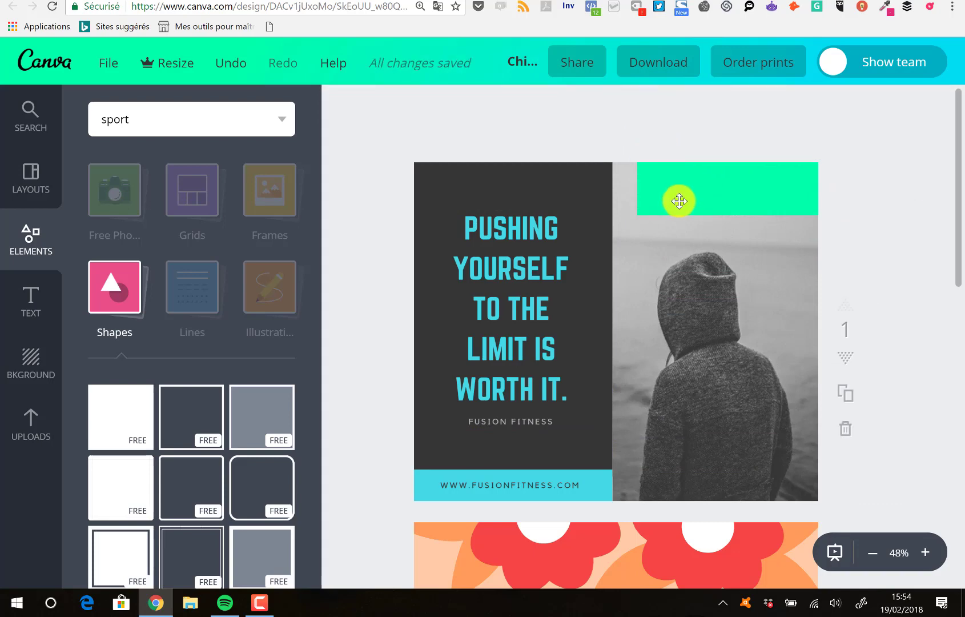
{"action": "left_click", "coordinate": [351, 218]}
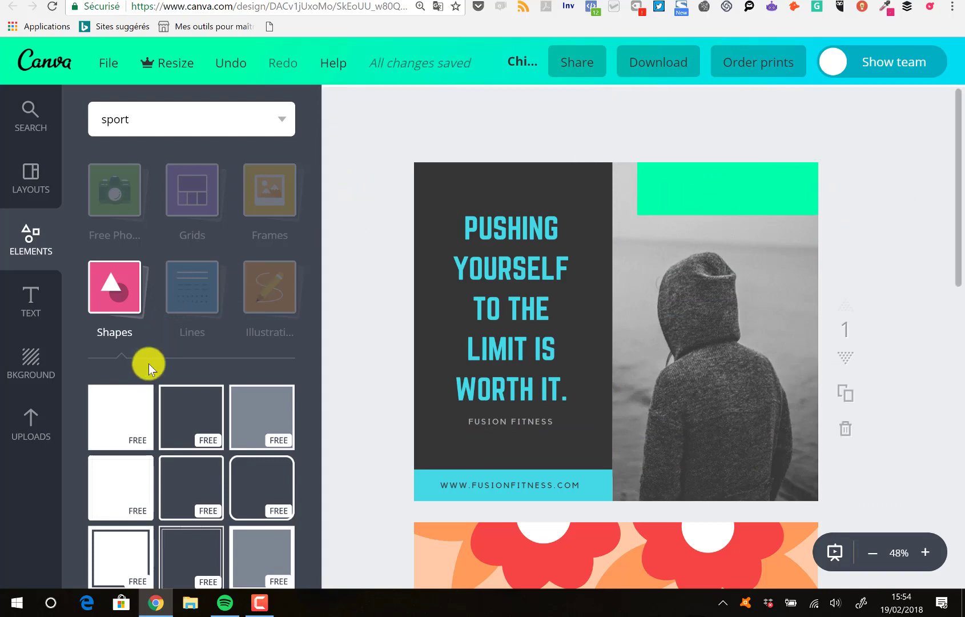
- Look through the free icons in the elements library and search the image library for "sport"
{"action": "left_click", "coordinate": [120, 286]}
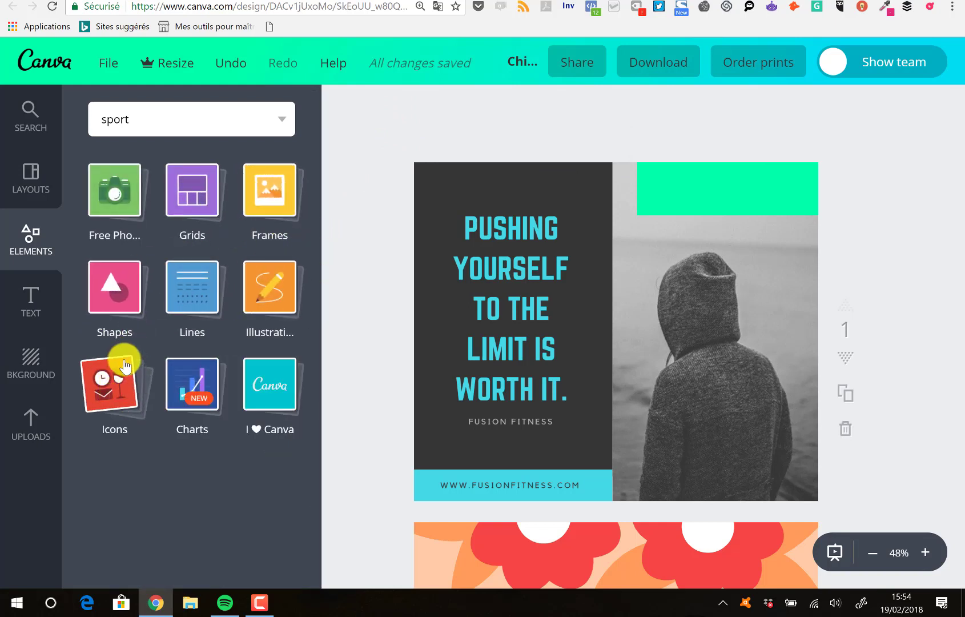
{"action": "left_click", "coordinate": [114, 397]}
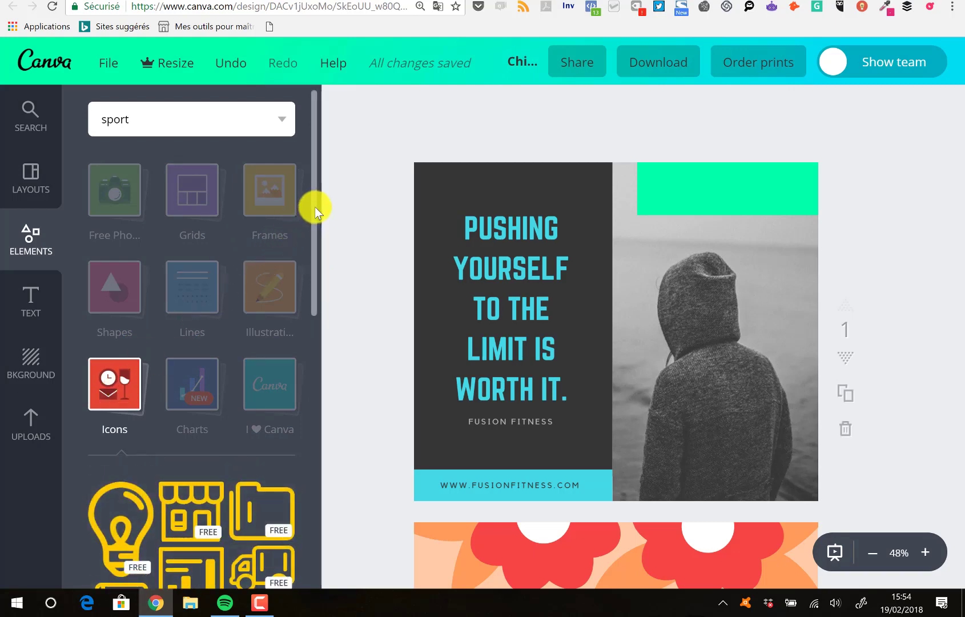
{"action": "left_click_drag", "start_coordinate": [315, 207], "coordinate": [319, 383]}
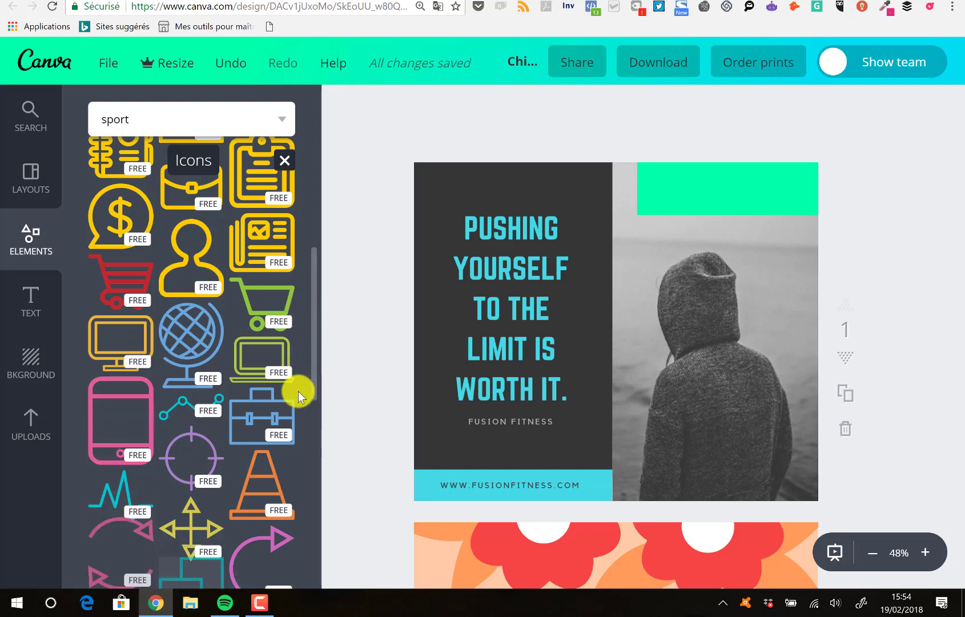
{"action": "left_click_drag", "start_coordinate": [316, 374], "coordinate": [313, 260]}
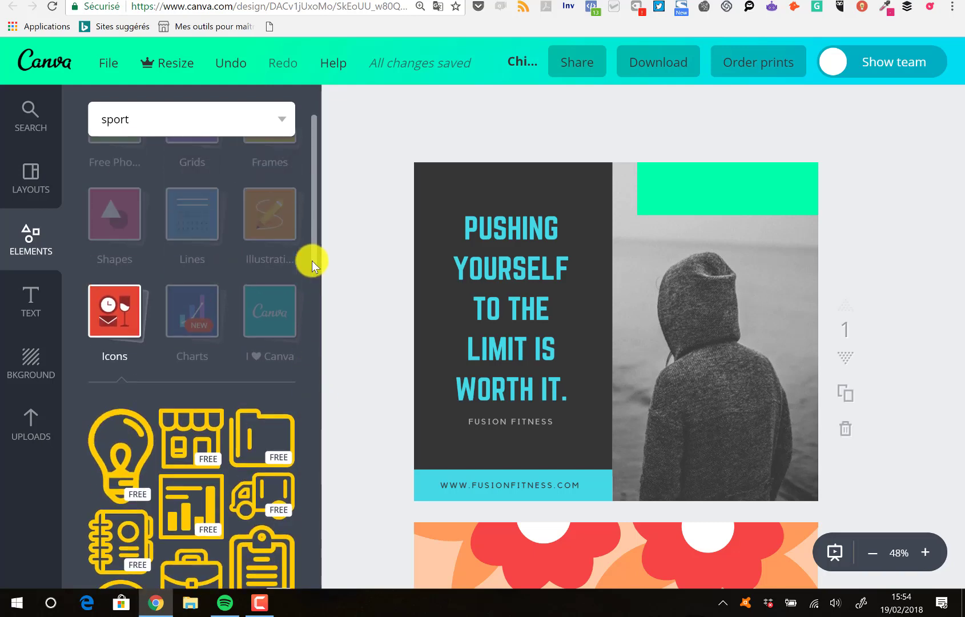
{"action": "left_click", "coordinate": [117, 335]}
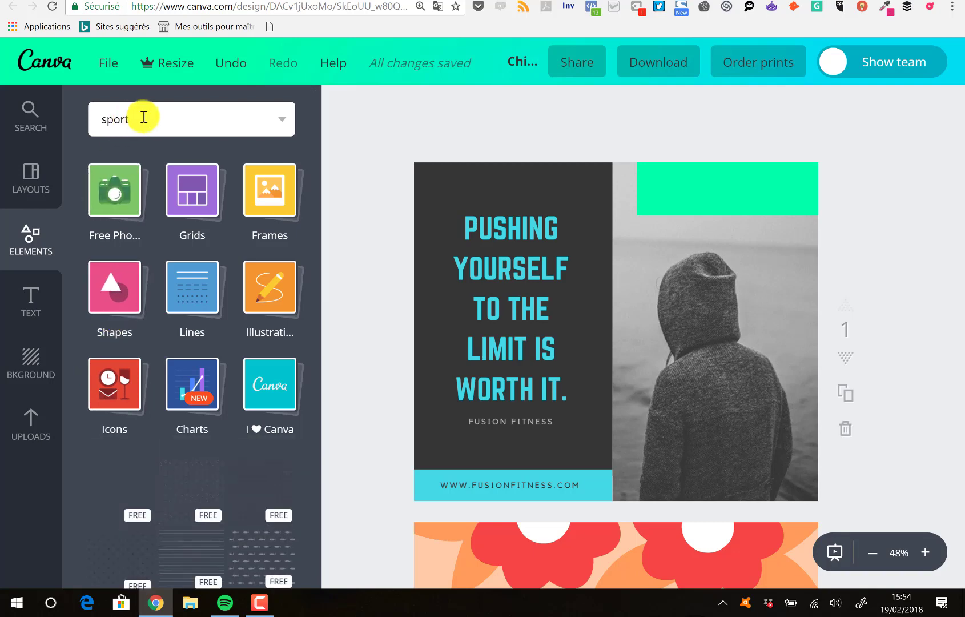
{"action": "key", "text": "Return"}
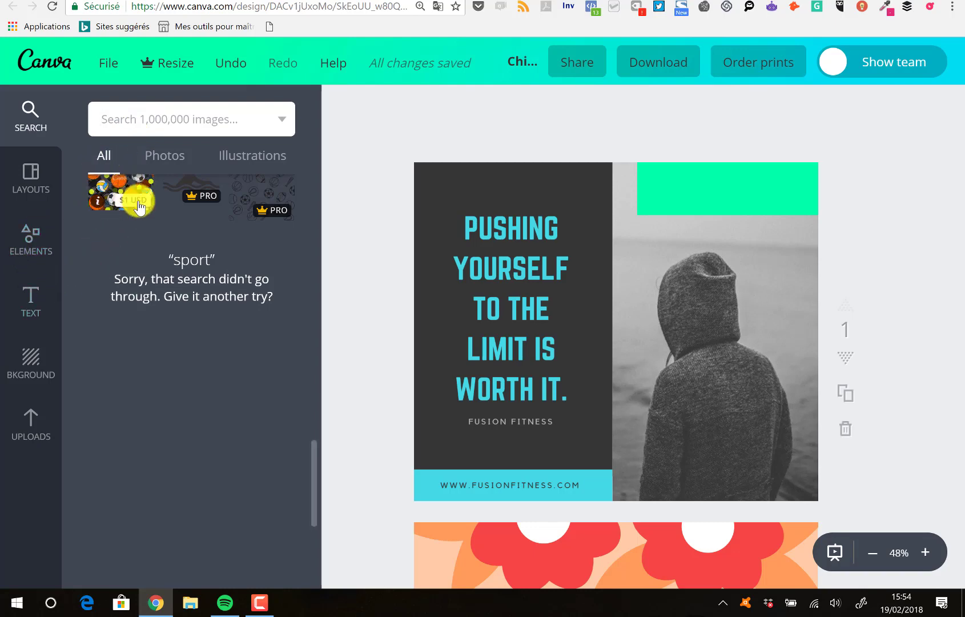
- Add the grid with two equal columns to the second page so it covers the ladybug design
{"action": "left_click", "coordinate": [45, 256]}
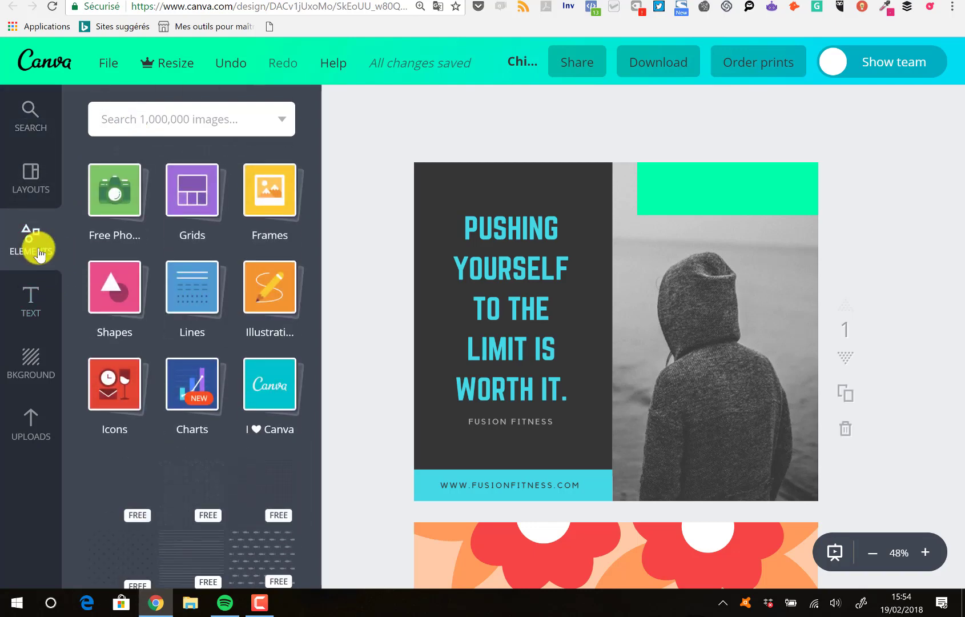
{"action": "left_click", "coordinate": [188, 203]}
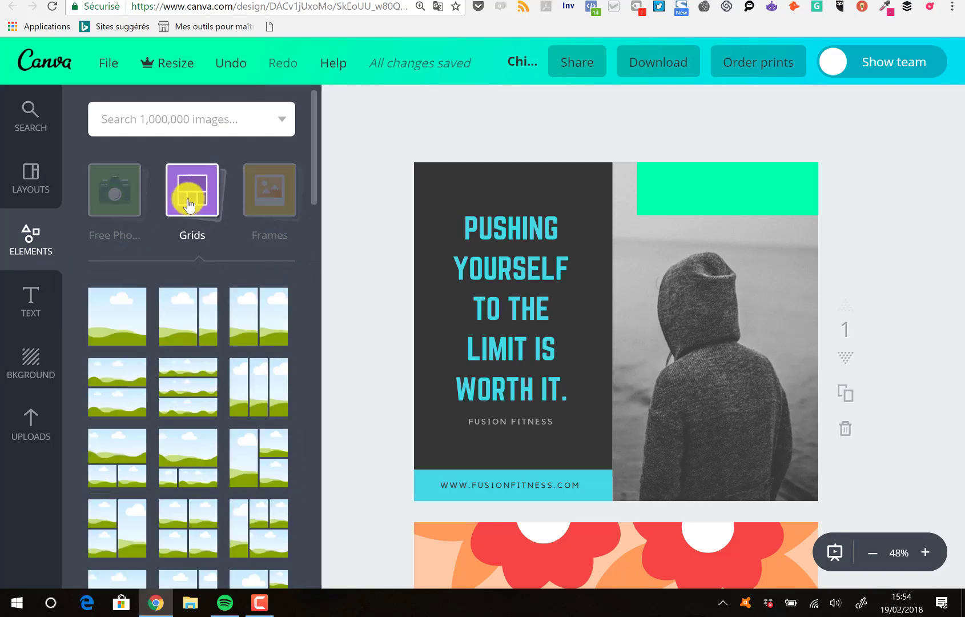
{"action": "left_click_drag", "start_coordinate": [960, 181], "coordinate": [962, 291]}
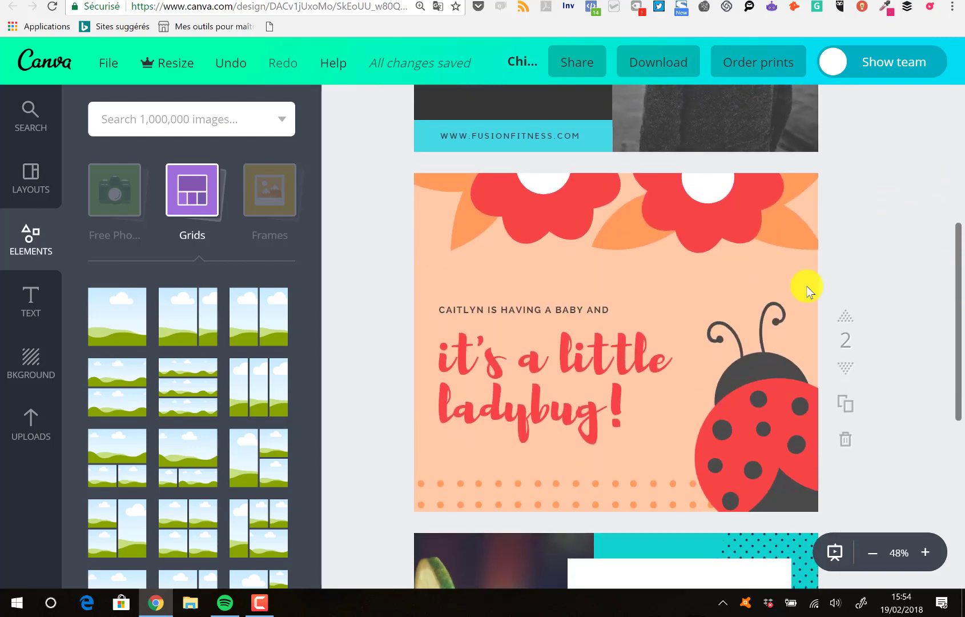
{"action": "left_click", "coordinate": [254, 320]}
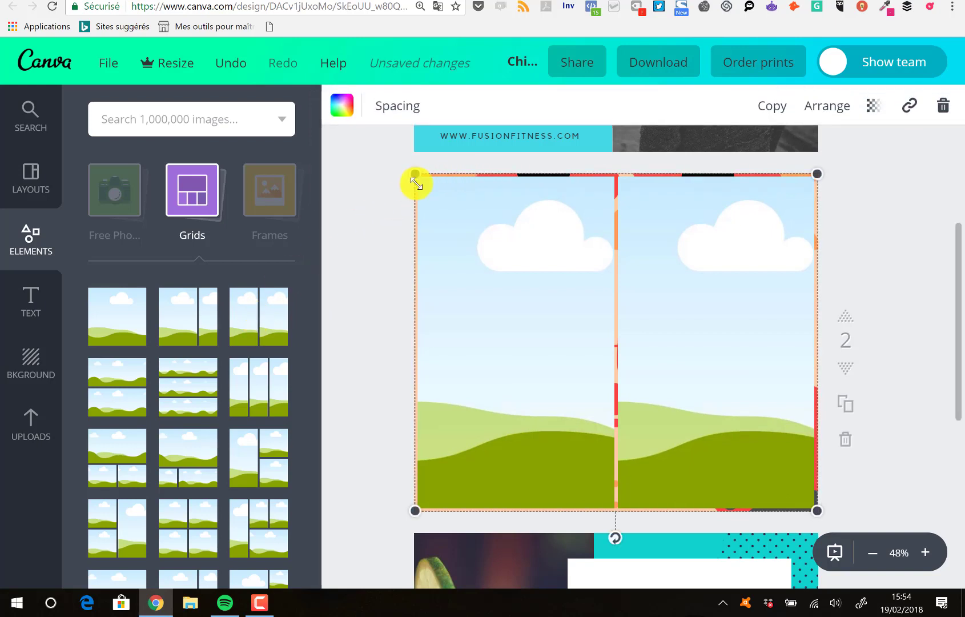
{"action": "left_click", "coordinate": [355, 202]}
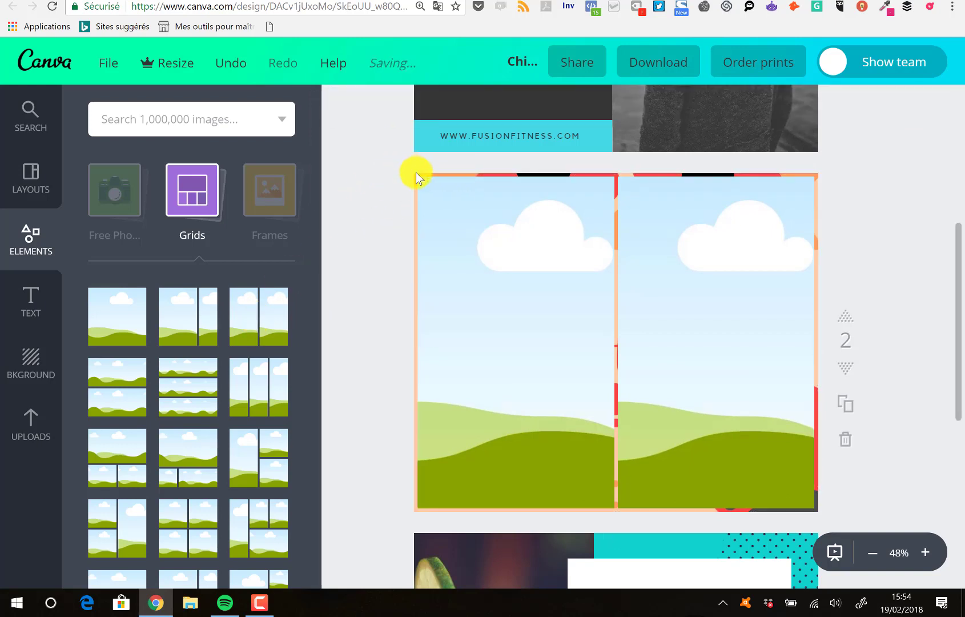
{"action": "left_click", "coordinate": [416, 176]}
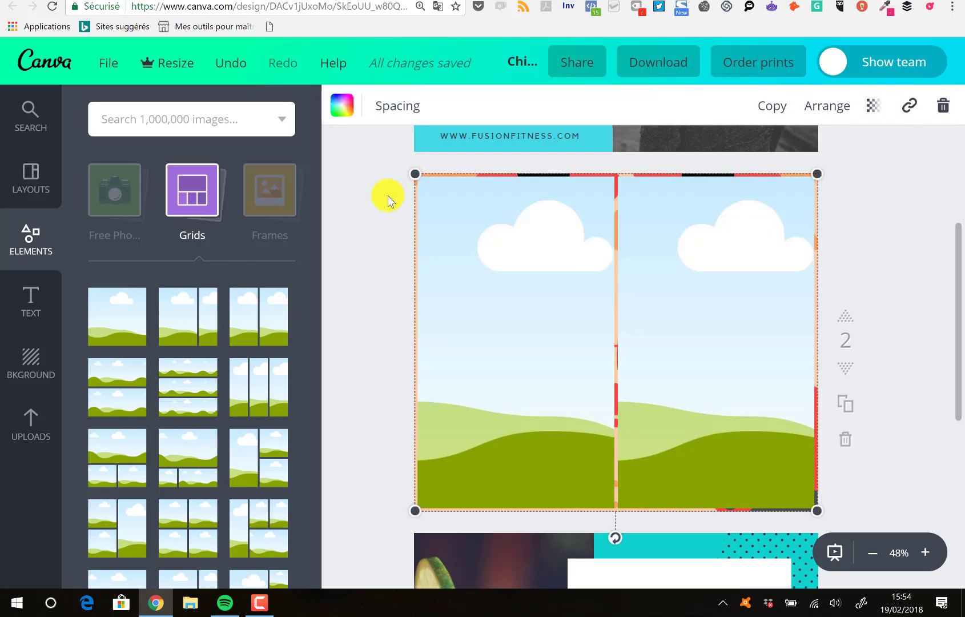
- Move the grid aside on page two, delete the flowers, text and peach background, and fit the grid back over the page
{"action": "left_click_drag", "start_coordinate": [441, 210], "coordinate": [655, 243]}
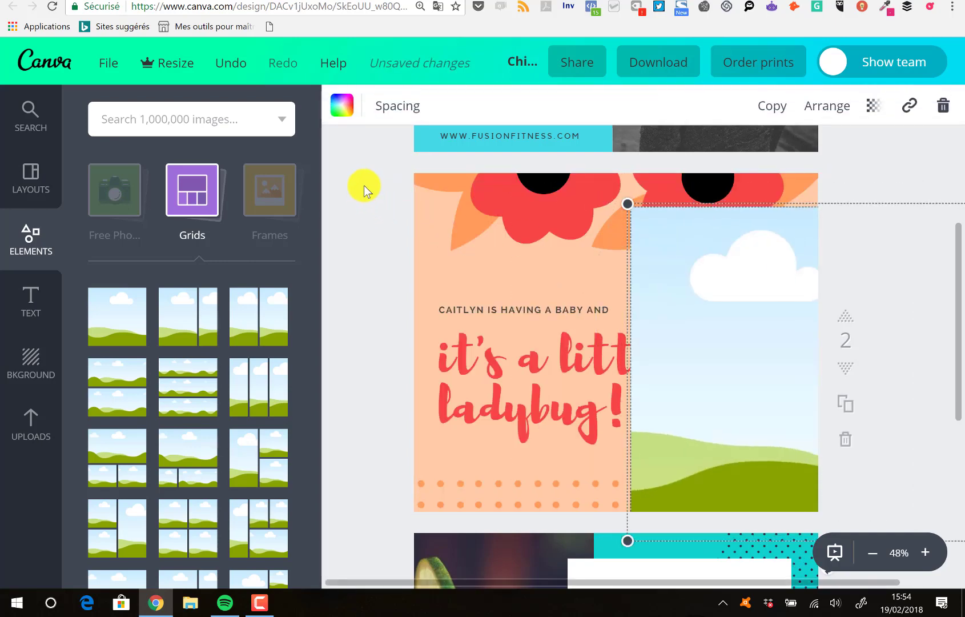
{"action": "left_click_drag", "start_coordinate": [362, 184], "coordinate": [514, 527]}
{"action": "key", "text": "Delete"}
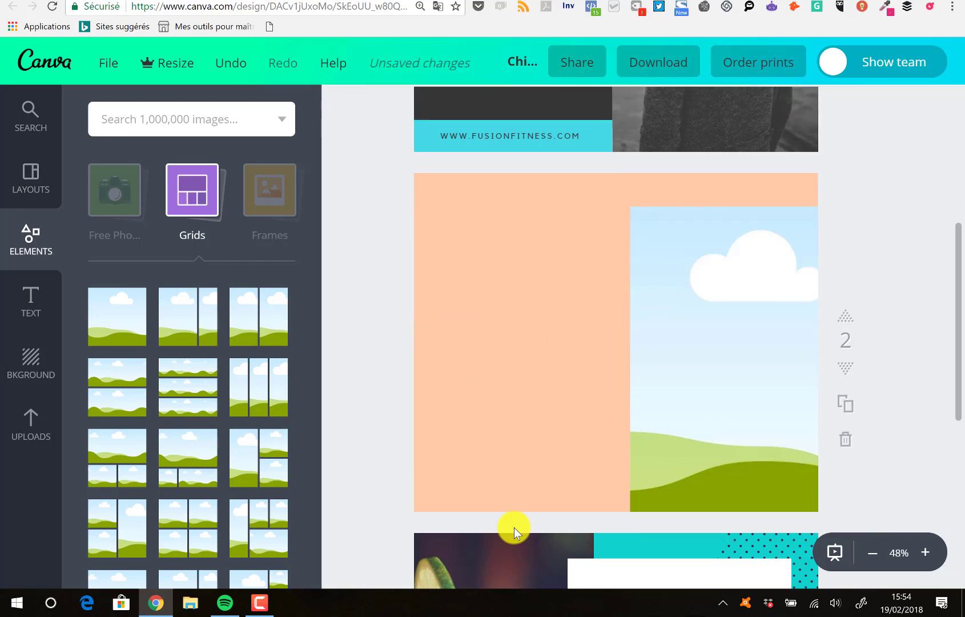
{"action": "left_click", "coordinate": [464, 301]}
{"action": "key", "text": "Delete"}
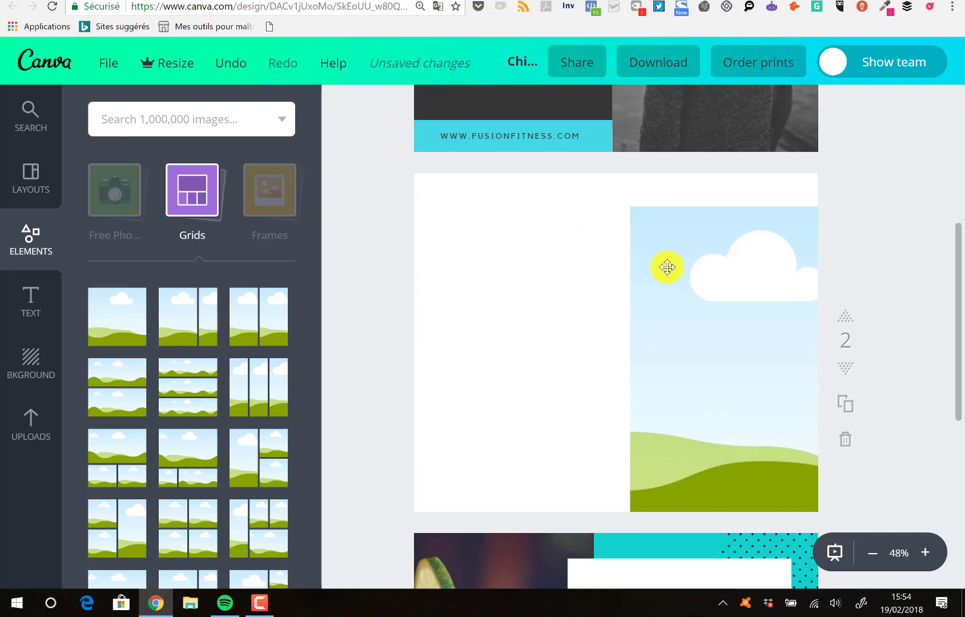
{"action": "left_click_drag", "start_coordinate": [689, 284], "coordinate": [475, 258]}
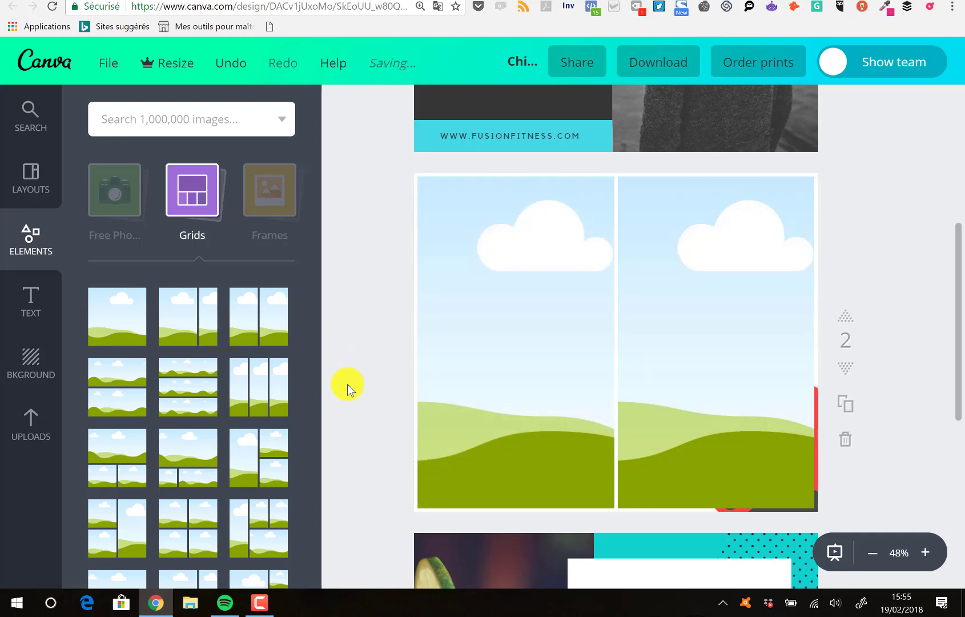
- Browse to the free frames and make a blank third page by duplicating page two and deleting all elements of the copy
{"action": "left_click", "coordinate": [193, 201]}
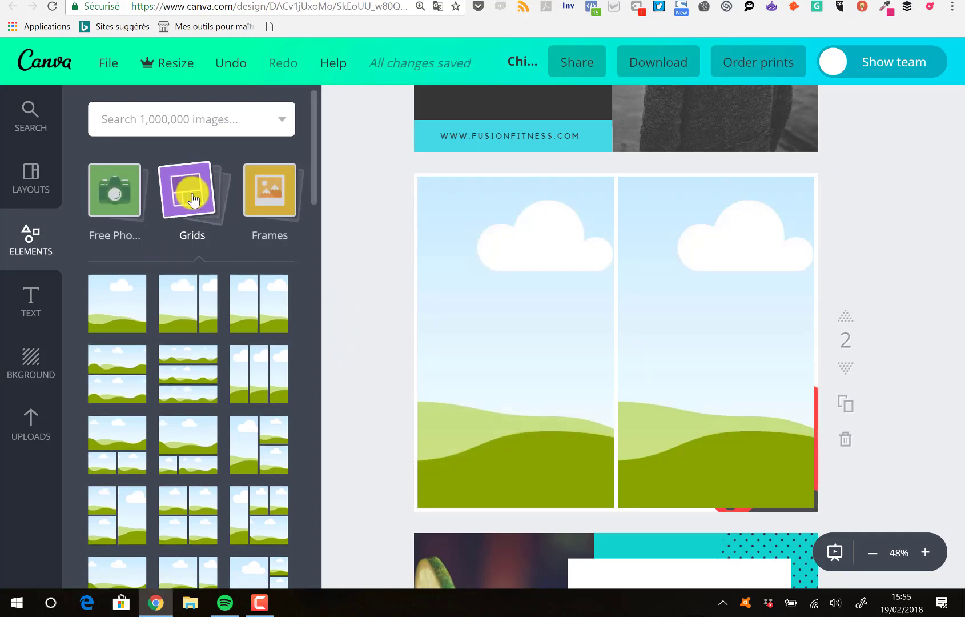
{"action": "left_click", "coordinate": [272, 185]}
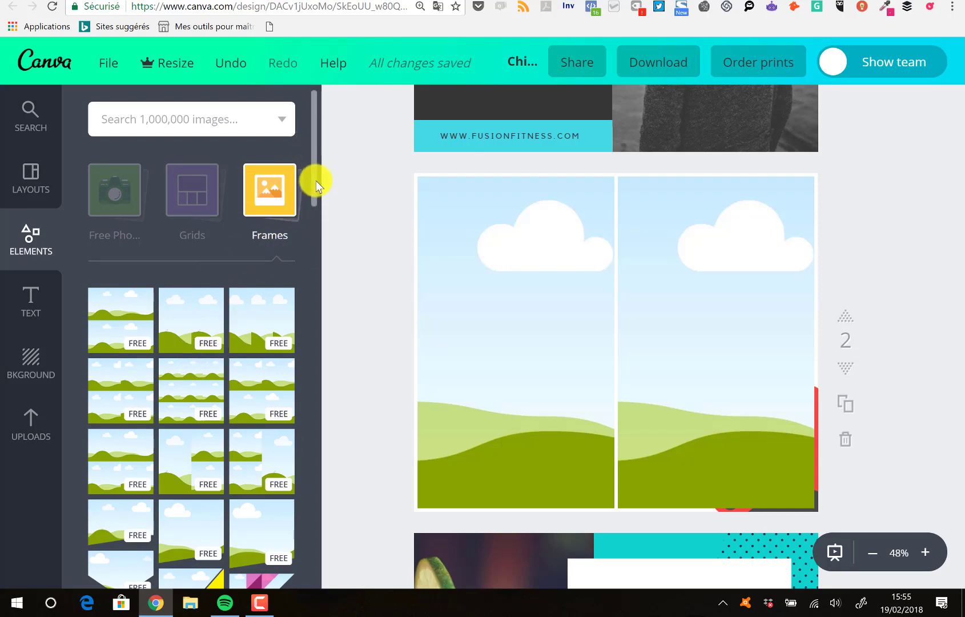
{"action": "left_click_drag", "start_coordinate": [315, 181], "coordinate": [316, 268]}
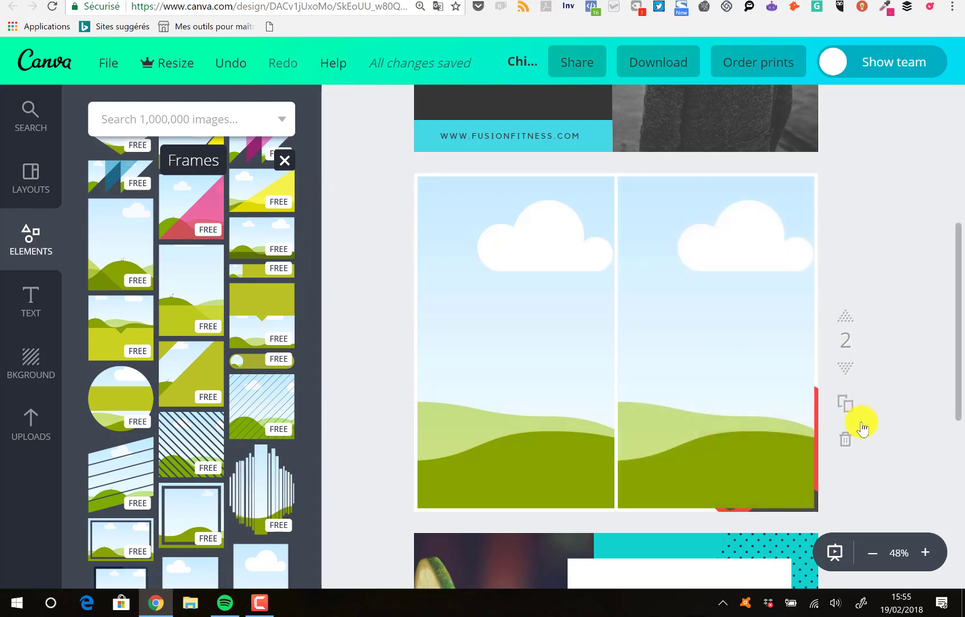
{"action": "left_click", "coordinate": [846, 405]}
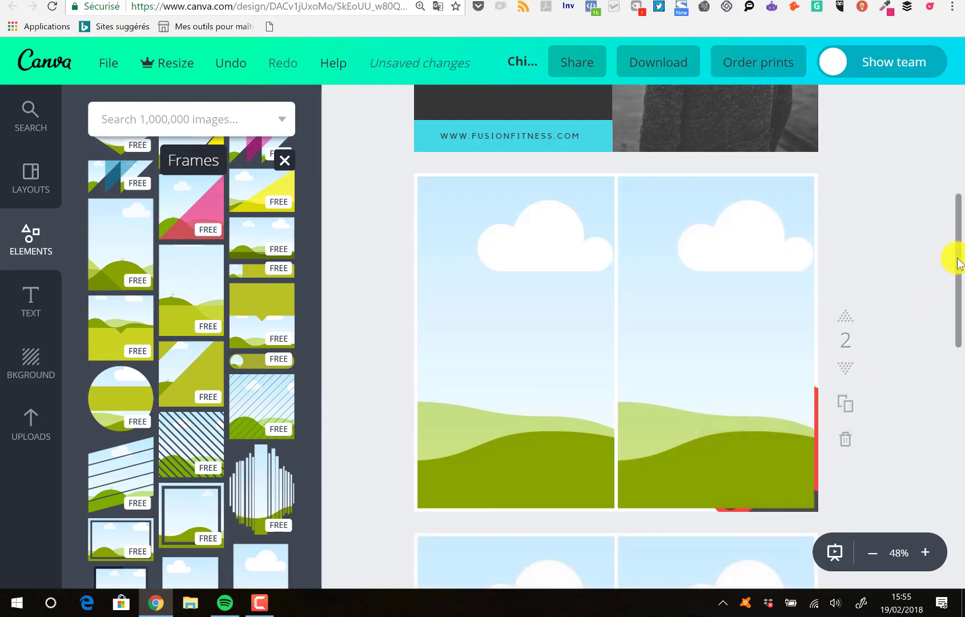
{"action": "left_click_drag", "start_coordinate": [960, 249], "coordinate": [960, 340]}
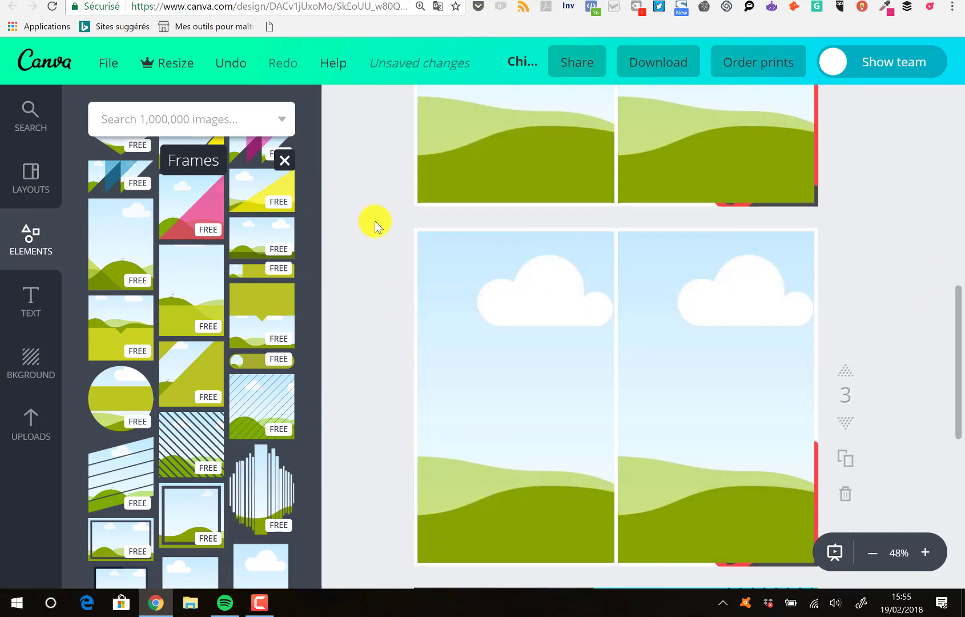
{"action": "left_click_drag", "start_coordinate": [518, 352], "coordinate": [831, 548]}
{"action": "key", "text": "Delete"}
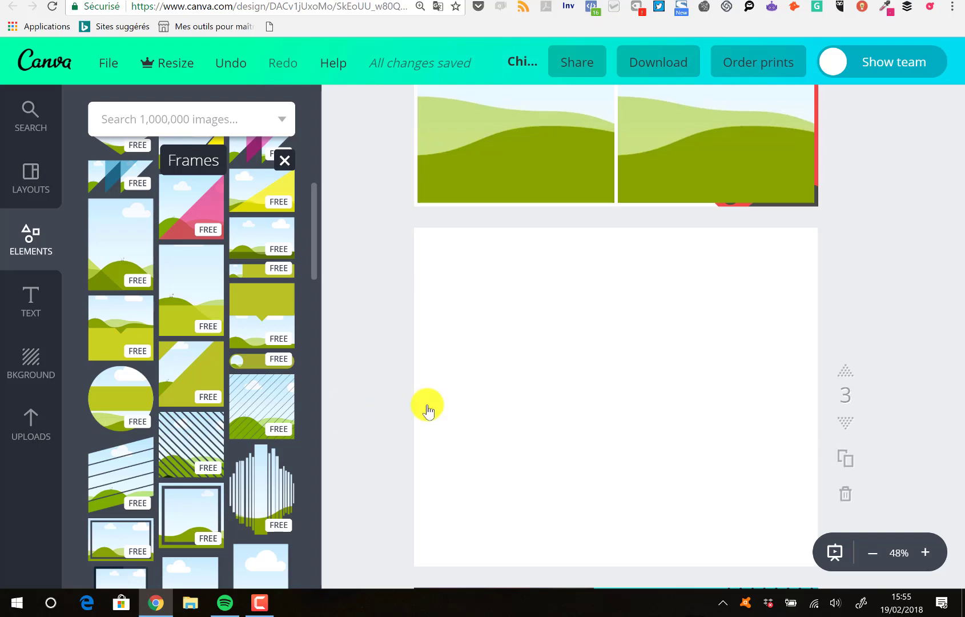
- Place the free diagonal-striped square frame on the blank third page, enlarging it to nearly the page's full height
{"action": "left_click_drag", "start_coordinate": [428, 410], "coordinate": [618, 366]}
{"action": "left_click_drag", "start_coordinate": [749, 515], "coordinate": [807, 555]}
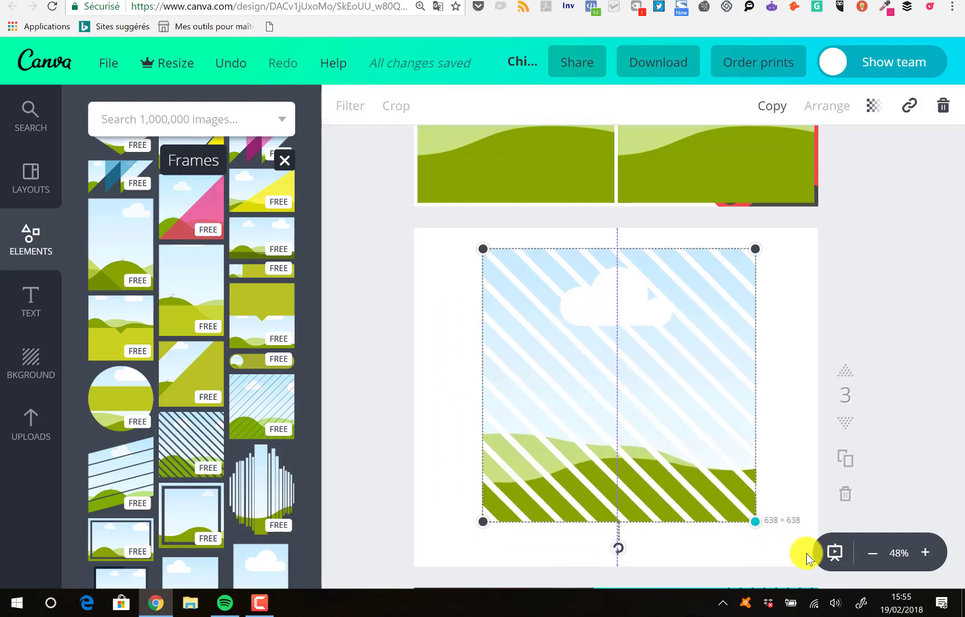
{"action": "mouse_move", "coordinate": [506, 472]}
{"action": "left_mouse_down"}
{"action": "mouse_move", "coordinate": [497, 469]}
{"action": "mouse_move", "coordinate": [504, 479]}
{"action": "left_mouse_up"}
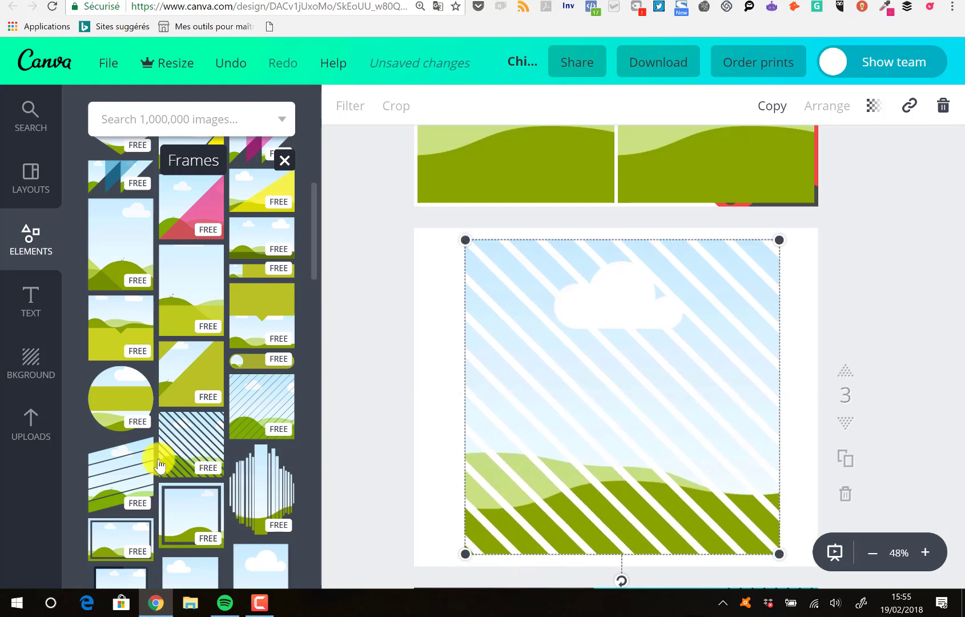
- Fill the striped frame with the uploaded light bulb photo and return to the free frames
{"action": "left_click", "coordinate": [38, 429]}
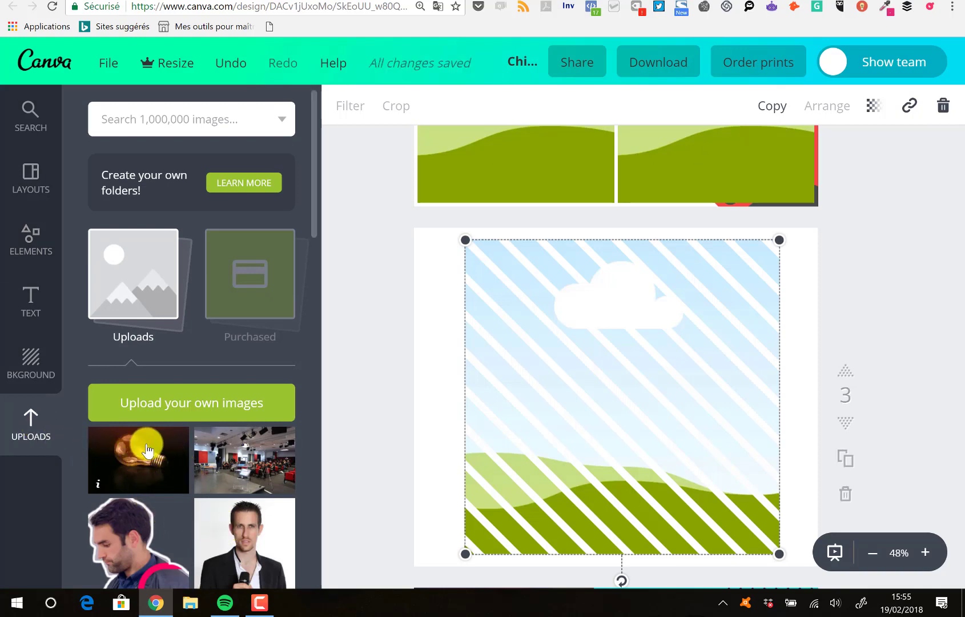
{"action": "left_click_drag", "start_coordinate": [147, 451], "coordinate": [631, 386]}
{"action": "left_click", "coordinate": [919, 273]}
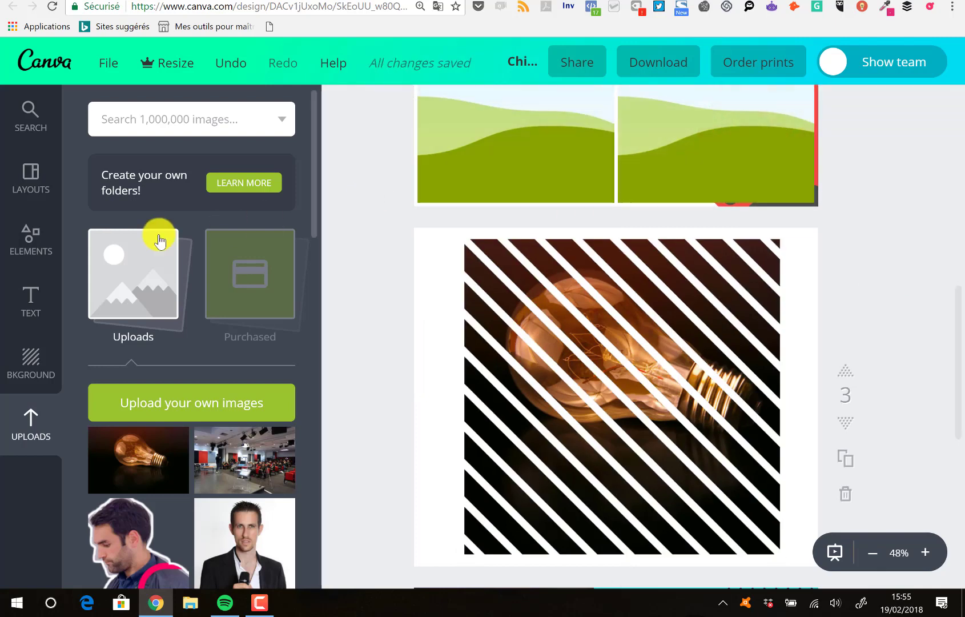
{"action": "left_click", "coordinate": [30, 246]}
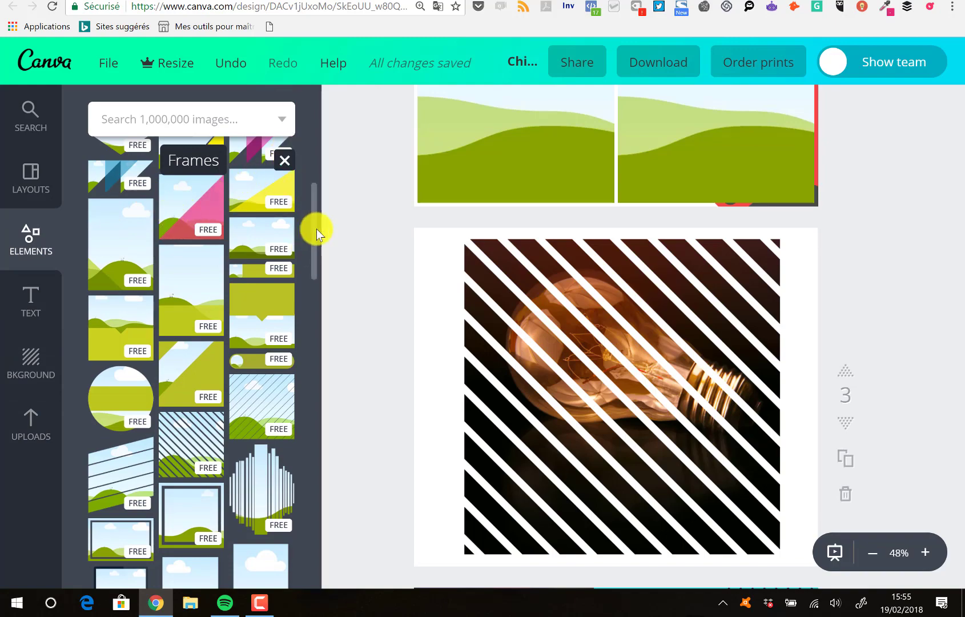
- Replace the striped light bulb frame on page three with the free laptop-shaped frame
{"action": "left_click_drag", "start_coordinate": [317, 227], "coordinate": [317, 347]}
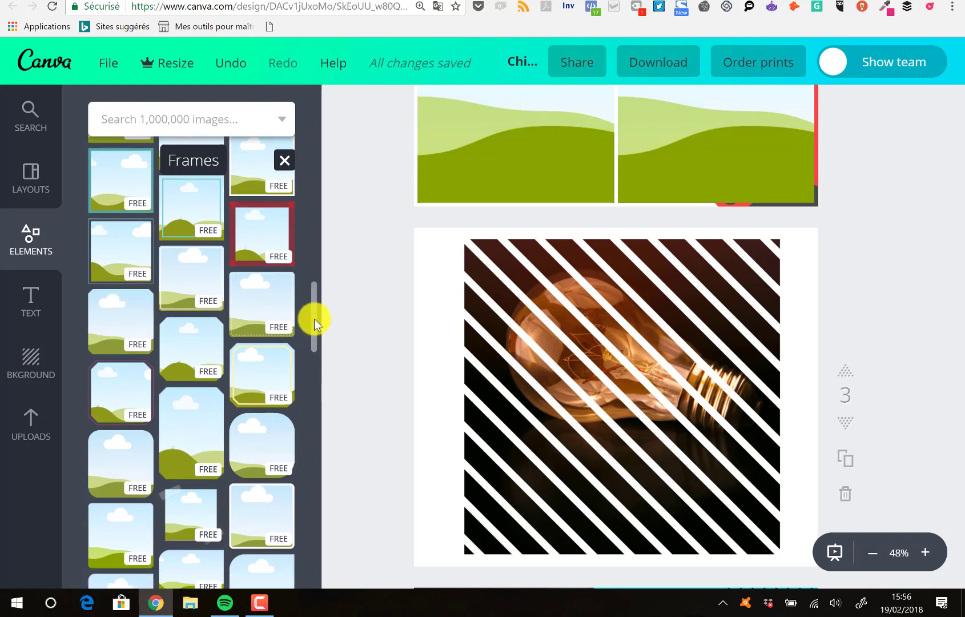
{"action": "left_click_drag", "start_coordinate": [314, 314], "coordinate": [302, 256]}
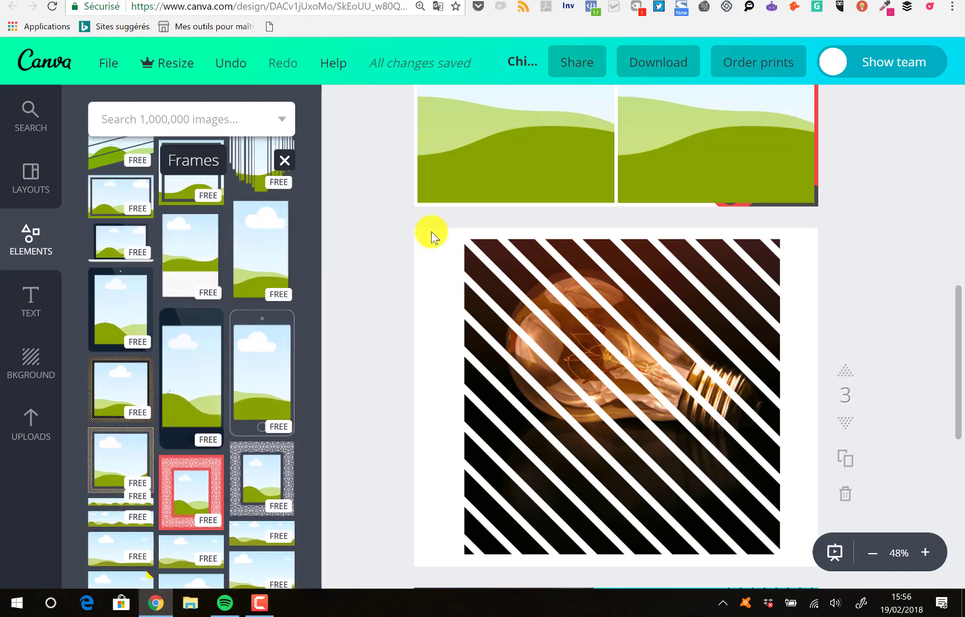
{"action": "left_click_drag", "start_coordinate": [663, 382], "coordinate": [828, 498]}
{"action": "left_click_drag", "start_coordinate": [439, 245], "coordinate": [681, 388]}
{"action": "key", "text": "Delete"}
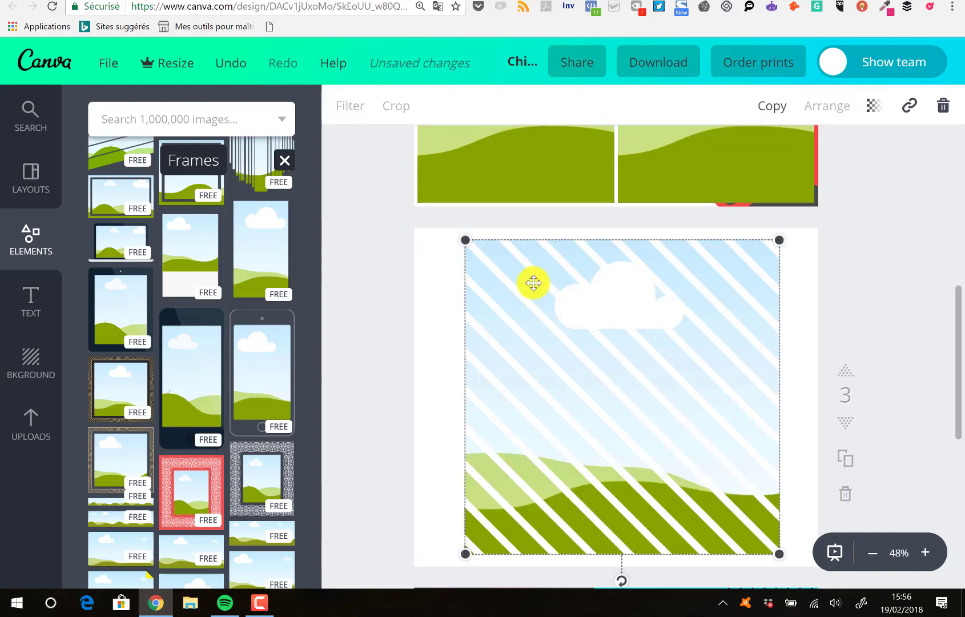
{"action": "key", "text": "Delete"}
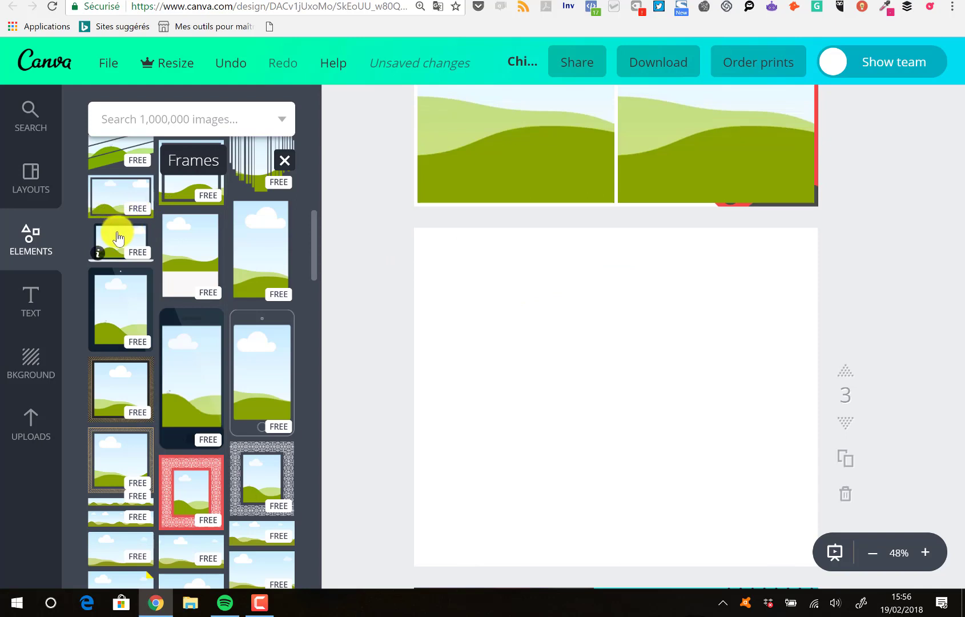
{"action": "left_click", "coordinate": [117, 237]}
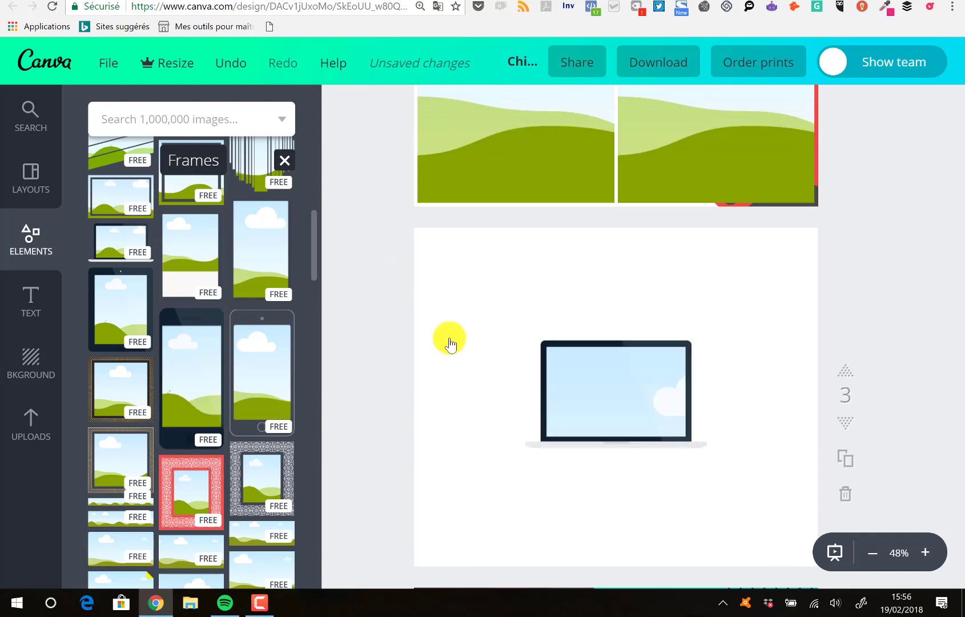
{"action": "left_click", "coordinate": [758, 366]}
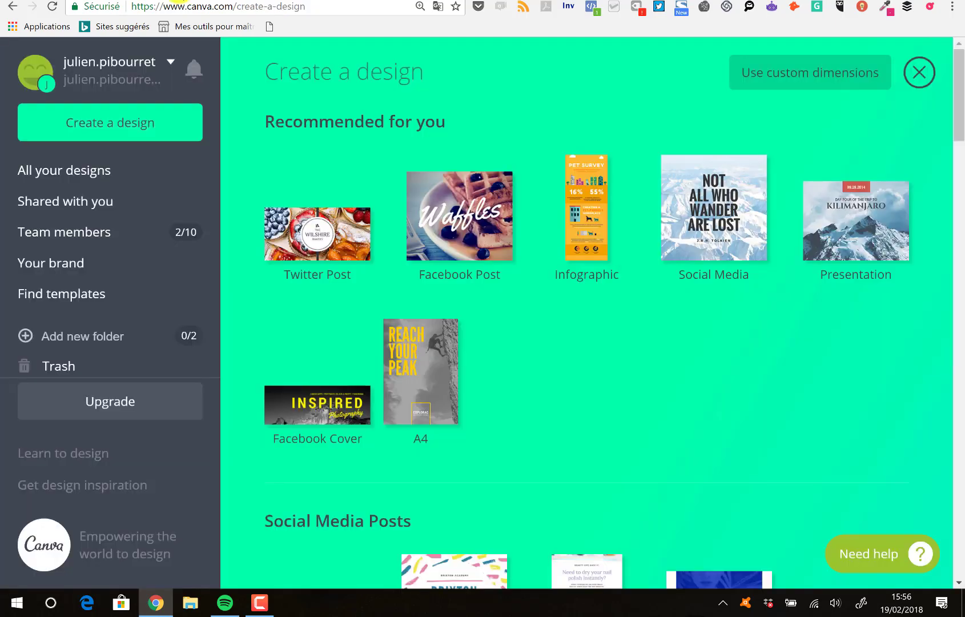
- Browse all existing designs and open the "Facebook Pro visuel" design with the Linkedin Pro laptop mockup
{"action": "left_click", "coordinate": [87, 174]}
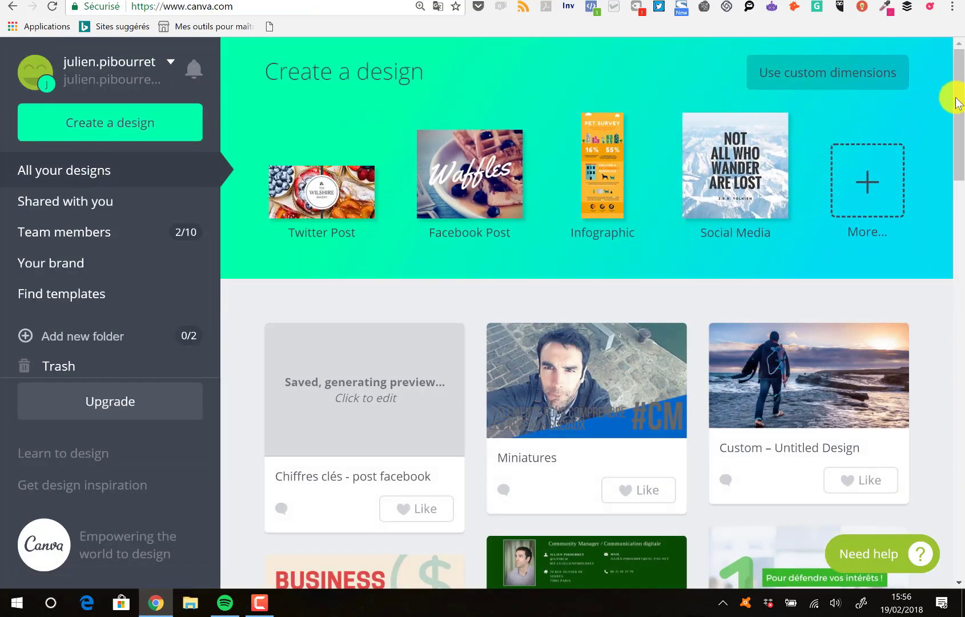
{"action": "left_click_drag", "start_coordinate": [960, 103], "coordinate": [961, 448]}
{"action": "scroll", "coordinate": [541, 328], "scroll_direction": "down", "scroll_amount": 8}
{"action": "left_click", "coordinate": [537, 318]}
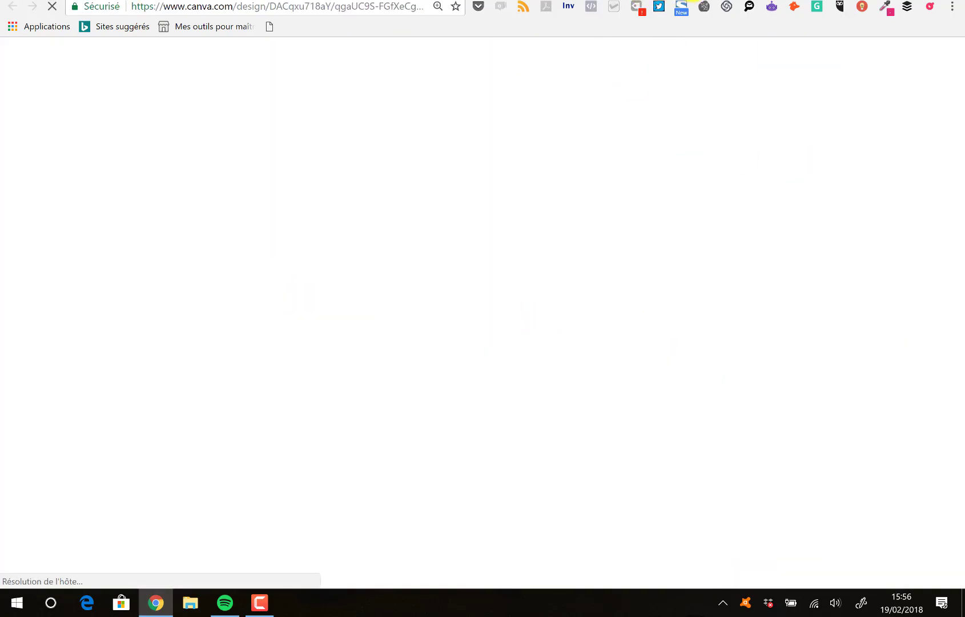
{"action": "left_click", "coordinate": [150, 1]}
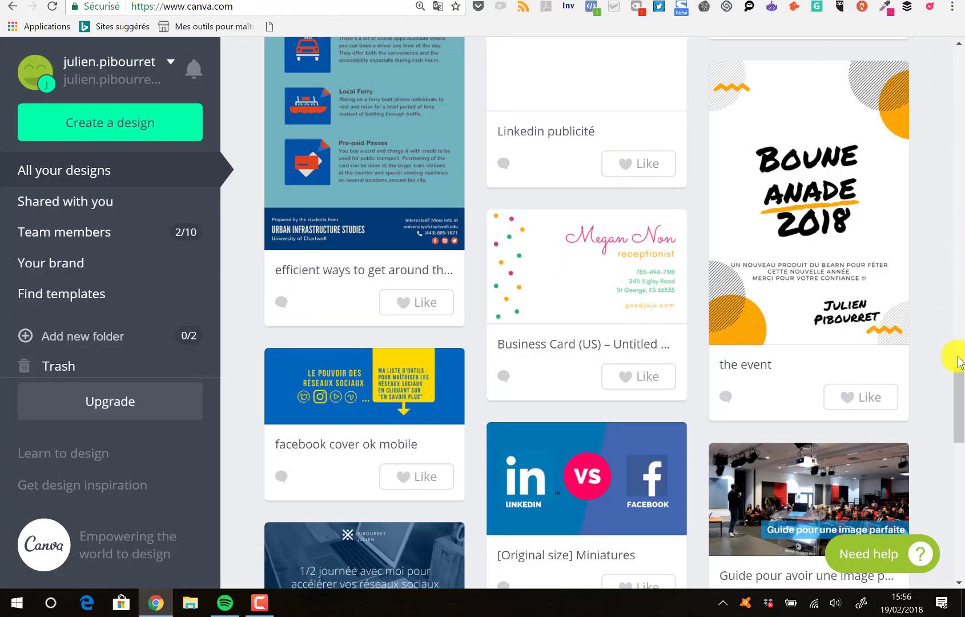
{"action": "scroll", "coordinate": [955, 334], "scroll_direction": "up", "scroll_amount": 7}
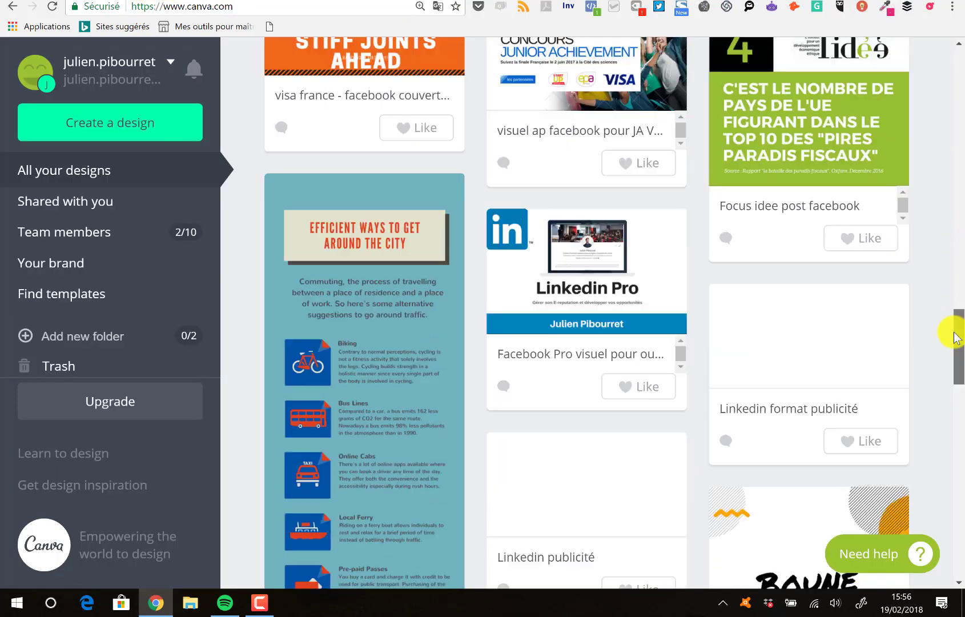
{"action": "left_click", "coordinate": [594, 278]}
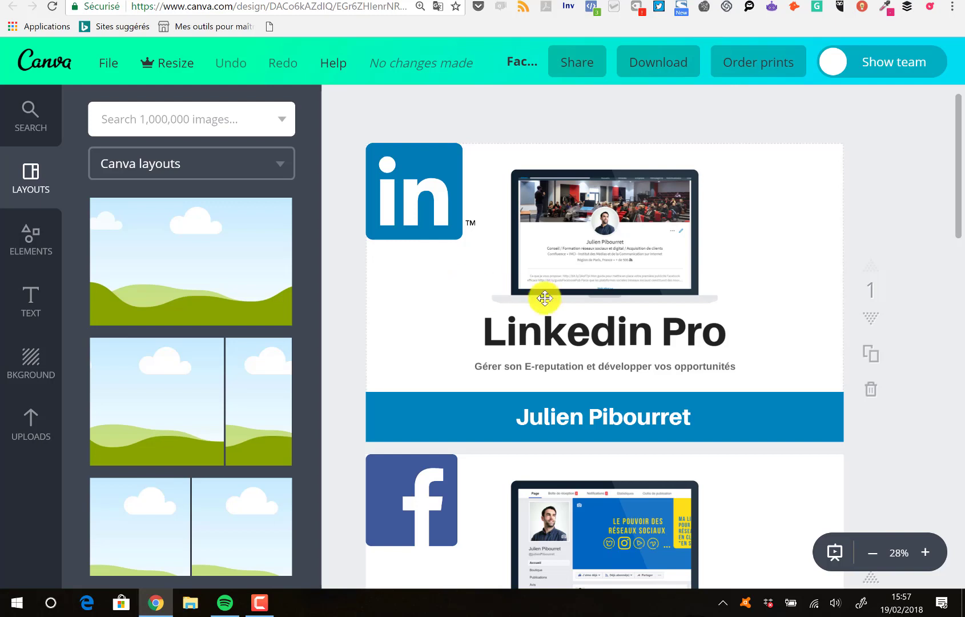
- Try shifting the profile screenshot down inside the laptop frame on the Linkedin Pro page, discarding the change
{"action": "double_click", "coordinate": [601, 228]}
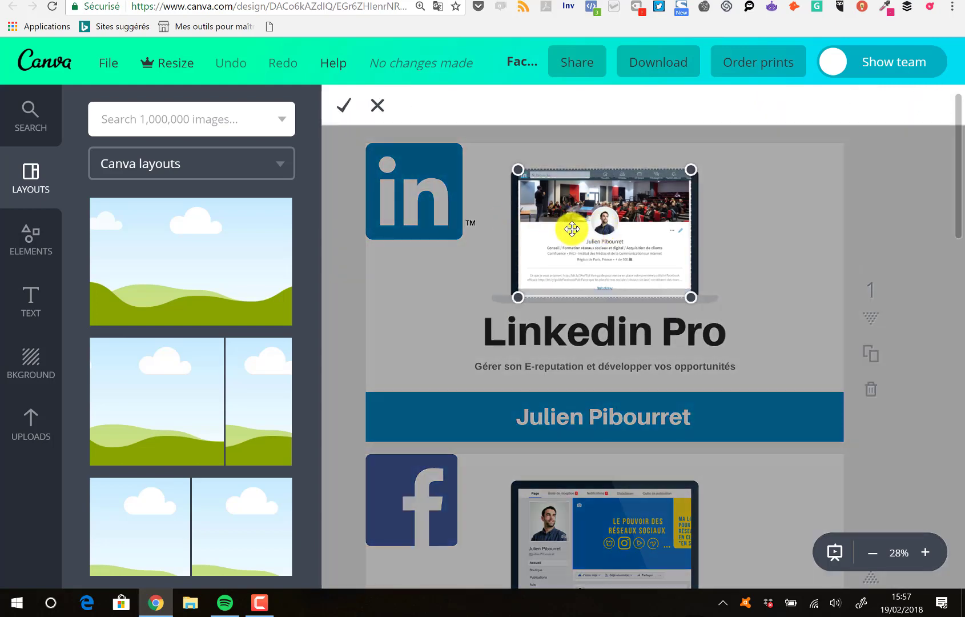
{"action": "left_click_drag", "start_coordinate": [589, 229], "coordinate": [604, 268]}
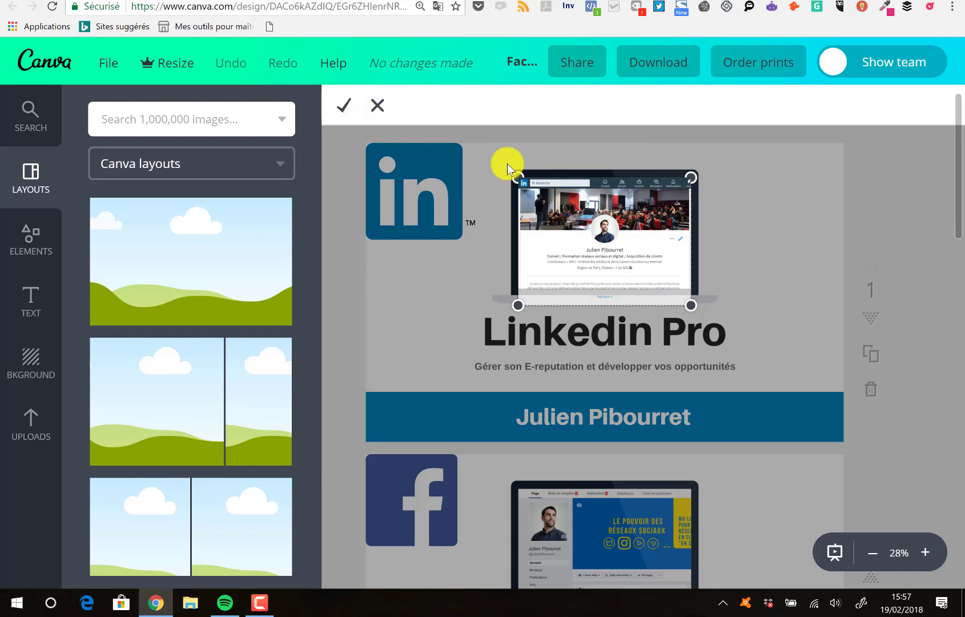
{"action": "left_click", "coordinate": [378, 106]}
{"action": "left_click", "coordinate": [935, 218]}
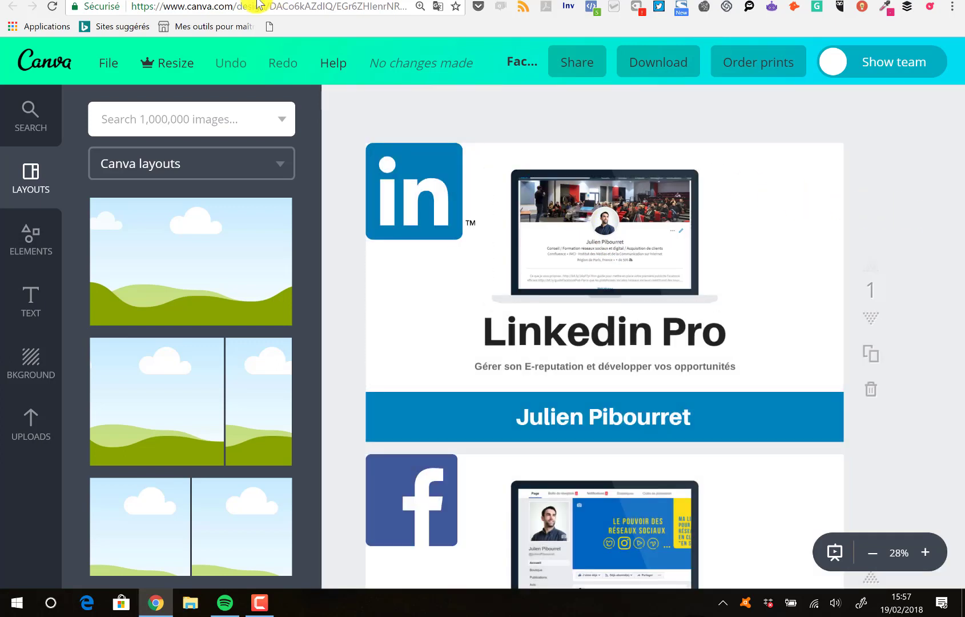
- Go back to the open "Chiffres clés - post facebook" design
{"action": "key", "text": "alt+Left"}
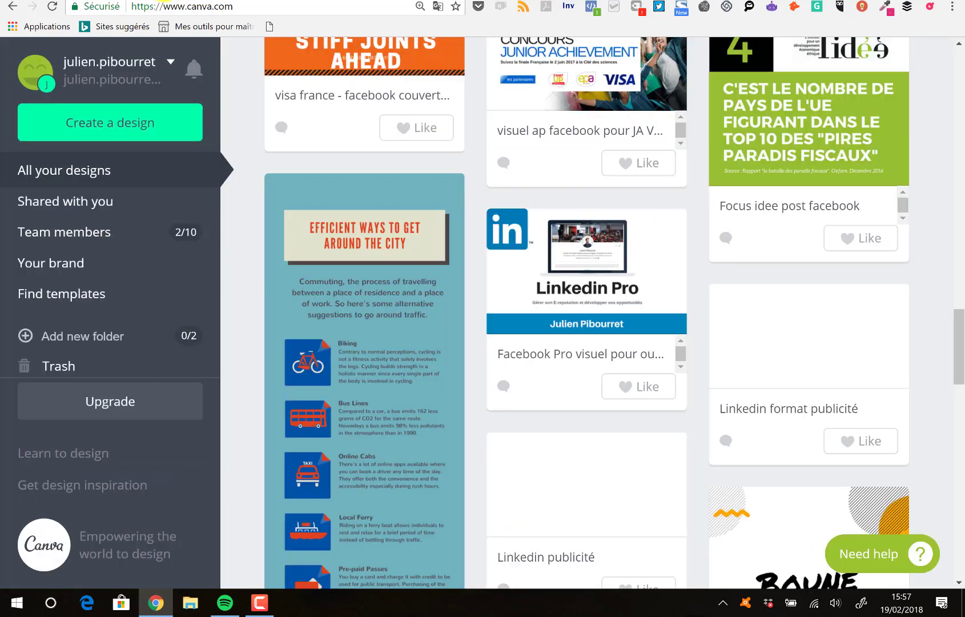
{"action": "key", "text": "alt+Right"}
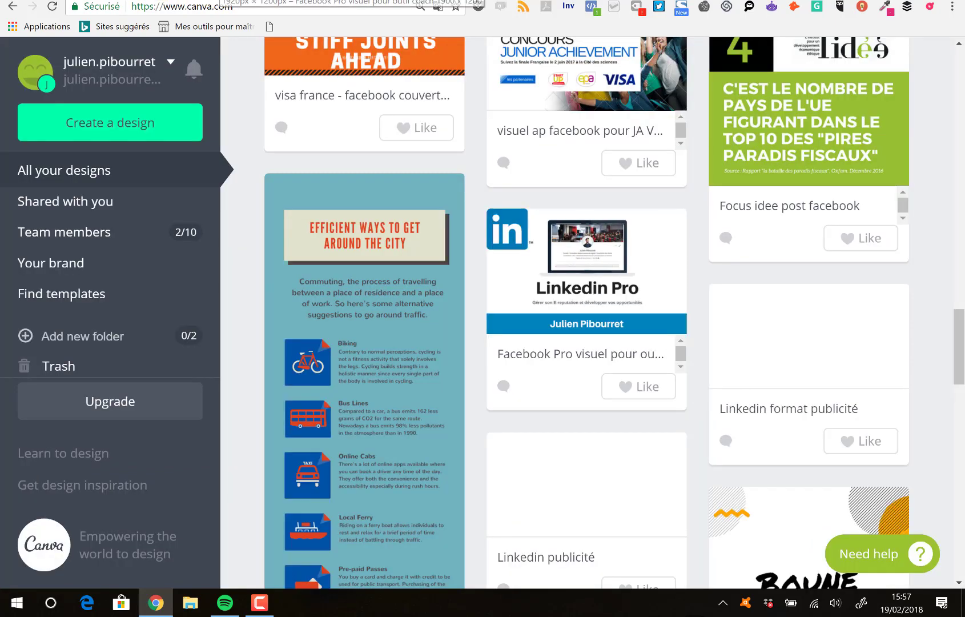
{"action": "key", "text": "alt+Right"}
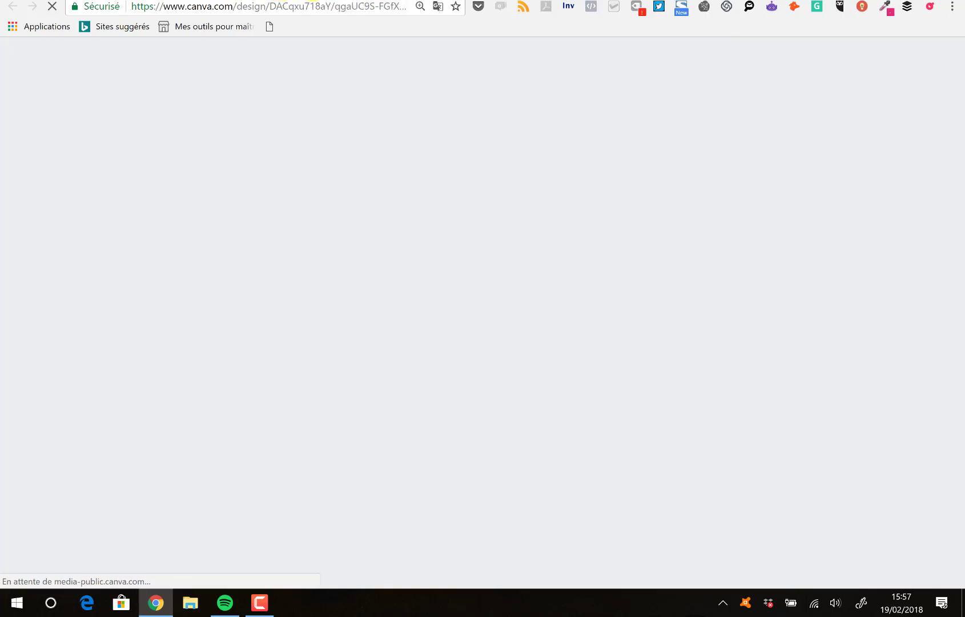
{"action": "key", "text": "alt+Right"}
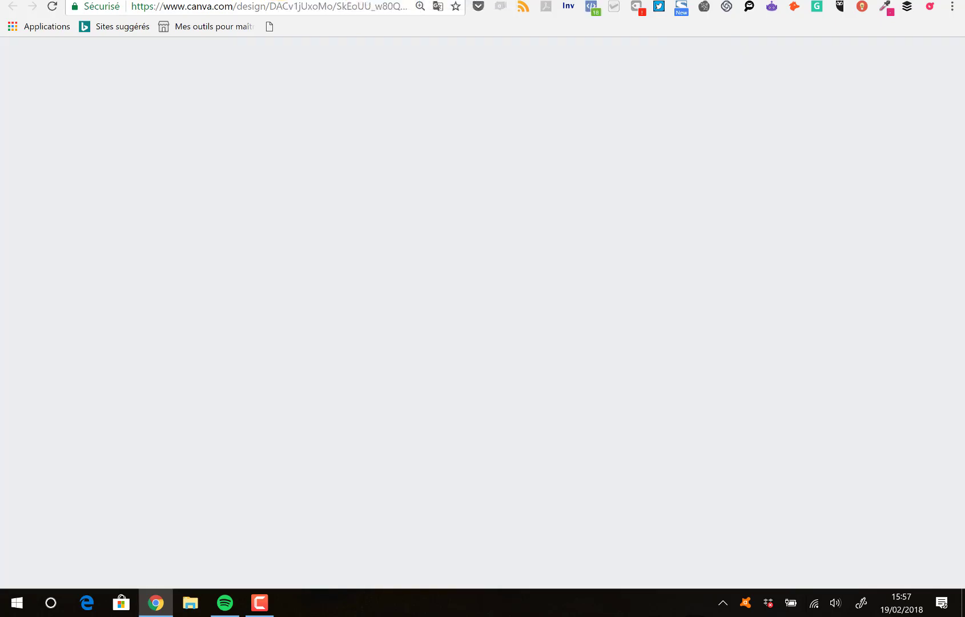
{"action": "key", "text": "alt+Right"}
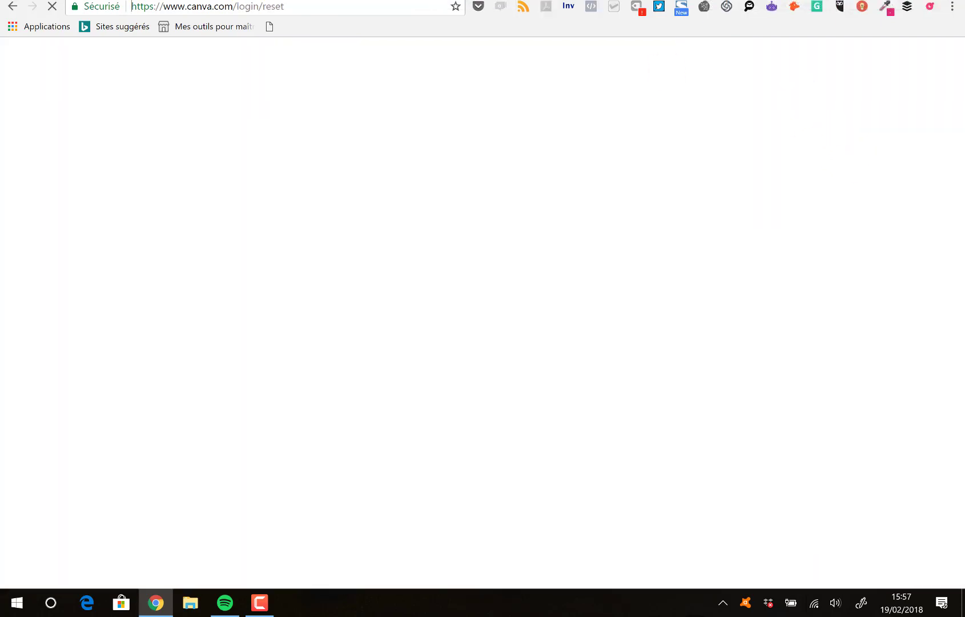
{"action": "key", "text": "alt+Left"}
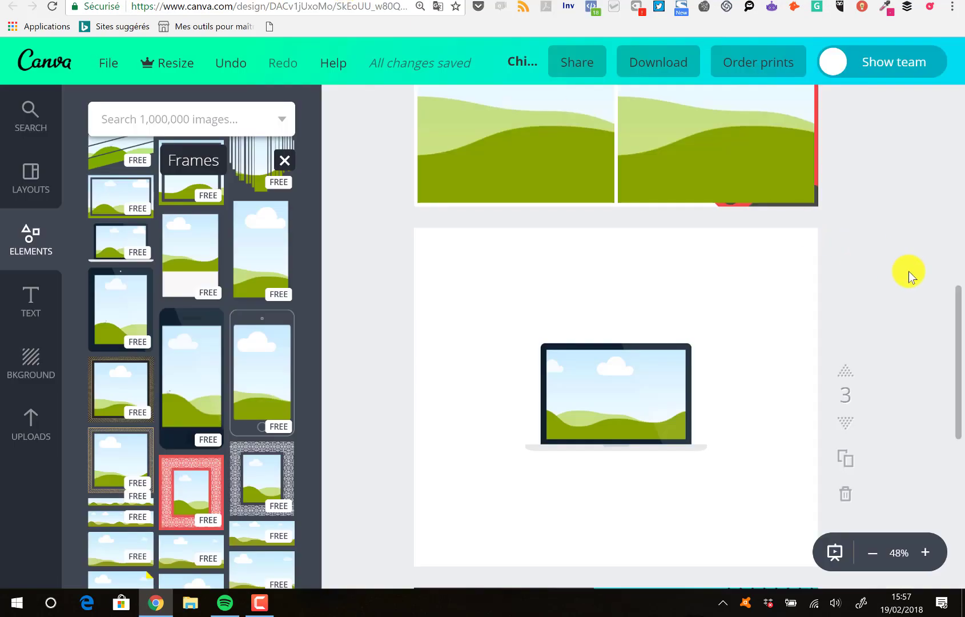
- Leave the frames collection and return to the overview of element categories
{"action": "left_click_drag", "start_coordinate": [961, 326], "coordinate": [955, 286]}
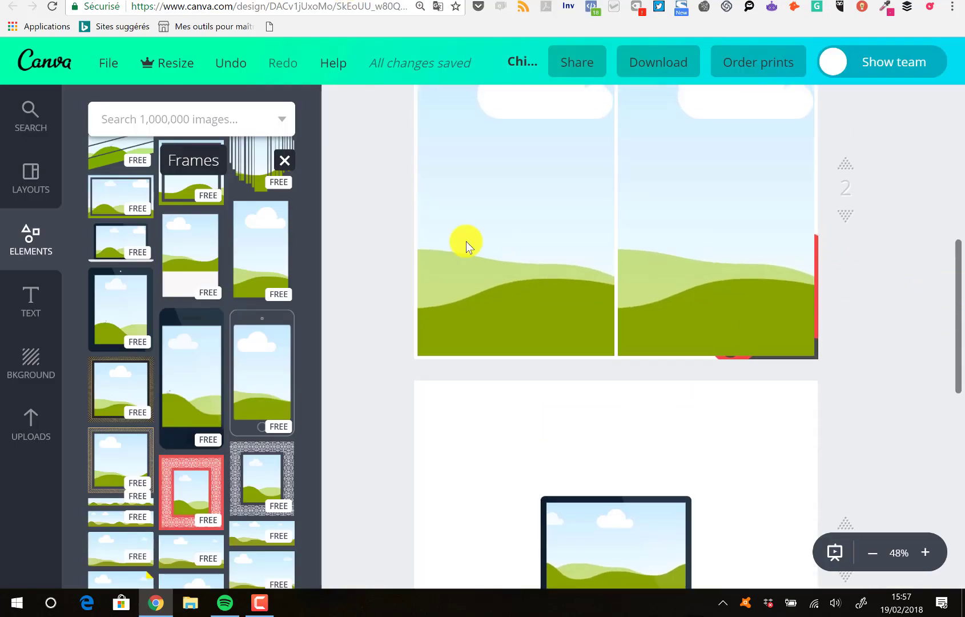
{"action": "left_click", "coordinate": [284, 171]}
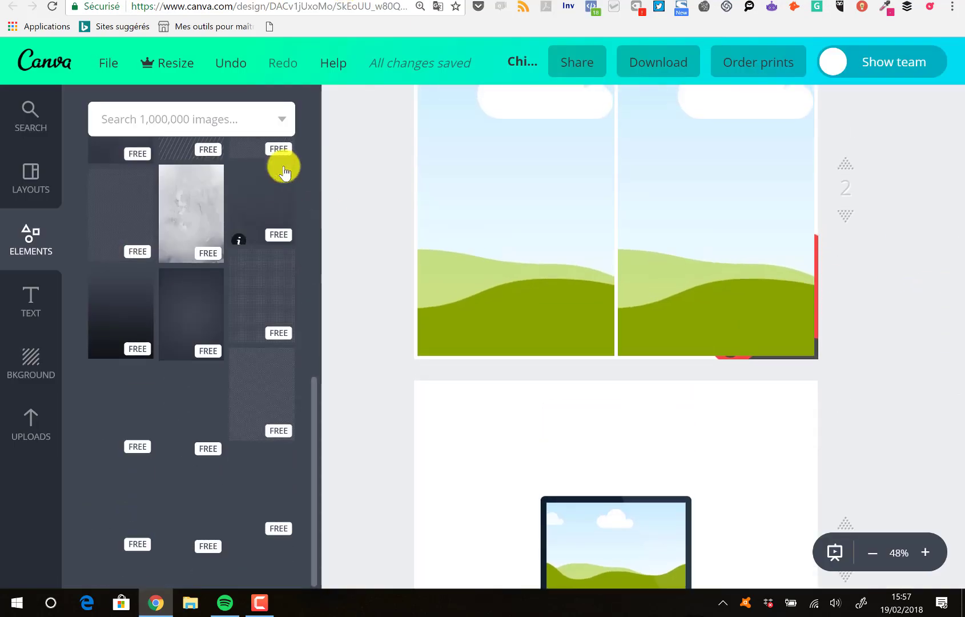
{"action": "left_click_drag", "start_coordinate": [313, 376], "coordinate": [308, 209]}
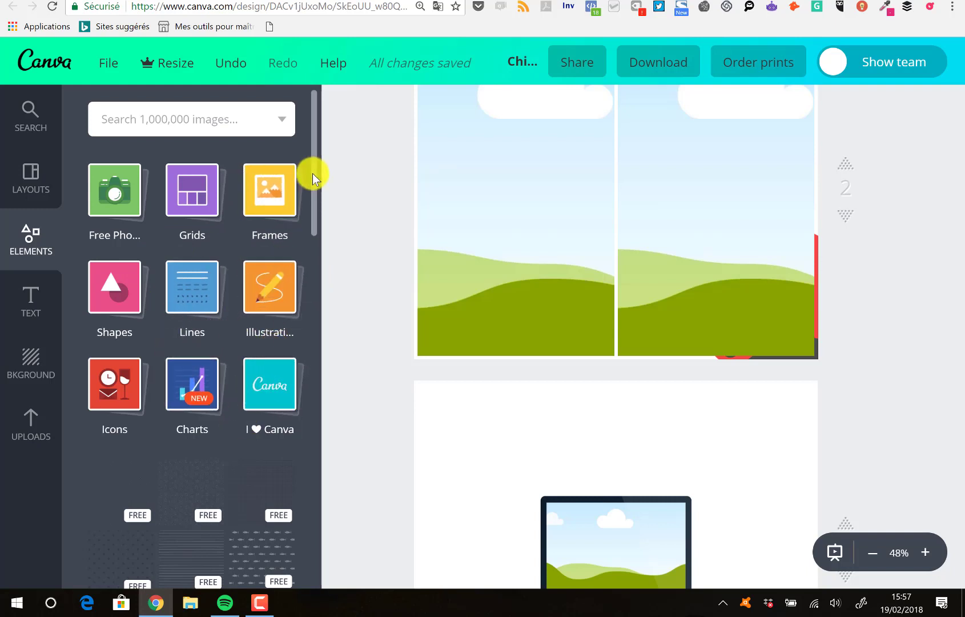
- Add a default "Add heading" text to page three and place it above the laptop frame
{"action": "left_click", "coordinate": [31, 311]}
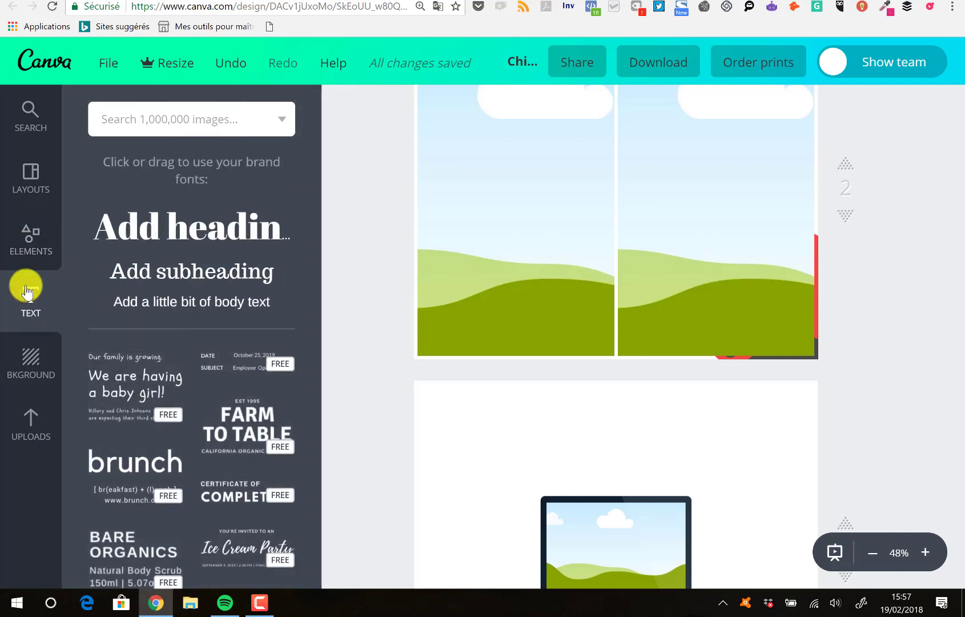
{"action": "left_click_drag", "start_coordinate": [175, 232], "coordinate": [954, 356]}
{"action": "scroll", "coordinate": [957, 370], "scroll_direction": "down", "scroll_amount": 5}
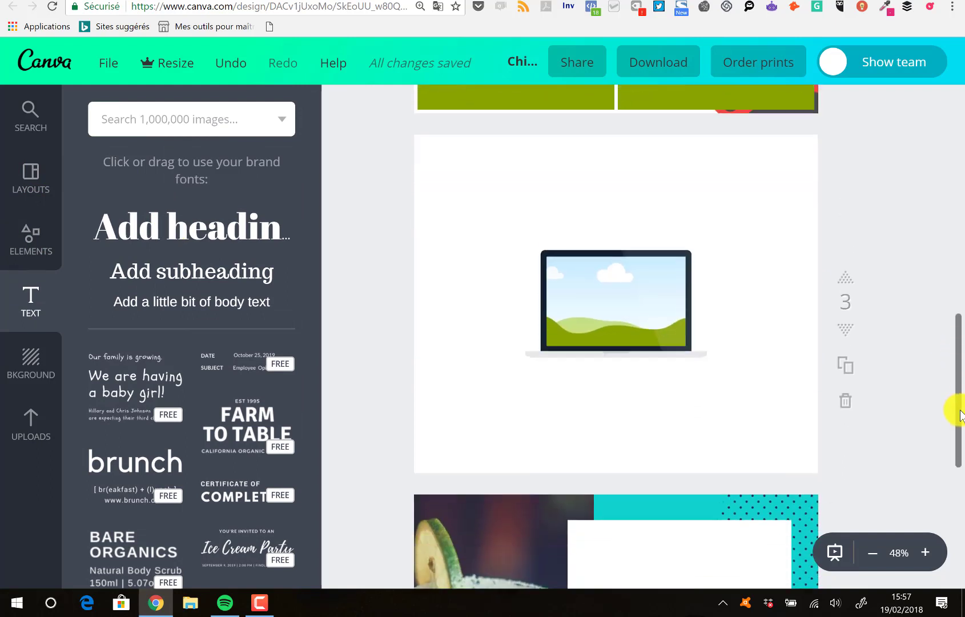
{"action": "left_click", "coordinate": [216, 227]}
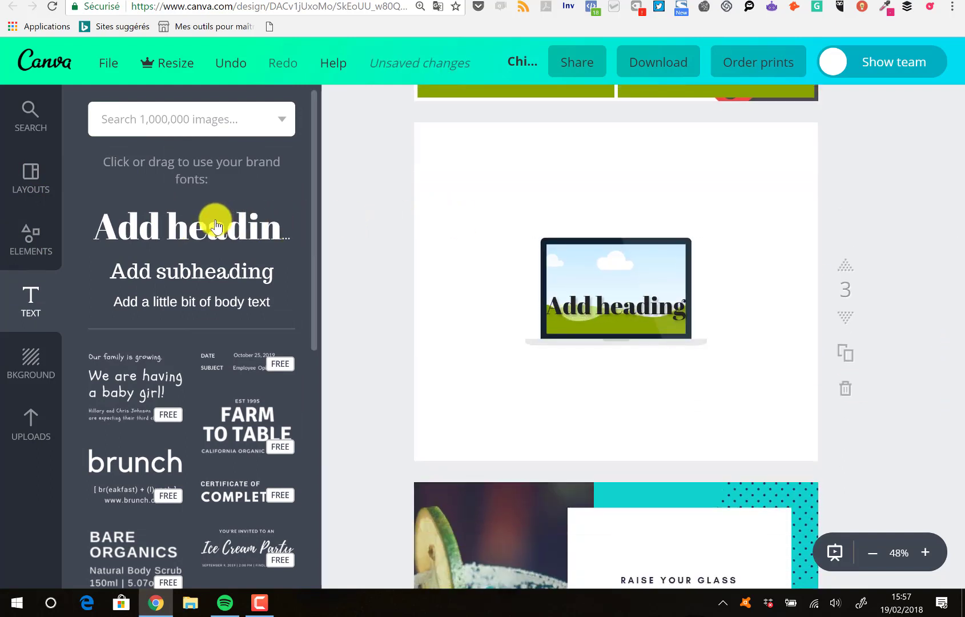
{"action": "left_click_drag", "start_coordinate": [630, 289], "coordinate": [612, 135]}
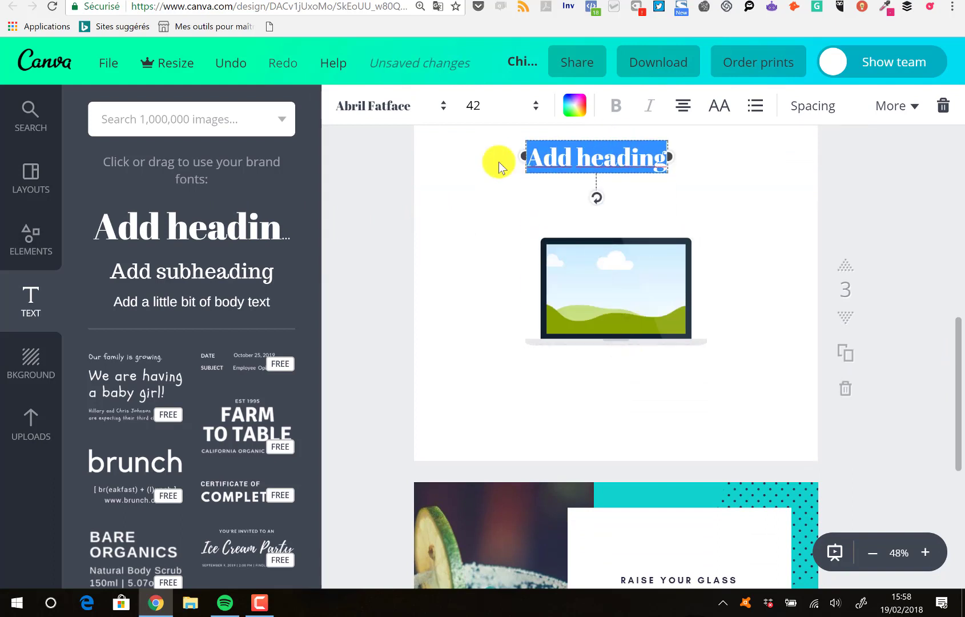
{"action": "left_click", "coordinate": [490, 214]}
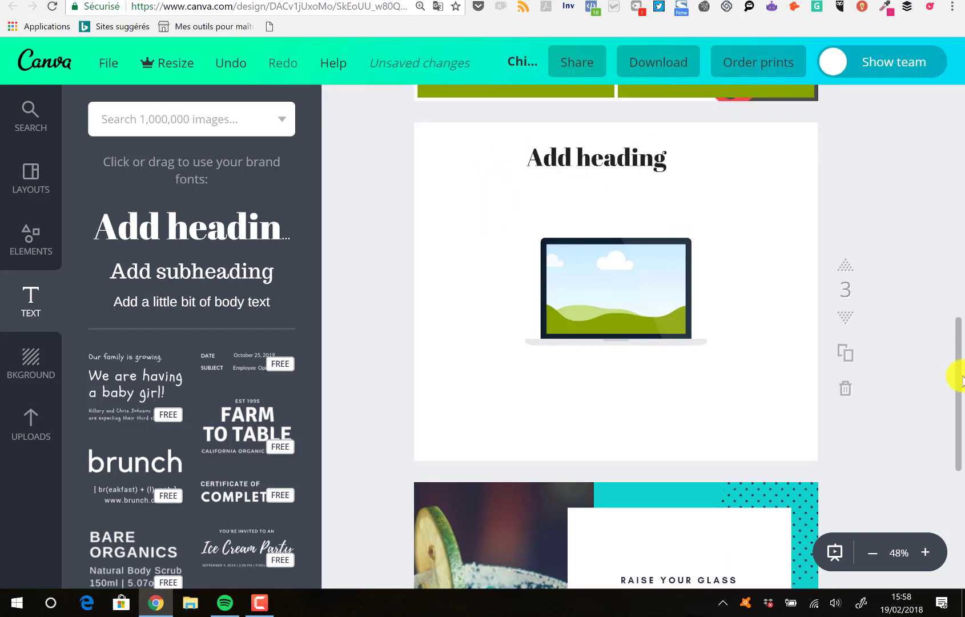
- Add the free "brunch" text combination to the margarita layout on page four
{"action": "left_click_drag", "start_coordinate": [958, 385], "coordinate": [959, 448]}
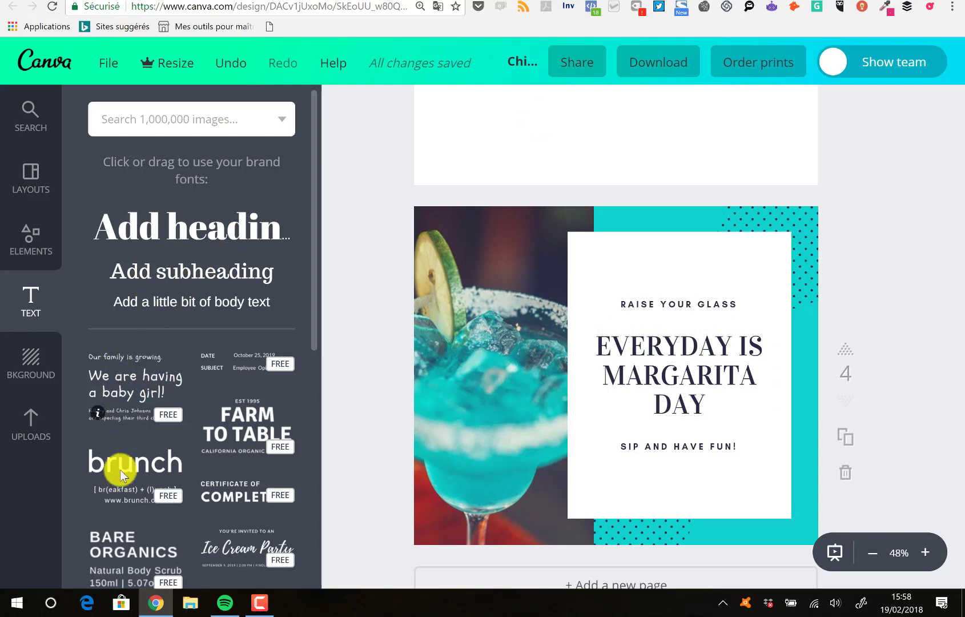
{"action": "left_click_drag", "start_coordinate": [315, 236], "coordinate": [318, 254]}
{"action": "left_click", "coordinate": [125, 434]}
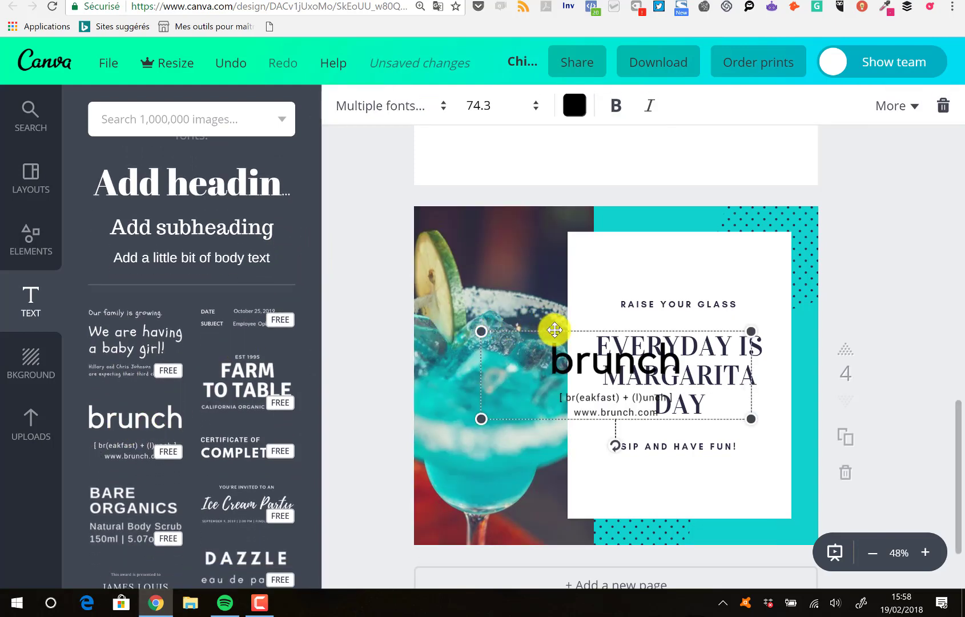
- Try to move the "brunch" text on page four, undoing the accidental shifts of the cocktail photo and white box
{"action": "left_click_drag", "start_coordinate": [551, 327], "coordinate": [475, 283]}
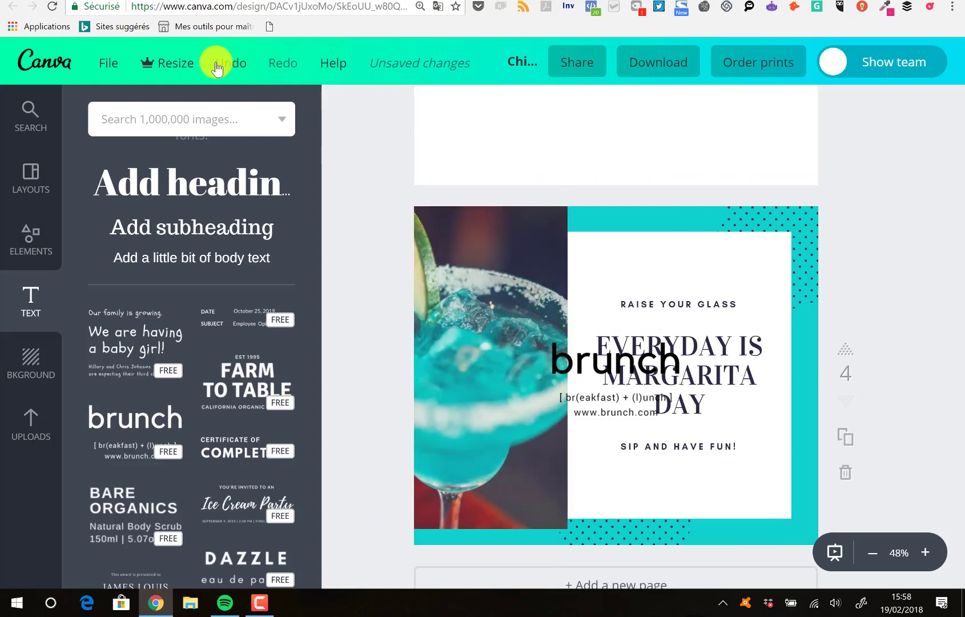
{"action": "left_click", "coordinate": [228, 63]}
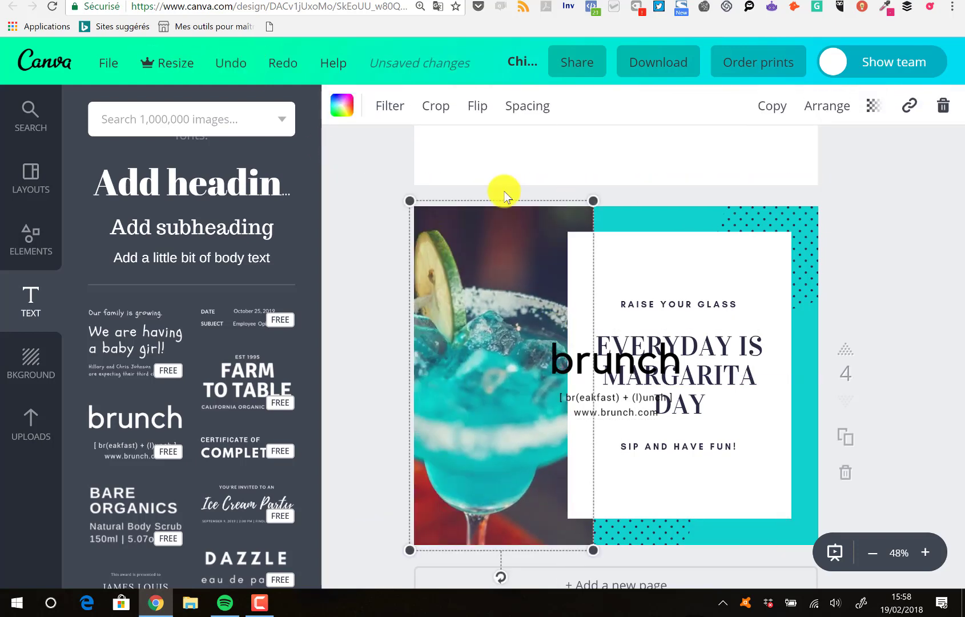
{"action": "left_click", "coordinate": [592, 361]}
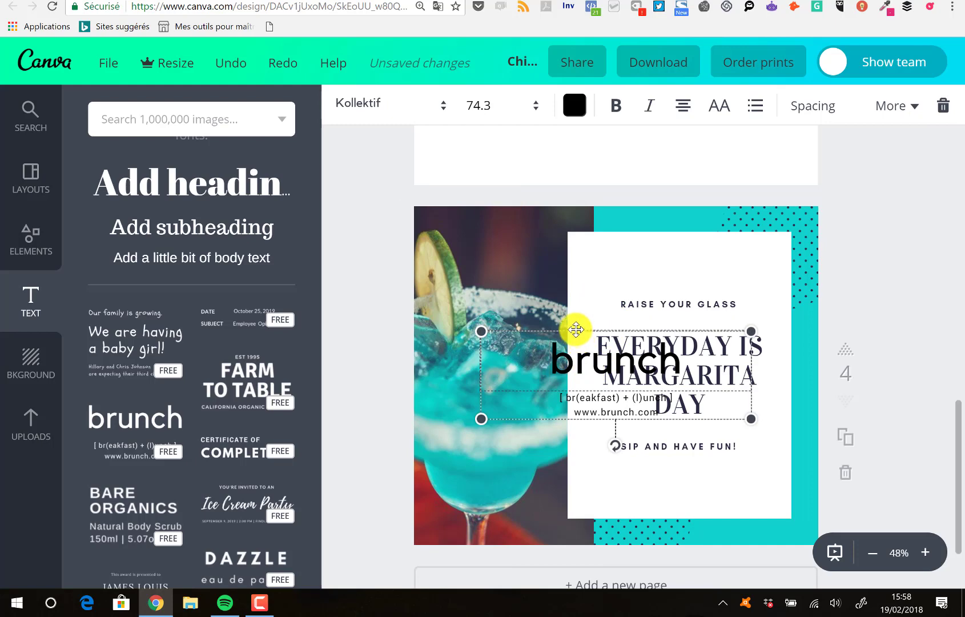
{"action": "left_click_drag", "start_coordinate": [575, 329], "coordinate": [707, 346]}
{"action": "left_click", "coordinate": [547, 333]}
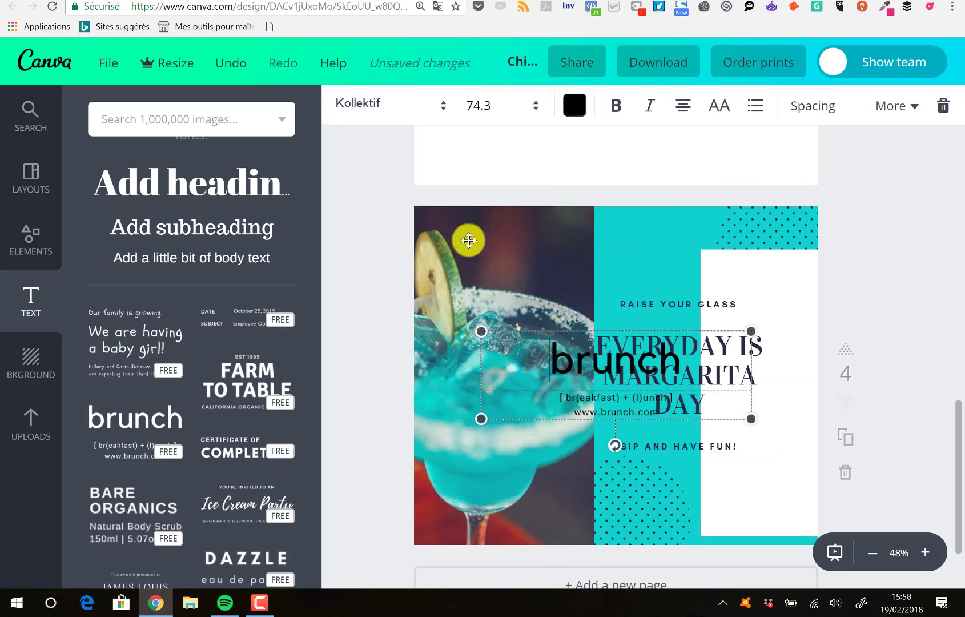
{"action": "left_click", "coordinate": [230, 72]}
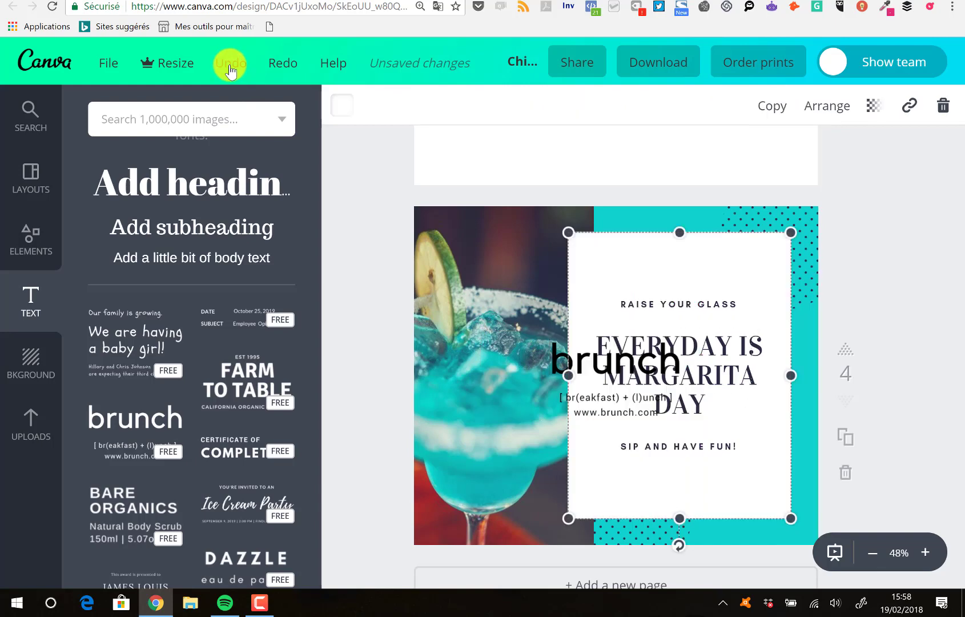
- Undo the last action to take the "brunch" text off page four
{"action": "left_click", "coordinate": [230, 72]}
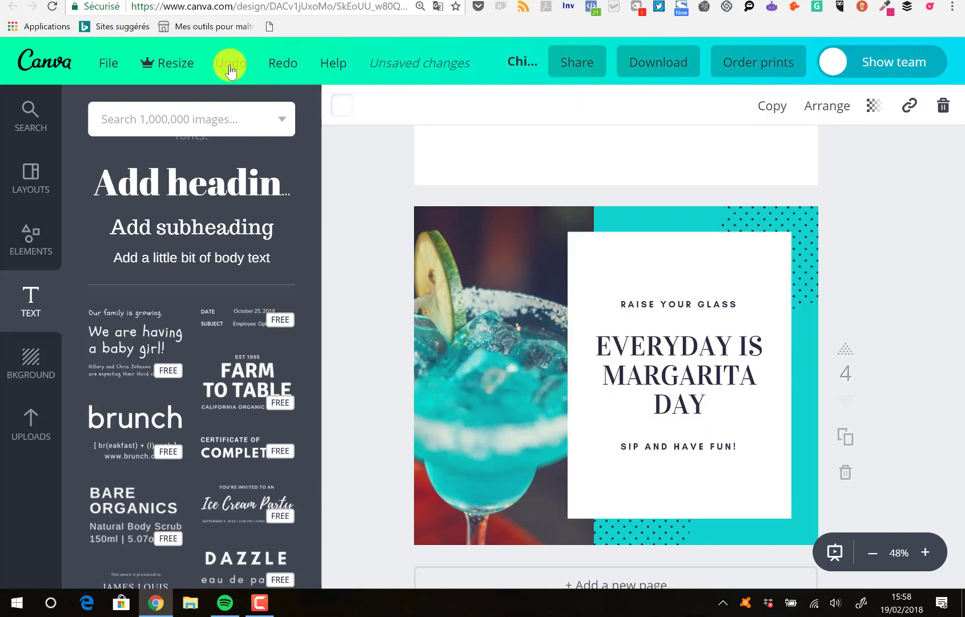
- Try the free "Farm to Table" text combination over the cocktail photo on page four, undoing the accidental photo deletion and the added text
{"action": "left_click", "coordinate": [234, 381]}
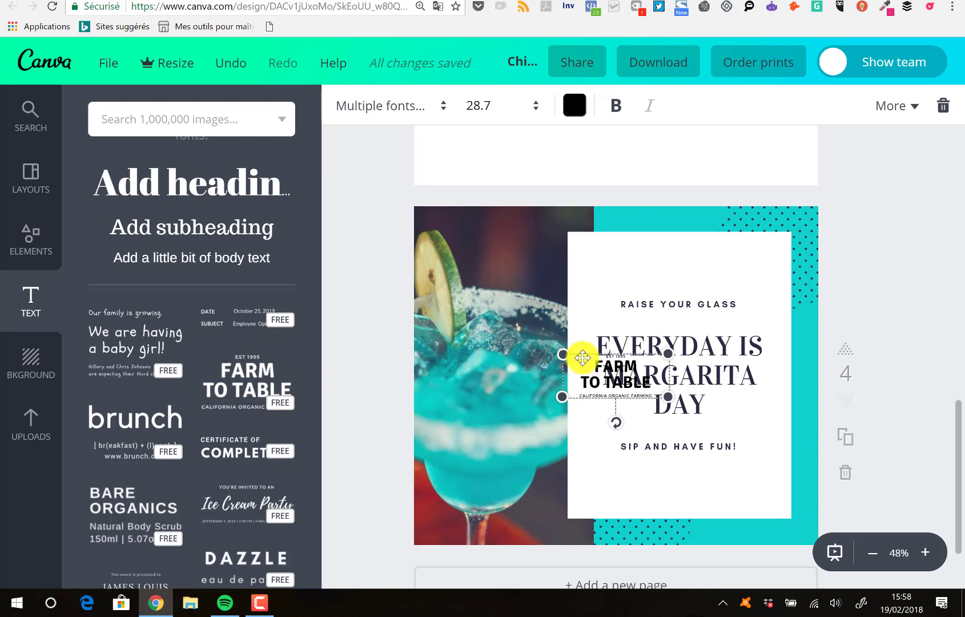
{"action": "left_click_drag", "start_coordinate": [583, 356], "coordinate": [469, 278]}
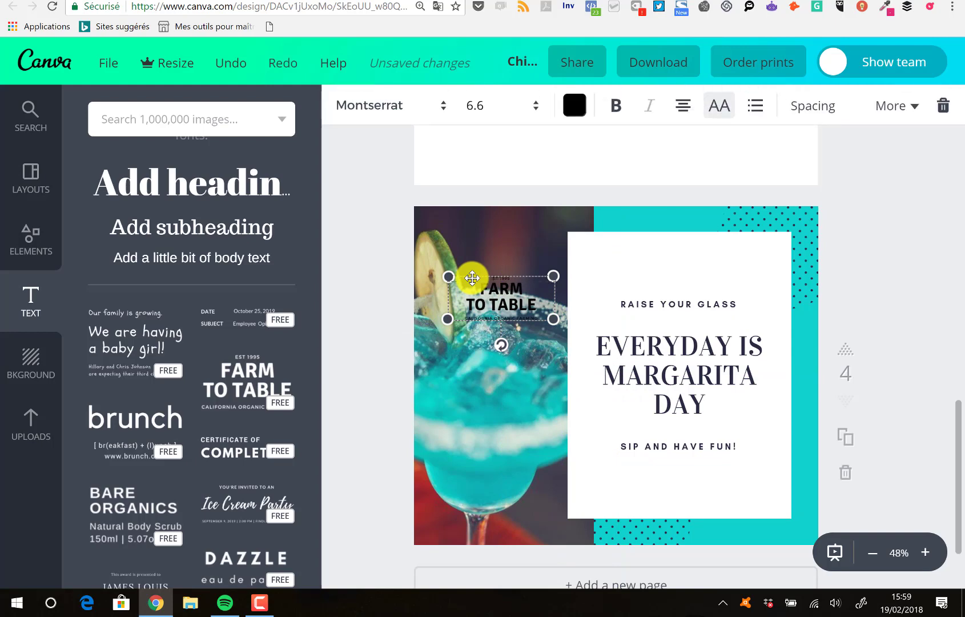
{"action": "left_click", "coordinate": [480, 275]}
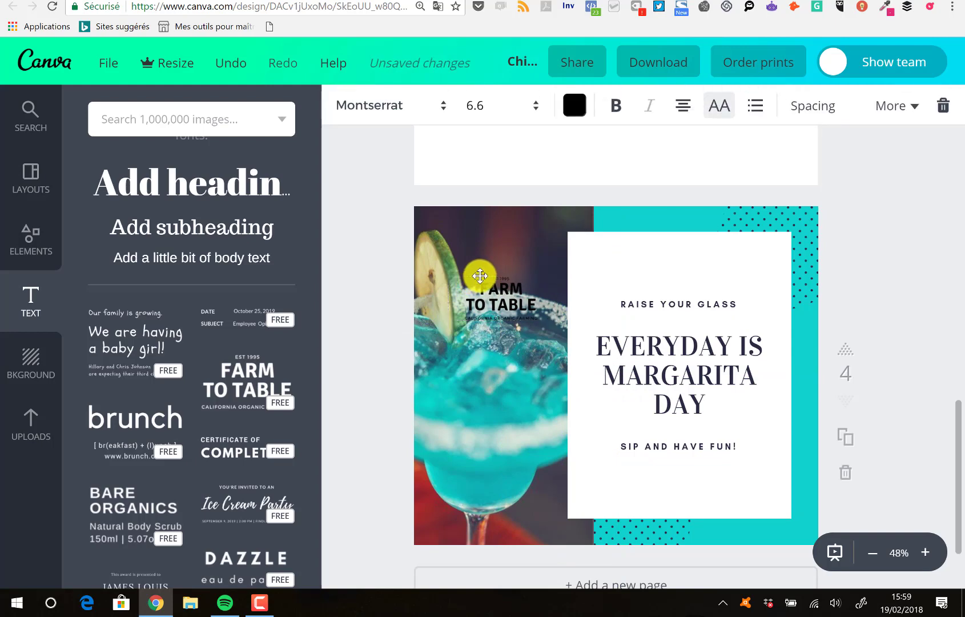
{"action": "key", "text": "Delete"}
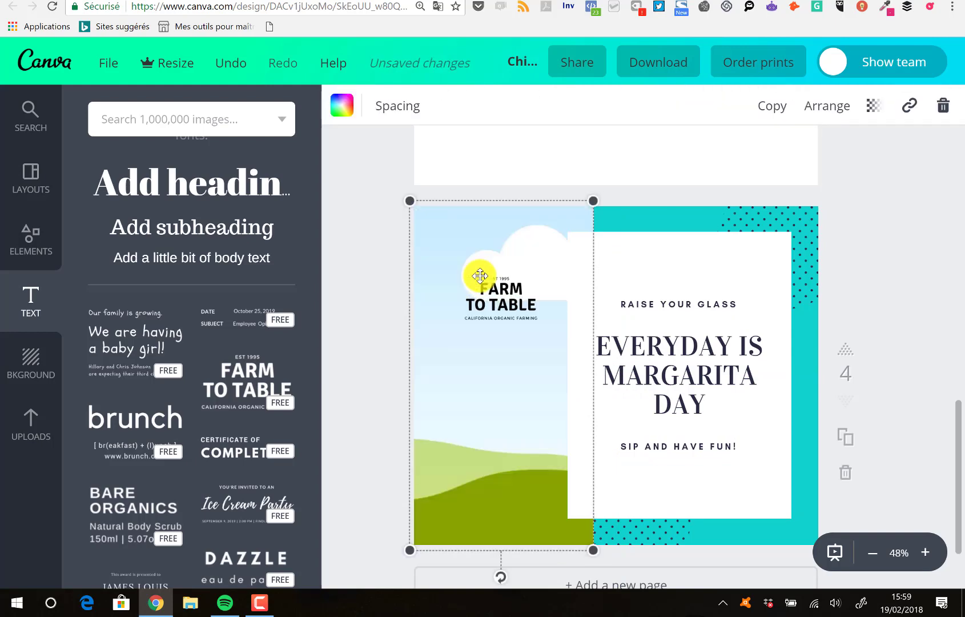
{"action": "left_click", "coordinate": [223, 64]}
{"action": "left_click", "coordinate": [223, 68]}
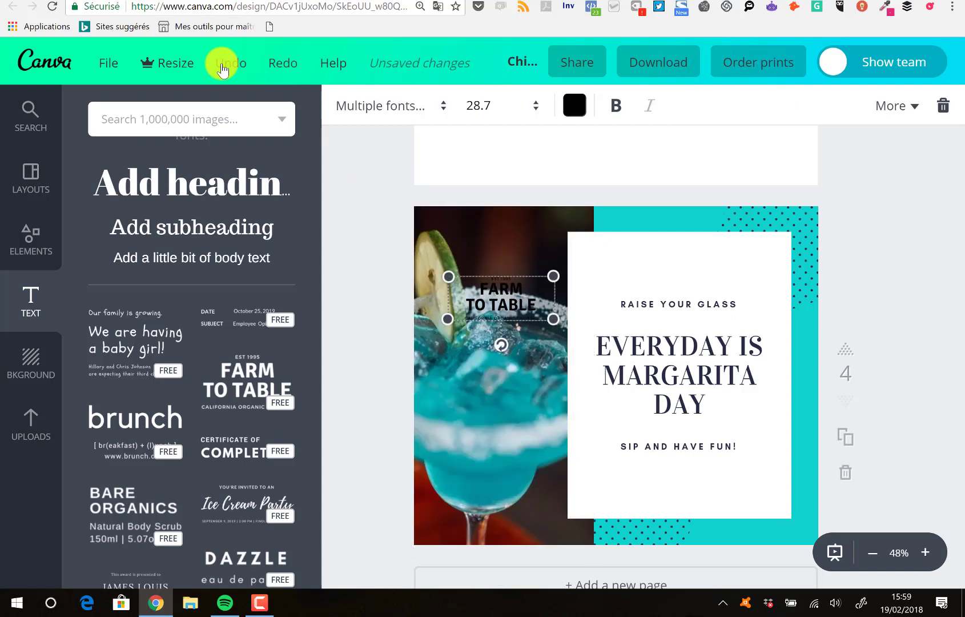
{"action": "left_click", "coordinate": [223, 69]}
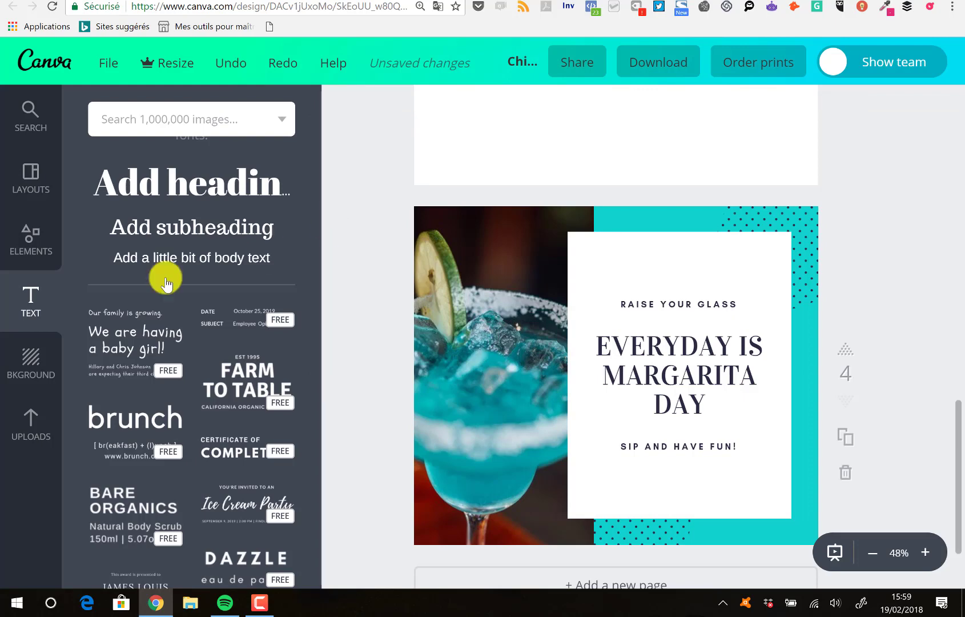
- Try 6c7fff as a custom background colour, clear the colour code and close the colour picker
{"action": "left_click", "coordinate": [25, 375]}
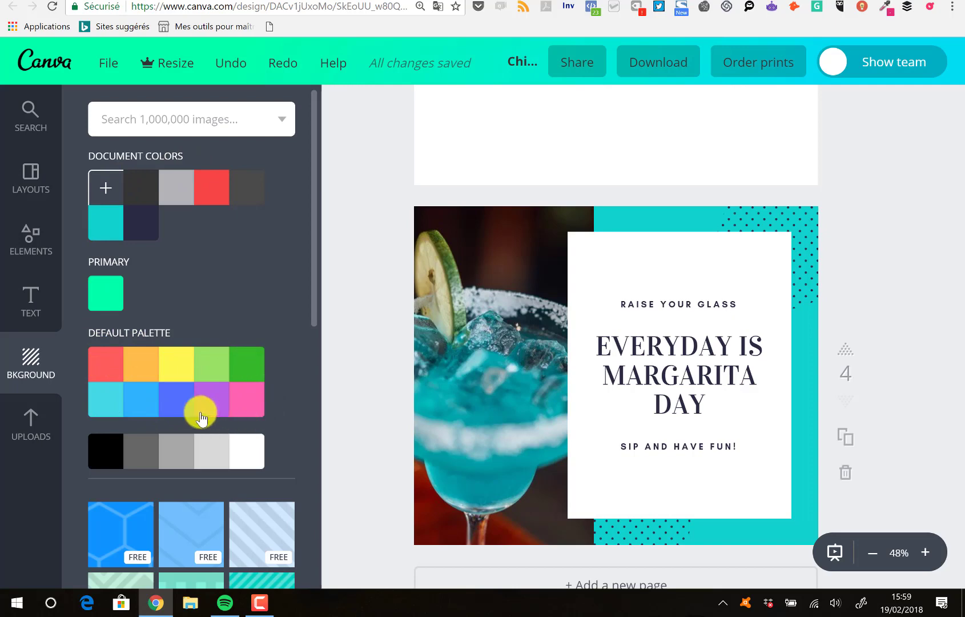
{"action": "left_click", "coordinate": [106, 190]}
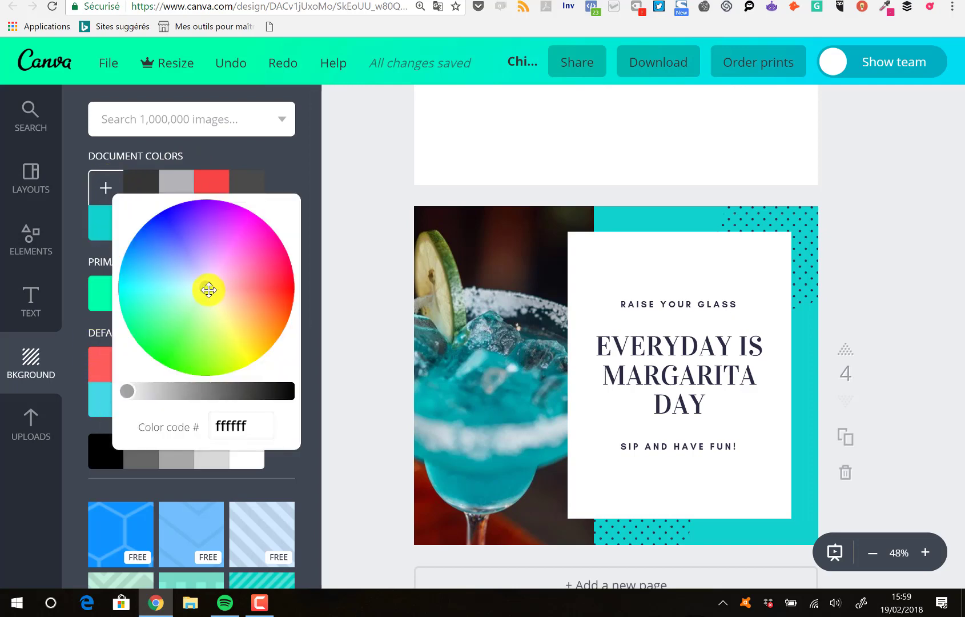
{"action": "left_click_drag", "start_coordinate": [208, 290], "coordinate": [179, 286]}
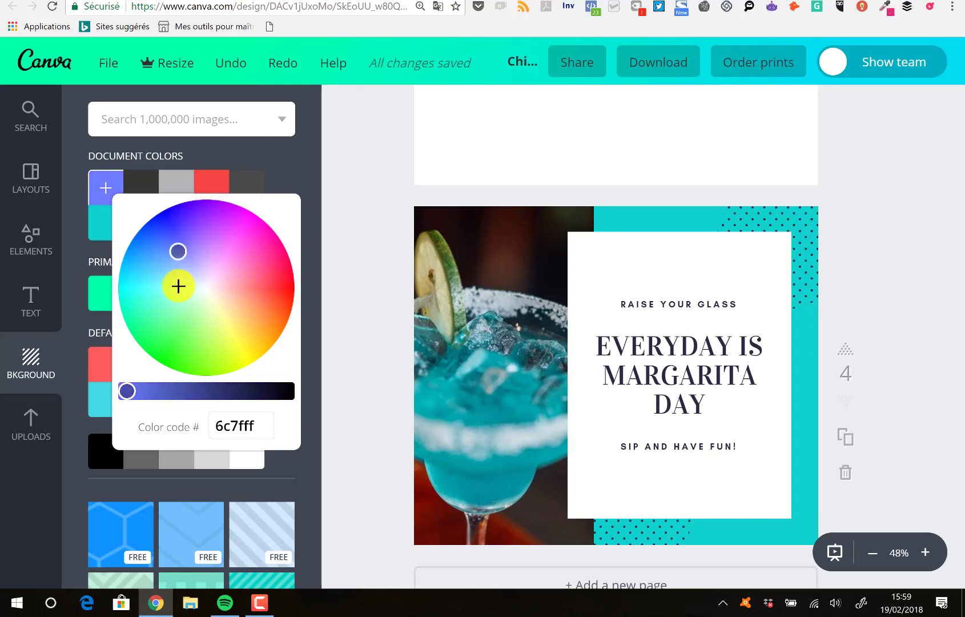
{"action": "left_click", "coordinate": [239, 424]}
{"action": "double_click", "coordinate": [242, 427]}
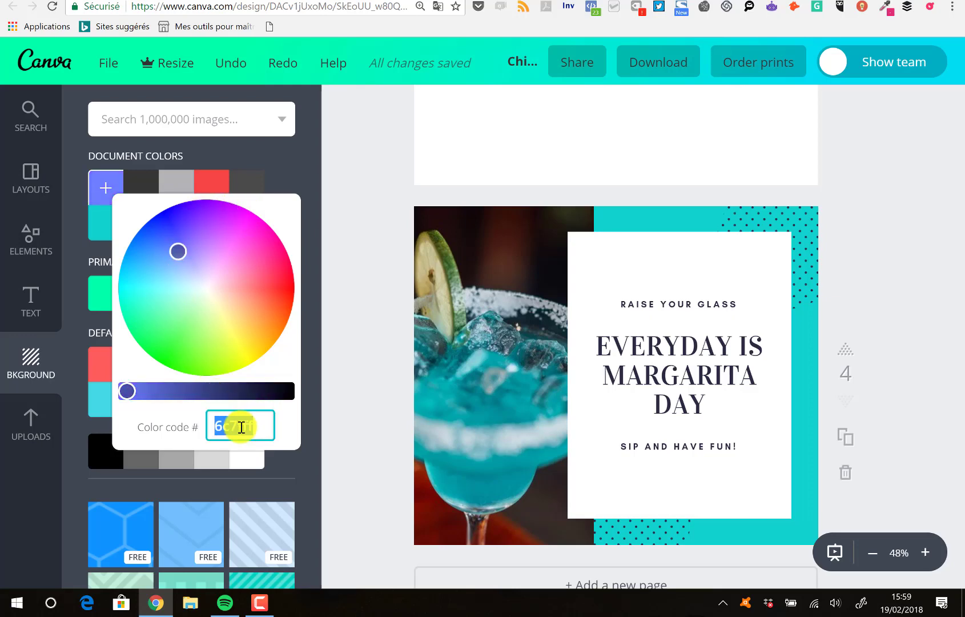
{"action": "key", "text": "BackSpace"}
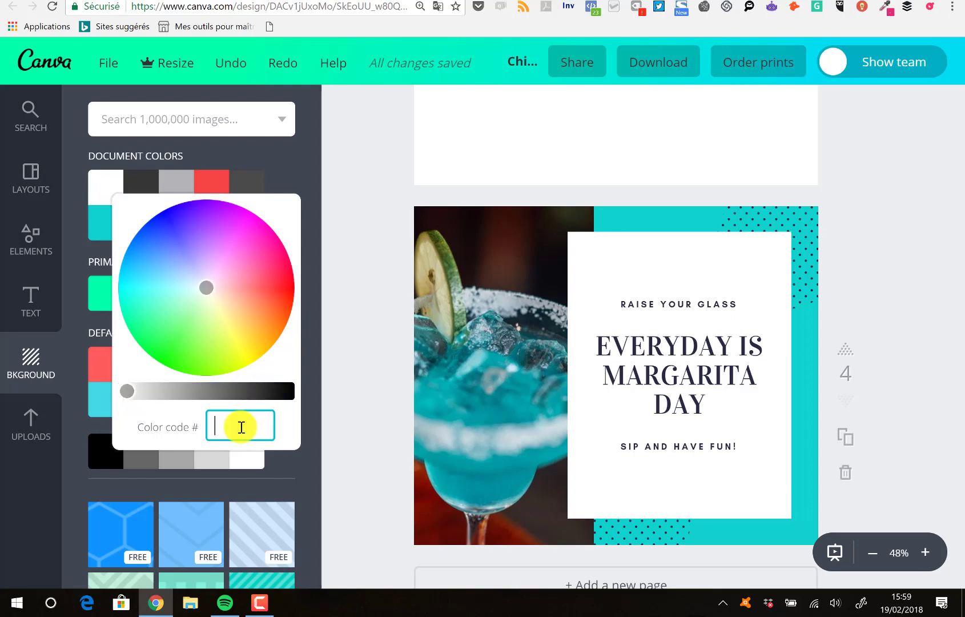
{"action": "left_click", "coordinate": [302, 166]}
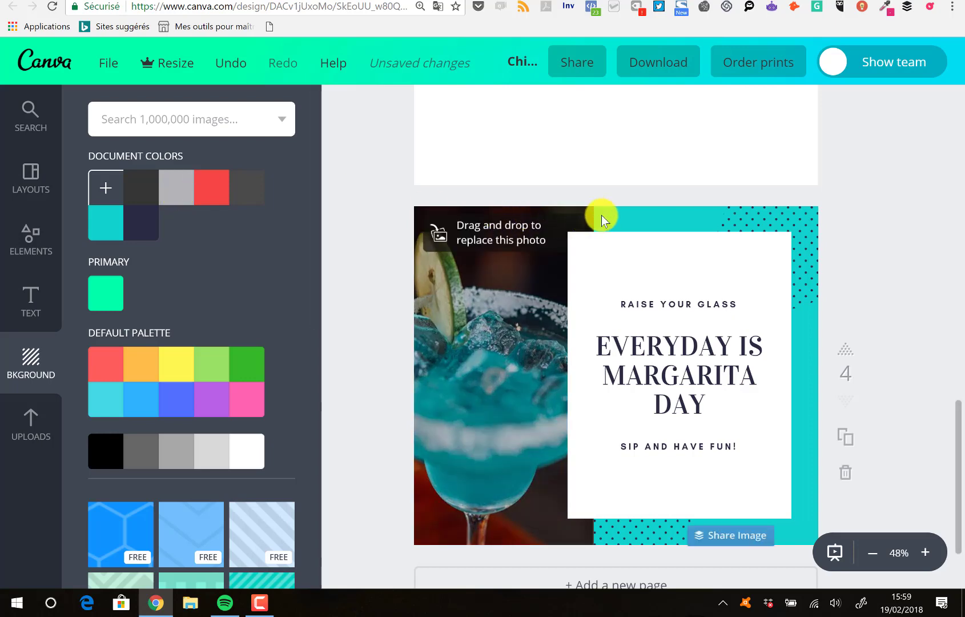
- Move the teal shape on page four down and to the right, and colour the exposed page background red from the document colours
{"action": "left_click", "coordinate": [821, 216]}
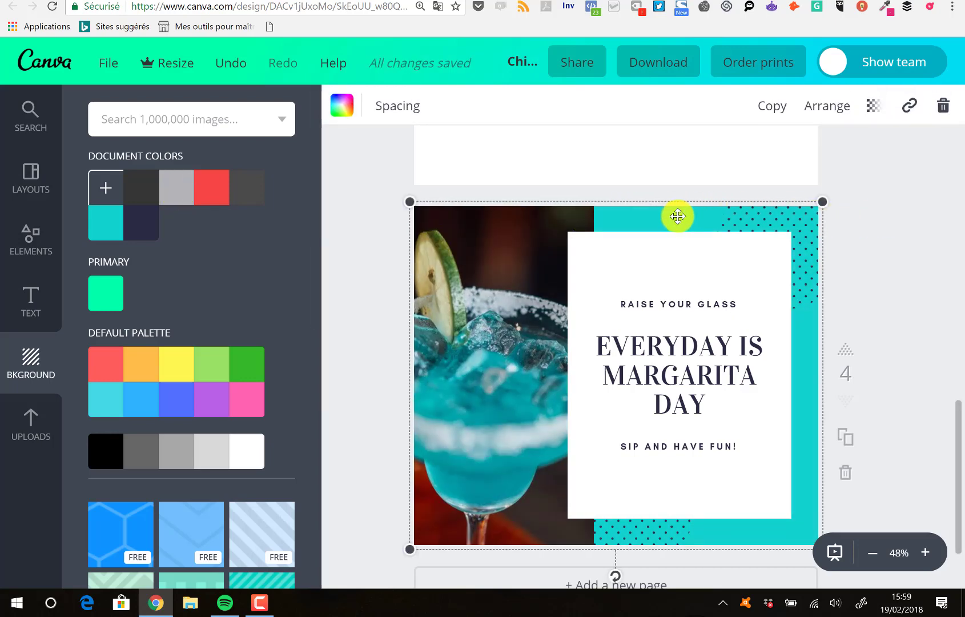
{"action": "left_click_drag", "start_coordinate": [657, 215], "coordinate": [752, 362]}
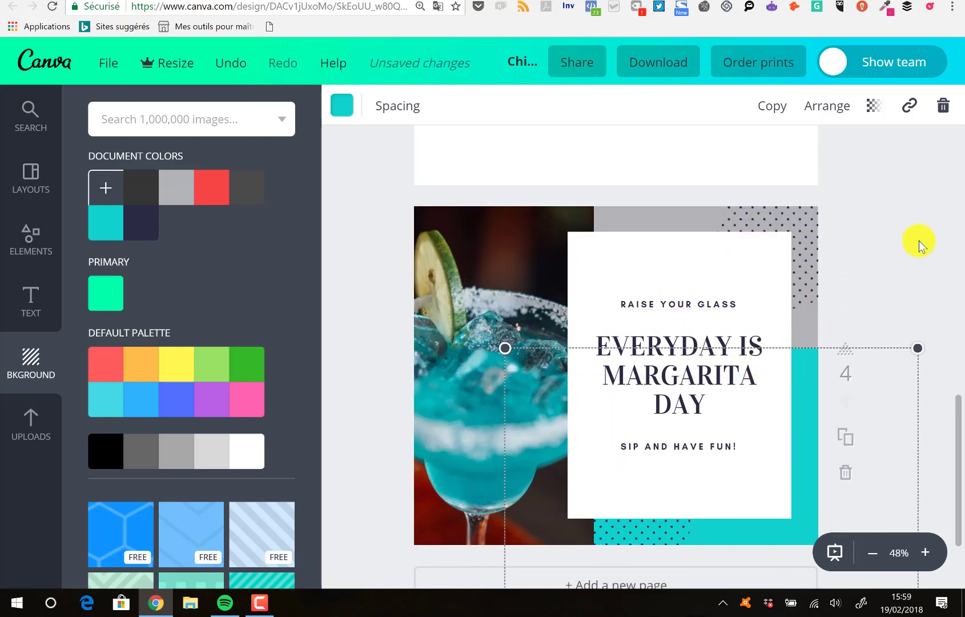
{"action": "left_click", "coordinate": [859, 251]}
{"action": "left_click", "coordinate": [639, 217]}
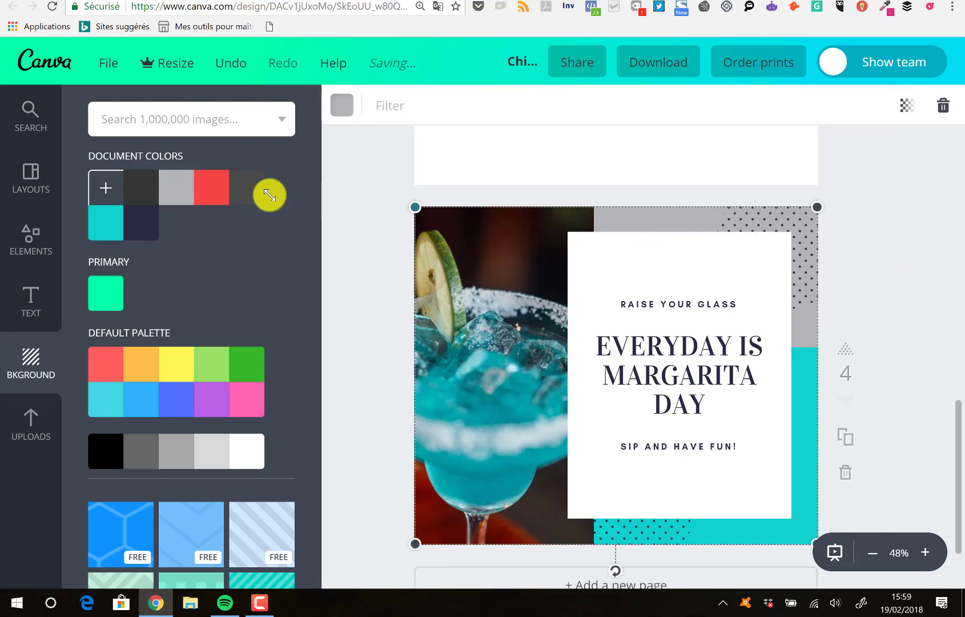
{"action": "left_click", "coordinate": [211, 189]}
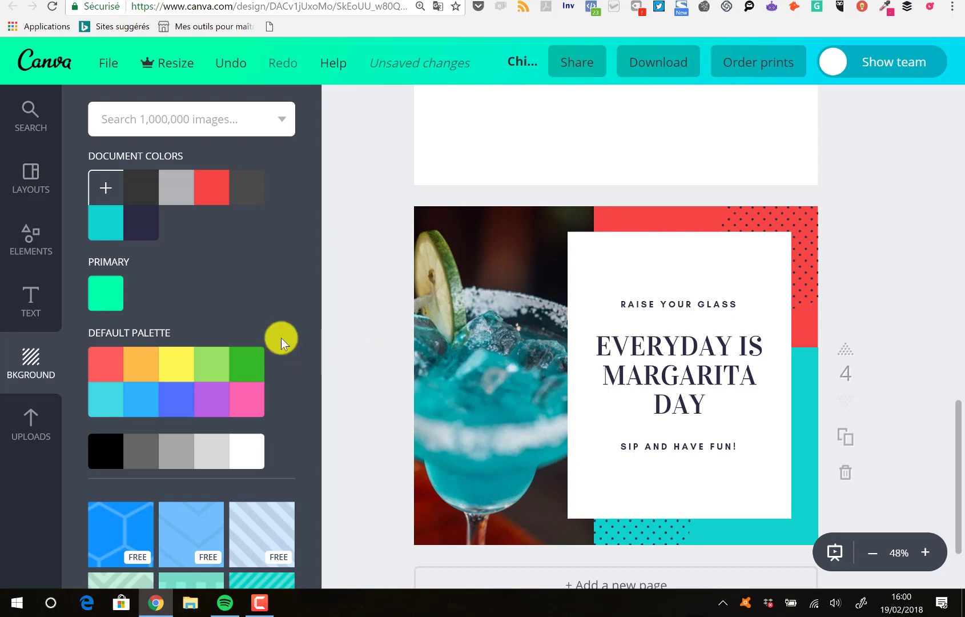
- Try the free blue hexagon and light blue chevron background patterns on page four, and apply the light green circle pattern
{"action": "left_click_drag", "start_coordinate": [312, 223], "coordinate": [319, 317]}
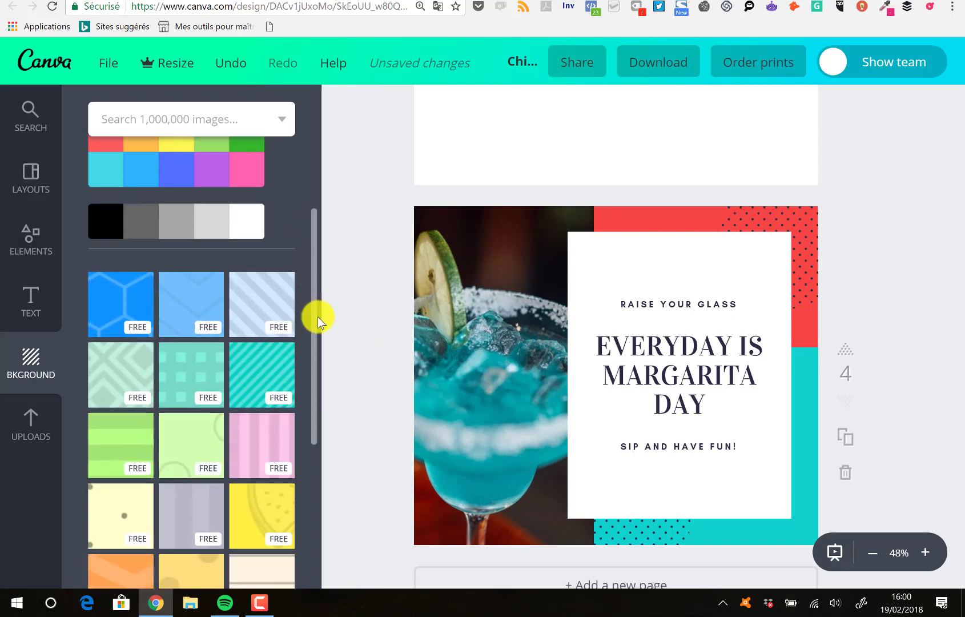
{"action": "left_click", "coordinate": [129, 307]}
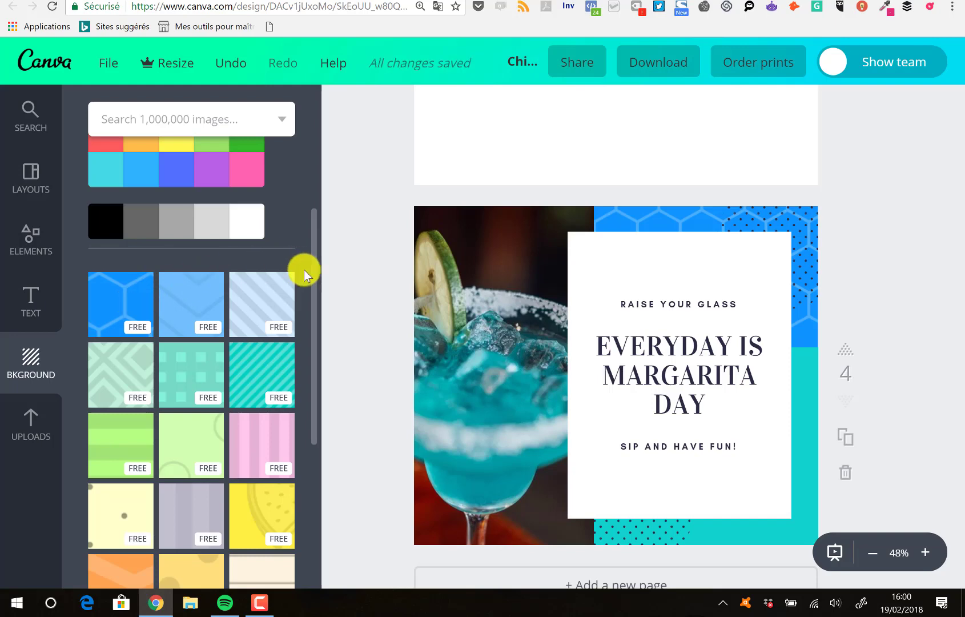
{"action": "left_click", "coordinate": [201, 300]}
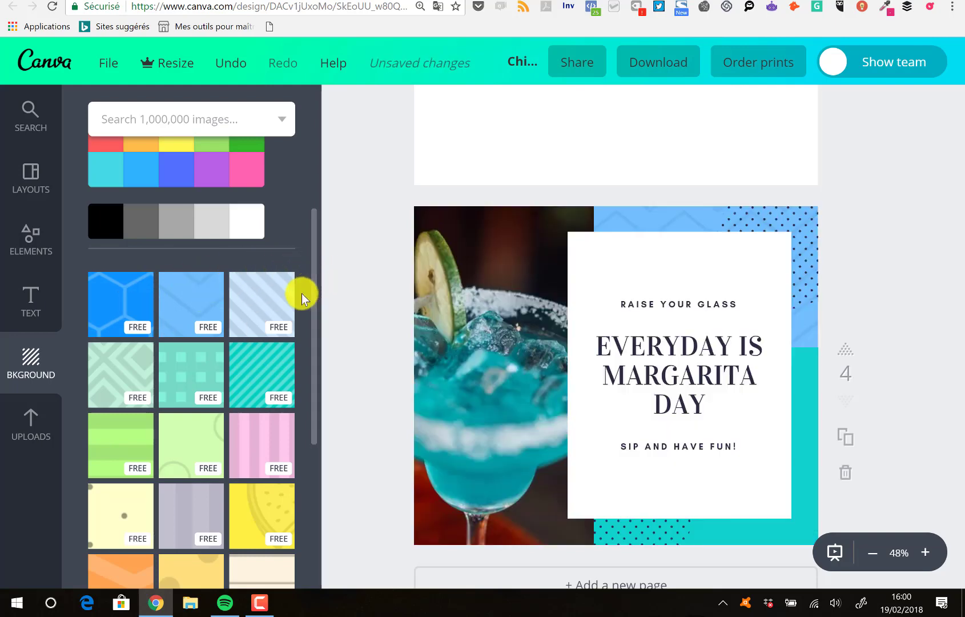
{"action": "scroll", "coordinate": [313, 252], "scroll_direction": "down", "scroll_amount": 3}
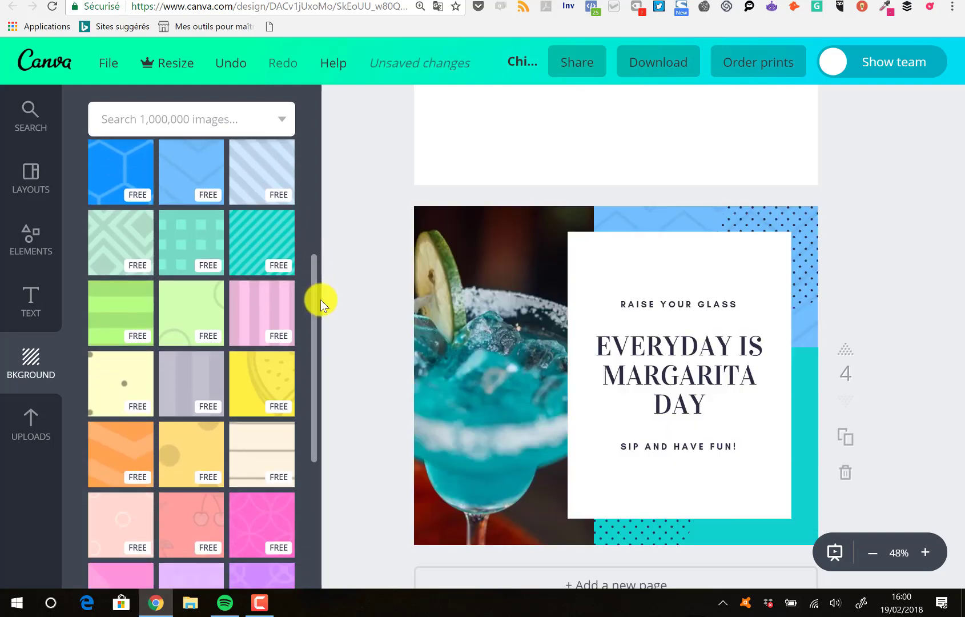
{"action": "left_click", "coordinate": [192, 313]}
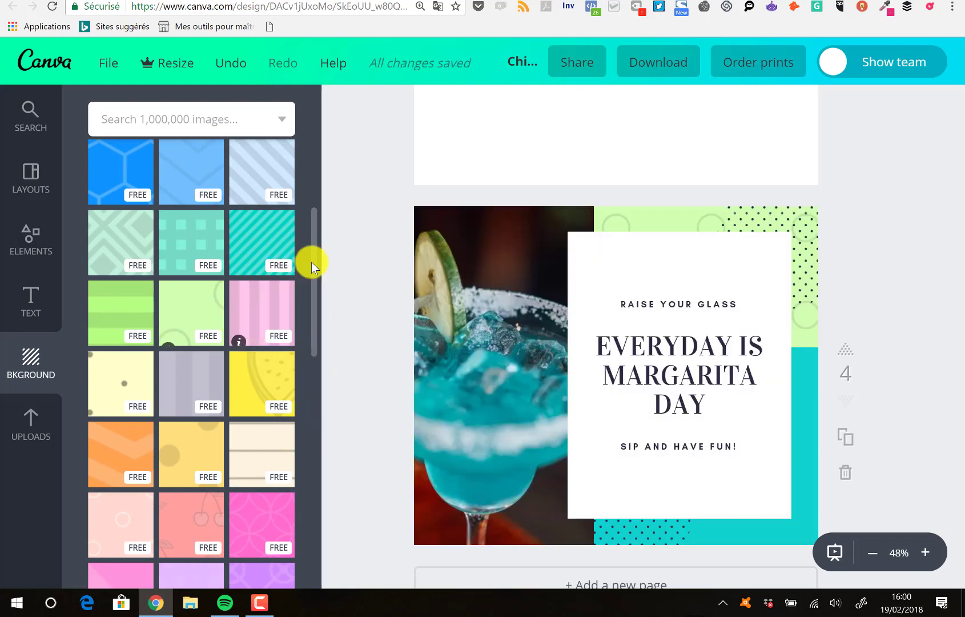
{"action": "left_click_drag", "start_coordinate": [313, 262], "coordinate": [308, 144]}
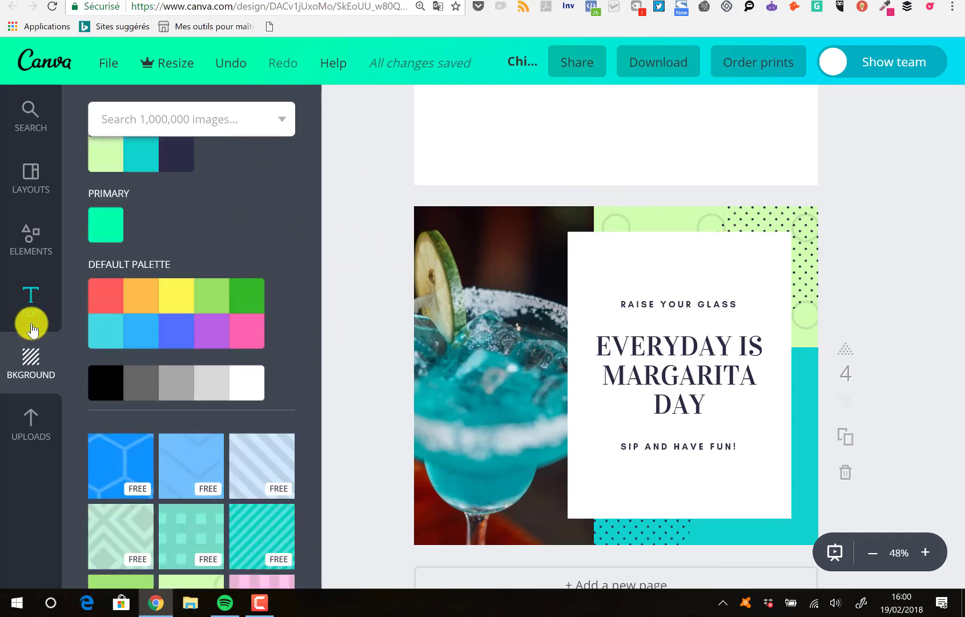
- Browse the uploaded images and open the file selection for uploading your own images, closing it without choosing a file
{"action": "left_click", "coordinate": [29, 421]}
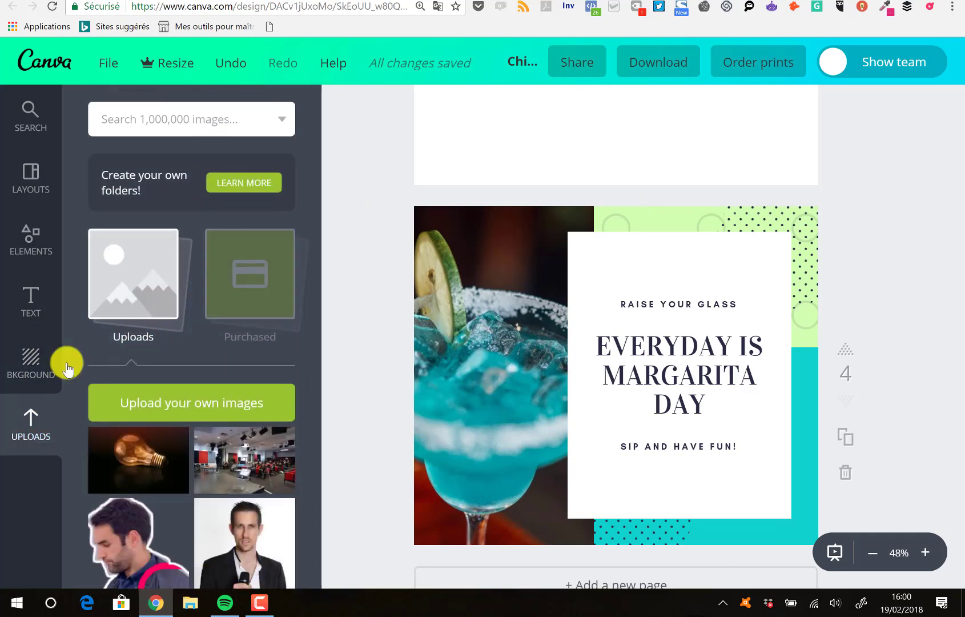
{"action": "scroll", "coordinate": [321, 287], "scroll_direction": "down", "scroll_amount": 20}
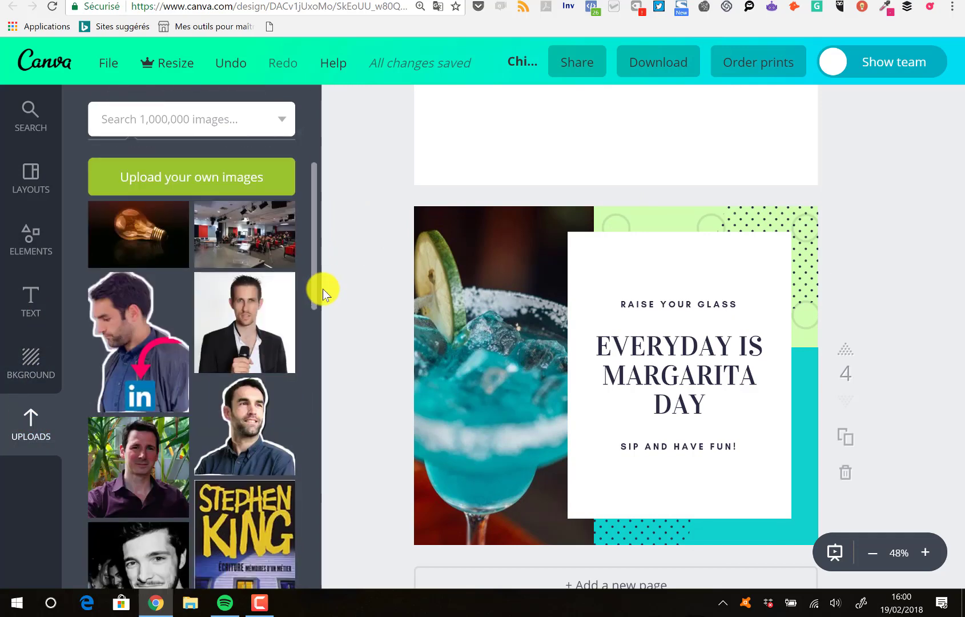
{"action": "scroll", "coordinate": [318, 334], "scroll_direction": "up", "scroll_amount": 5}
{"action": "scroll", "coordinate": [321, 197], "scroll_direction": "up", "scroll_amount": 15}
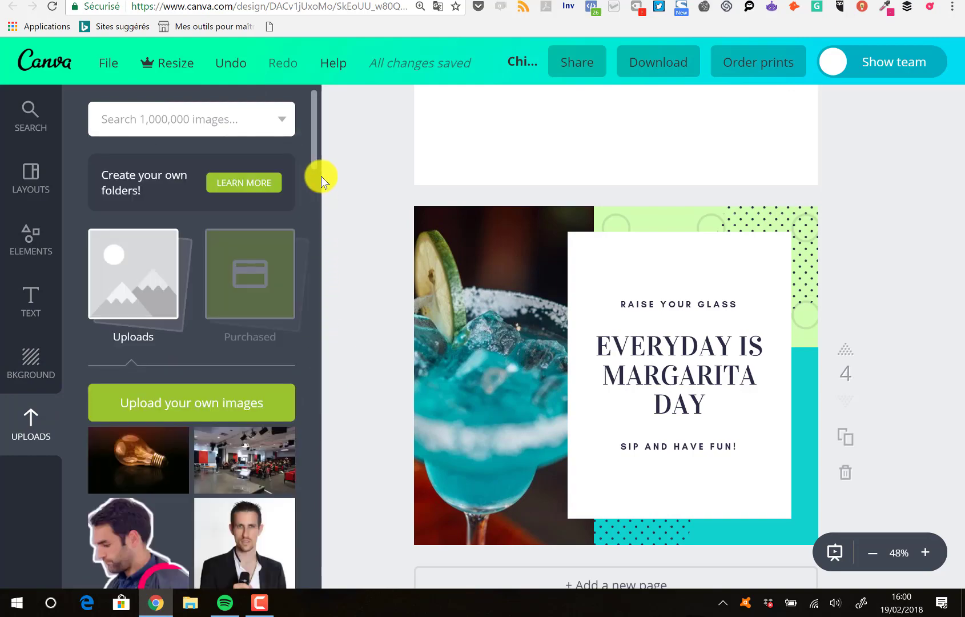
{"action": "left_click", "coordinate": [187, 408]}
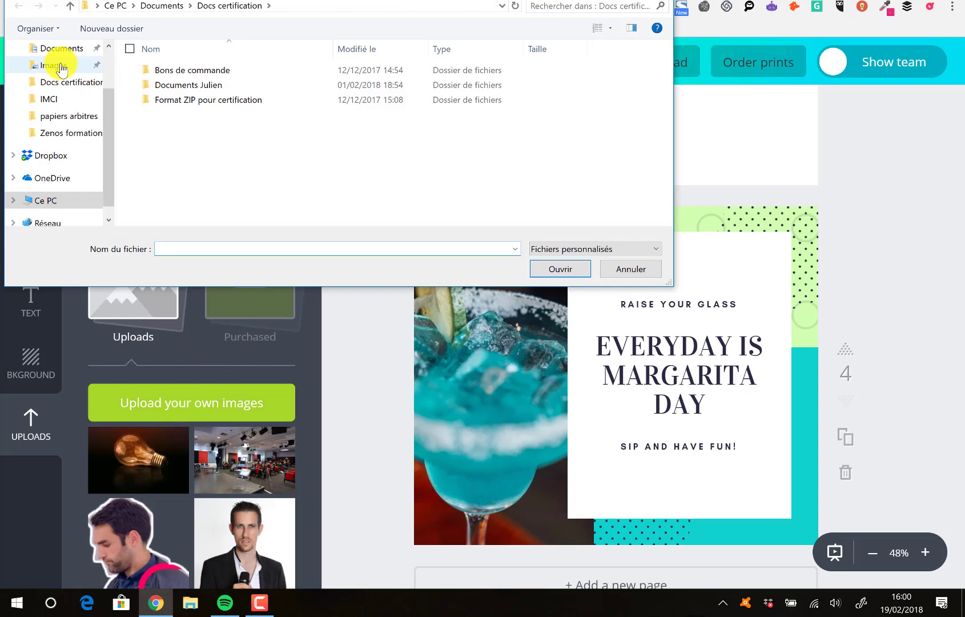
{"action": "key", "text": "Escape"}
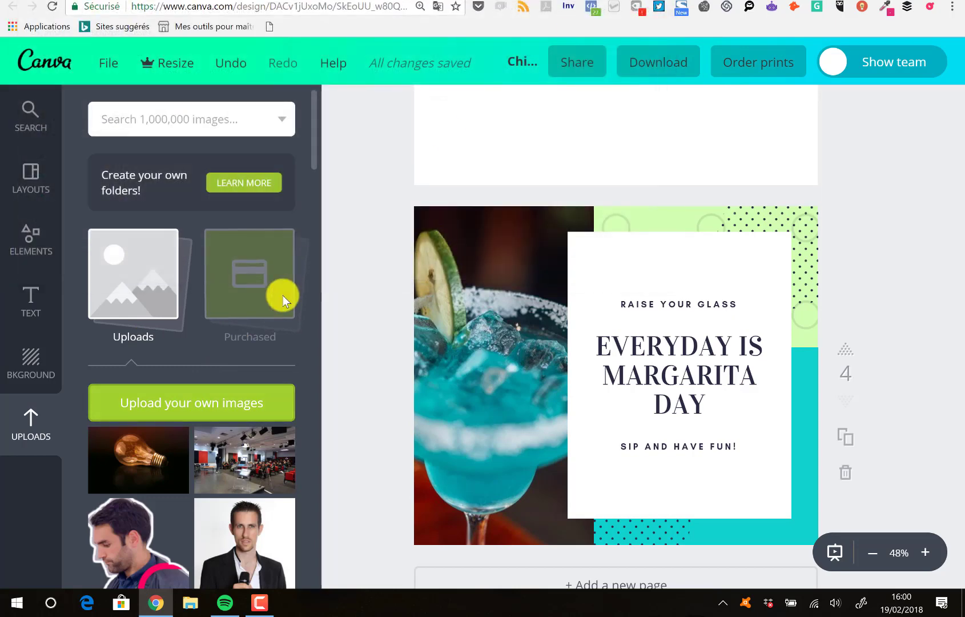
- Add the uploaded conference room photo to page four and enlarge it toward the page's upper-right corner
{"action": "left_click", "coordinate": [234, 447]}
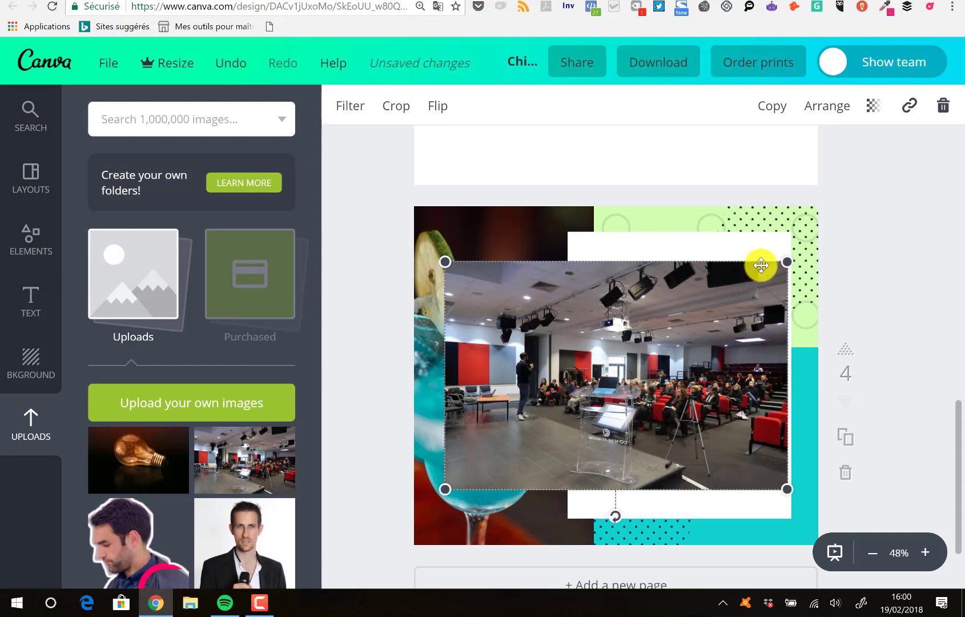
{"action": "left_click_drag", "start_coordinate": [787, 261], "coordinate": [806, 184]}
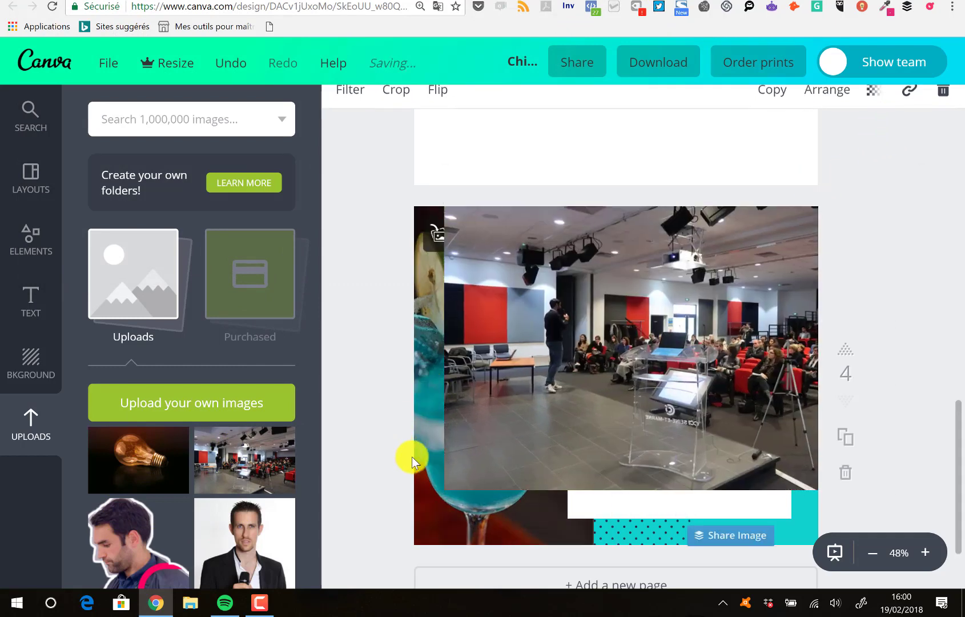
- Try the conference photo as the background of page four and shift the white box down, undoing both changes
{"action": "left_click_drag", "start_coordinate": [454, 484], "coordinate": [323, 610]}
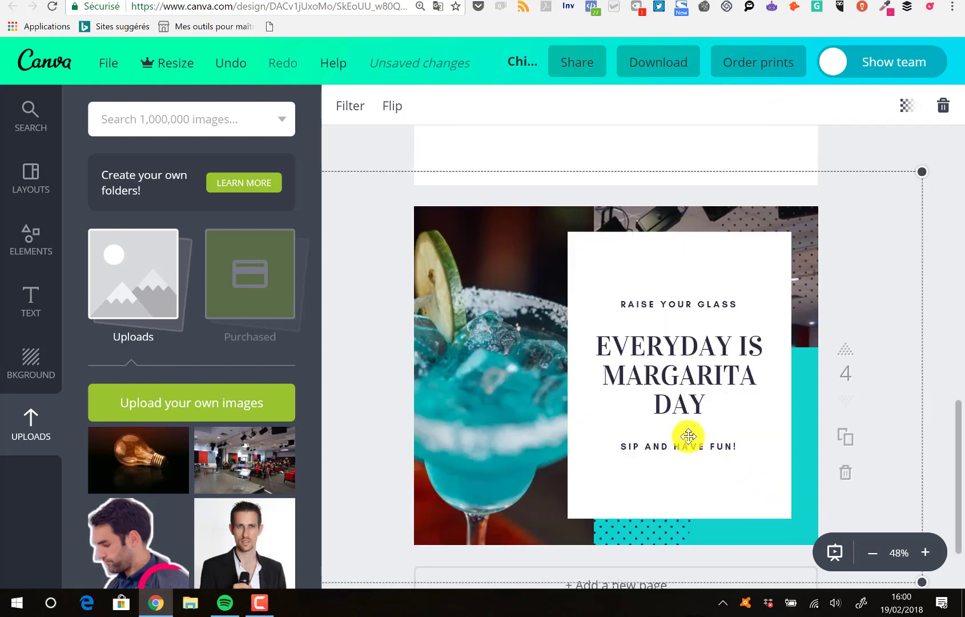
{"action": "left_click_drag", "start_coordinate": [705, 279], "coordinate": [696, 451]}
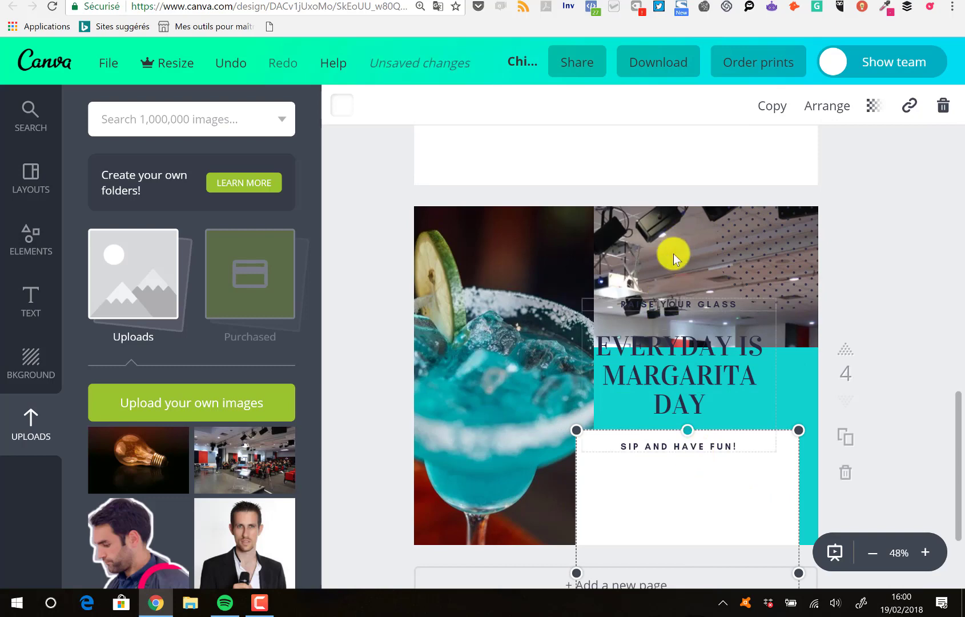
{"action": "left_click", "coordinate": [228, 73]}
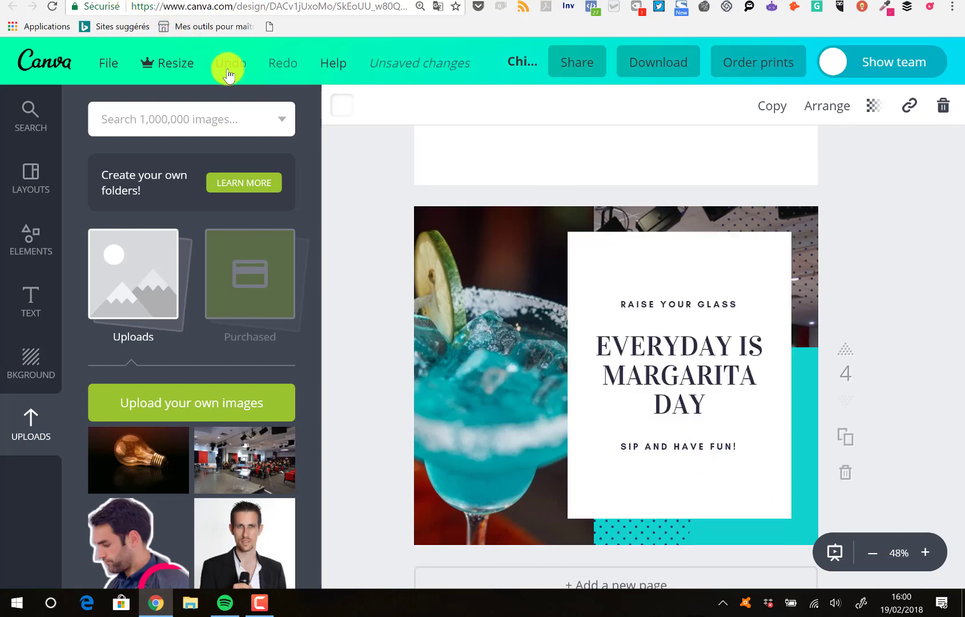
{"action": "left_click", "coordinate": [228, 73]}
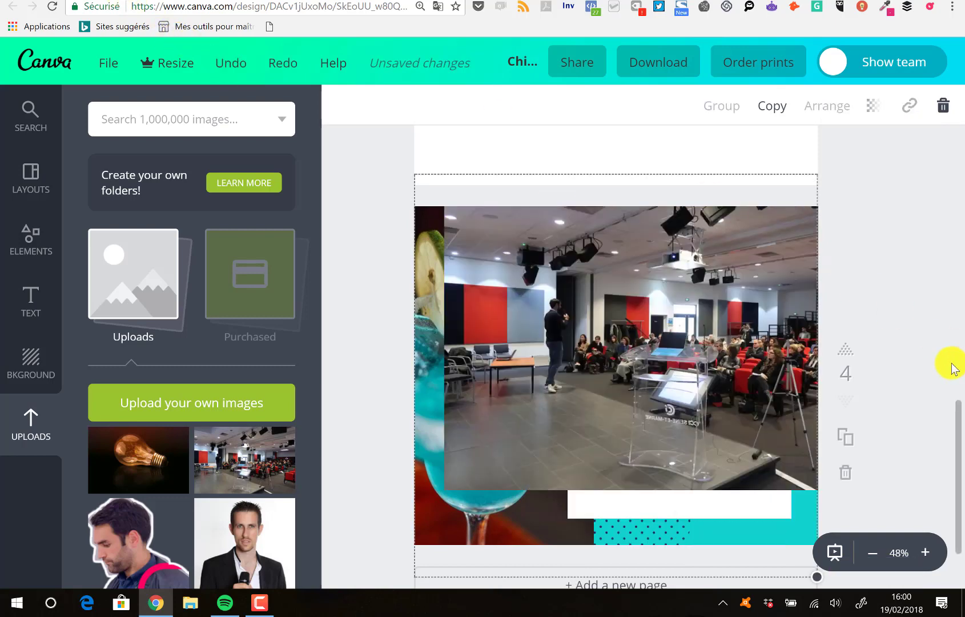
- Fill the left cell of page two's grid with the uploaded conference room photo
{"action": "left_click_drag", "start_coordinate": [956, 425], "coordinate": [942, 255]}
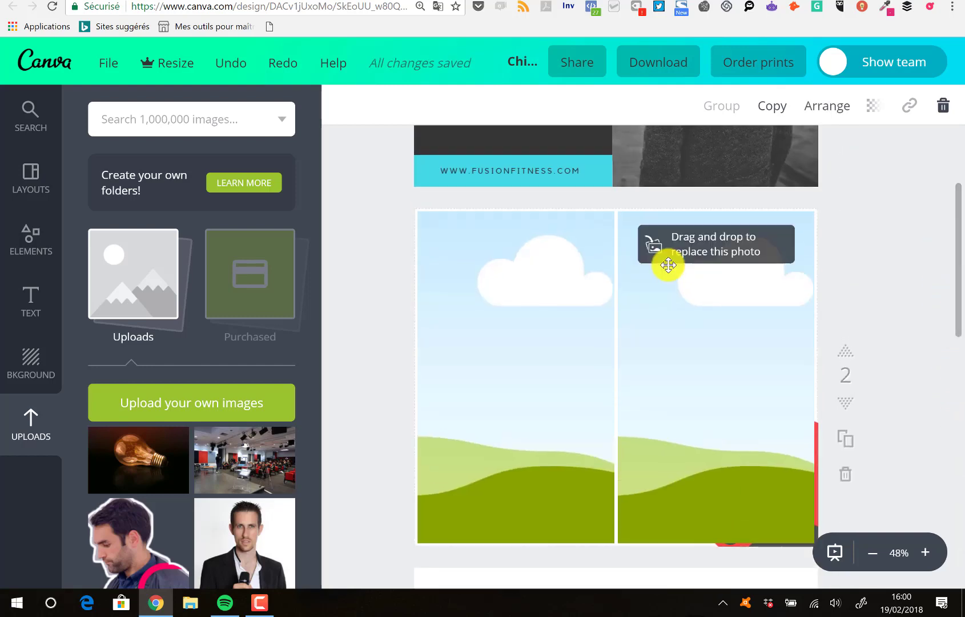
{"action": "left_click_drag", "start_coordinate": [515, 352], "coordinate": [513, 351]}
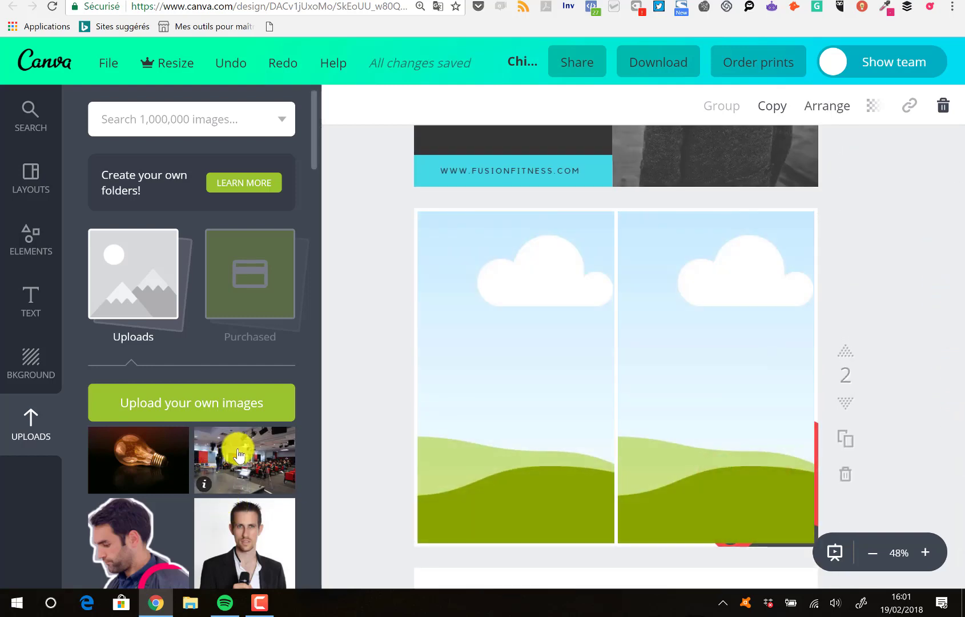
{"action": "left_click_drag", "start_coordinate": [240, 457], "coordinate": [528, 356]}
{"action": "double_click", "coordinate": [527, 357]}
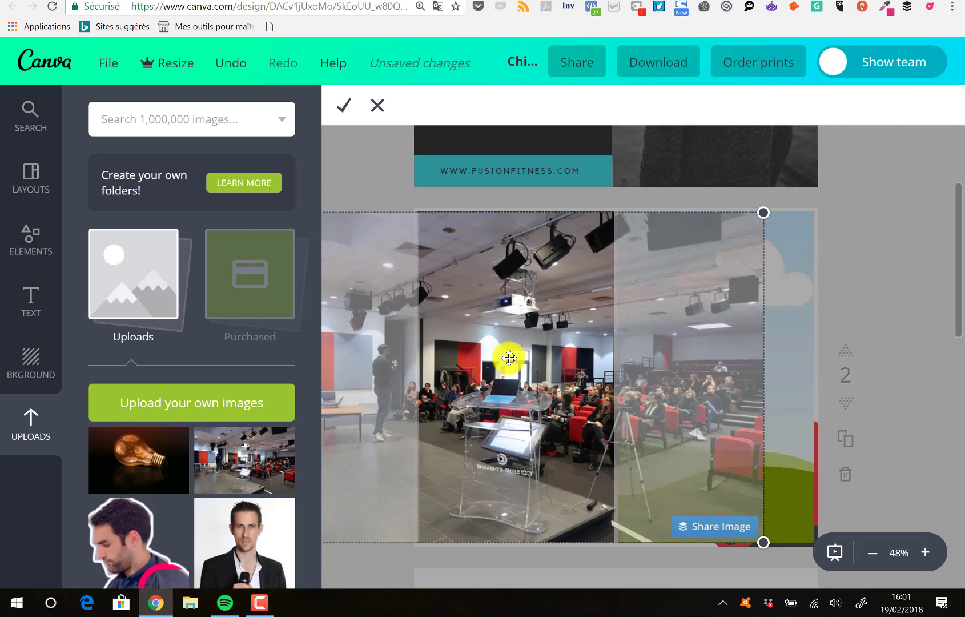
{"action": "left_click", "coordinate": [378, 105]}
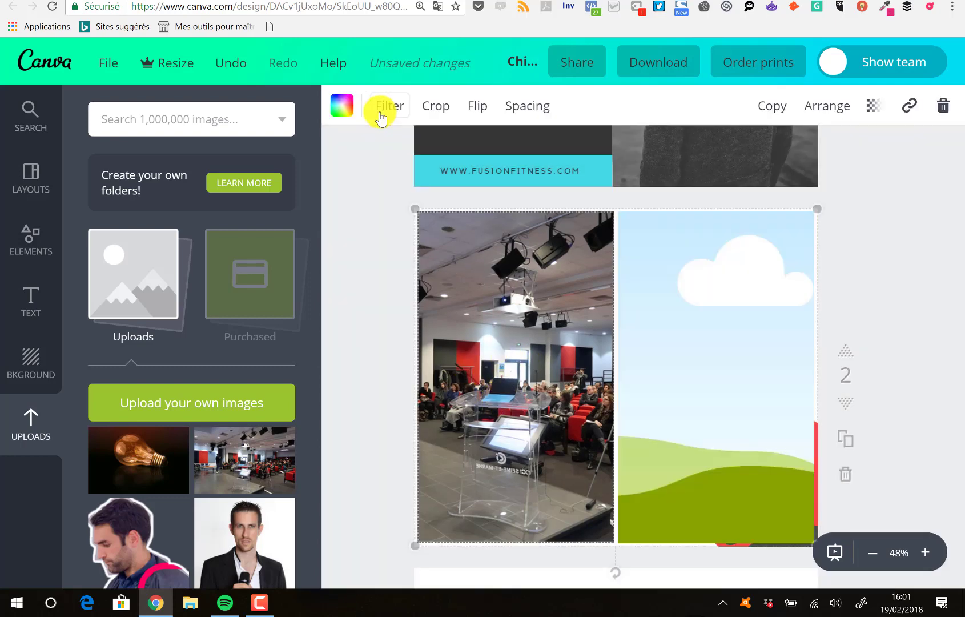
- Reposition the conference room photo within its grid cell so that the standing speaker is in frame
{"action": "double_click", "coordinate": [500, 352]}
{"action": "left_click_drag", "start_coordinate": [500, 353], "coordinate": [619, 346]}
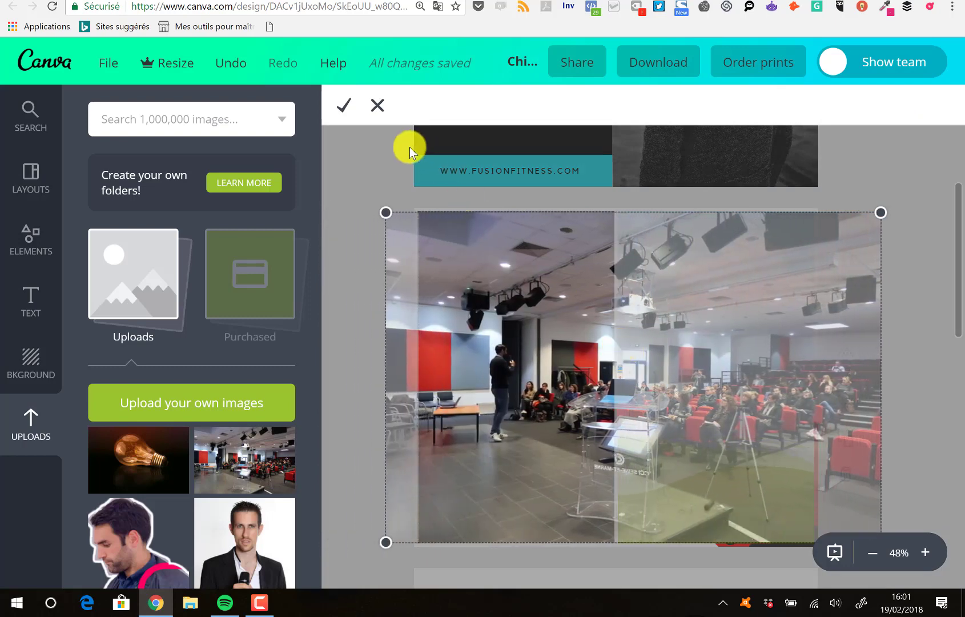
{"action": "left_click", "coordinate": [341, 114]}
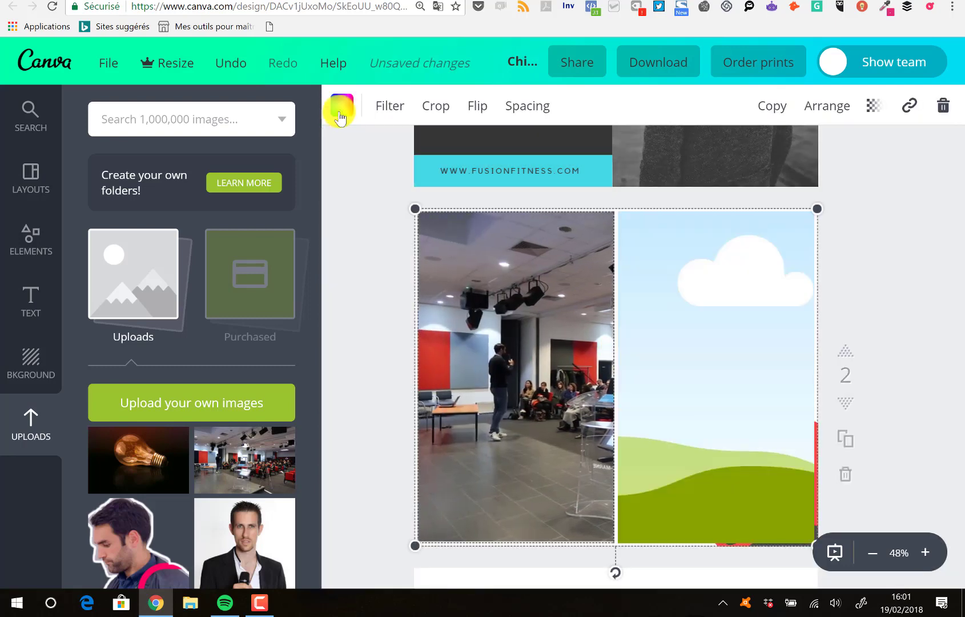
{"action": "left_click", "coordinate": [366, 304]}
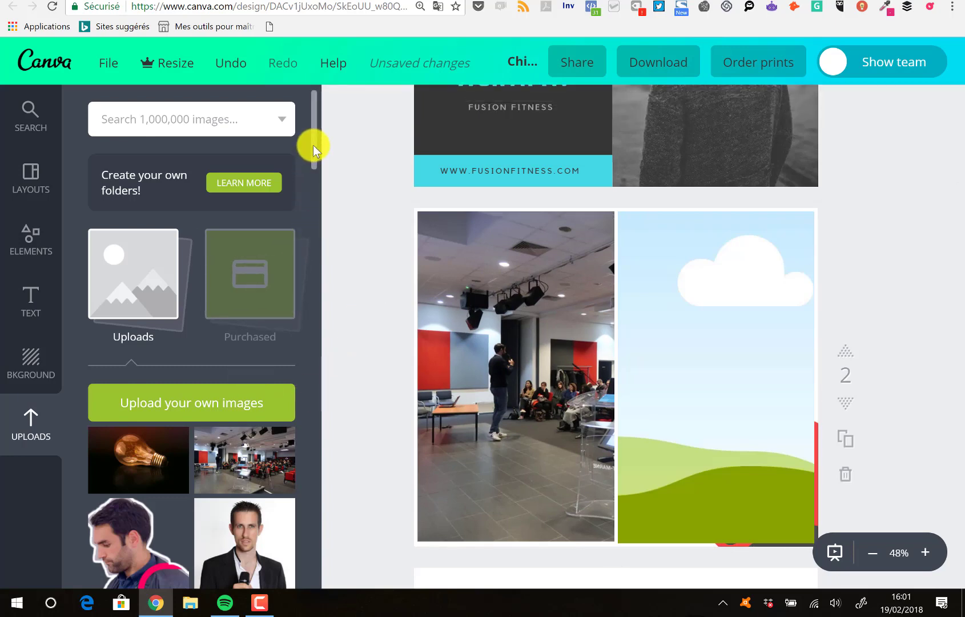
- Fill the right cell of page two's grid with the uploaded portrait of the man against a red background
{"action": "left_click_drag", "start_coordinate": [313, 145], "coordinate": [324, 205]}
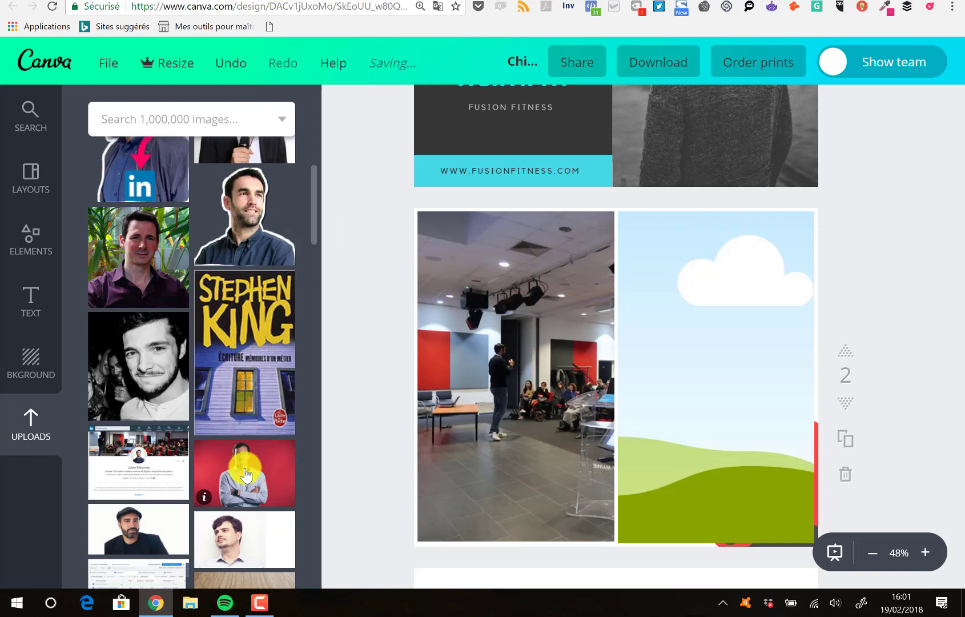
{"action": "left_click_drag", "start_coordinate": [245, 465], "coordinate": [641, 383]}
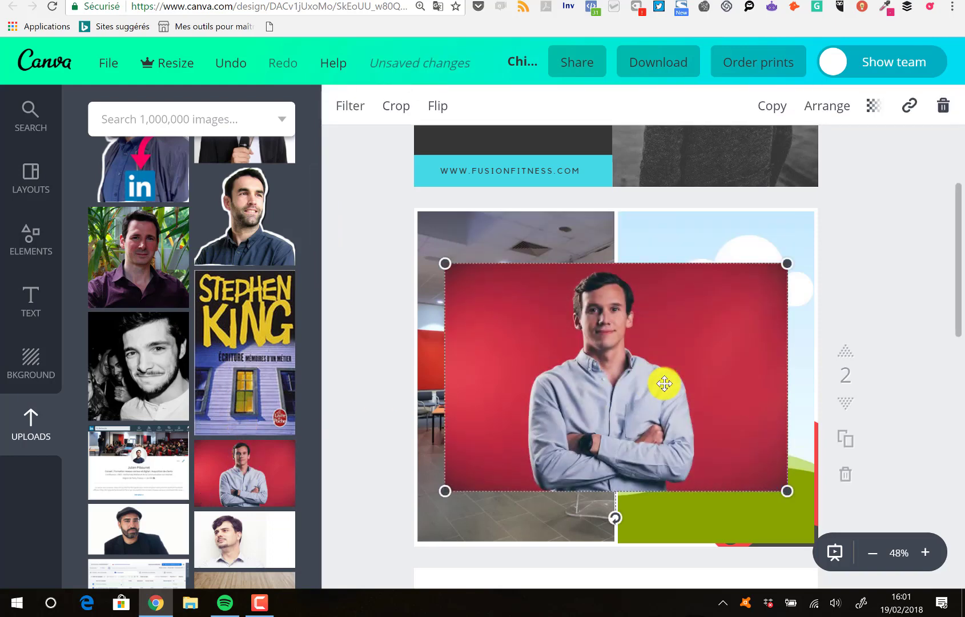
{"action": "right_click", "coordinate": [724, 377]}
{"action": "left_click", "coordinate": [698, 373]}
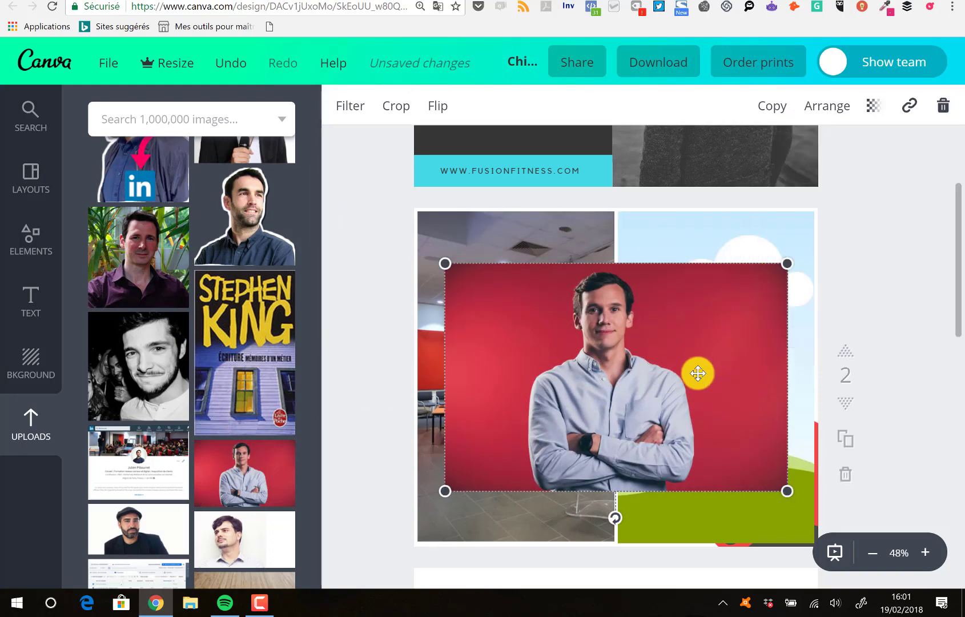
{"action": "left_click_drag", "start_coordinate": [710, 362], "coordinate": [733, 356]}
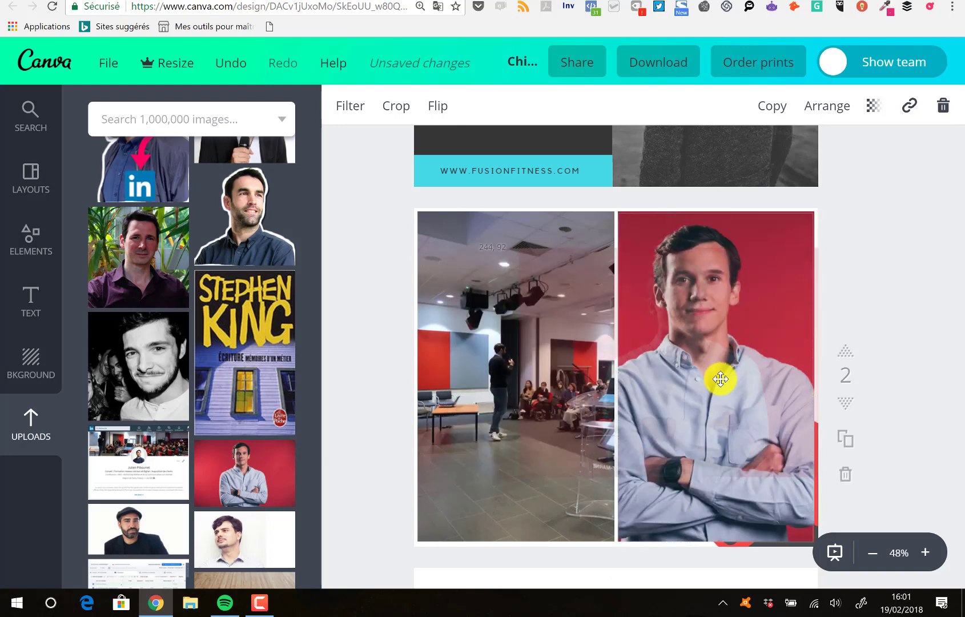
- Shift the red-background portrait slightly to the right within its grid cell
{"action": "left_click", "coordinate": [717, 378]}
{"action": "double_click", "coordinate": [719, 379]}
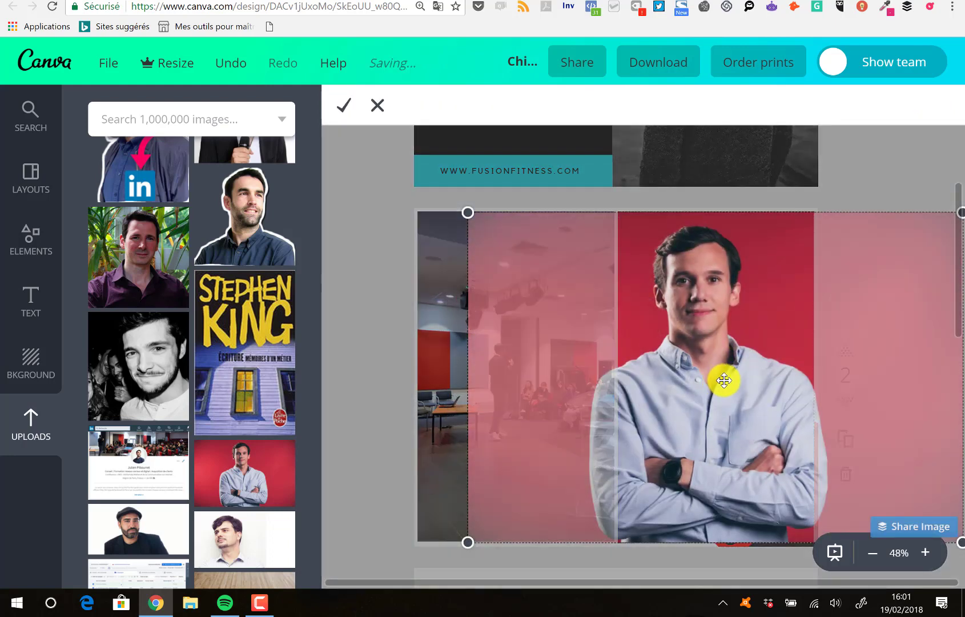
{"action": "left_click_drag", "start_coordinate": [723, 381], "coordinate": [739, 380]}
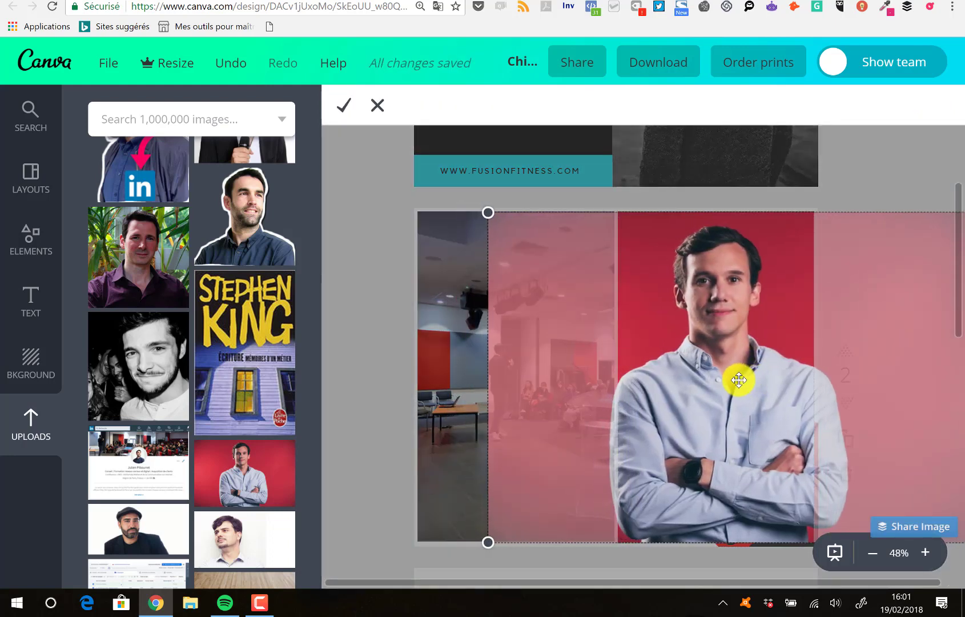
{"action": "left_click", "coordinate": [341, 111]}
{"action": "left_click", "coordinate": [366, 203]}
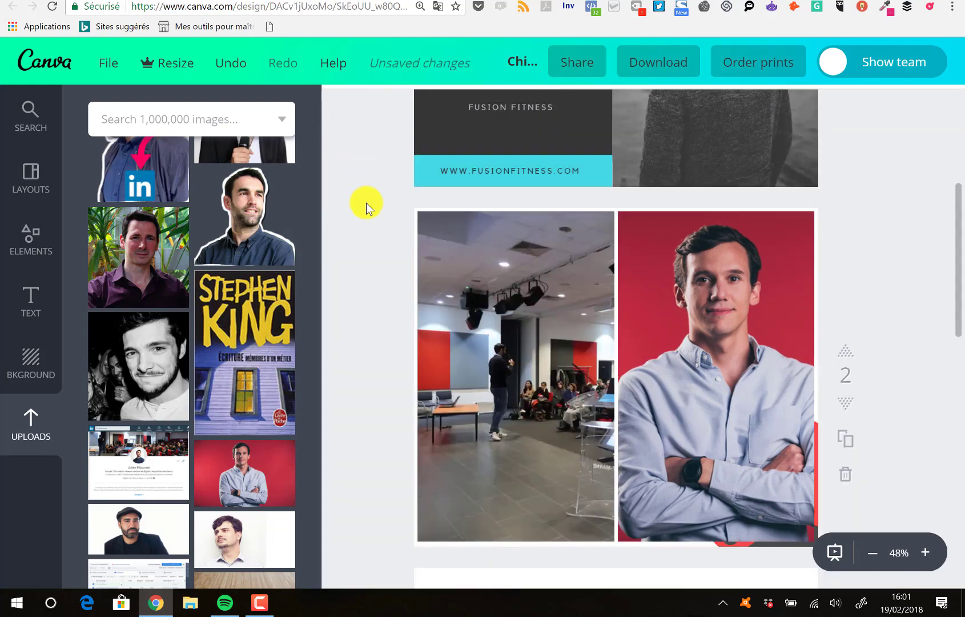
- Set the background colour of page two to black
{"action": "right_click", "coordinate": [38, 366]}
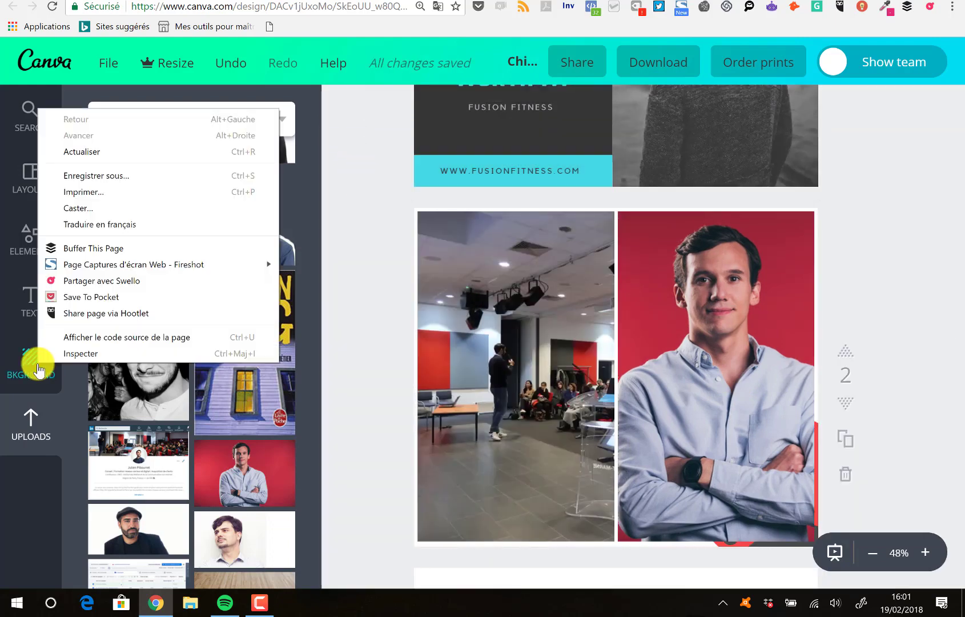
{"action": "left_click", "coordinate": [35, 369]}
{"action": "left_click", "coordinate": [25, 364]}
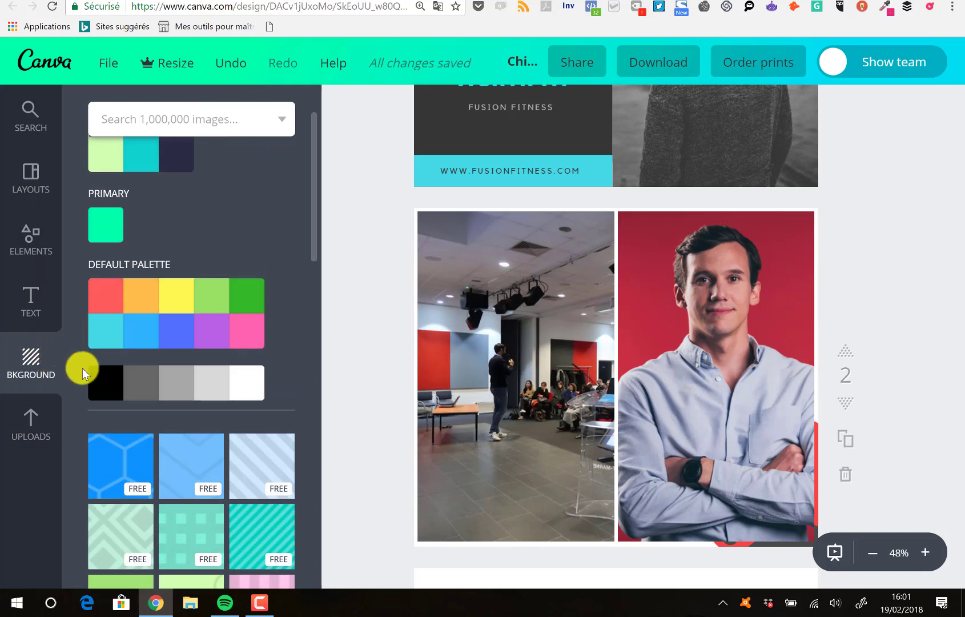
{"action": "left_click", "coordinate": [112, 387]}
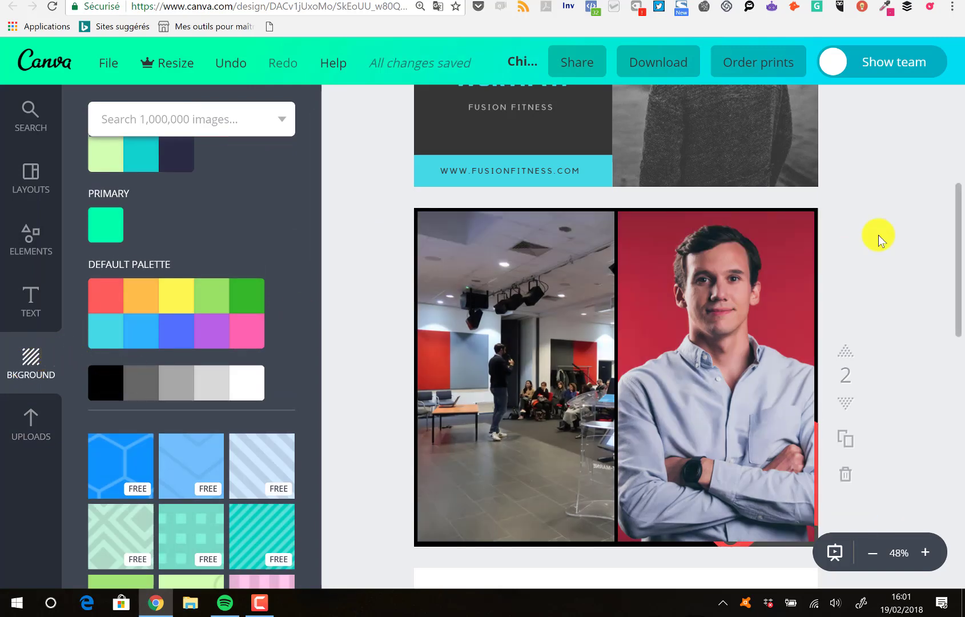
- Show the Canva layouts beside page one, and browse the available design formats, including Social Media Posts, from the Canva home page
{"action": "left_click_drag", "start_coordinate": [960, 243], "coordinate": [960, 163]}
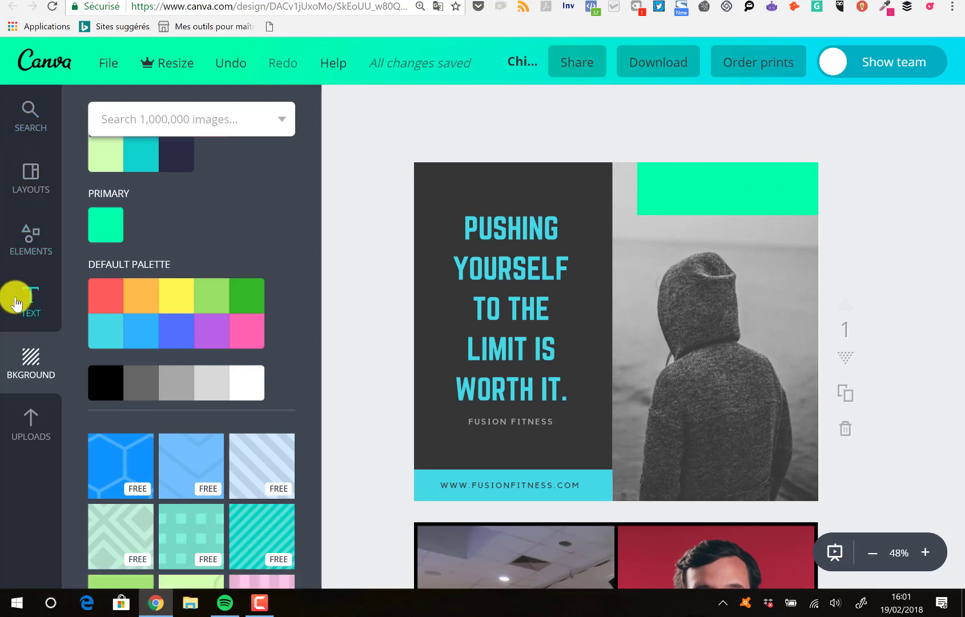
{"action": "left_click", "coordinate": [28, 174]}
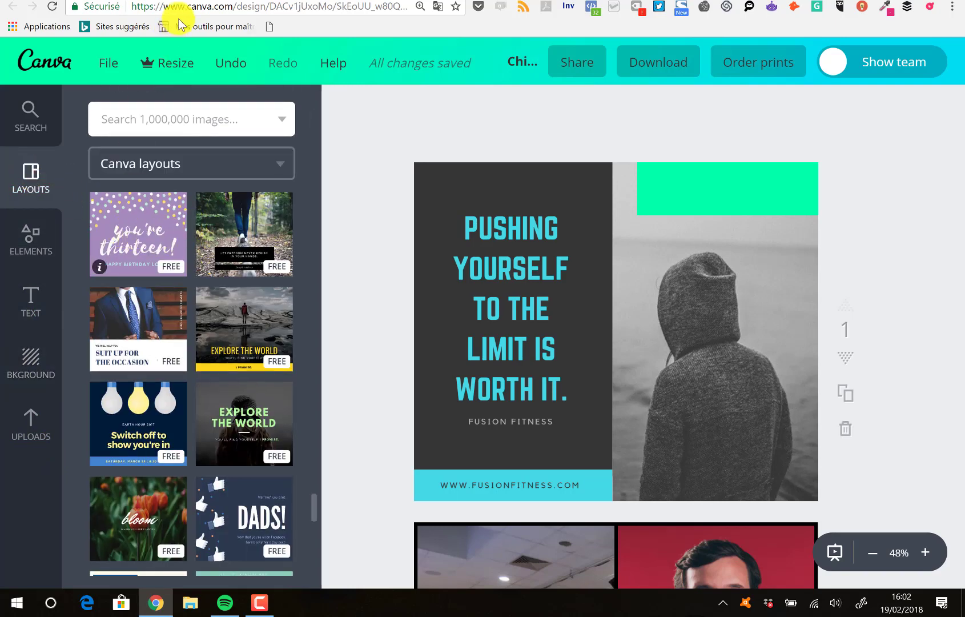
{"action": "left_click", "coordinate": [163, 0]}
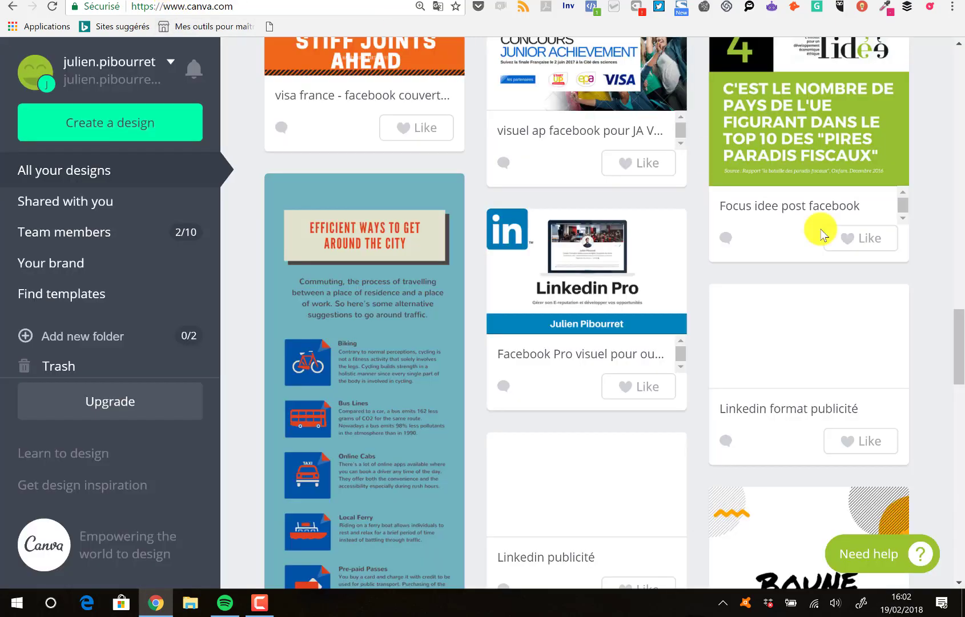
{"action": "left_click_drag", "start_coordinate": [959, 331], "coordinate": [961, 43]}
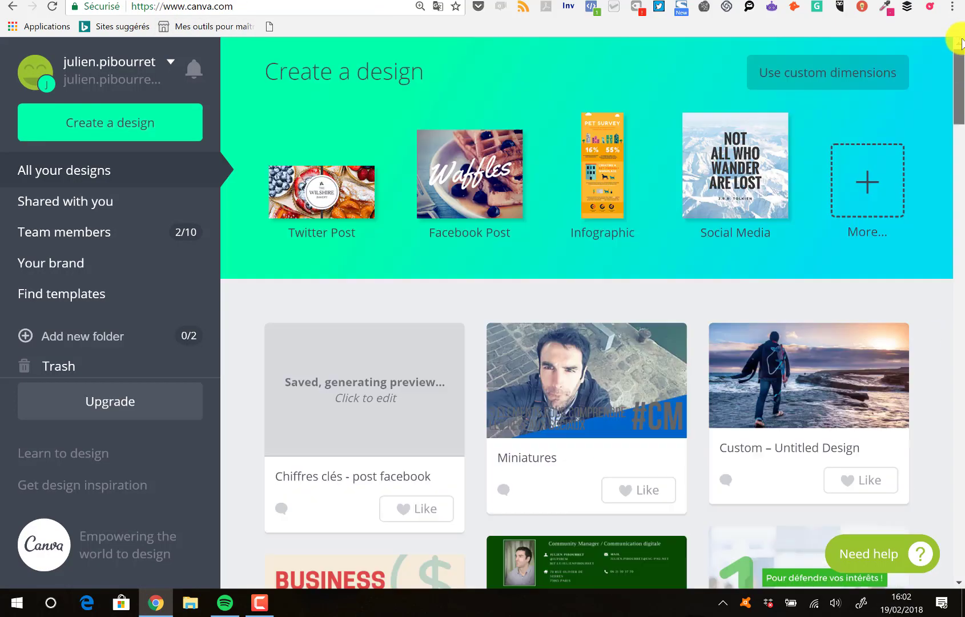
{"action": "left_click", "coordinate": [867, 181]}
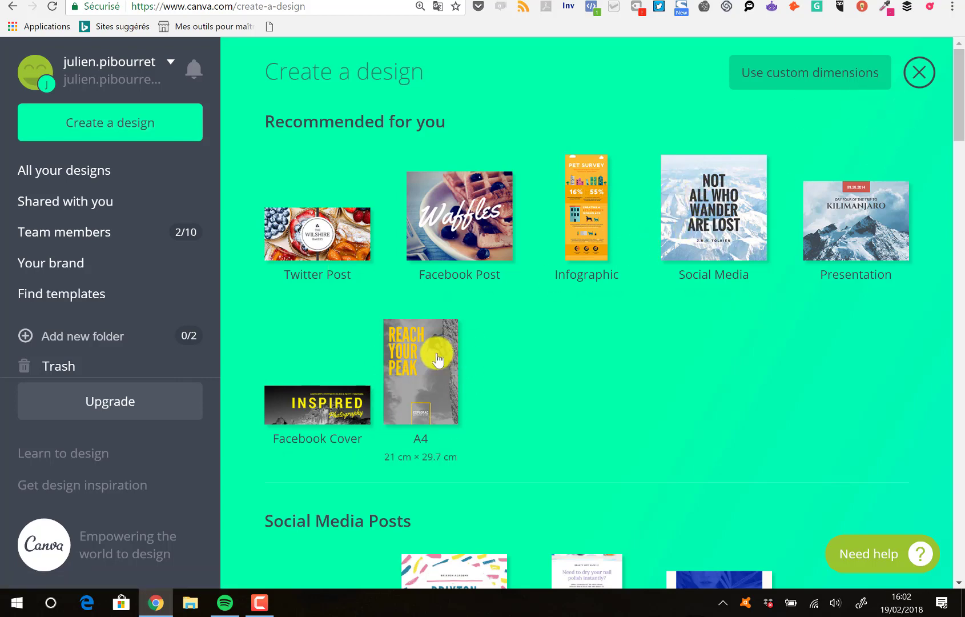
{"action": "scroll", "coordinate": [958, 140], "scroll_direction": "down", "scroll_amount": 5}
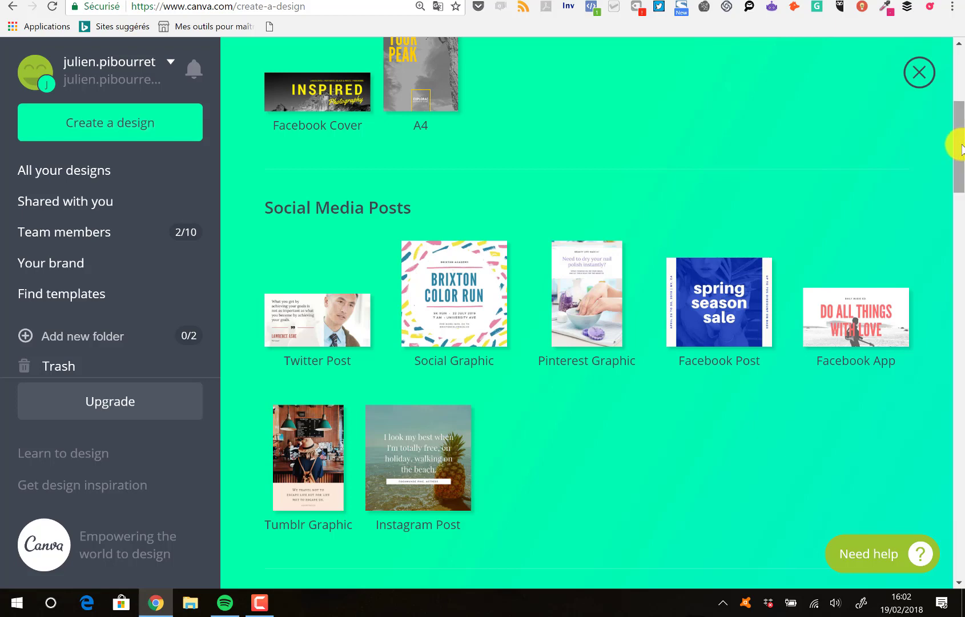
{"action": "left_click_drag", "start_coordinate": [962, 150], "coordinate": [962, 80]}
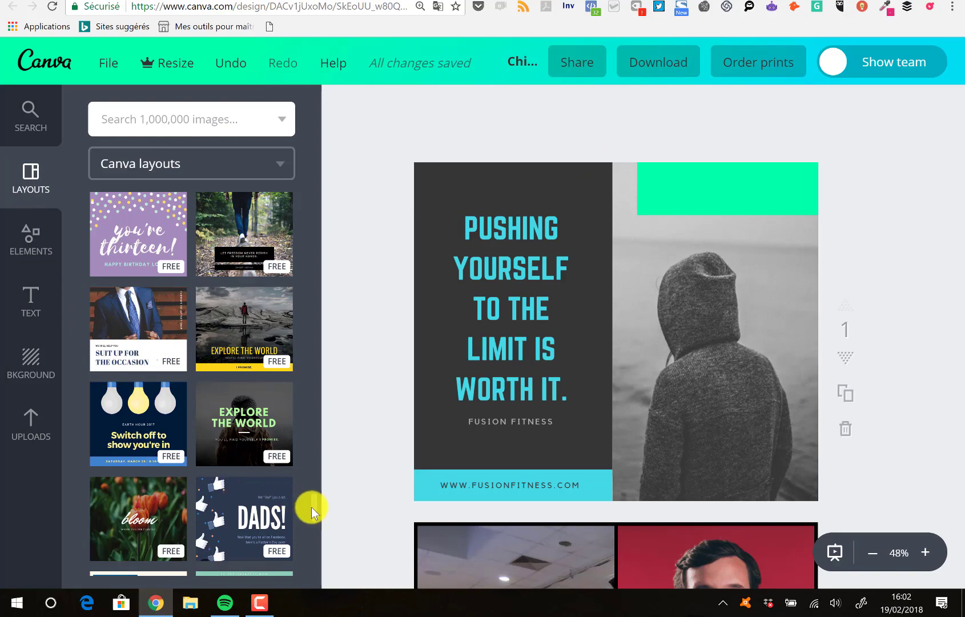
- Delete the green rectangle over the photo on page one
{"action": "mouse_move", "coordinate": [313, 507]}
{"action": "left_mouse_down"}
{"action": "mouse_move", "coordinate": [313, 532]}
{"action": "mouse_move", "coordinate": [309, 506]}
{"action": "left_mouse_up"}
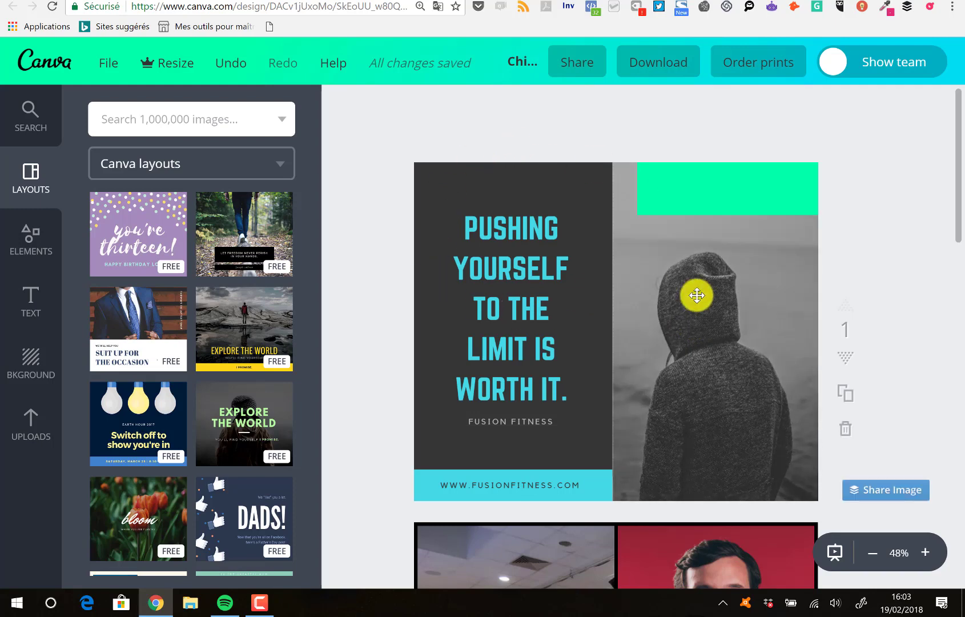
{"action": "left_click", "coordinate": [690, 195]}
{"action": "key", "text": "Delete"}
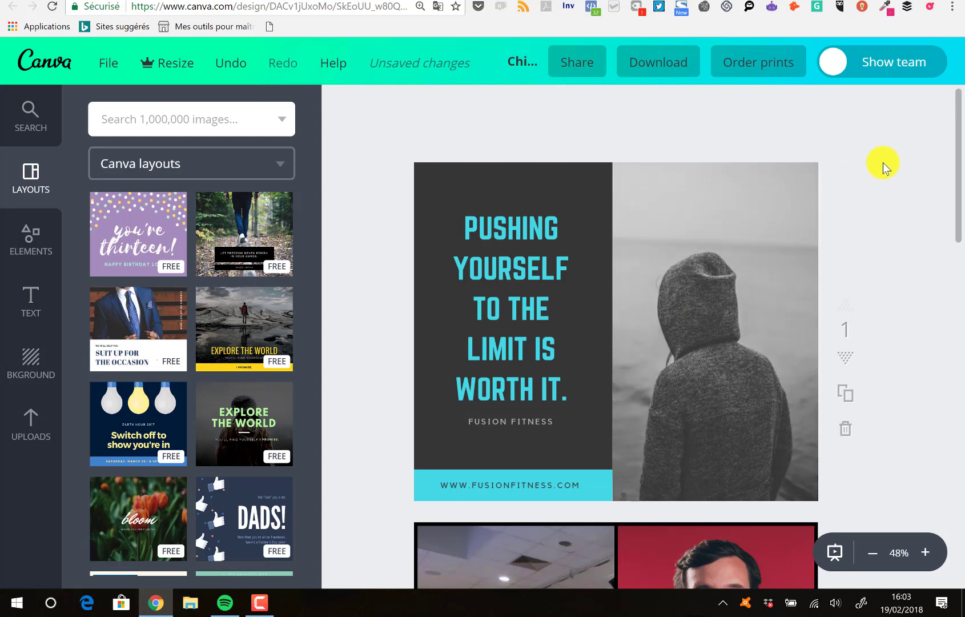
- Browse the fonts available for the headline "PUSHING YOURSELF TO THE LIMIT IS WORTH IT." on page one
{"action": "right_click", "coordinate": [502, 266]}
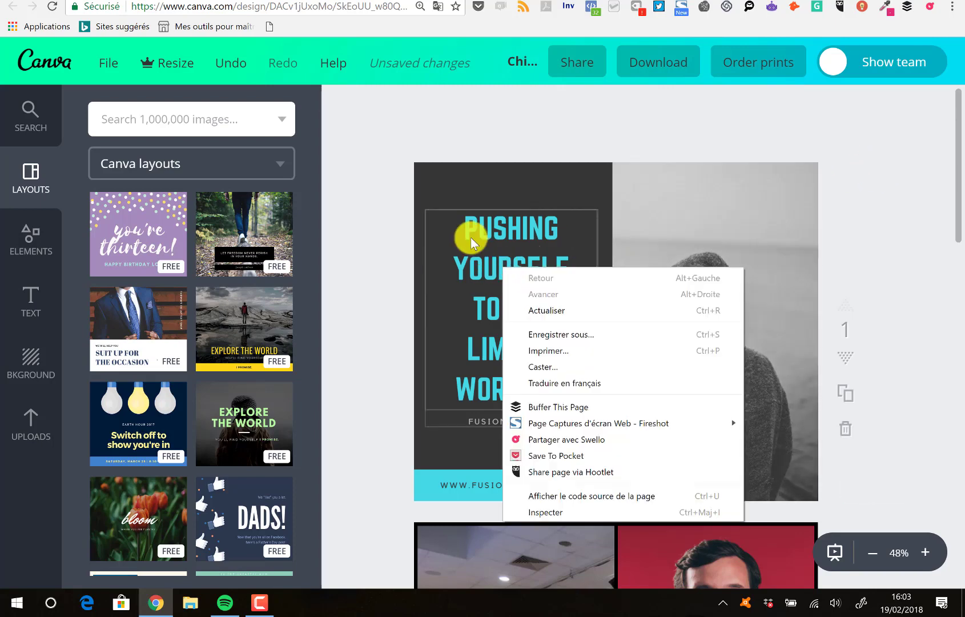
{"action": "left_click", "coordinate": [459, 220]}
{"action": "left_click", "coordinate": [460, 219]}
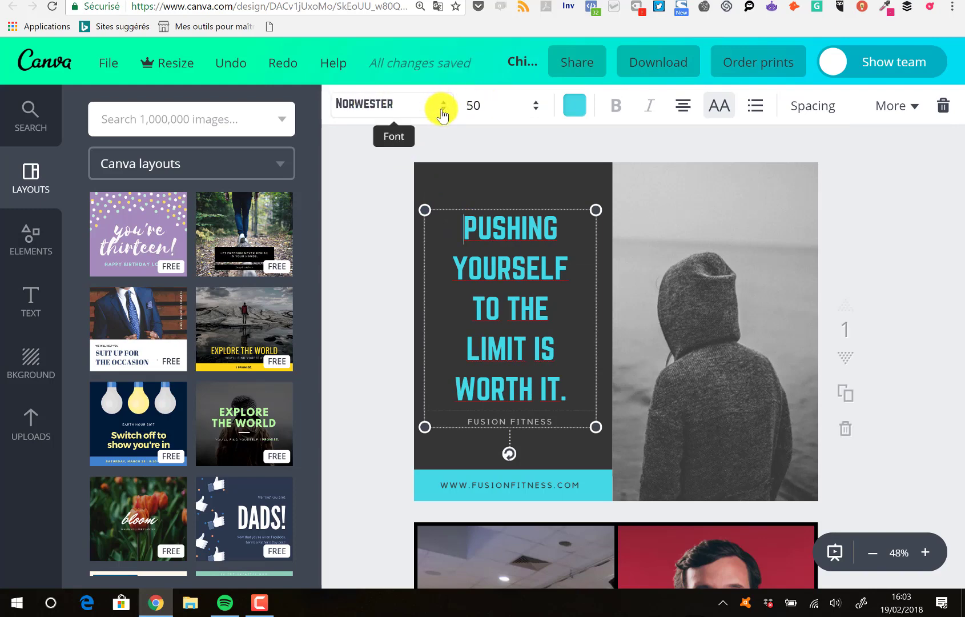
{"action": "left_click", "coordinate": [442, 108]}
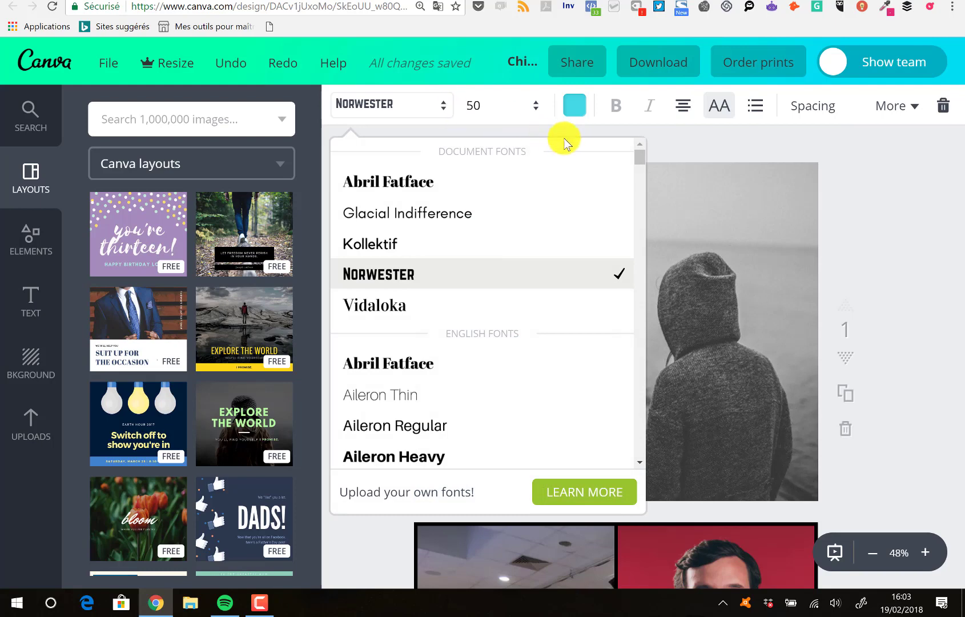
{"action": "left_click_drag", "start_coordinate": [638, 153], "coordinate": [643, 240]}
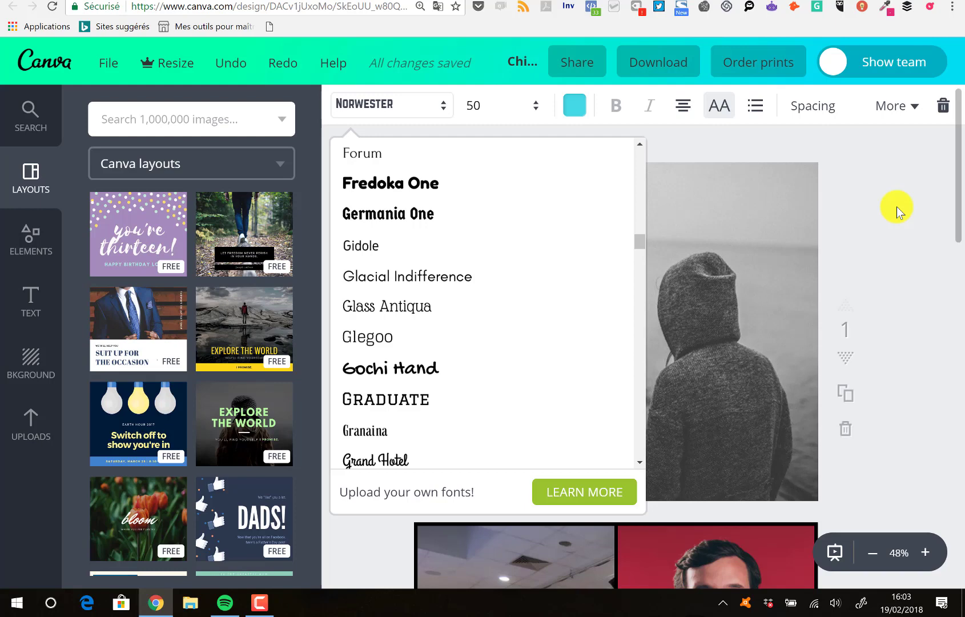
- Recolour the "Pushing yourself to the limit is worth it." text with the dark grey document colour
{"action": "left_click", "coordinate": [897, 207]}
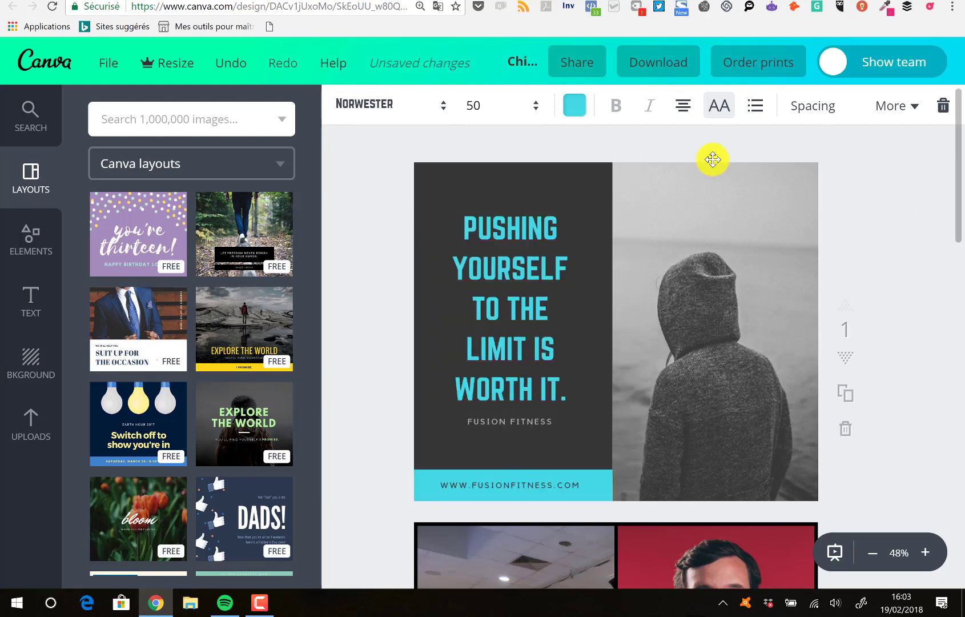
{"action": "left_click", "coordinate": [711, 157]}
{"action": "left_click", "coordinate": [500, 299]}
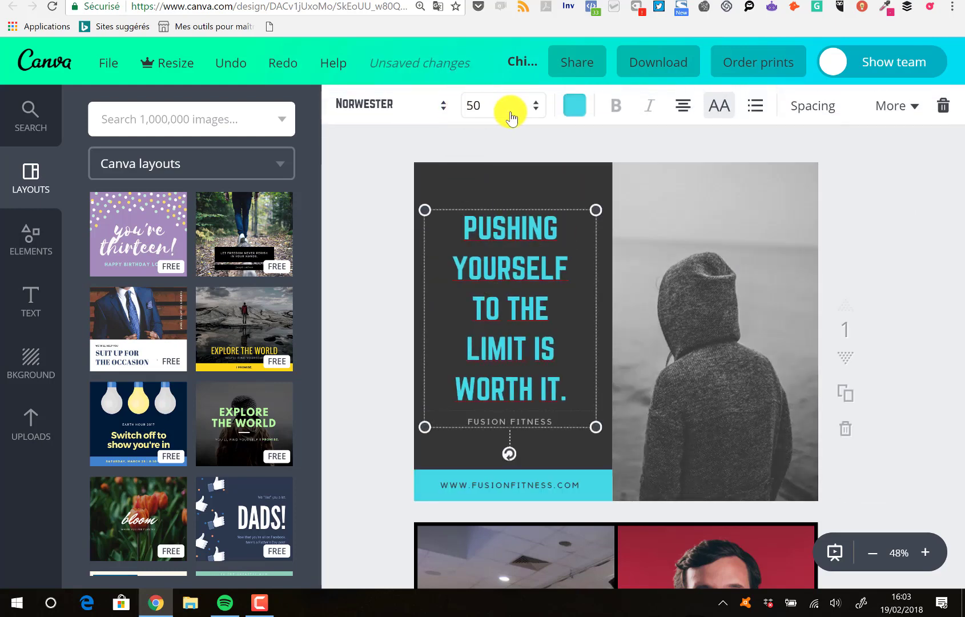
{"action": "left_click", "coordinate": [578, 111]}
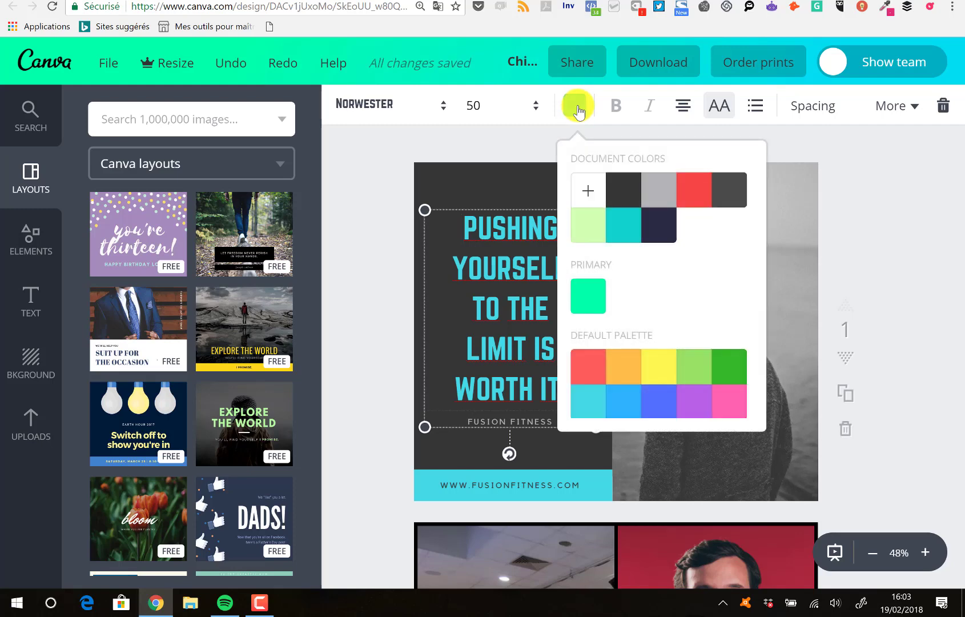
{"action": "left_click", "coordinate": [624, 188]}
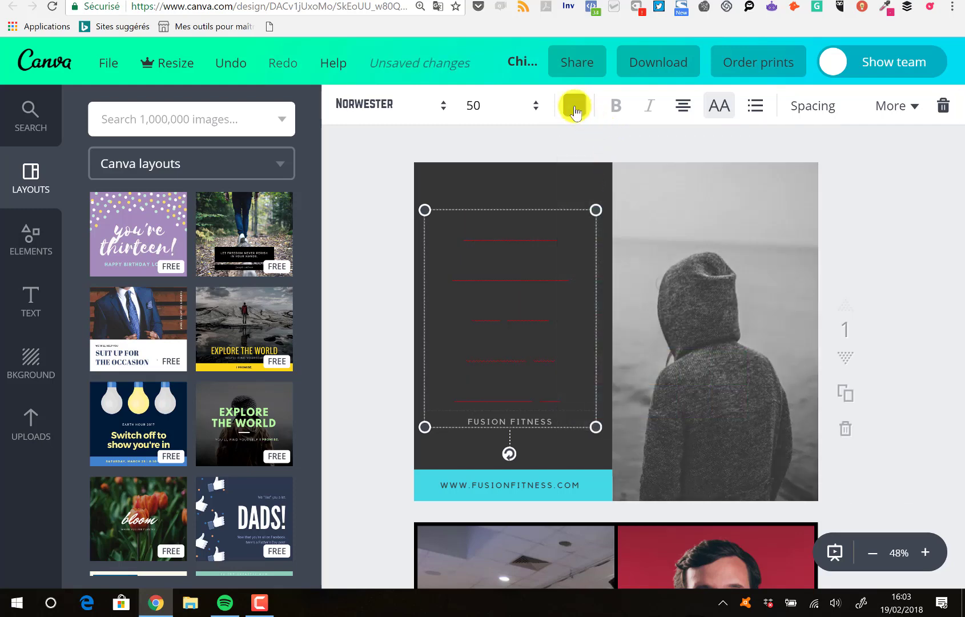
- Set the quote text's colour to white from the default palette
{"action": "left_click", "coordinate": [572, 106]}
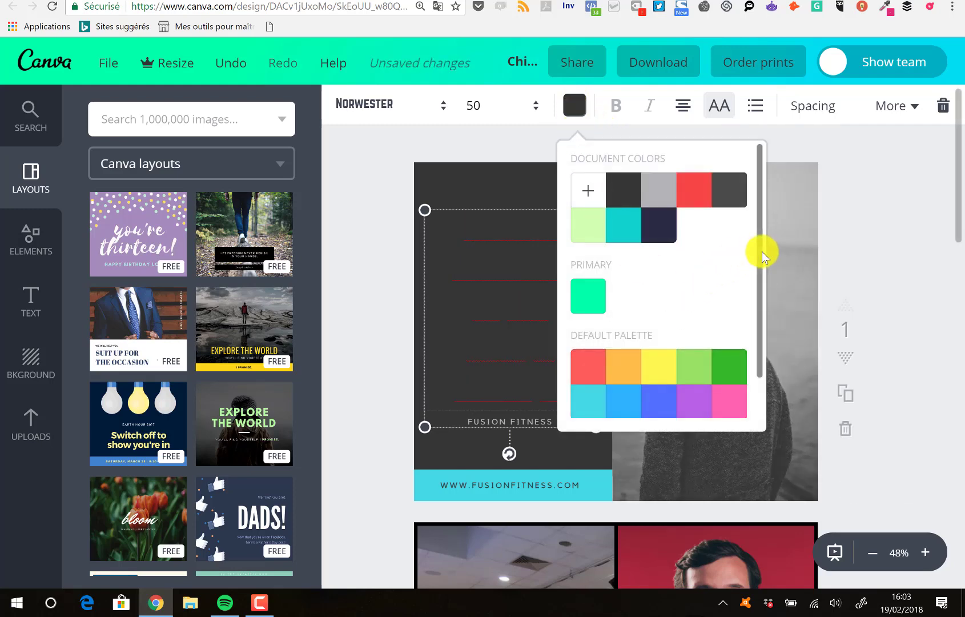
{"action": "left_click_drag", "start_coordinate": [762, 258], "coordinate": [762, 330]}
{"action": "left_click", "coordinate": [726, 404]}
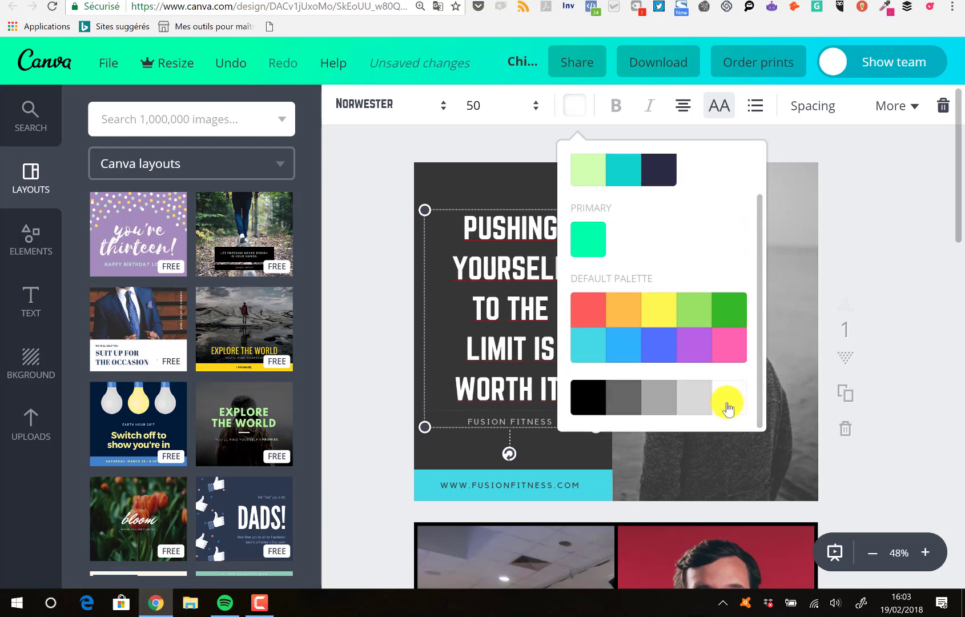
{"action": "left_click", "coordinate": [387, 273]}
- Try left and right alignment on the quote text and return it to centre alignment
{"action": "left_click", "coordinate": [506, 127]}
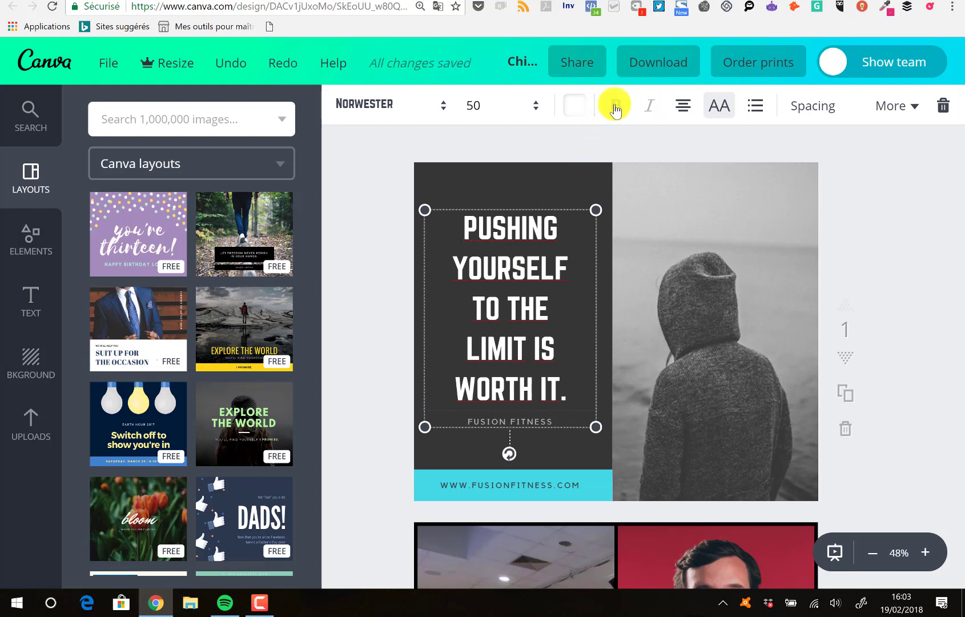
{"action": "left_click", "coordinate": [684, 106]}
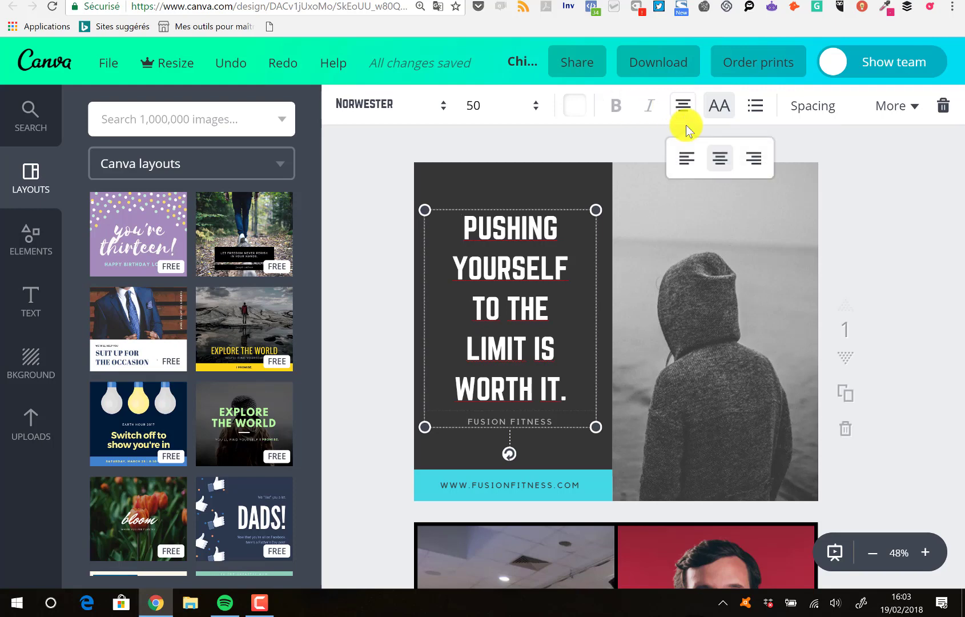
{"action": "left_click", "coordinate": [687, 165]}
{"action": "left_click", "coordinate": [719, 163]}
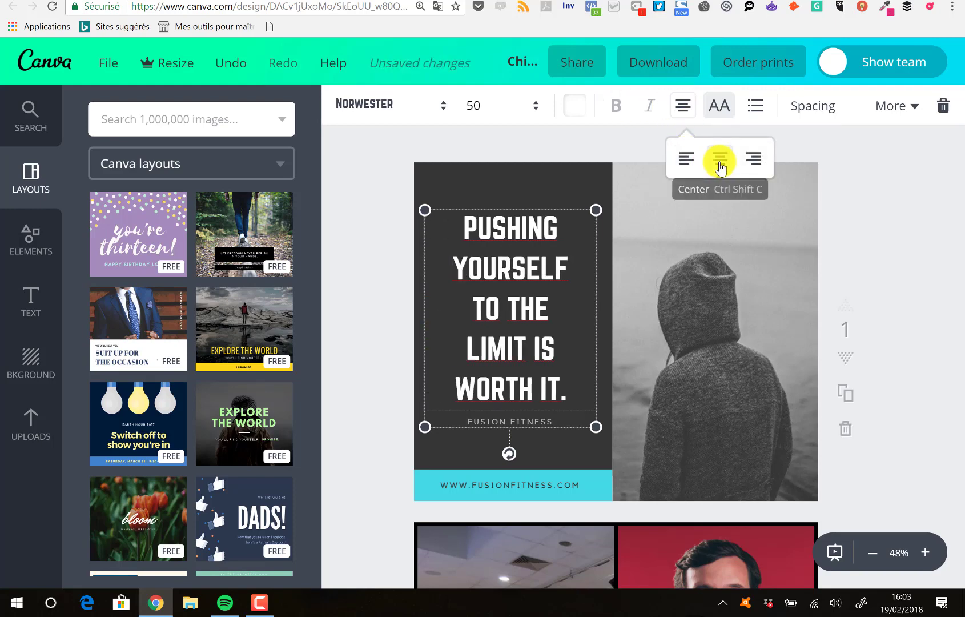
{"action": "left_click", "coordinate": [753, 160]}
{"action": "left_click", "coordinate": [721, 163]}
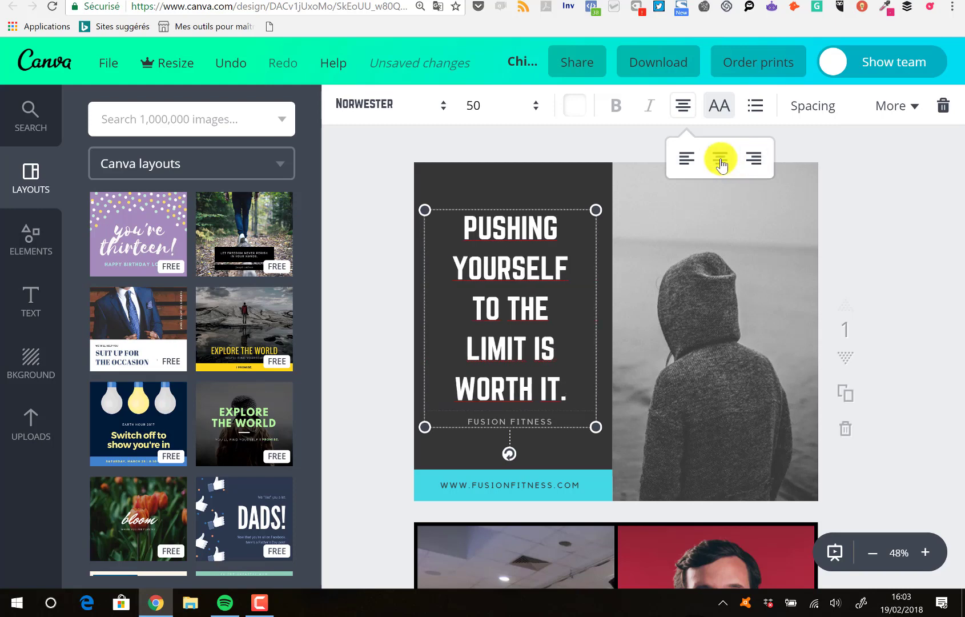
- Try toggling uppercase and bullet-list formatting on the quote text, restoring its original formatting
{"action": "left_click", "coordinate": [720, 107]}
{"action": "left_click", "coordinate": [720, 106]}
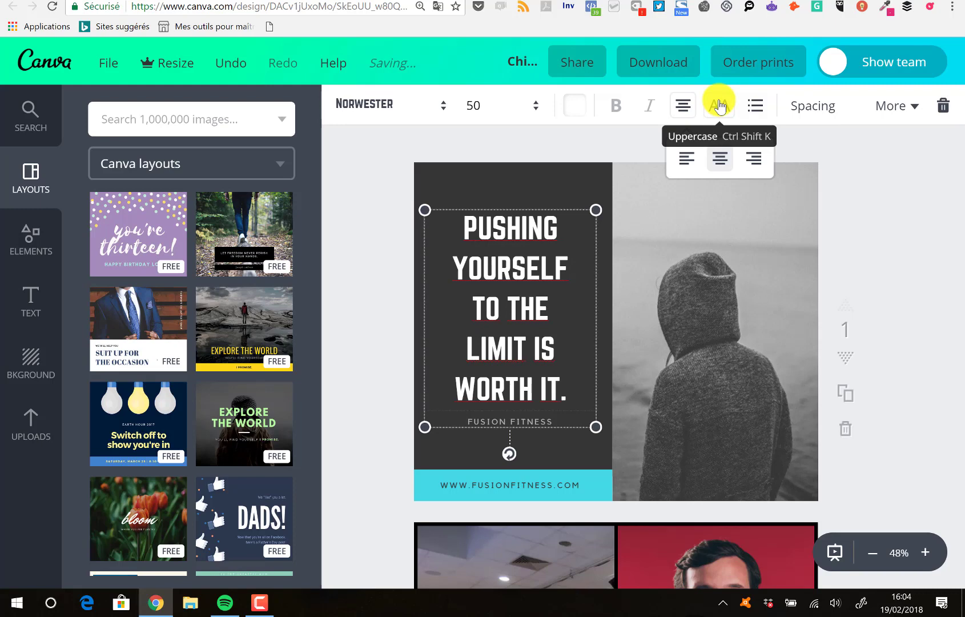
{"action": "left_click", "coordinate": [755, 107]}
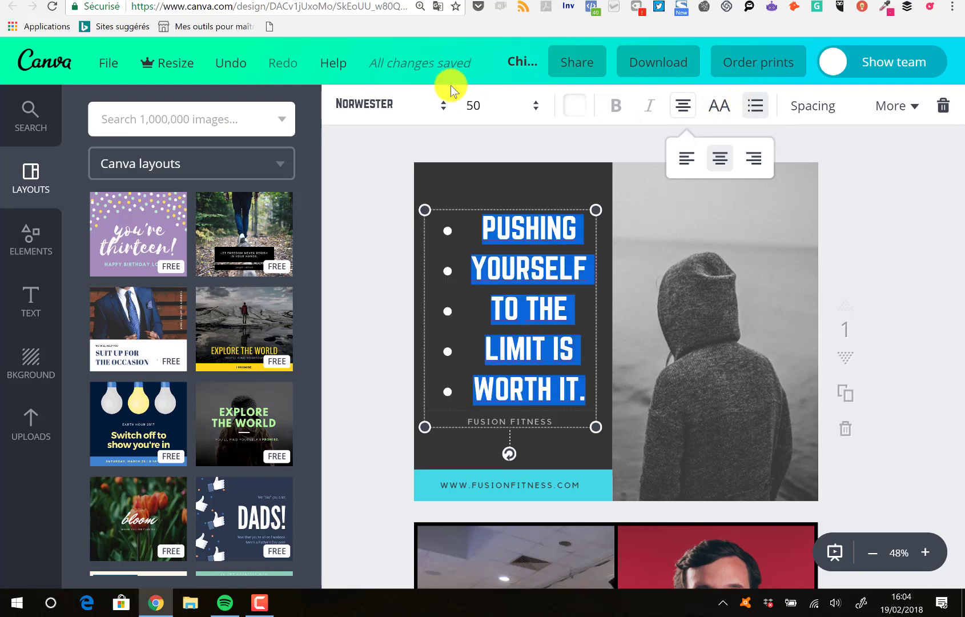
{"action": "left_click", "coordinate": [749, 112]}
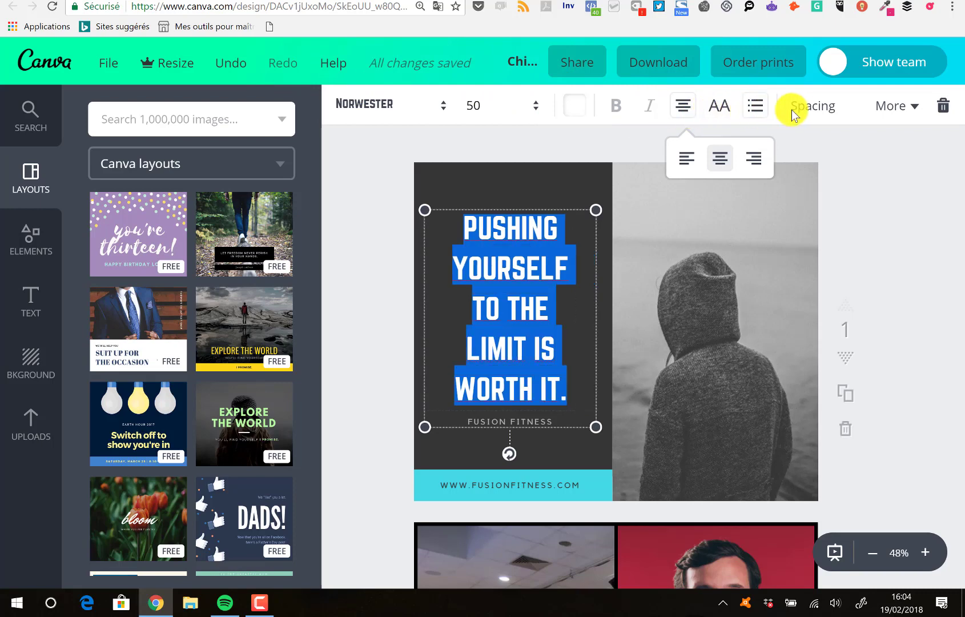
{"action": "left_click", "coordinate": [889, 214]}
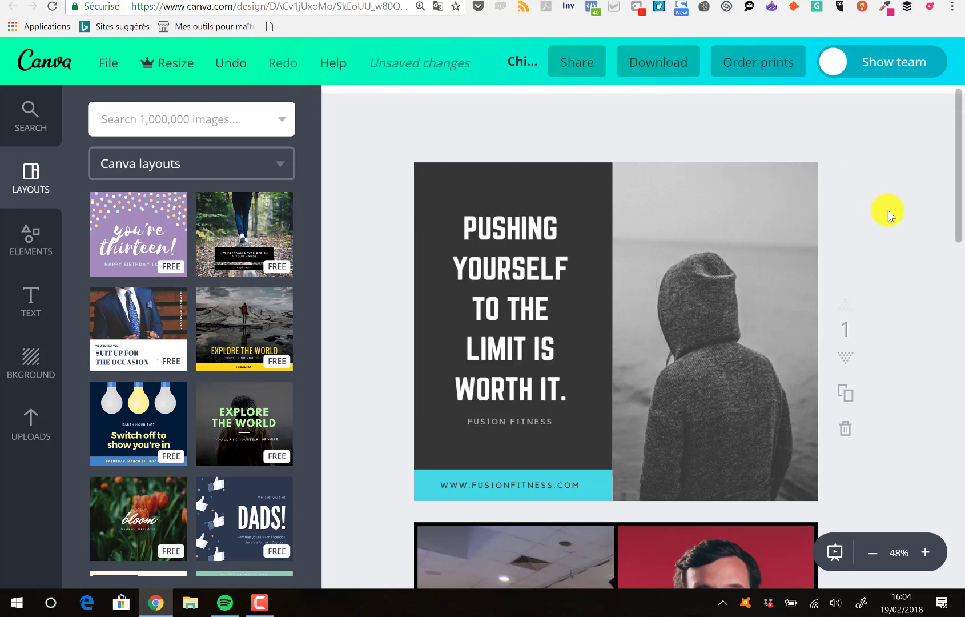
- Try a letter spacing of -30 on the quote text and undo it
{"action": "left_click", "coordinate": [491, 252]}
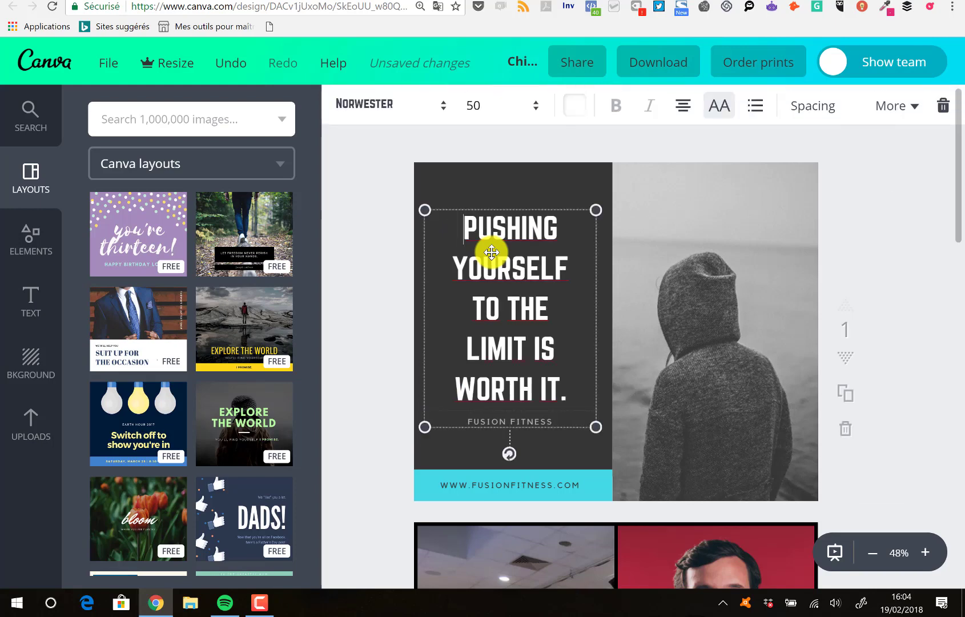
{"action": "left_click", "coordinate": [815, 112]}
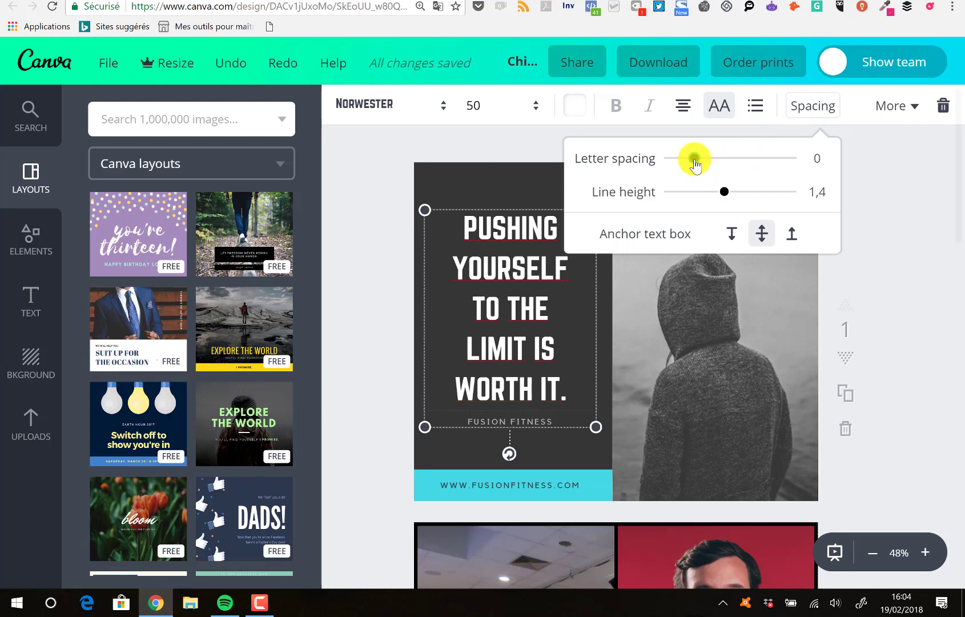
{"action": "mouse_move", "coordinate": [696, 164]}
{"action": "left_mouse_down"}
{"action": "mouse_move", "coordinate": [712, 161]}
{"action": "mouse_move", "coordinate": [691, 159]}
{"action": "left_mouse_up"}
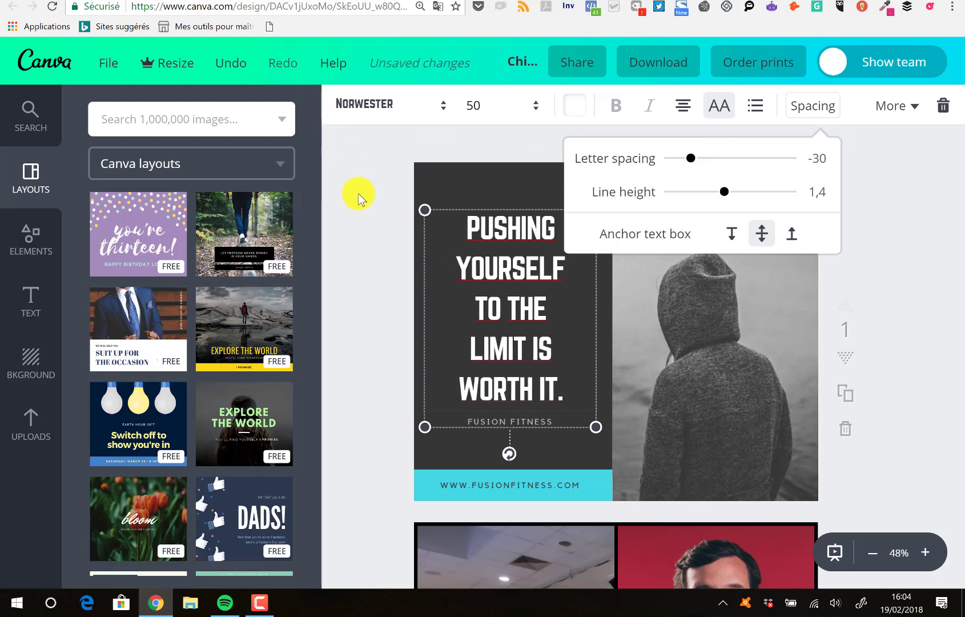
{"action": "left_click", "coordinate": [230, 63]}
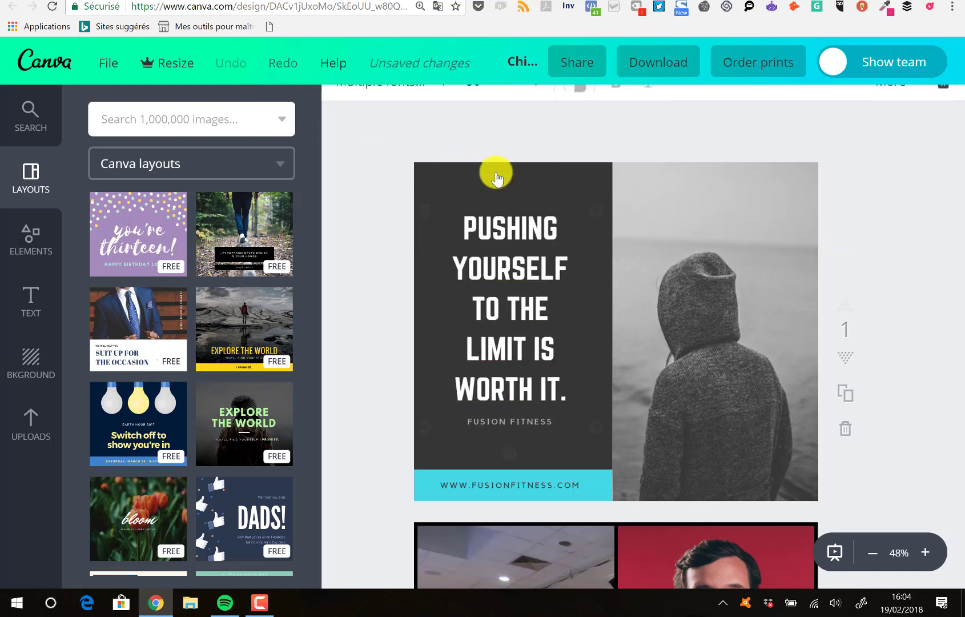
{"action": "left_click", "coordinate": [505, 220]}
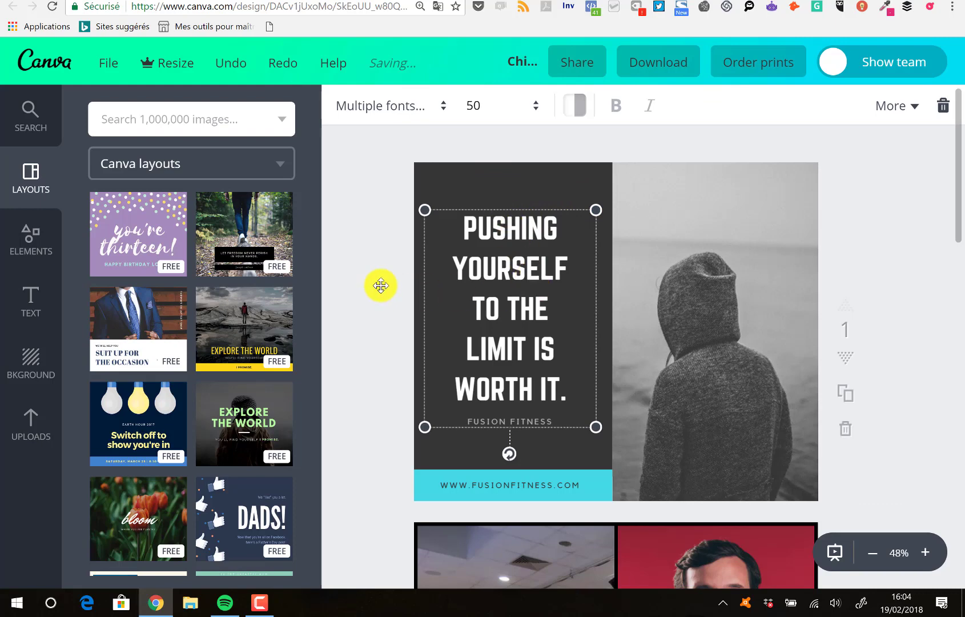
{"action": "key", "text": "Return"}
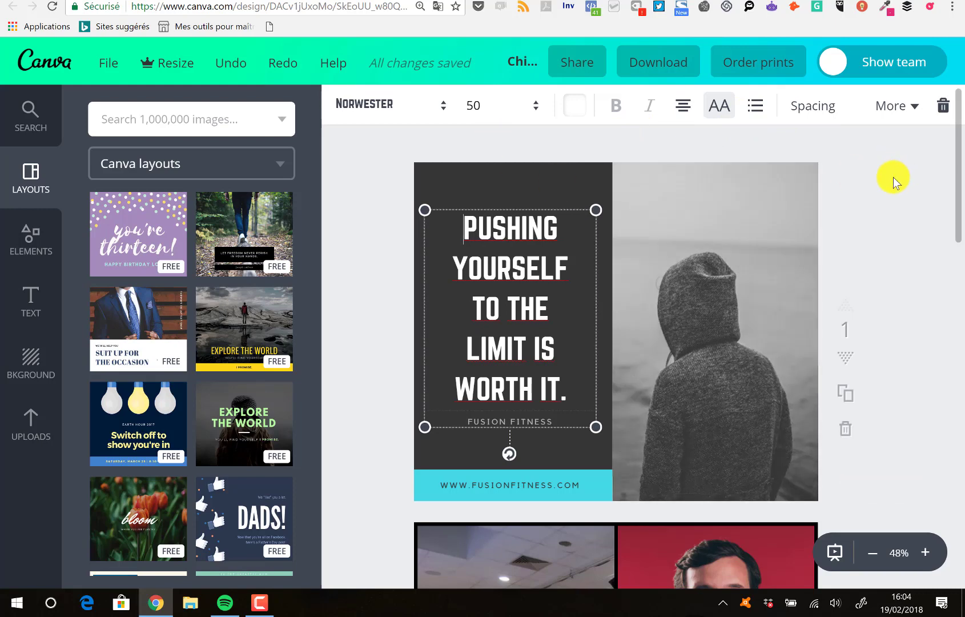
{"action": "left_click", "coordinate": [894, 177]}
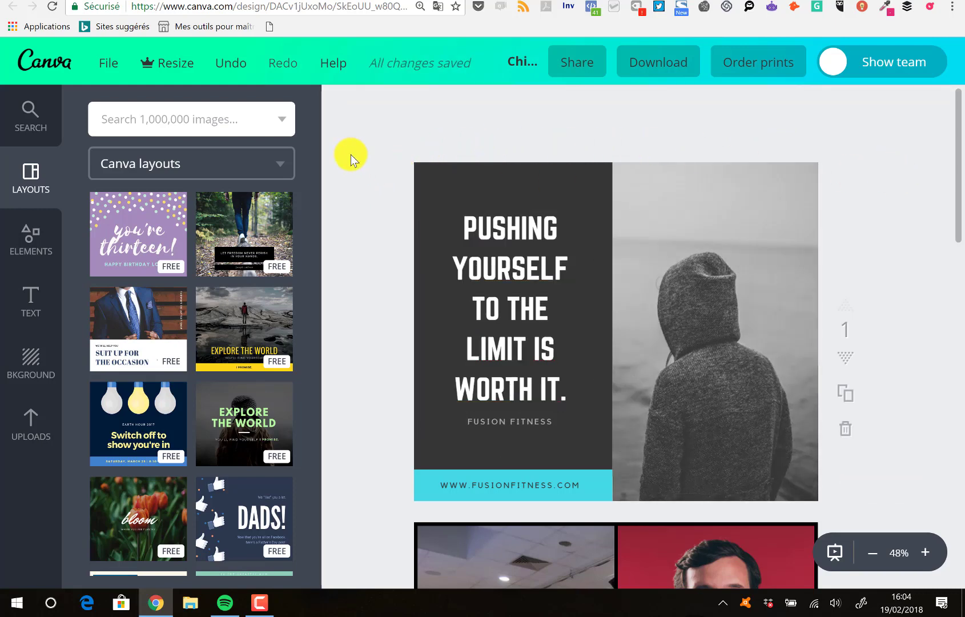
- Try adjusting the quote text's line height and return it to 1,4
{"action": "left_click", "coordinate": [481, 220]}
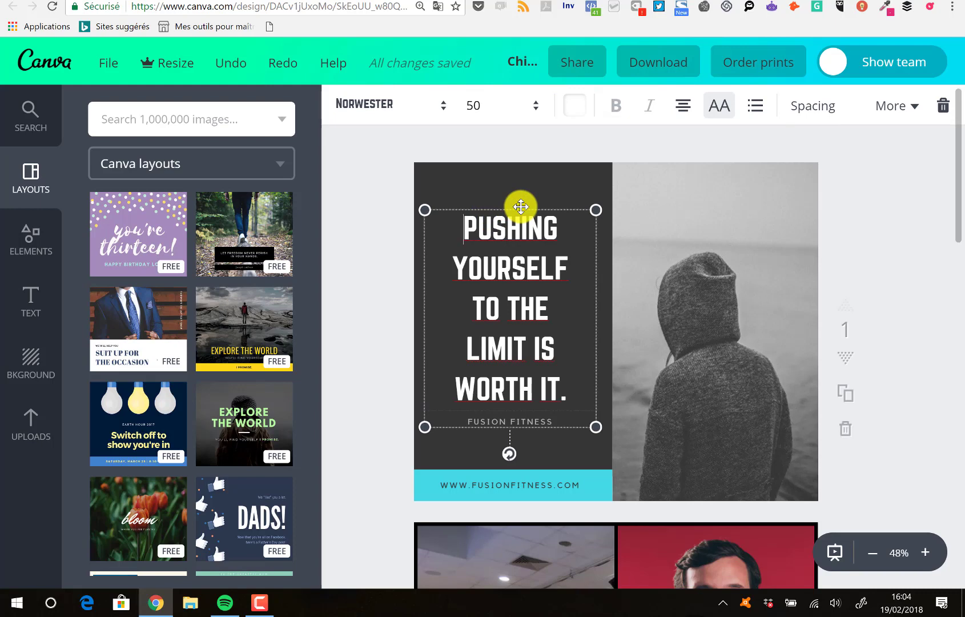
{"action": "left_click", "coordinate": [811, 106]}
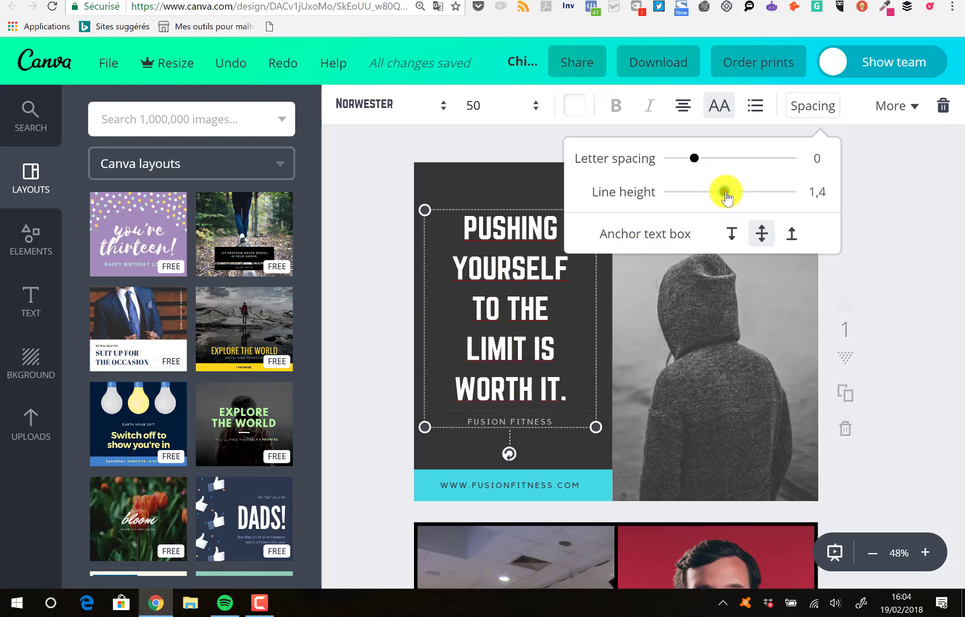
{"action": "mouse_move", "coordinate": [724, 196]}
{"action": "left_mouse_down"}
{"action": "mouse_move", "coordinate": [705, 200]}
{"action": "mouse_move", "coordinate": [726, 201]}
{"action": "left_mouse_up"}
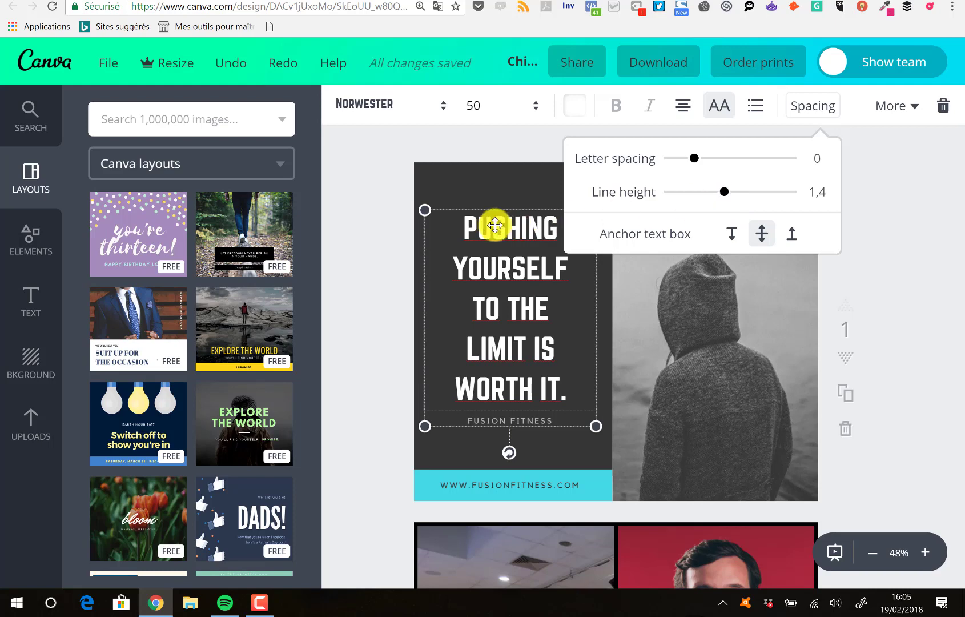
{"action": "left_click", "coordinate": [376, 247]}
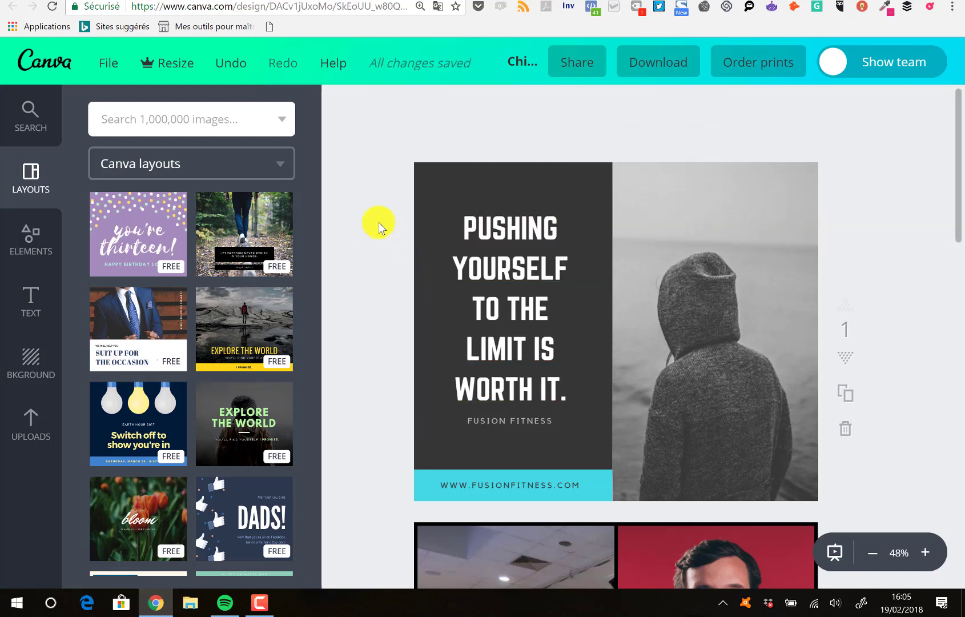
- Try to ungroup the quote text from the "Fusion Fitness" line beneath it
{"action": "right_click", "coordinate": [524, 226]}
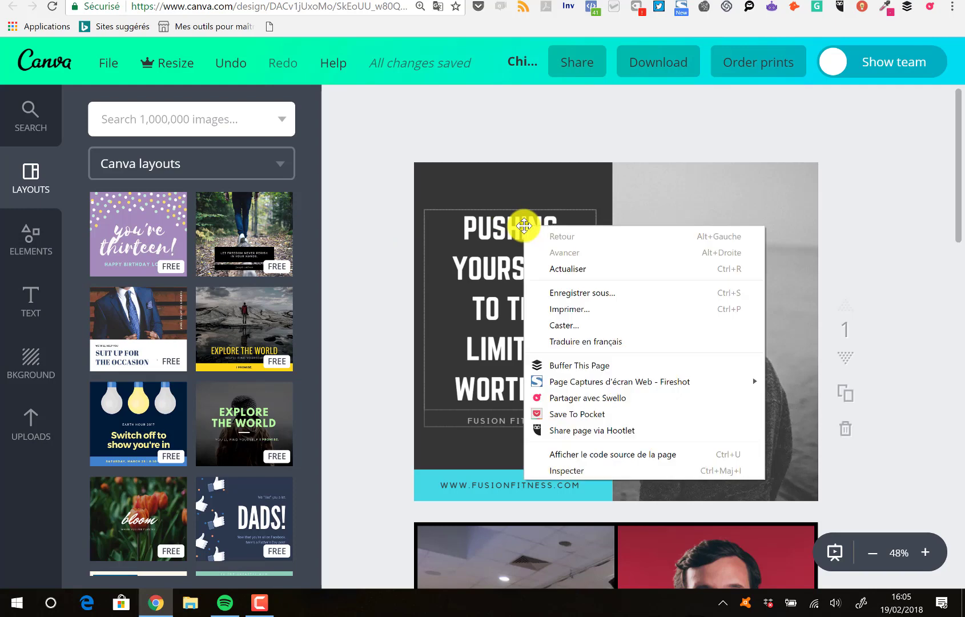
{"action": "left_click", "coordinate": [434, 228]}
{"action": "left_click", "coordinate": [434, 228]}
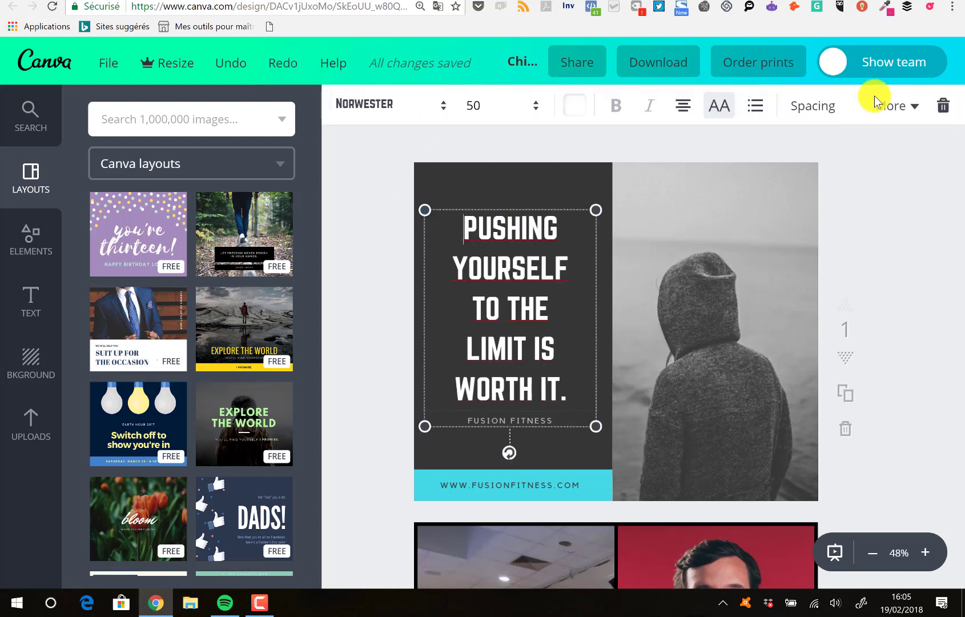
{"action": "left_click", "coordinate": [914, 109]}
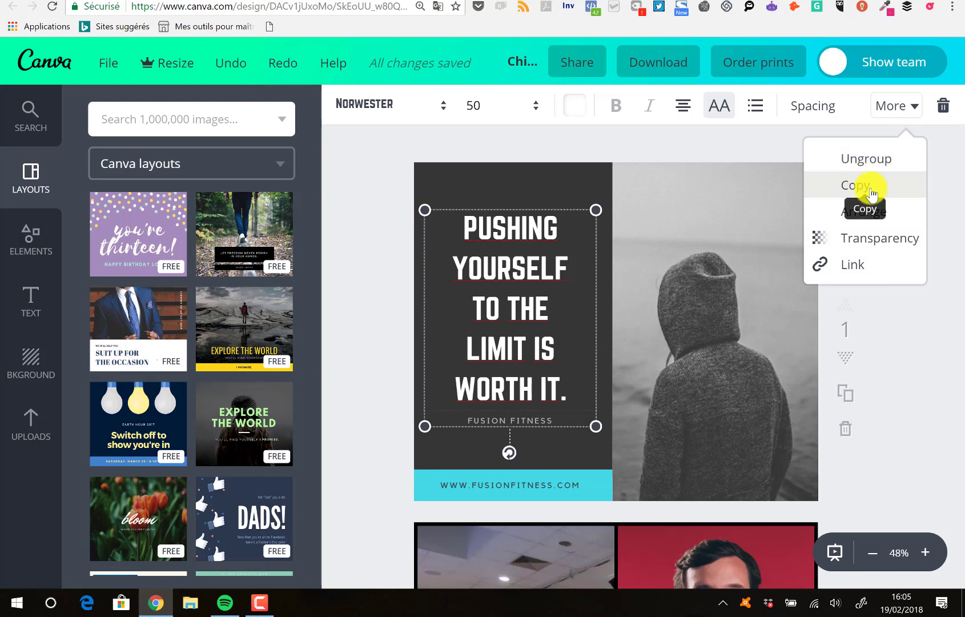
{"action": "left_click", "coordinate": [865, 163]}
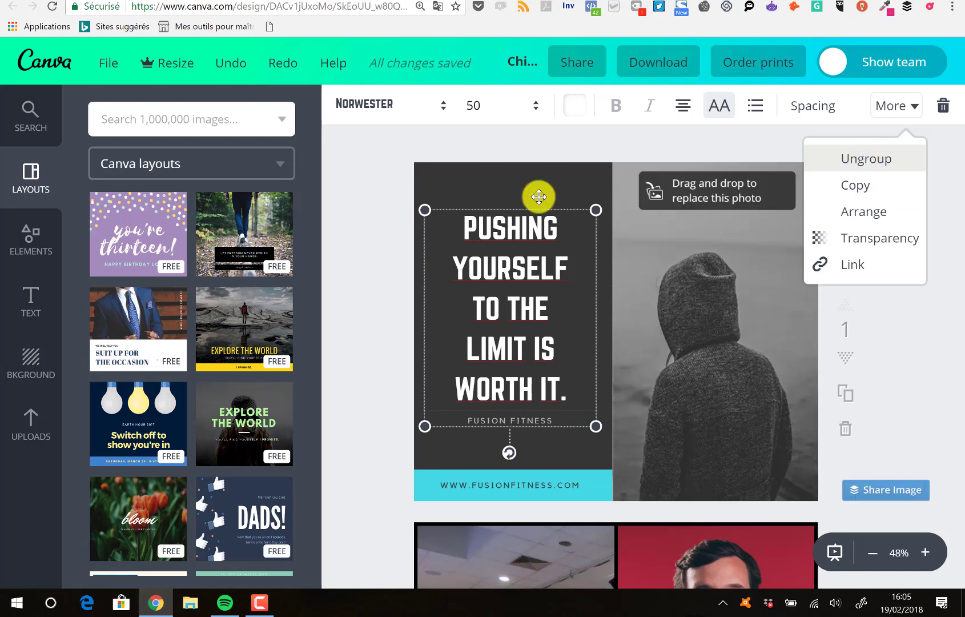
{"action": "left_click", "coordinate": [391, 209]}
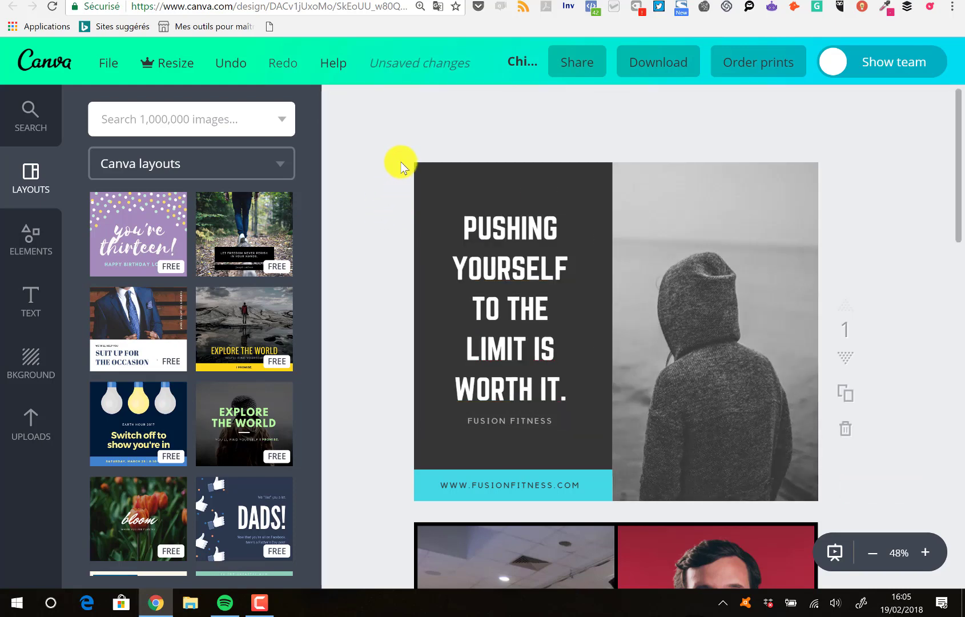
- Select the dark panel, quote text and website banner together on page 1, and clear the selection
{"action": "left_click_drag", "start_coordinate": [401, 162], "coordinate": [593, 507]}
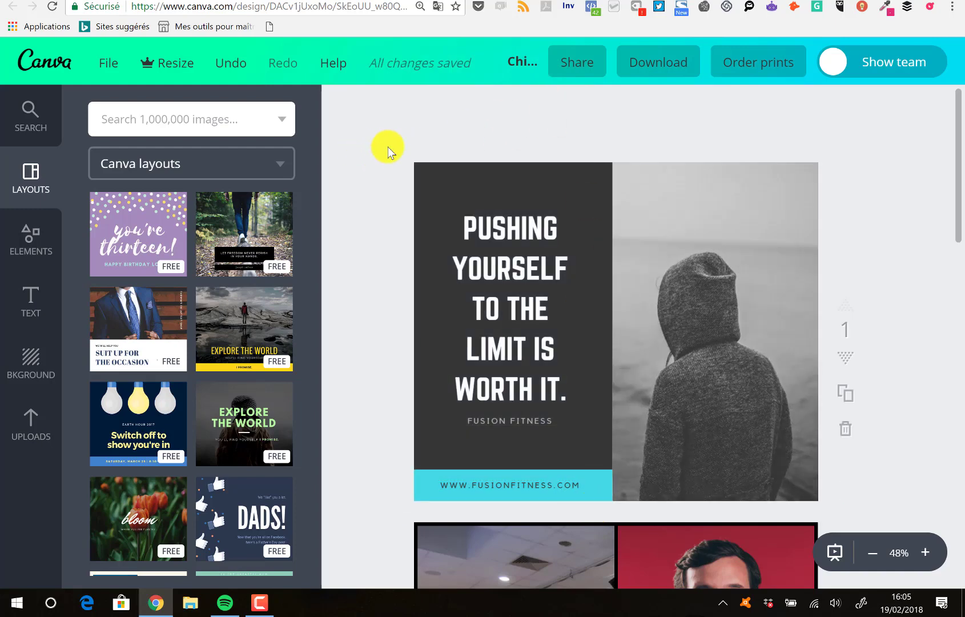
{"action": "left_click_drag", "start_coordinate": [388, 147], "coordinate": [487, 513]}
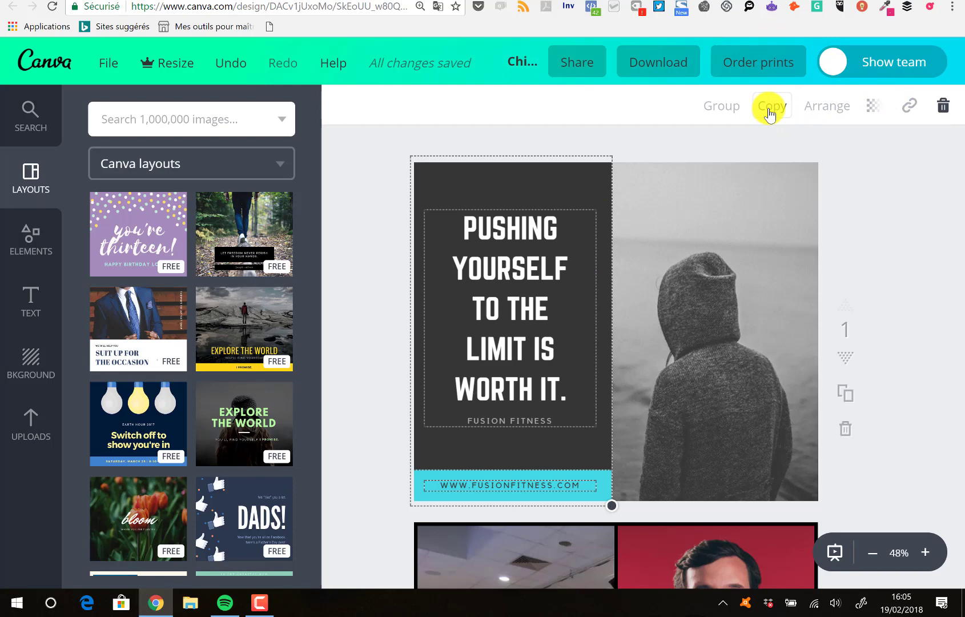
{"action": "left_click", "coordinate": [898, 168]}
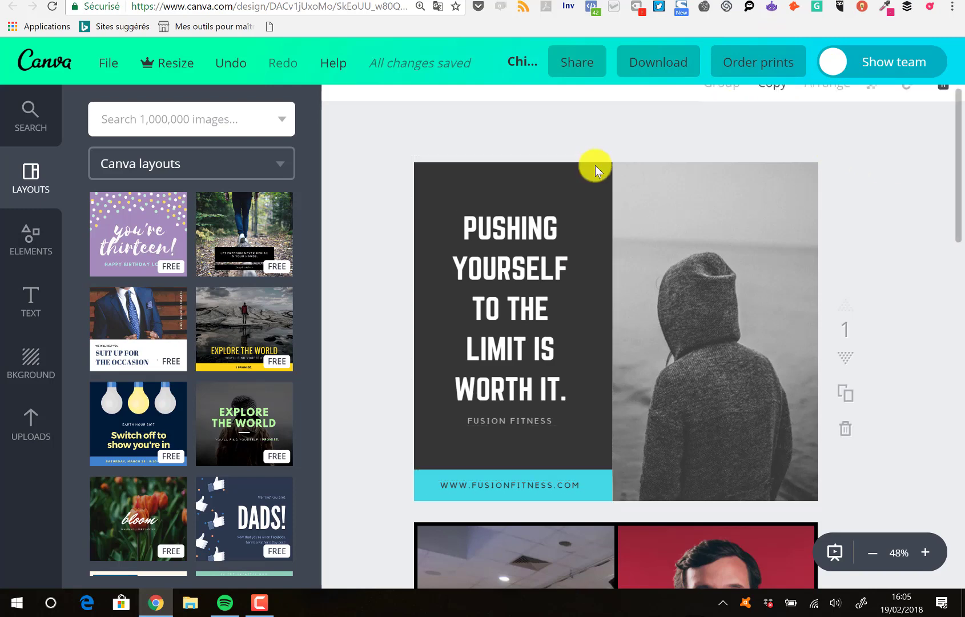
- View the additional options of the quote text group, such as ungroup, arrange, transparency and link
{"action": "left_click", "coordinate": [494, 259]}
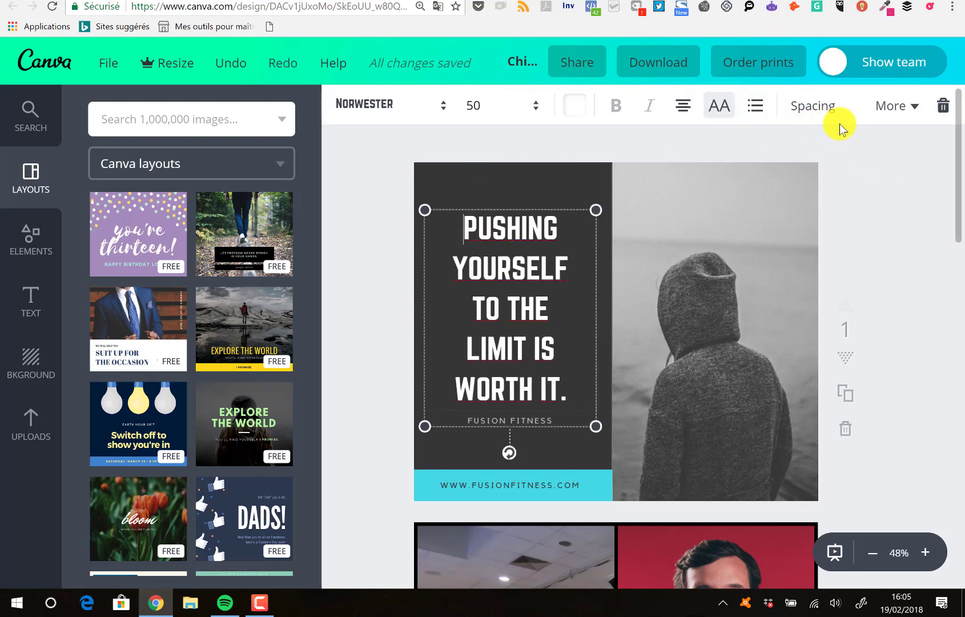
{"action": "left_click", "coordinate": [897, 112]}
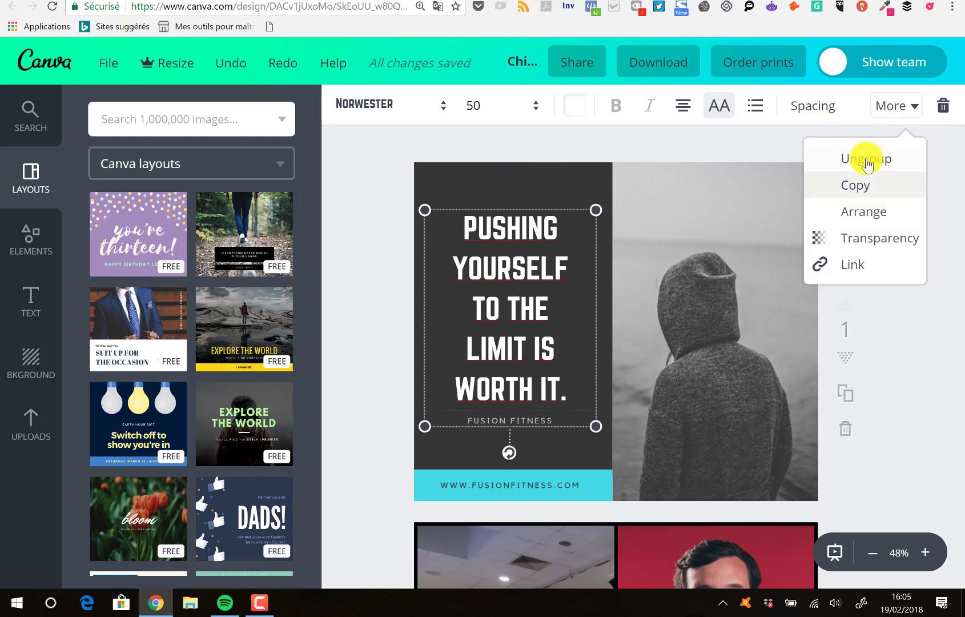
{"action": "left_click", "coordinate": [918, 372]}
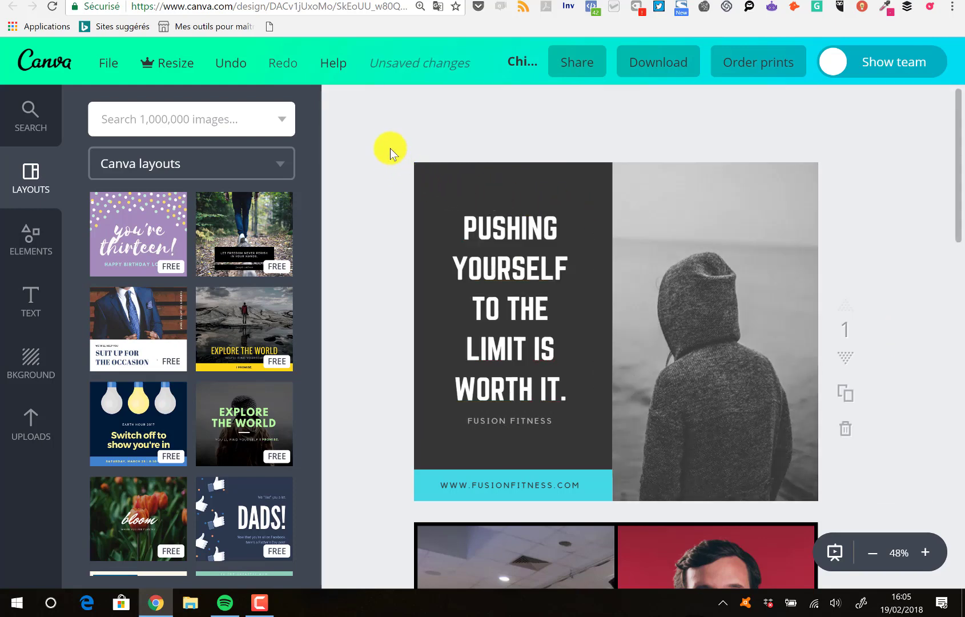
- Try moving the dark panel, quote text and website banner together, and undo the move
{"action": "left_click_drag", "start_coordinate": [390, 148], "coordinate": [482, 508]}
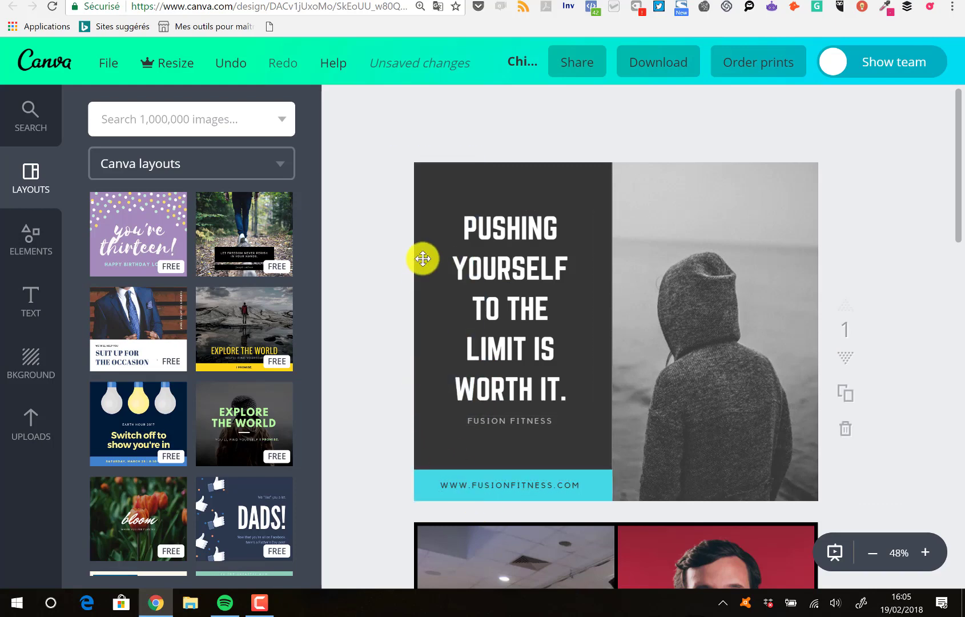
{"action": "left_click_drag", "start_coordinate": [474, 283], "coordinate": [525, 500]}
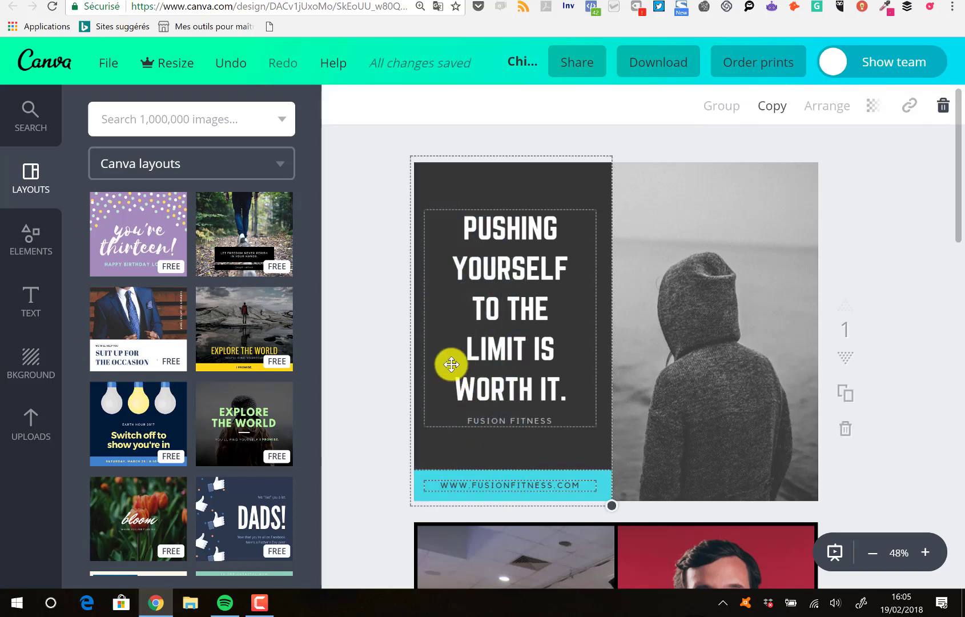
{"action": "left_click_drag", "start_coordinate": [454, 339], "coordinate": [470, 321]}
{"action": "left_click", "coordinate": [356, 179]}
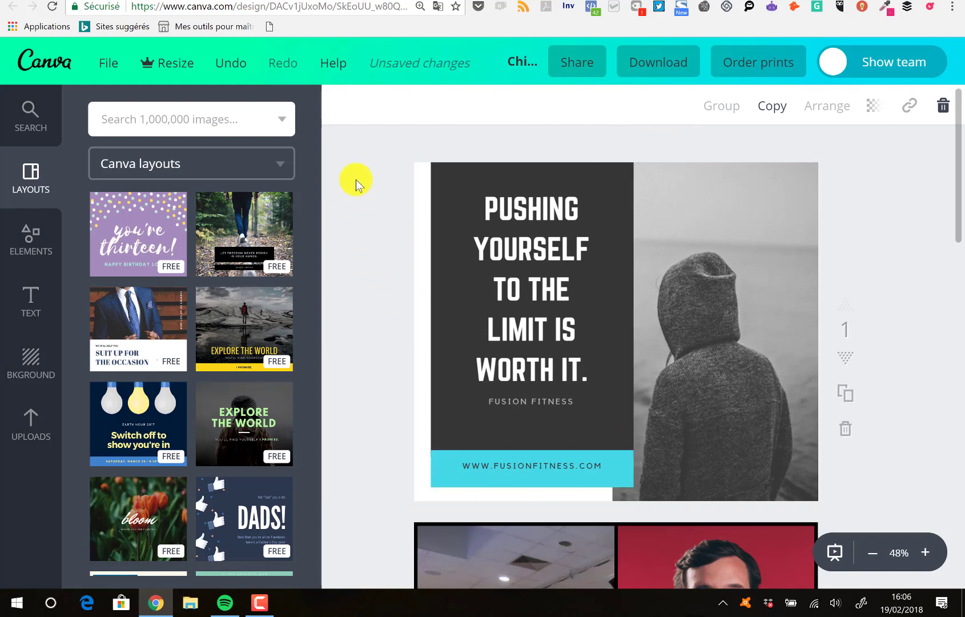
{"action": "left_click", "coordinate": [232, 70]}
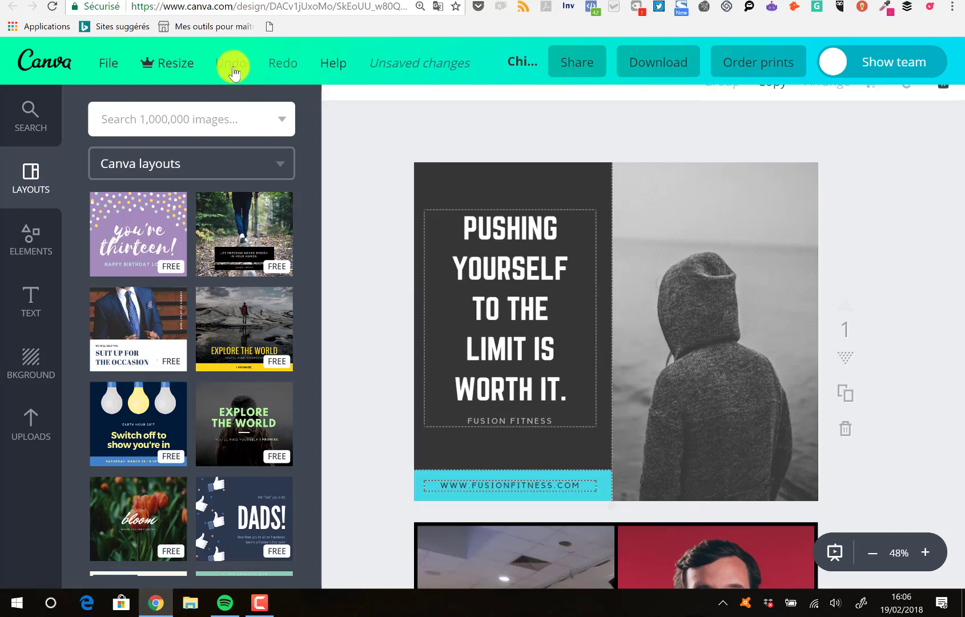
{"action": "left_click", "coordinate": [361, 203]}
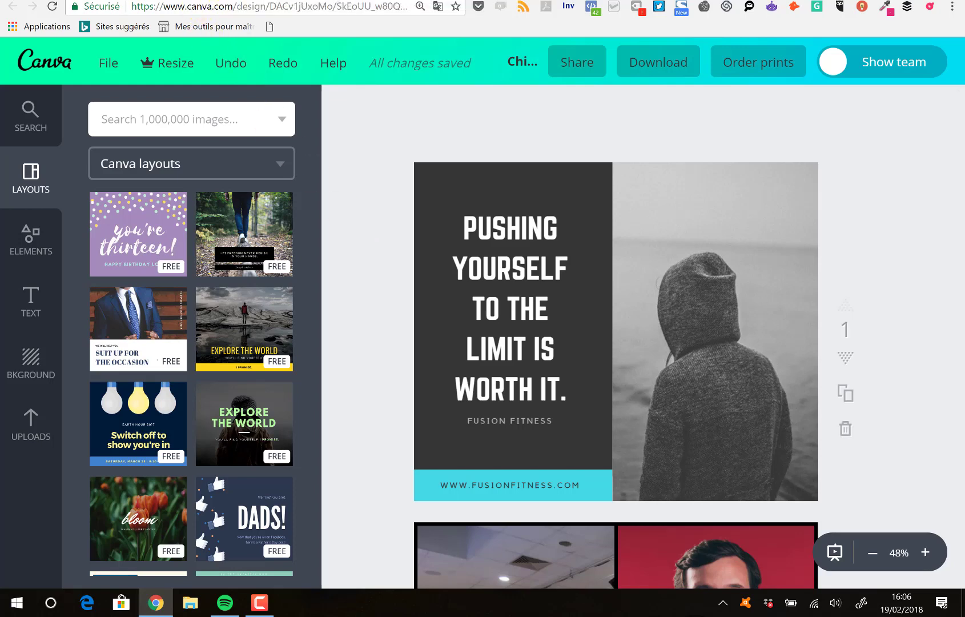
- View the list of all saved designs on the Canva home page and return to the open fitness quote design
{"action": "left_click", "coordinate": [158, 0]}
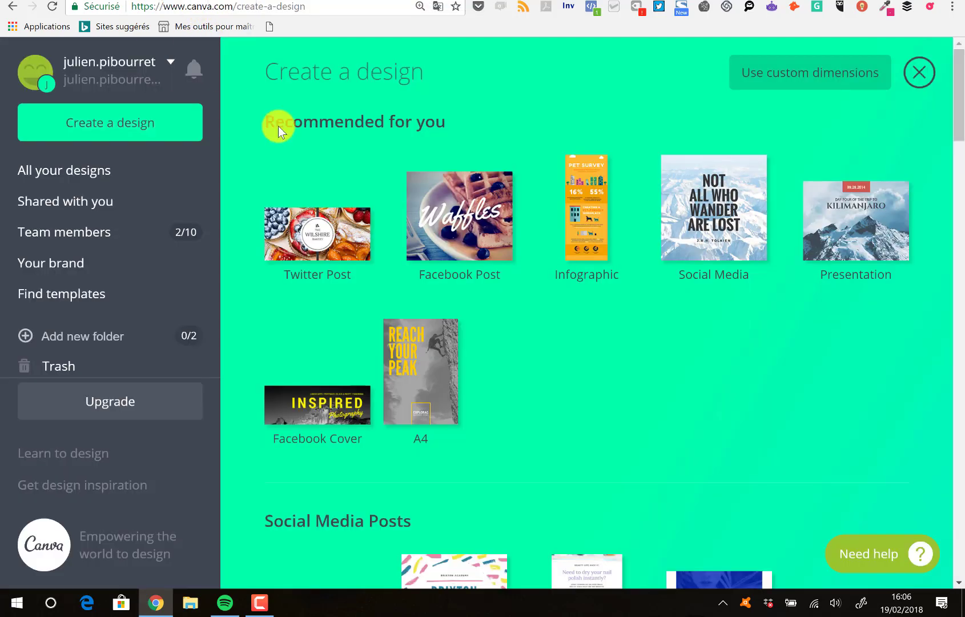
{"action": "left_click", "coordinate": [75, 172]}
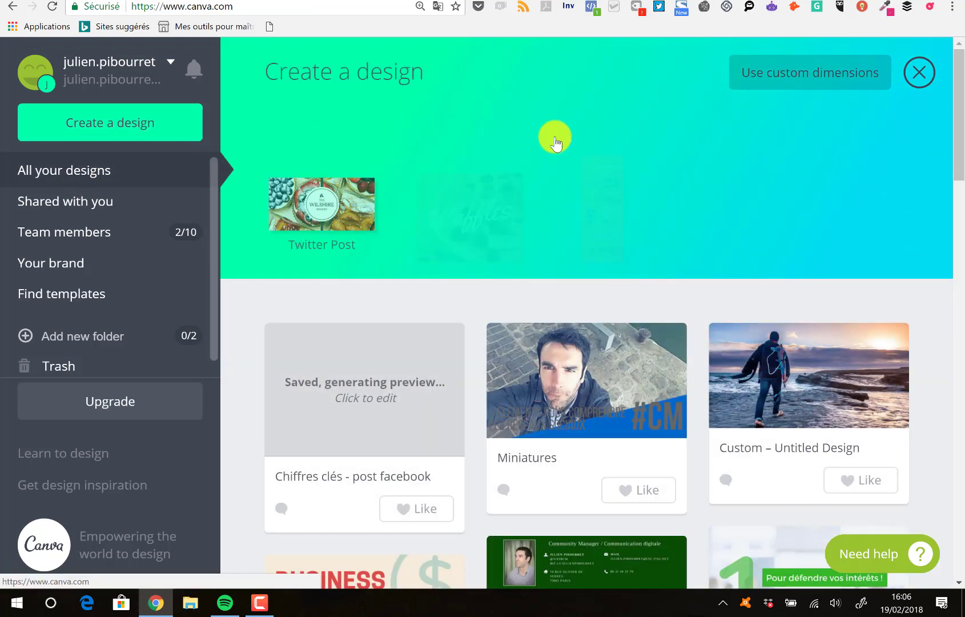
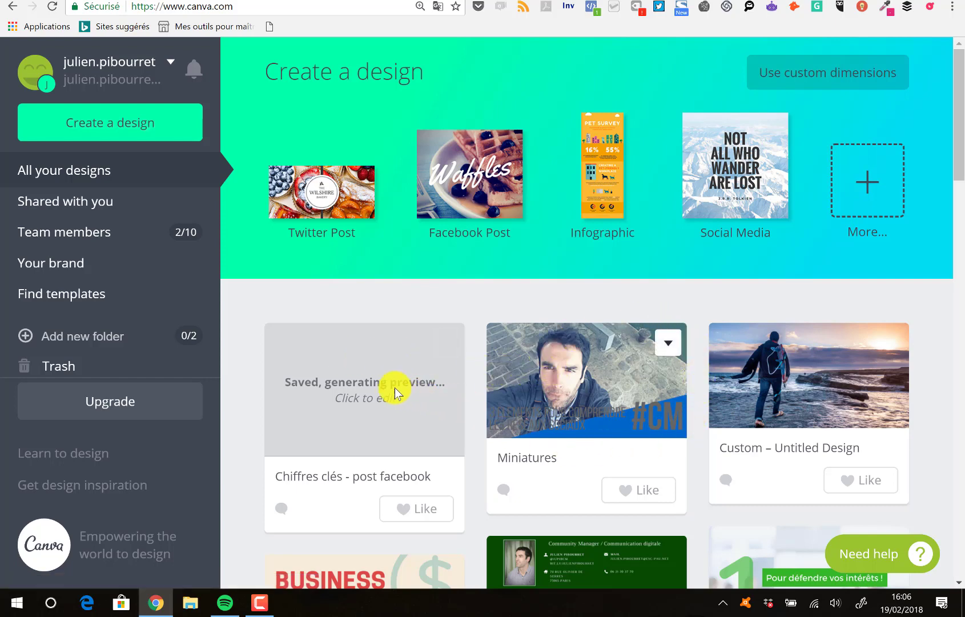
{"action": "left_click", "coordinate": [360, 380]}
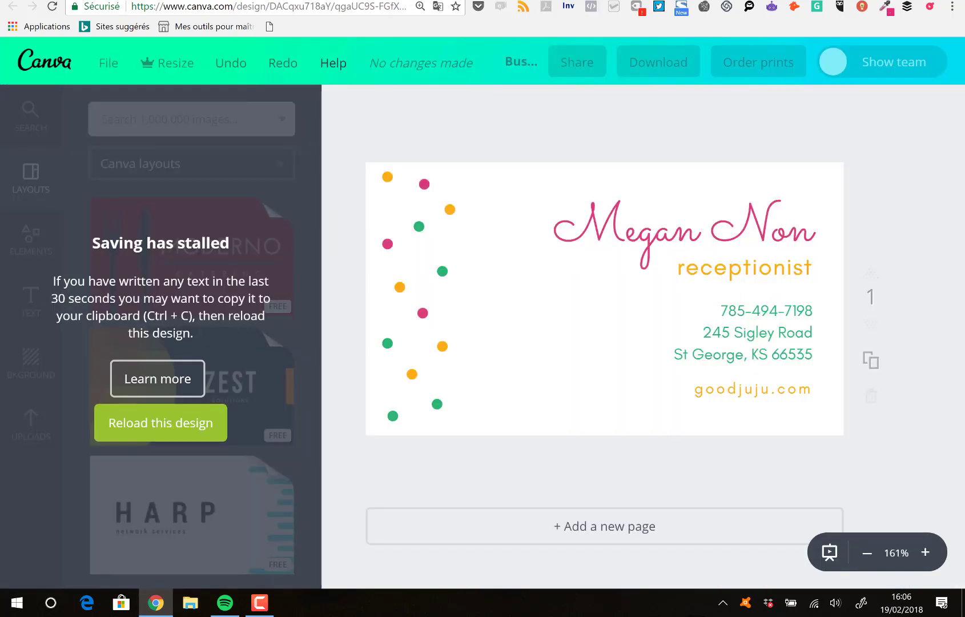
{"action": "left_click", "coordinate": [366, 2]}
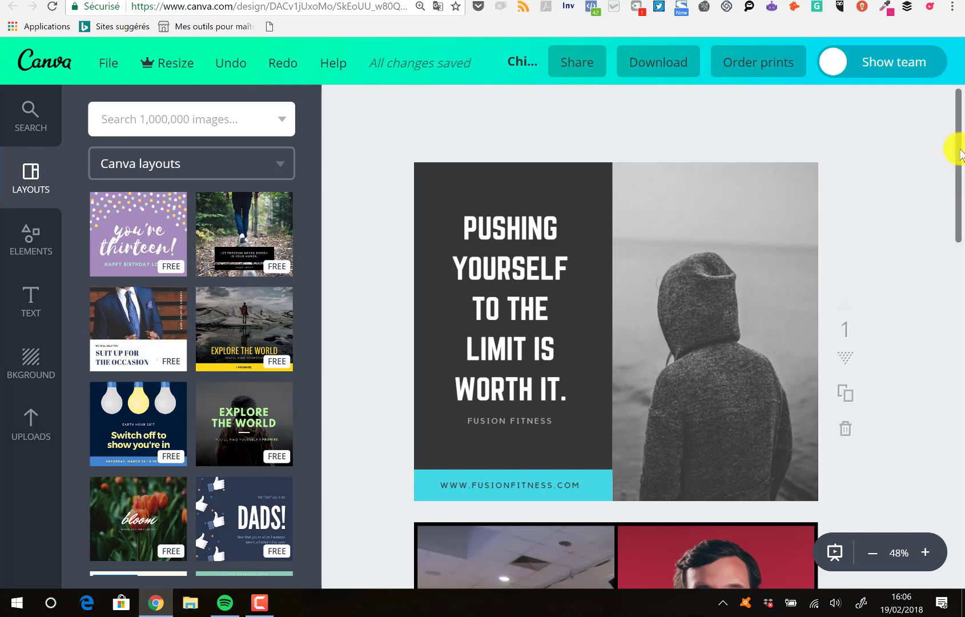
{"action": "left_click_drag", "start_coordinate": [963, 172], "coordinate": [960, 105]}
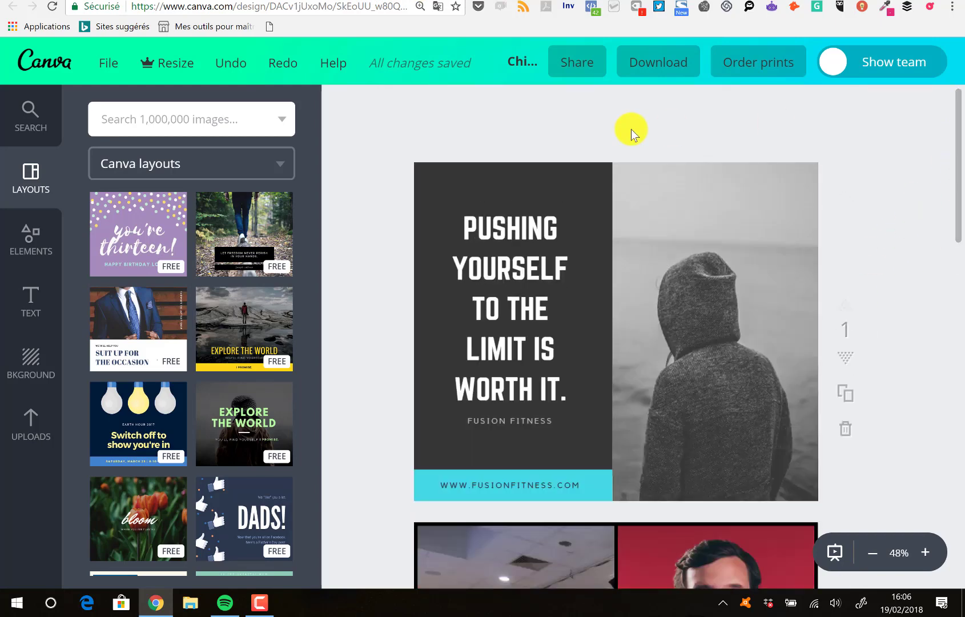
- View the transparency setting of the hooded figure photo on page 1
{"action": "left_click", "coordinate": [702, 358]}
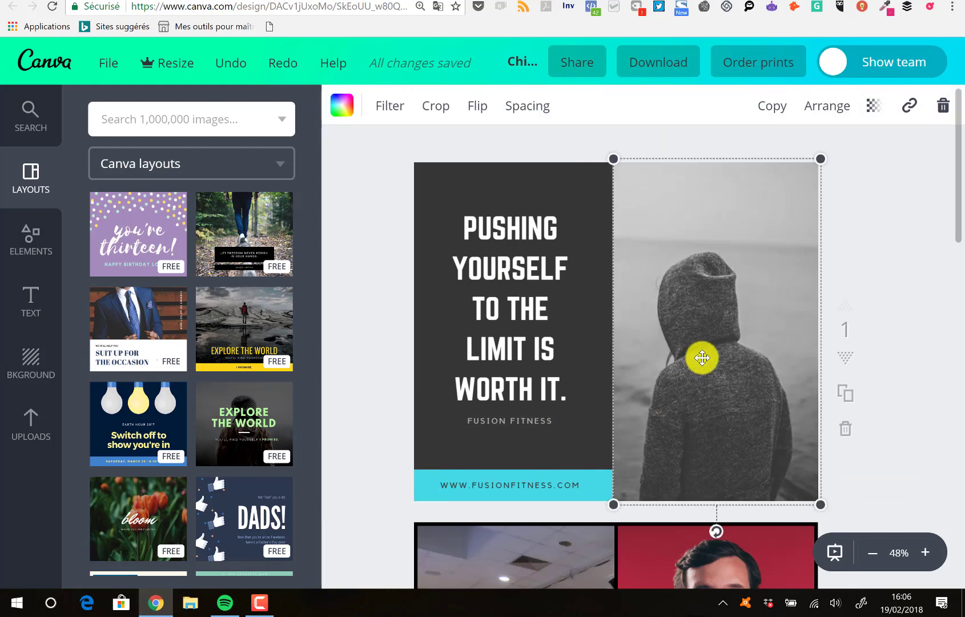
{"action": "left_click", "coordinate": [873, 108]}
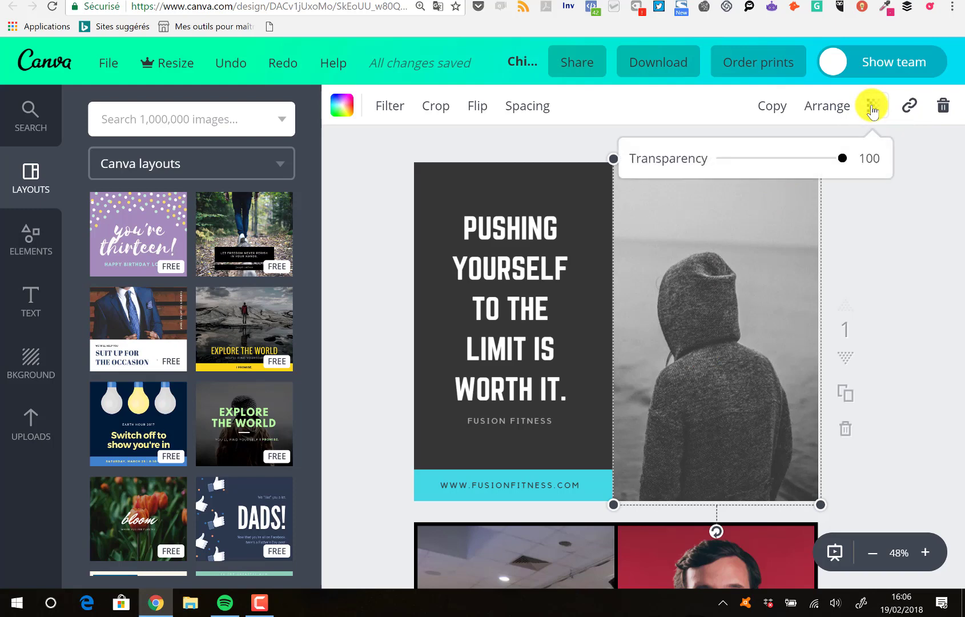
{"action": "left_click", "coordinate": [931, 285]}
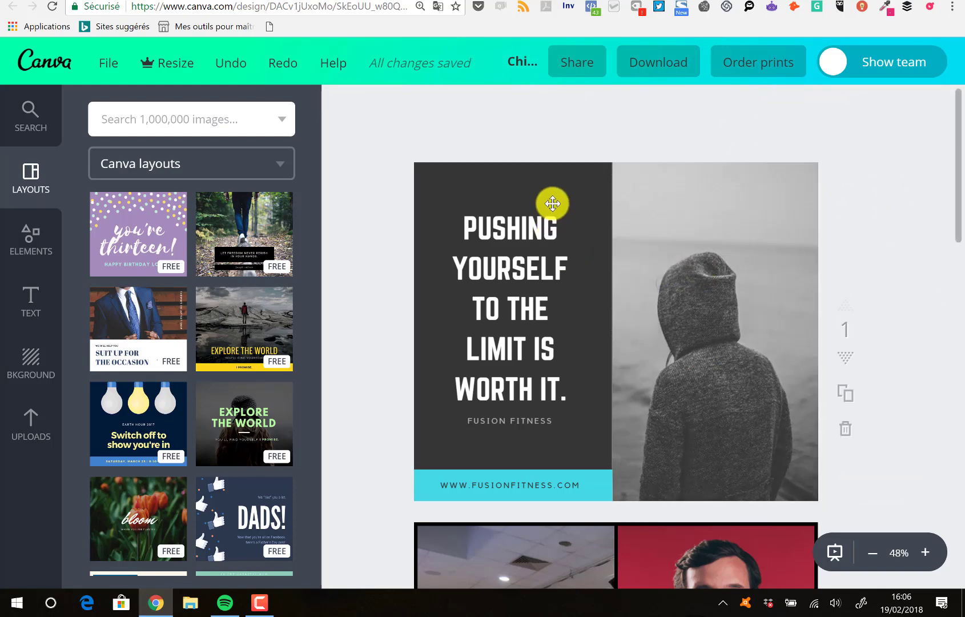
- Try adjusting the transparency of the dark panel behind the quote and return it to full opacity
{"action": "left_click", "coordinate": [565, 179]}
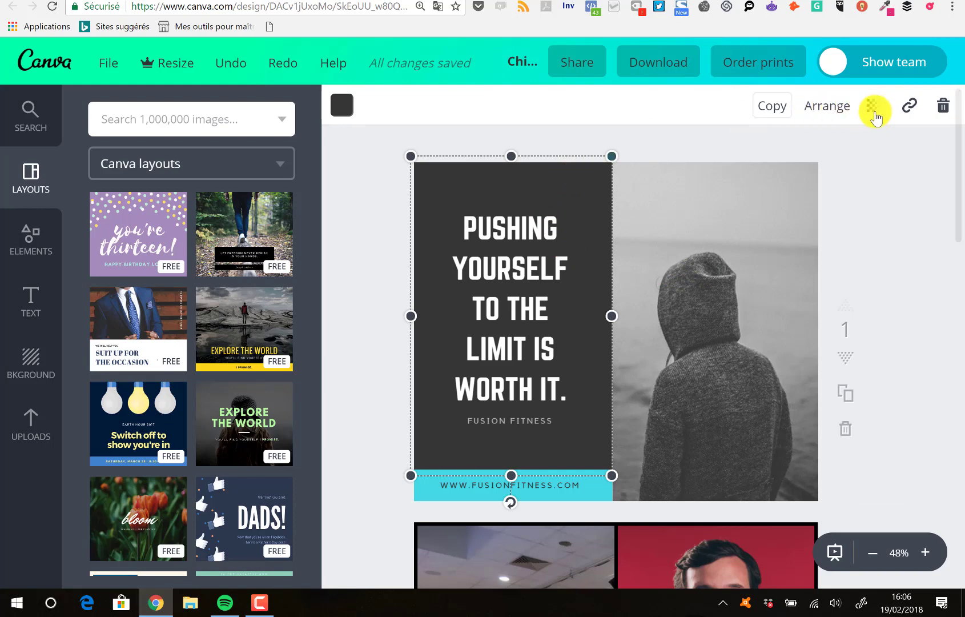
{"action": "left_click", "coordinate": [872, 108]}
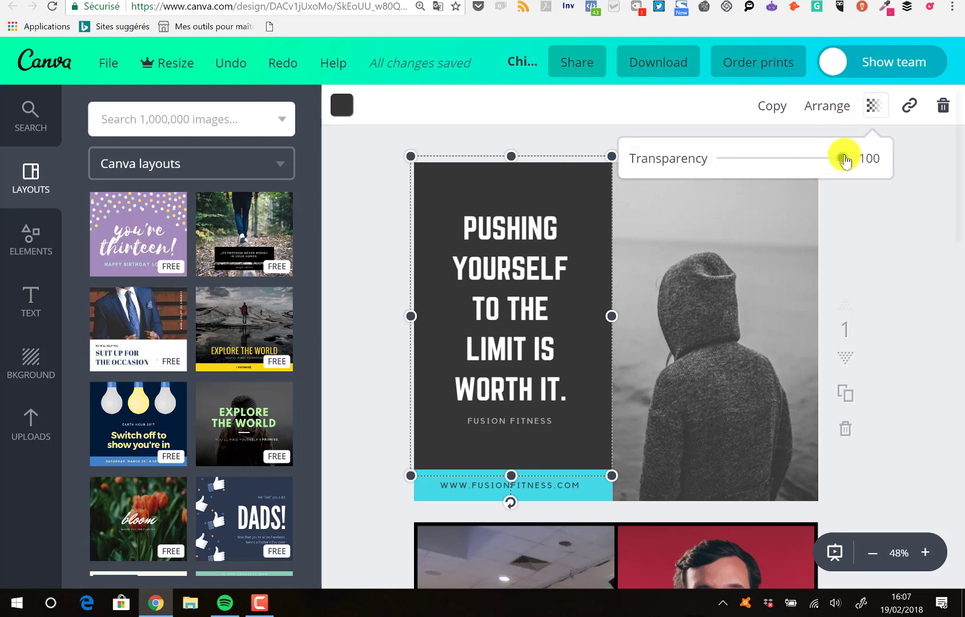
{"action": "left_click_drag", "start_coordinate": [845, 161], "coordinate": [894, 228]}
{"action": "left_click", "coordinate": [580, 184]}
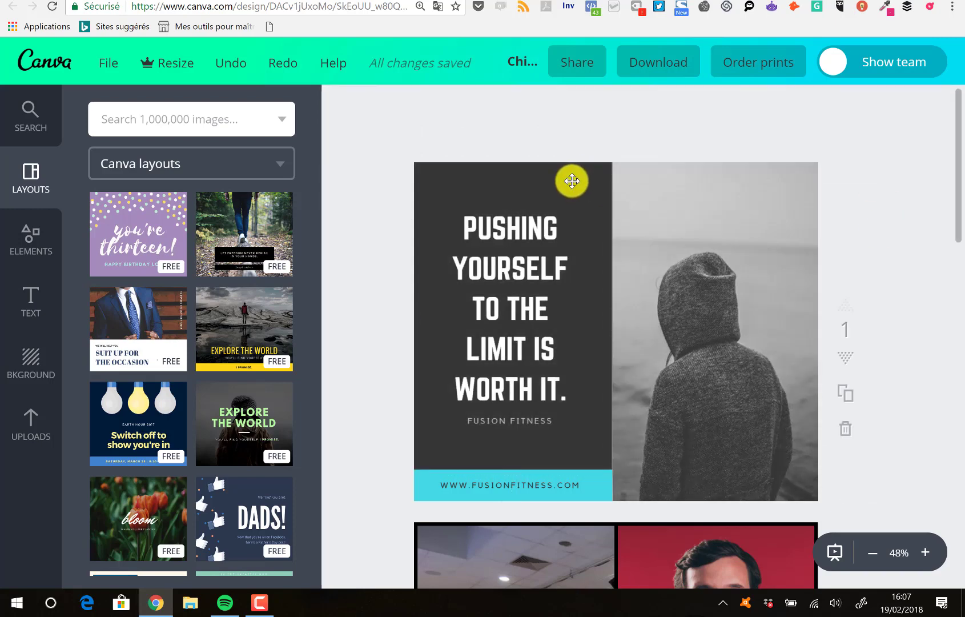
- Try sending the quote text back behind the dark panel, and undo the change
{"action": "left_click", "coordinate": [508, 229]}
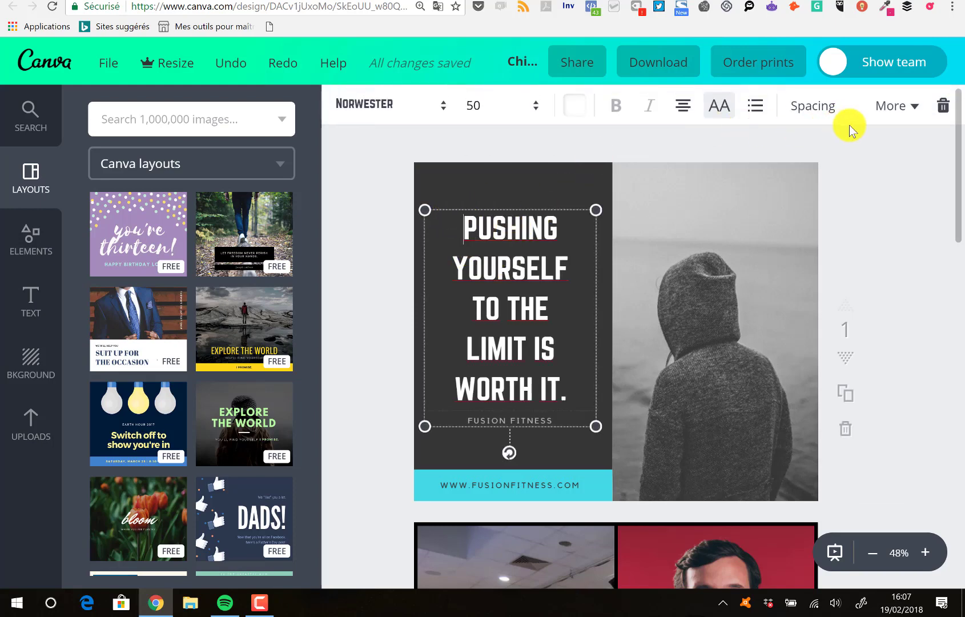
{"action": "left_click", "coordinate": [905, 107]}
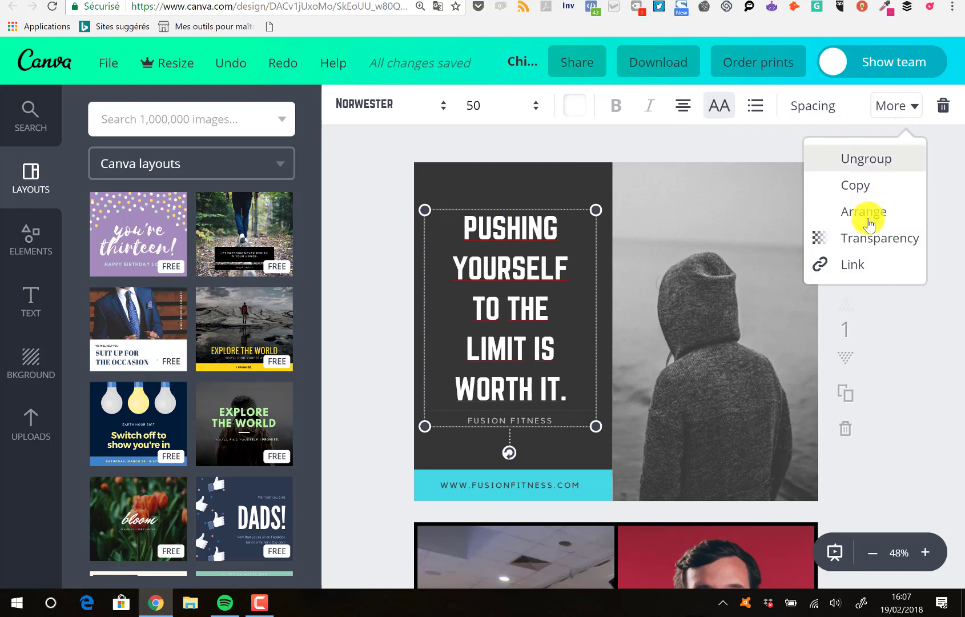
{"action": "left_click", "coordinate": [860, 216]}
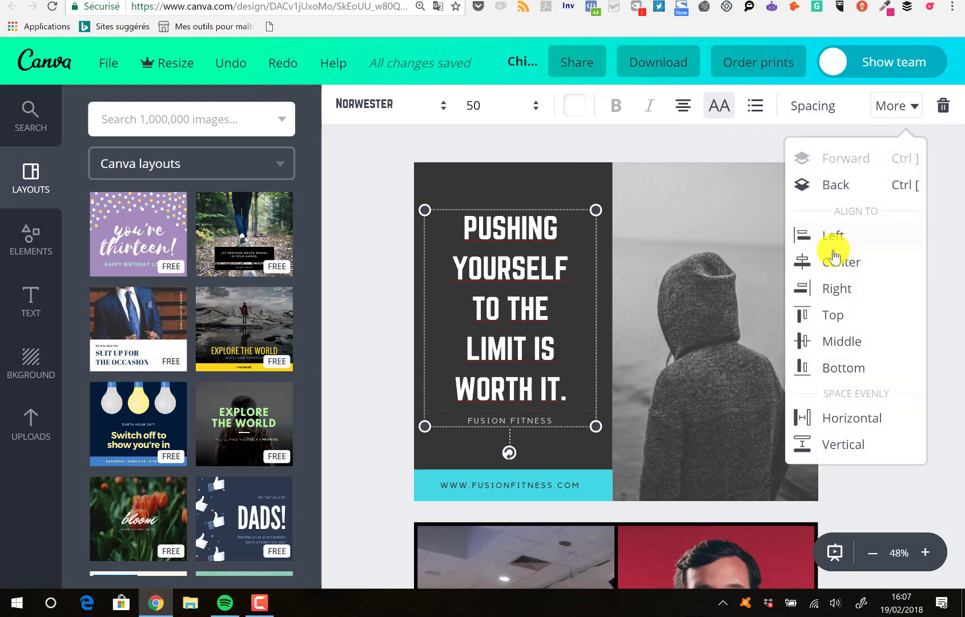
{"action": "left_click", "coordinate": [826, 191]}
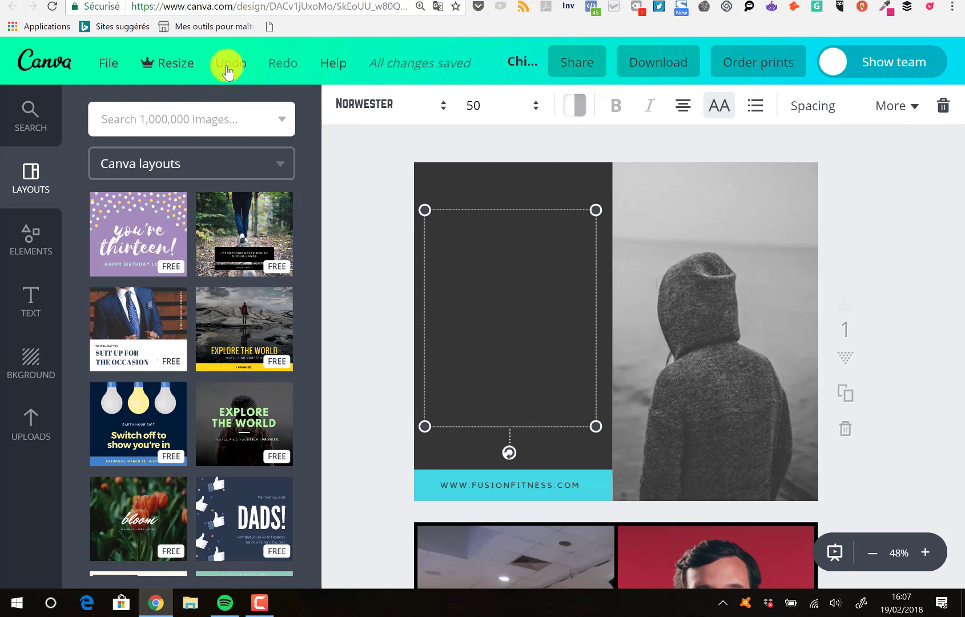
{"action": "left_click", "coordinate": [227, 70]}
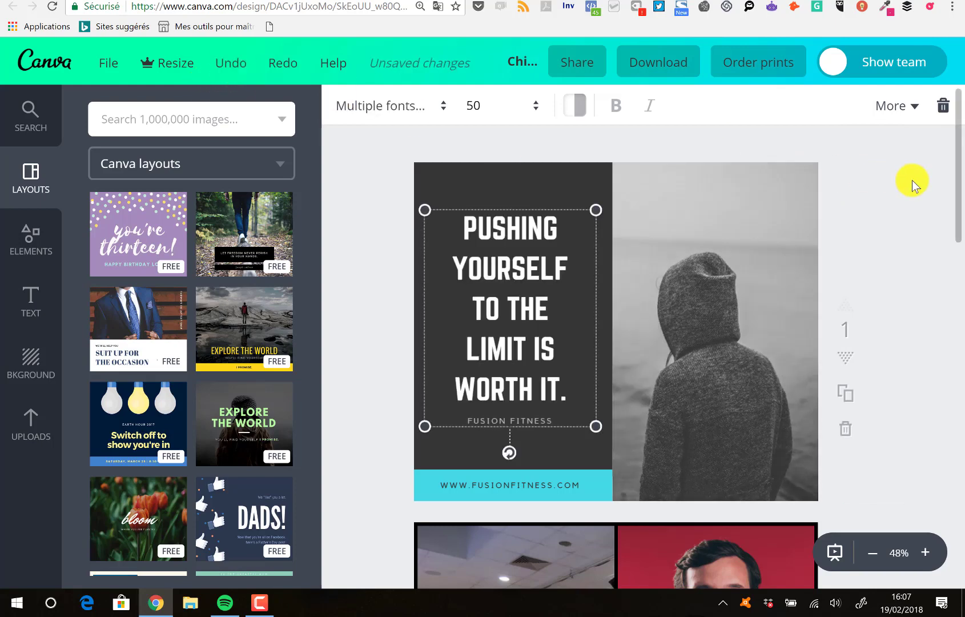
- Look through the filters available for the hooded figure photo, including the Grayscale one
{"action": "left_click", "coordinate": [789, 265]}
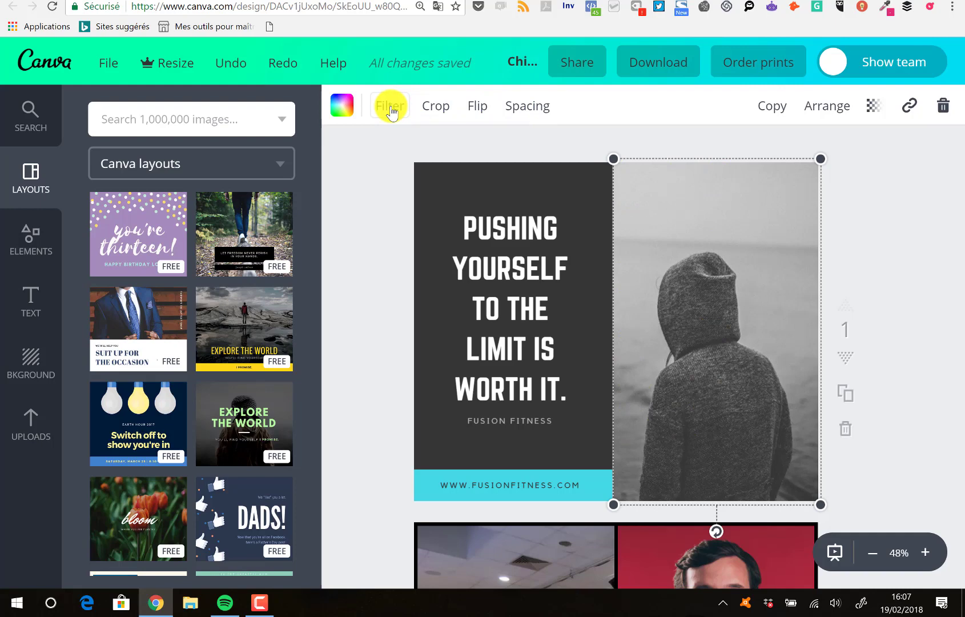
{"action": "left_click", "coordinate": [390, 109]}
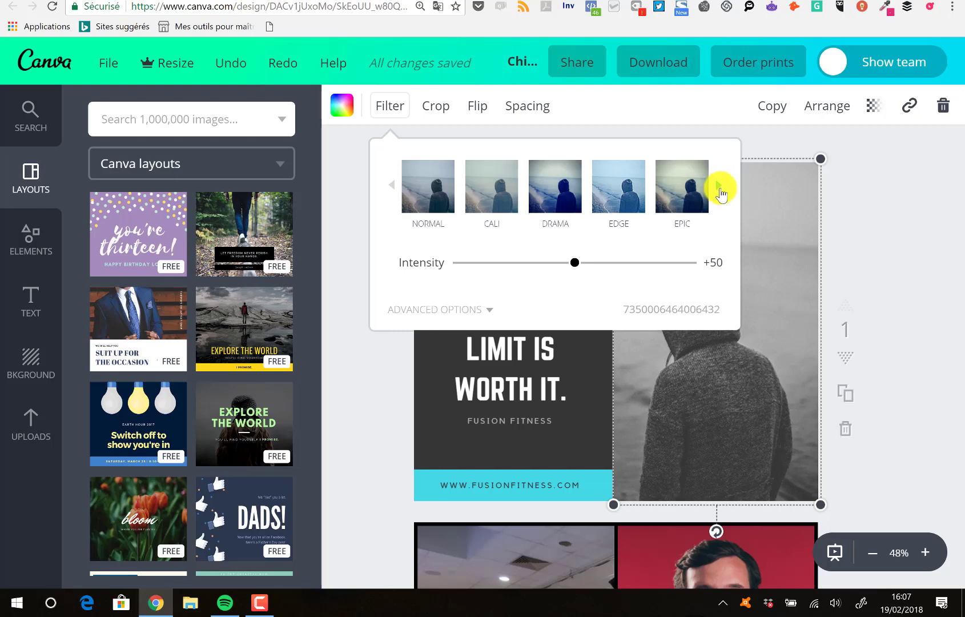
{"action": "left_click", "coordinate": [718, 186]}
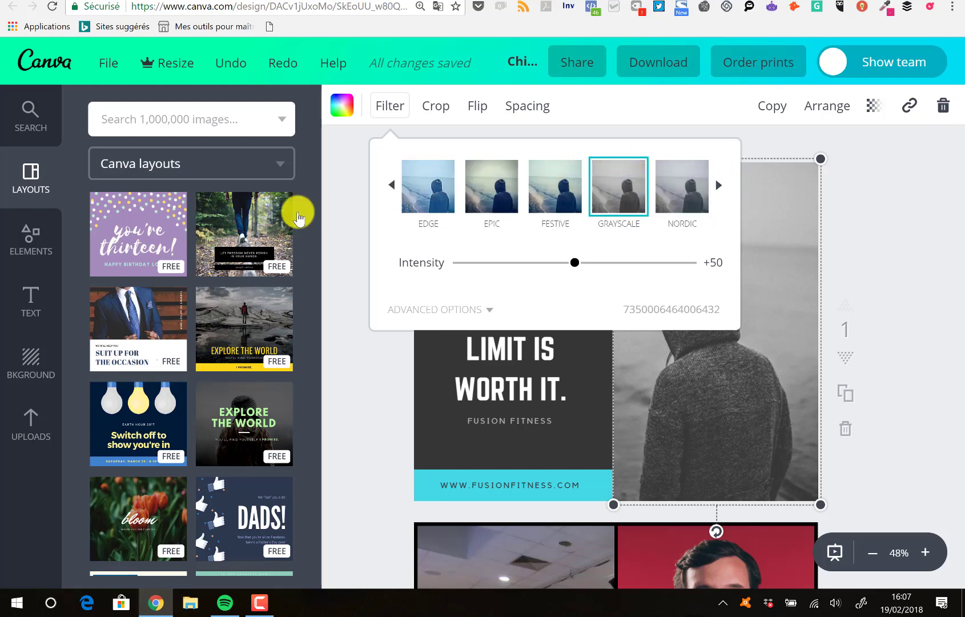
{"action": "left_click", "coordinate": [368, 164]}
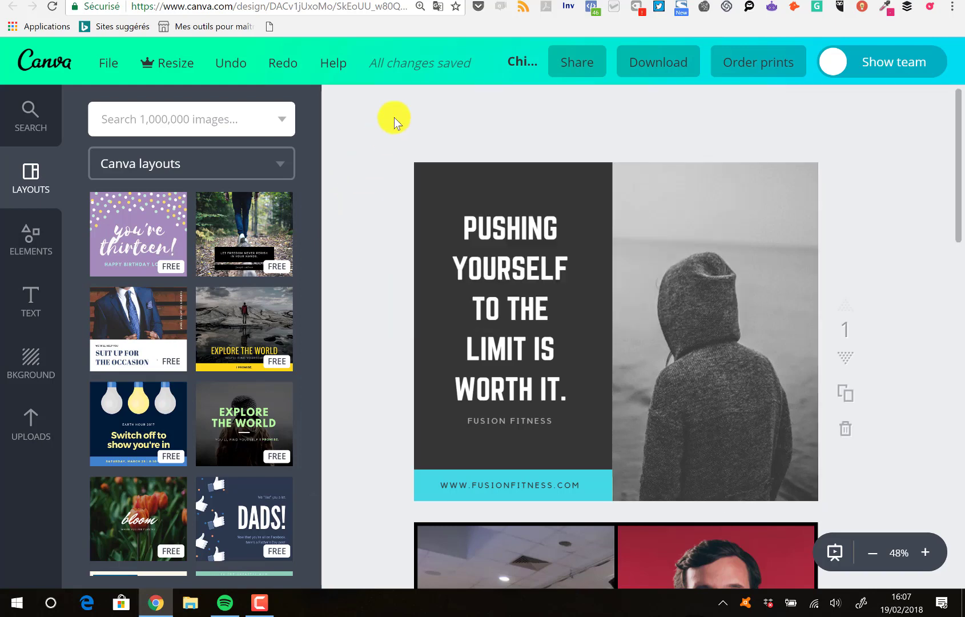
- Open the hooded figure photo for cropping and accept the existing crop, and view its horizontal and vertical flip options
{"action": "left_click", "coordinate": [653, 237]}
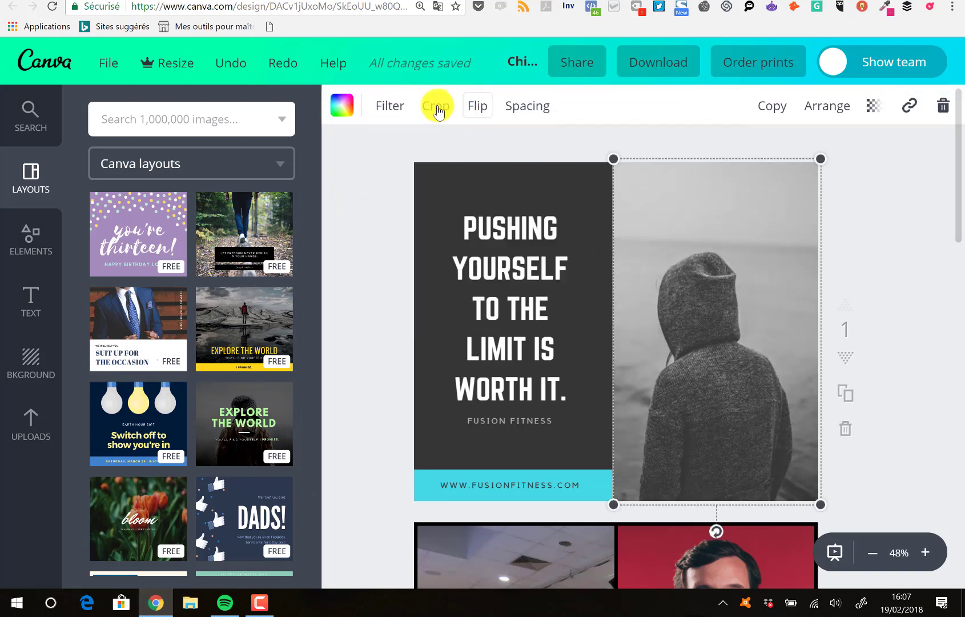
{"action": "left_click", "coordinate": [436, 107]}
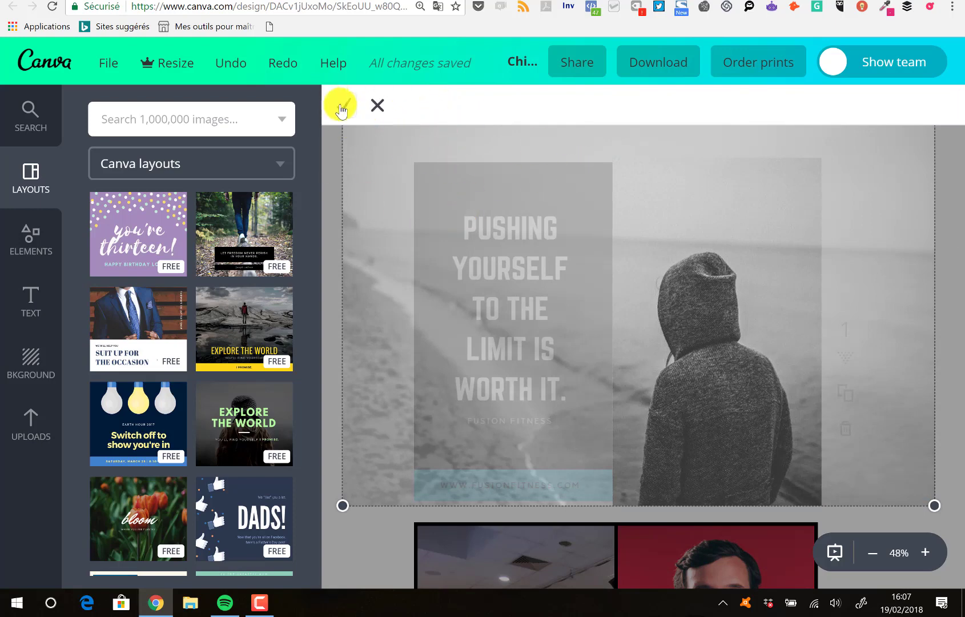
{"action": "left_click", "coordinate": [342, 106]}
{"action": "left_click", "coordinate": [480, 107]}
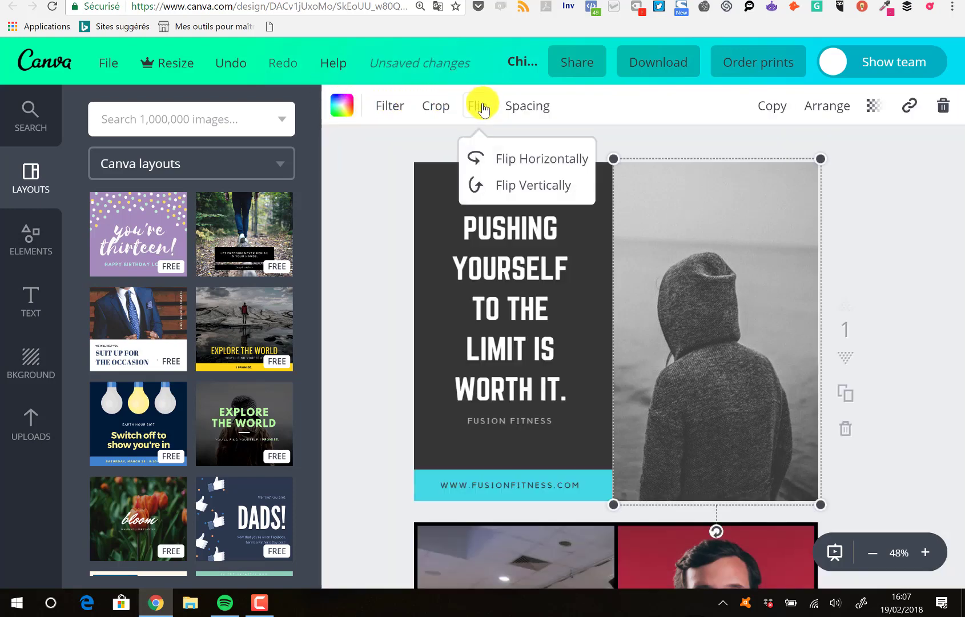
{"action": "left_click", "coordinate": [378, 234]}
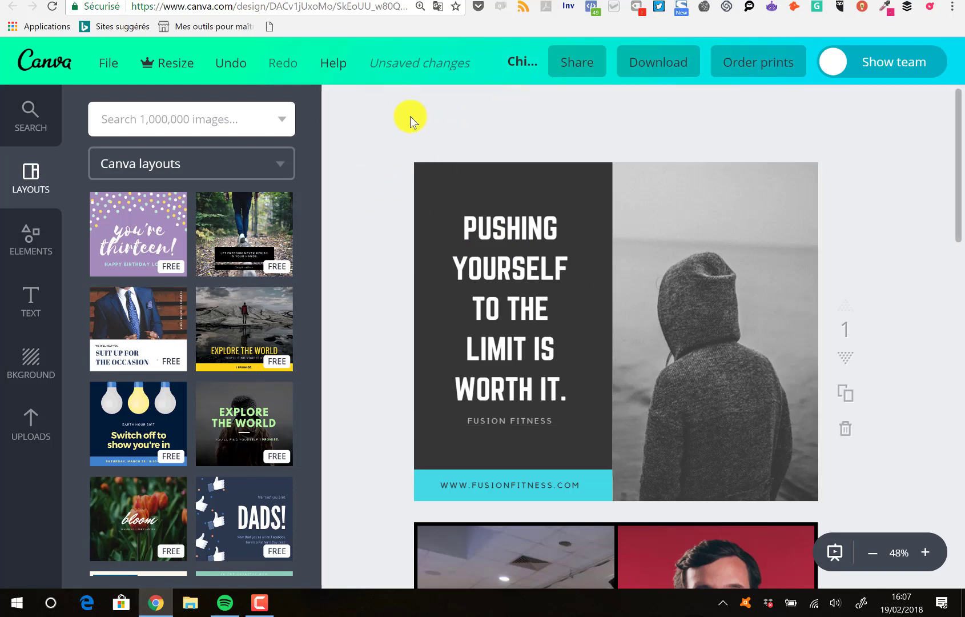
- Open the spacing setting of the hooded figure photo and leave it at 0
{"action": "left_click", "coordinate": [676, 224]}
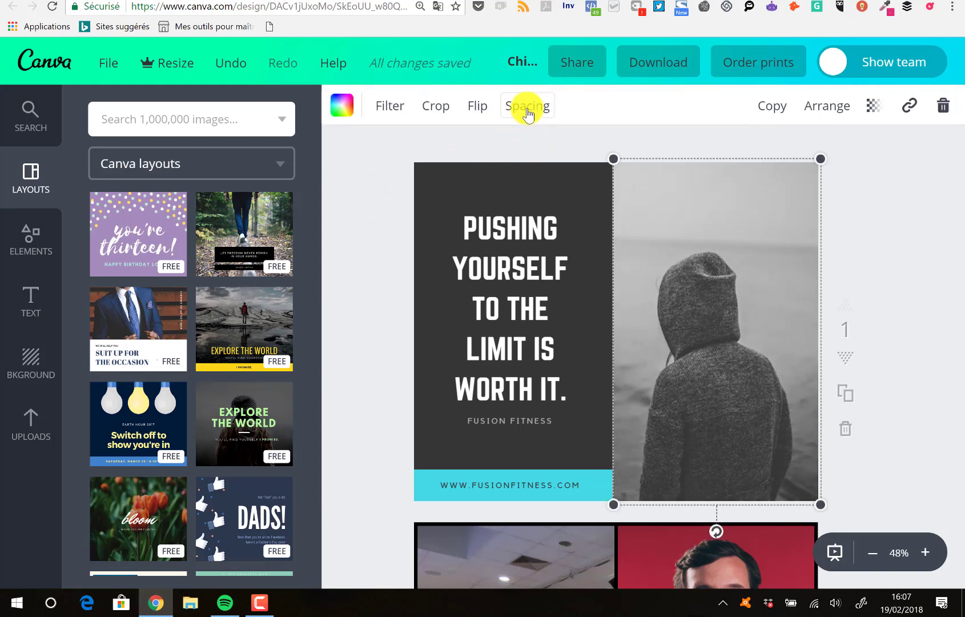
{"action": "left_click", "coordinate": [527, 114]}
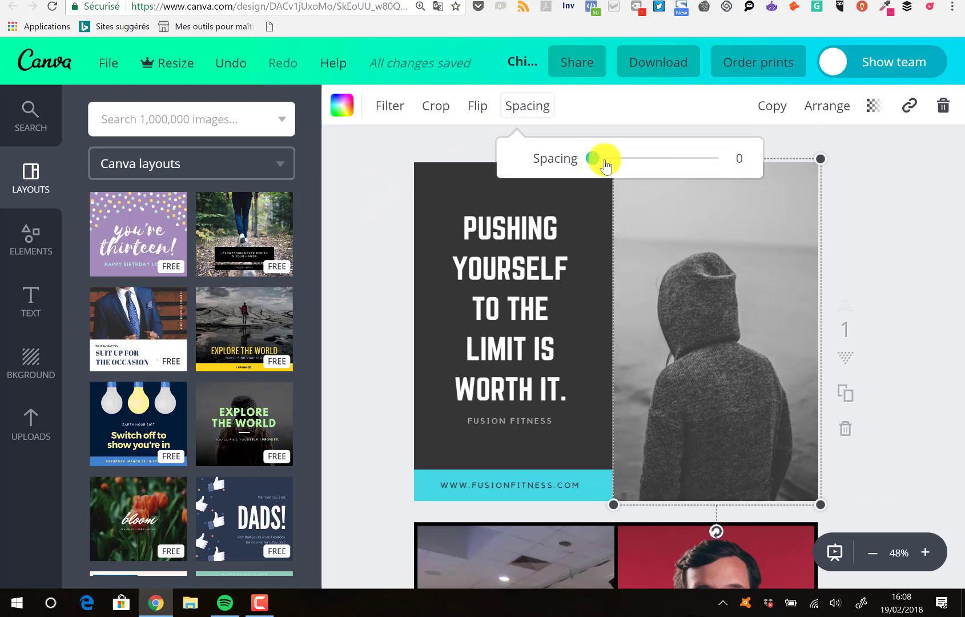
{"action": "left_click_drag", "start_coordinate": [604, 162], "coordinate": [578, 170]}
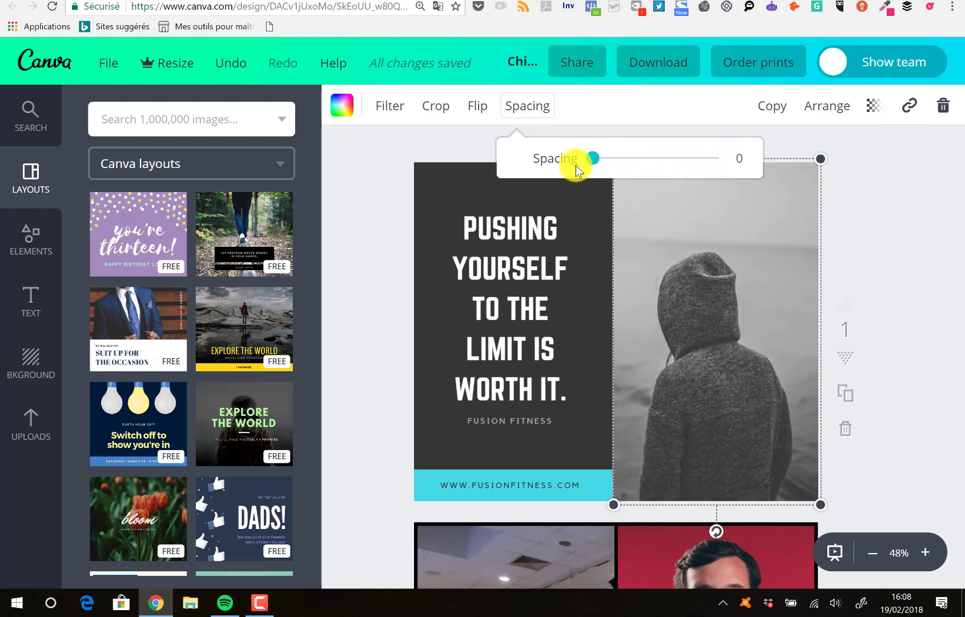
{"action": "left_click", "coordinate": [366, 218]}
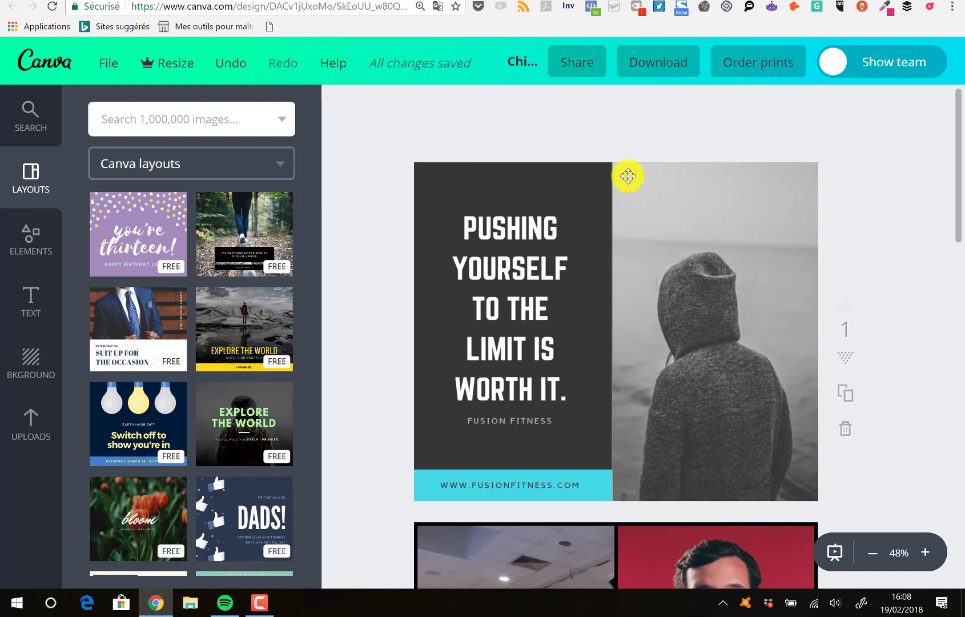
- Delete the hooded figure photo, keeping its empty frame beside the quote
{"action": "left_click", "coordinate": [634, 264]}
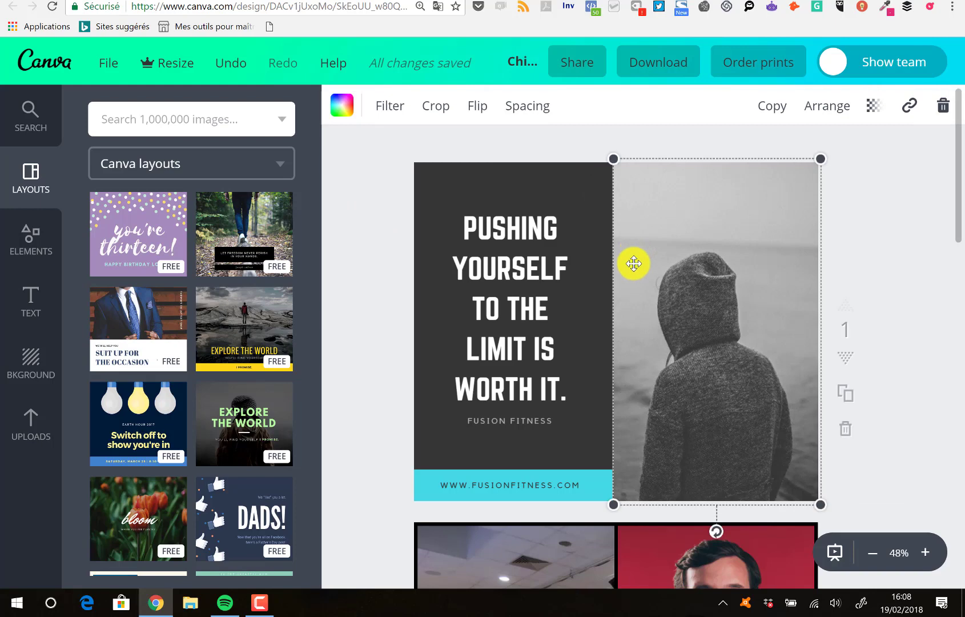
{"action": "key", "text": "Delete"}
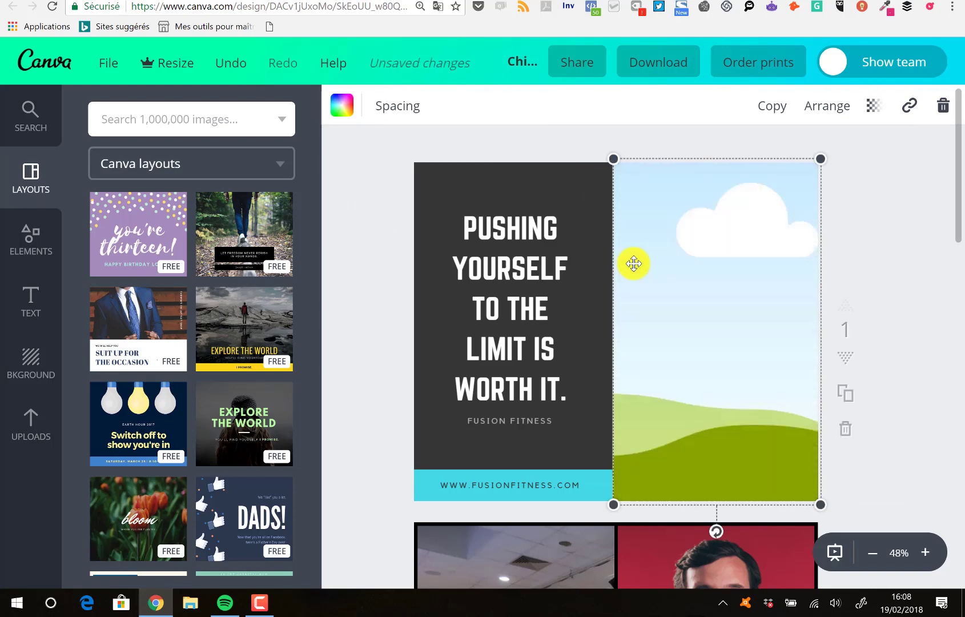
{"action": "left_click", "coordinate": [360, 178]}
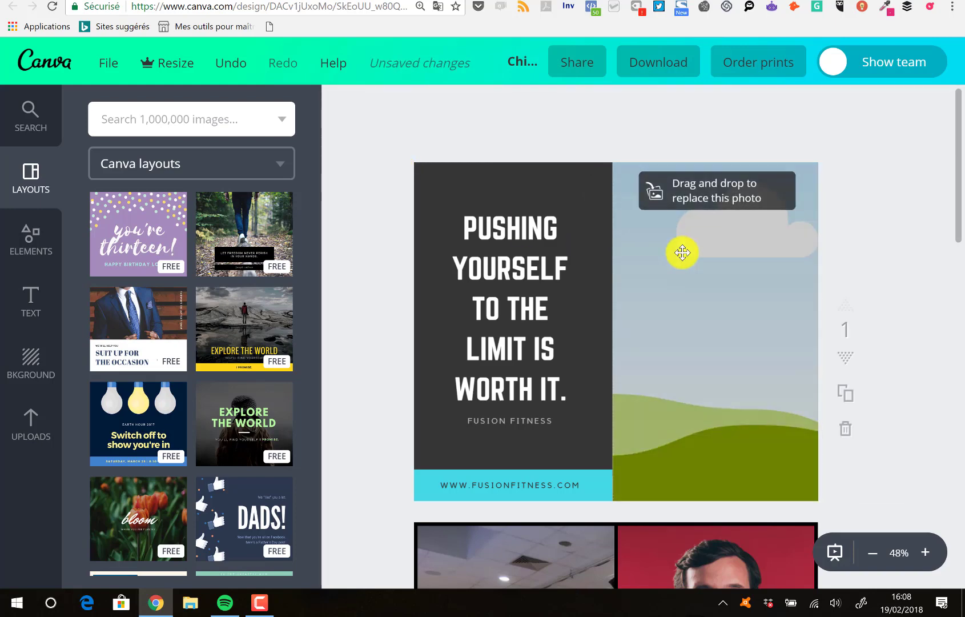
- Fill the empty frame with the uploaded photo of a man walking on a rocky shore
{"action": "left_click", "coordinate": [683, 253]}
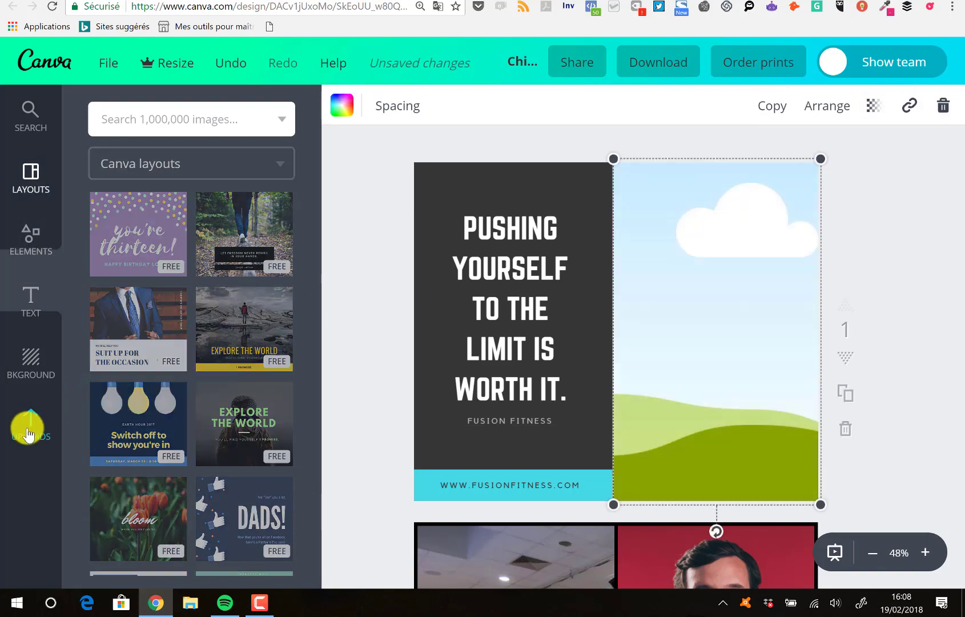
{"action": "left_click", "coordinate": [29, 434]}
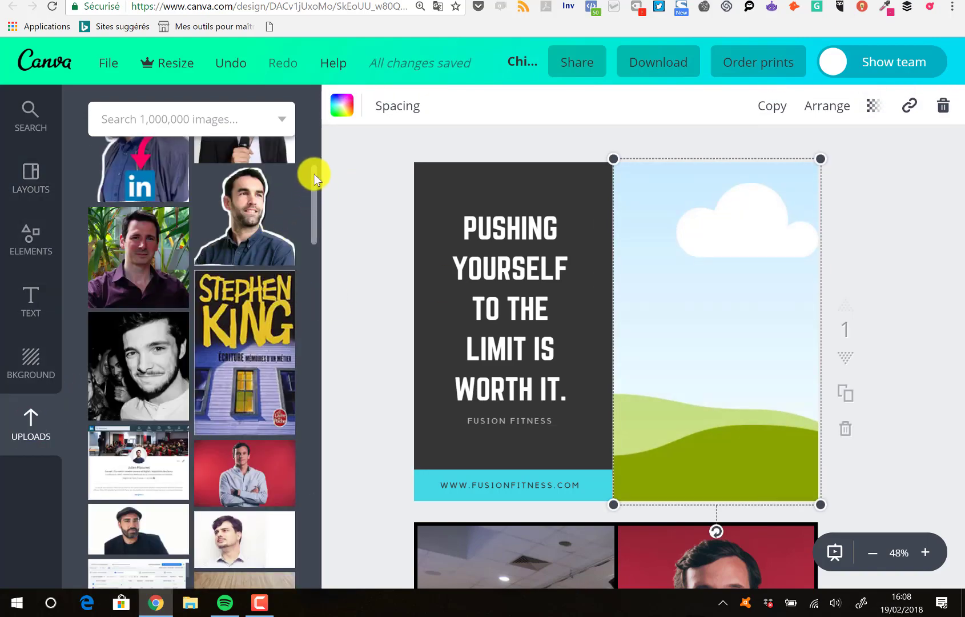
{"action": "left_click_drag", "start_coordinate": [315, 168], "coordinate": [317, 260]}
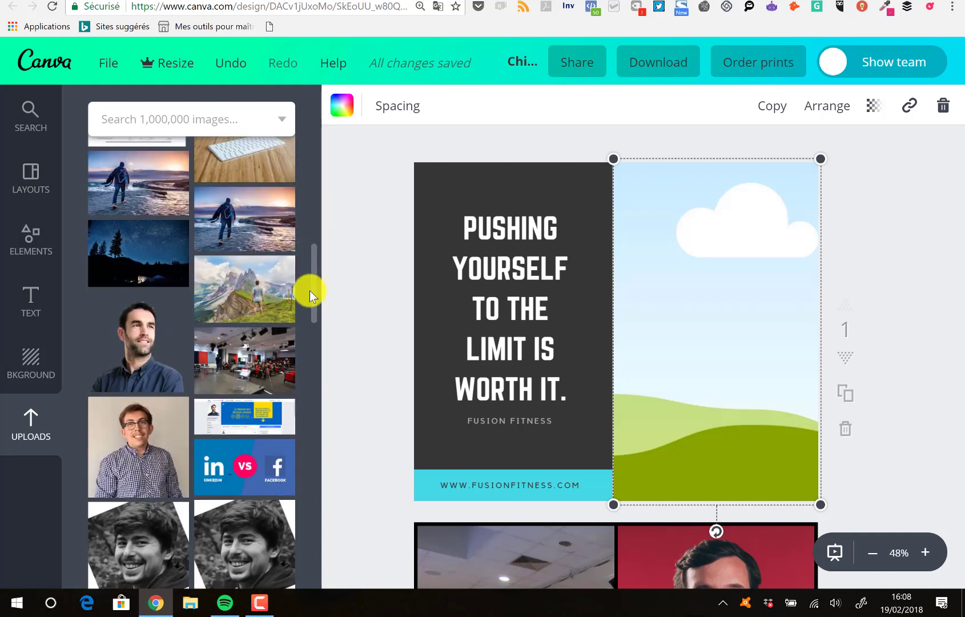
{"action": "left_click", "coordinate": [248, 234]}
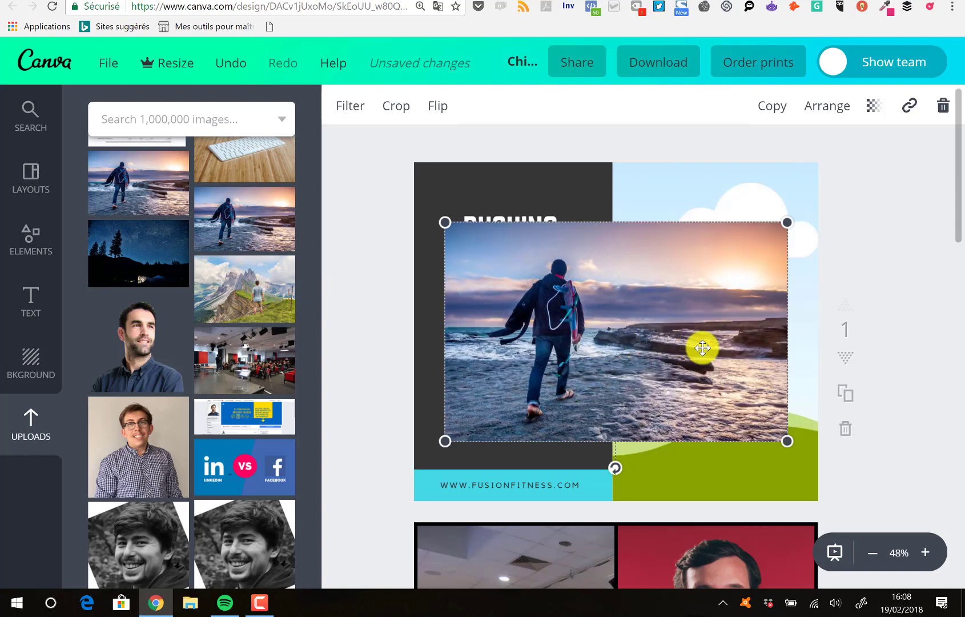
{"action": "left_click_drag", "start_coordinate": [703, 348], "coordinate": [722, 347]}
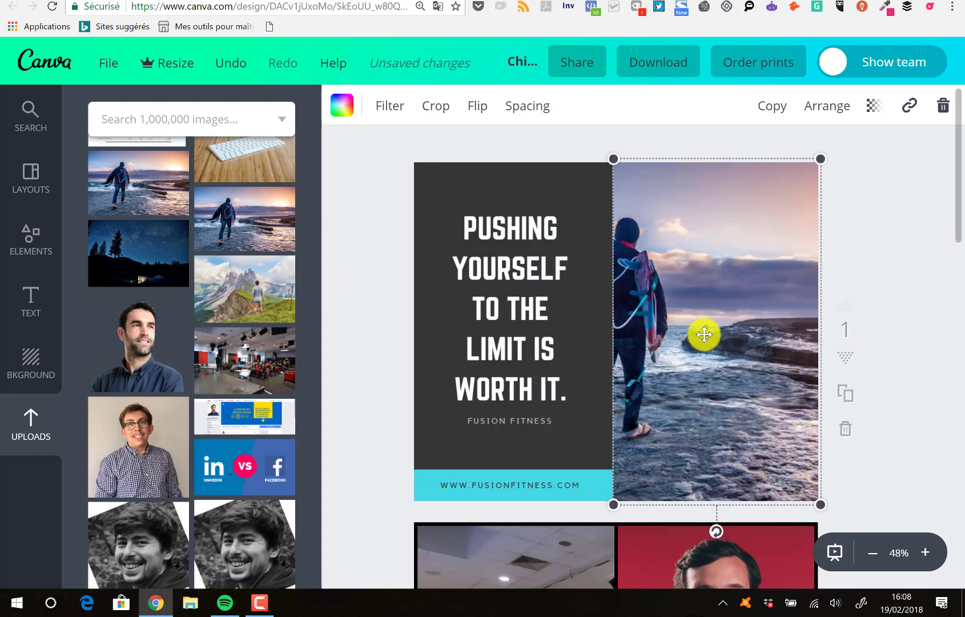
{"action": "left_click", "coordinate": [881, 216]}
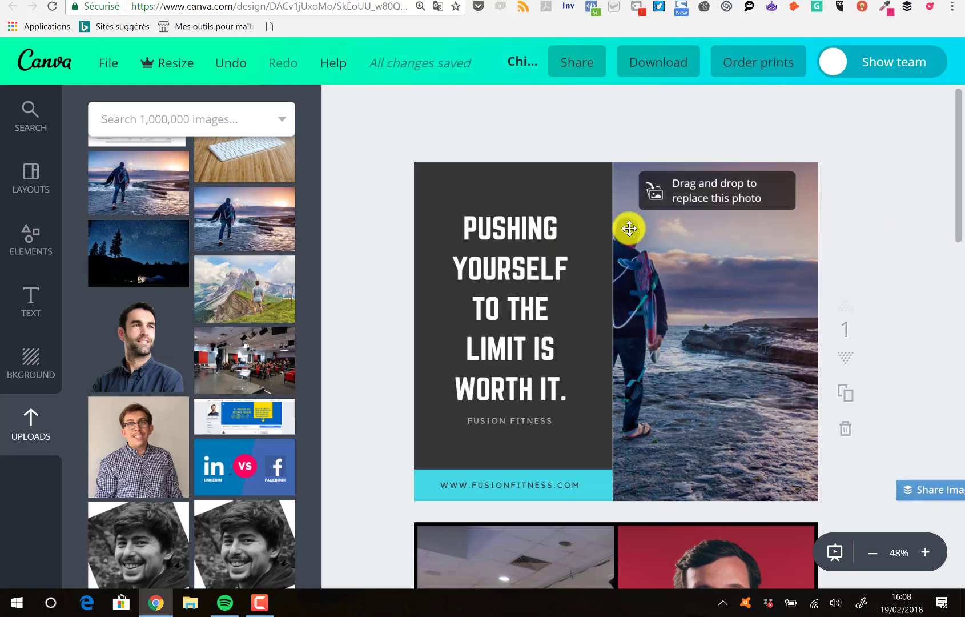
- Try moving the framed shore photo and shifting its crop to show more of the man, and undo both changes
{"action": "left_click", "coordinate": [694, 270]}
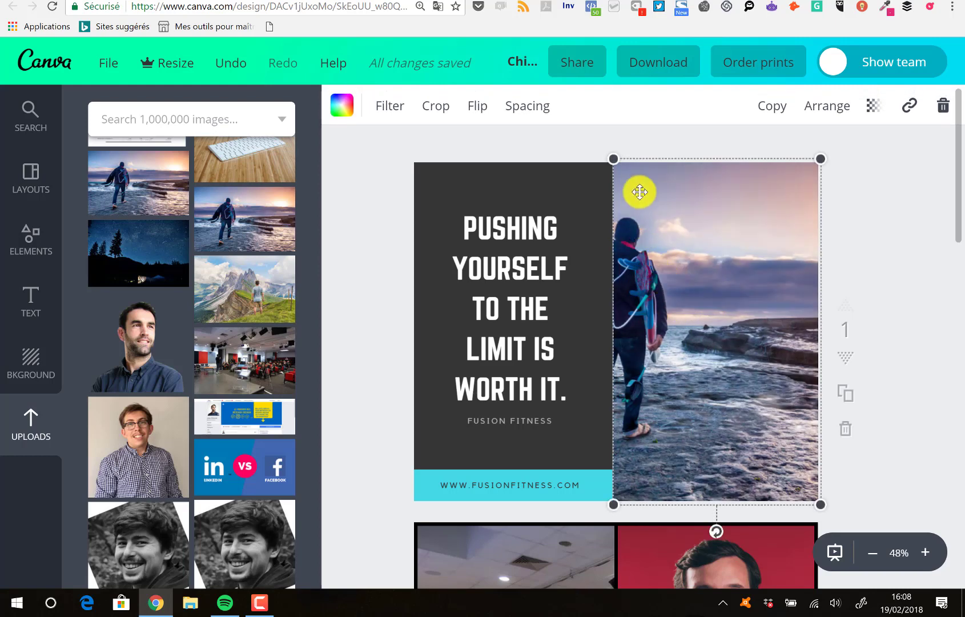
{"action": "left_click_drag", "start_coordinate": [660, 191], "coordinate": [720, 202]}
{"action": "double_click", "coordinate": [729, 249]}
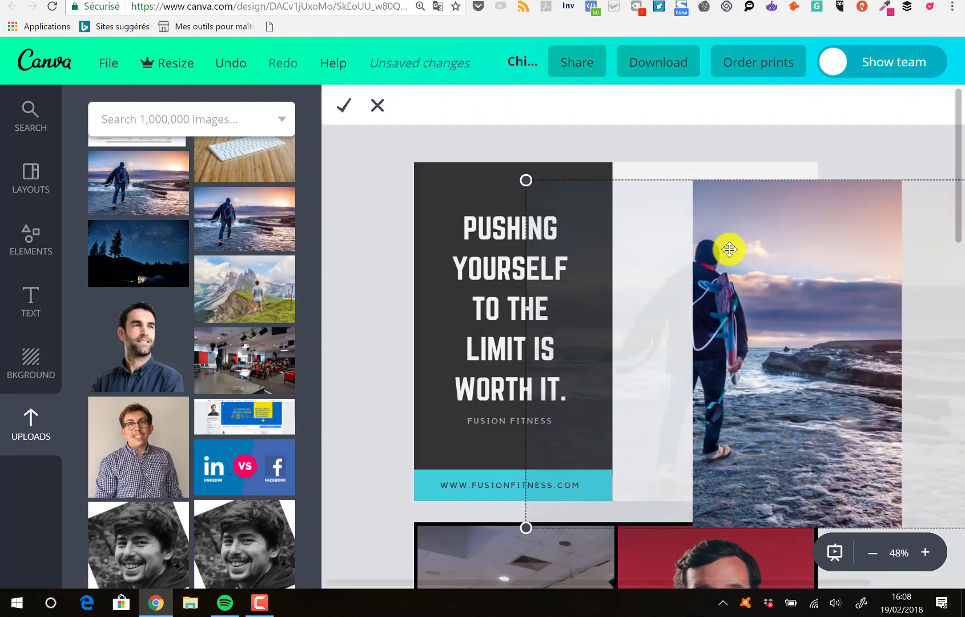
{"action": "left_click_drag", "start_coordinate": [732, 301], "coordinate": [755, 301]}
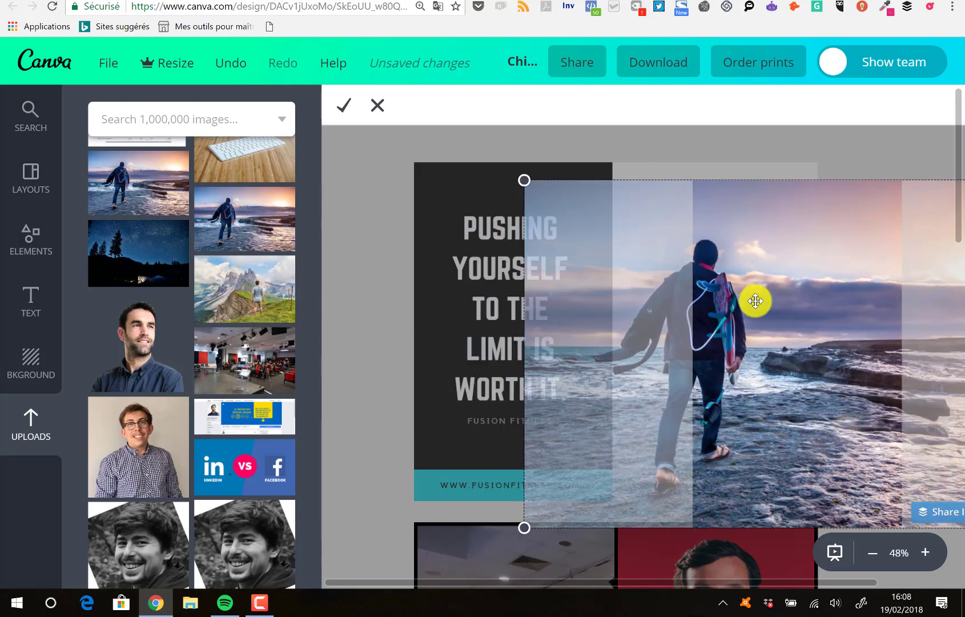
{"action": "left_click", "coordinate": [344, 105]}
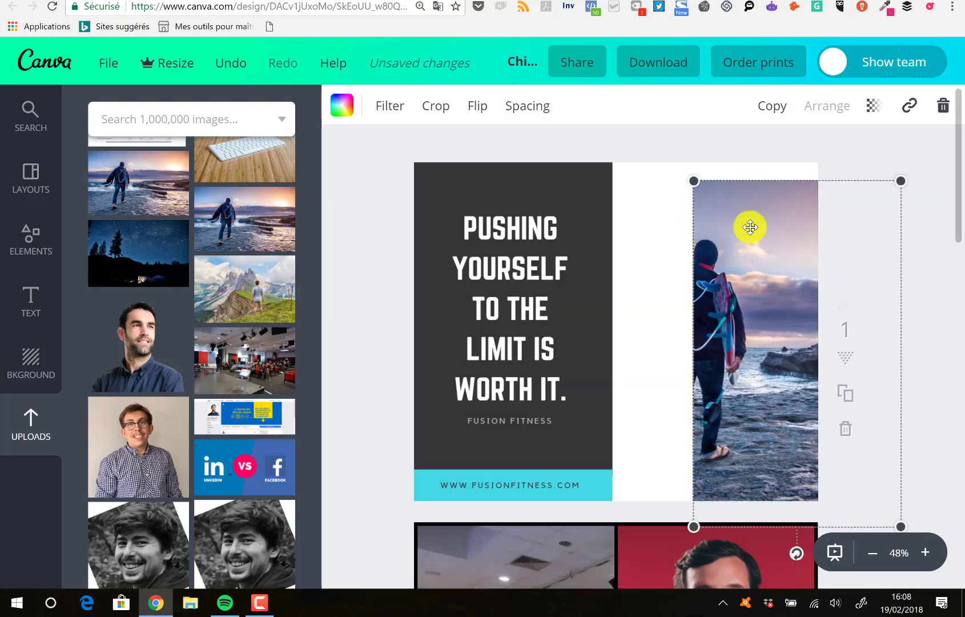
{"action": "left_click", "coordinate": [226, 72]}
{"action": "left_click", "coordinate": [227, 72]}
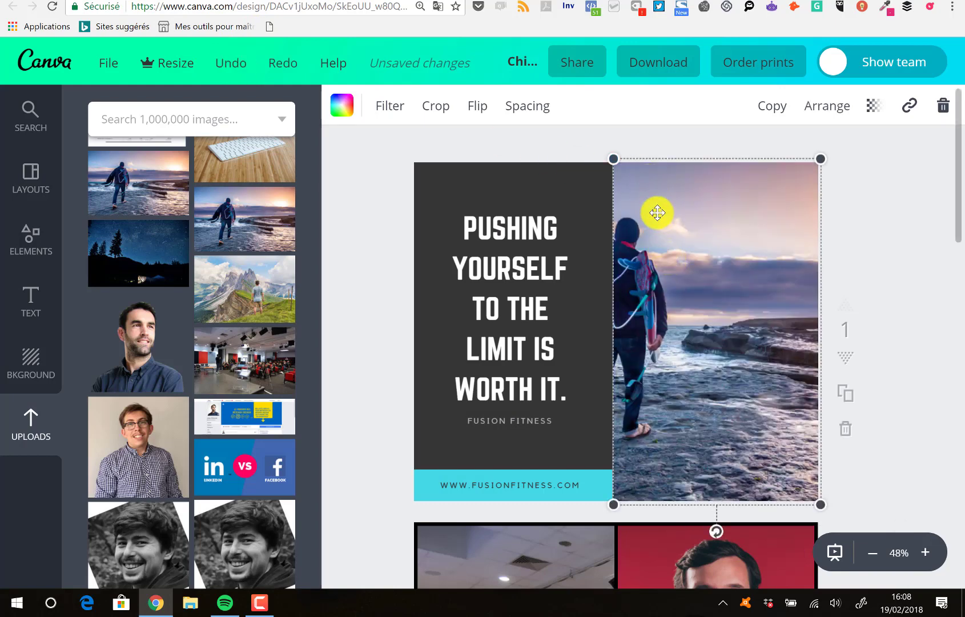
- Clear the frame and refill it with the shore photo, shifting the crop so the whole walking man is inside
{"action": "key", "text": "Delete"}
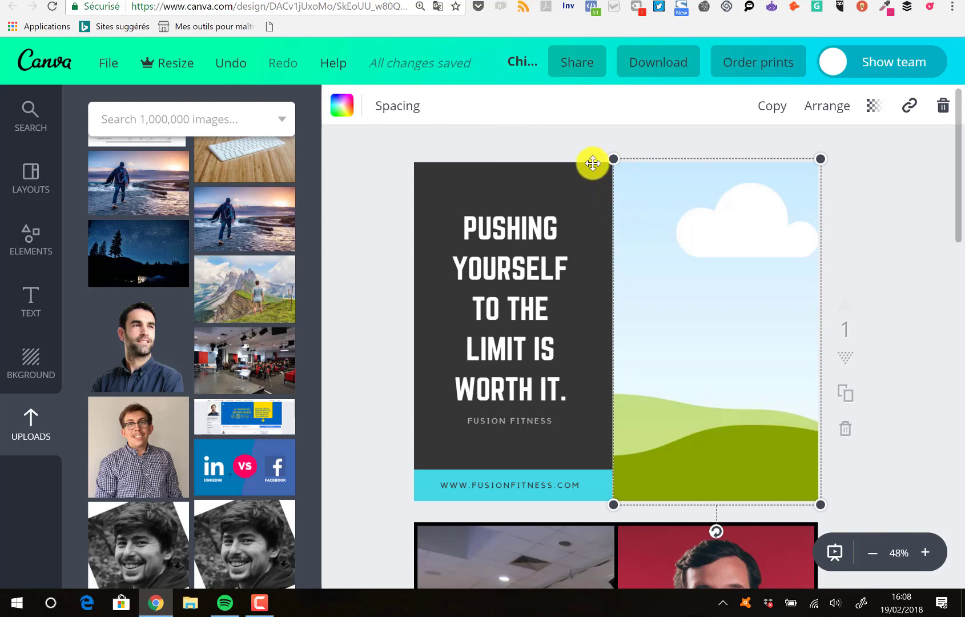
{"action": "left_click", "coordinate": [572, 146]}
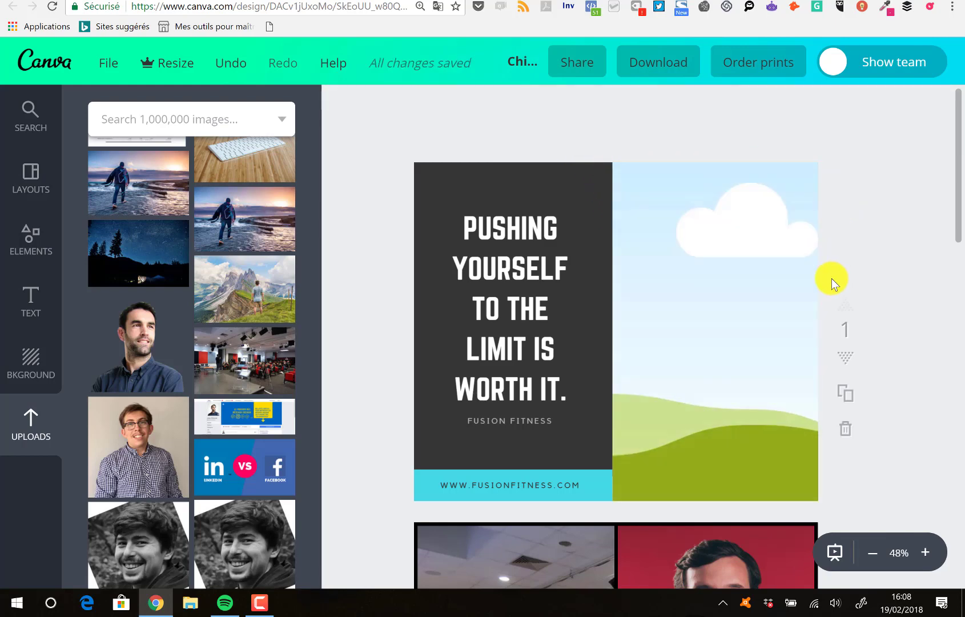
{"action": "mouse_move", "coordinate": [712, 379]}
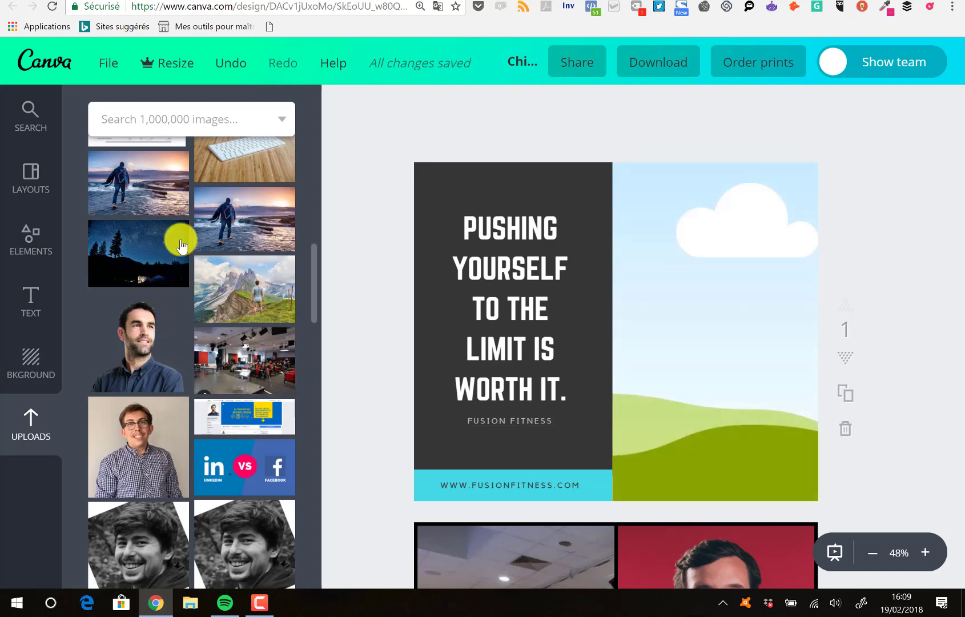
{"action": "left_click_drag", "start_coordinate": [625, 303], "coordinate": [794, 330]}
{"action": "double_click", "coordinate": [725, 342]}
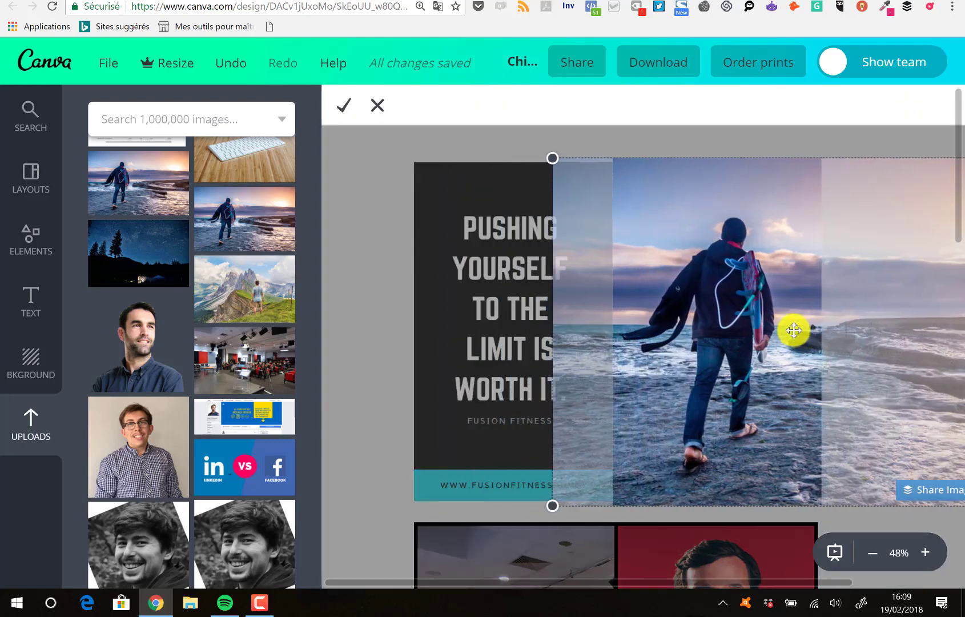
{"action": "left_click", "coordinate": [341, 104]}
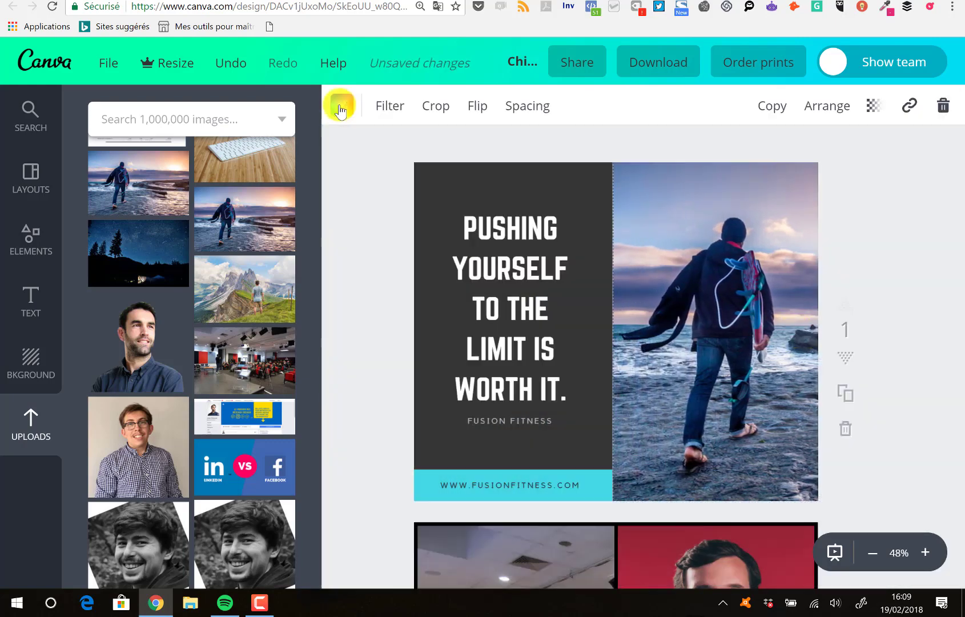
{"action": "left_click", "coordinate": [364, 252]}
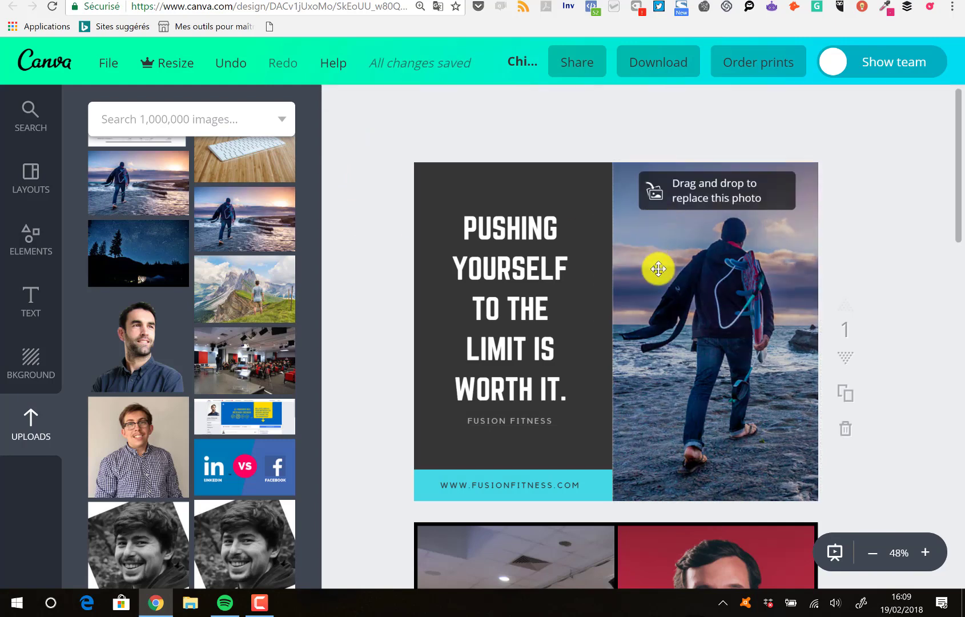
- Delete the shore photo beside the quote together with its empty frame
{"action": "left_click", "coordinate": [656, 271]}
{"action": "key", "text": "Delete"}
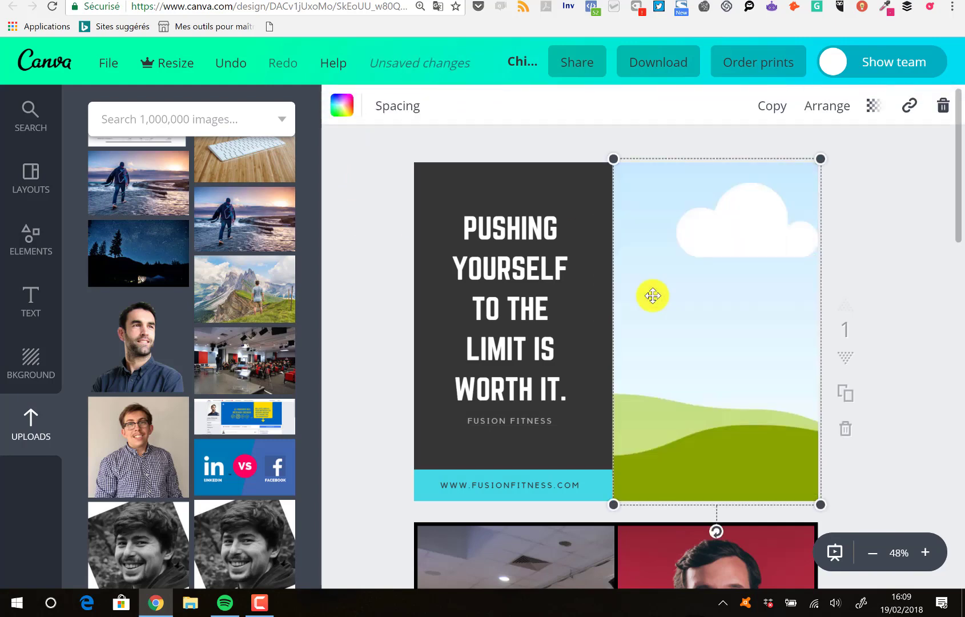
{"action": "key", "text": "Delete"}
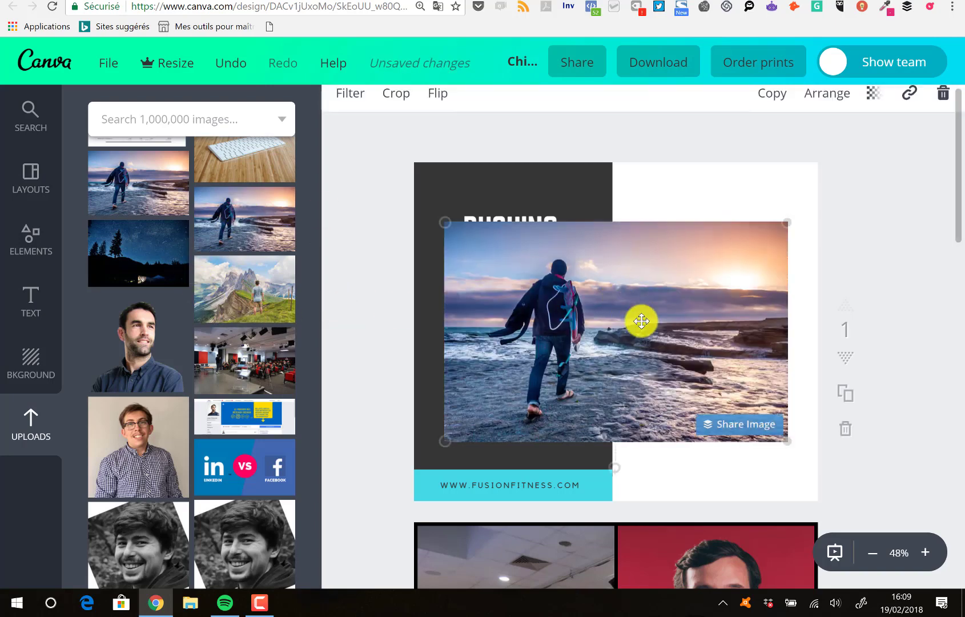
- Add the shore photo as a free image without a frame and enlarge it past the page edges
{"action": "left_click_drag", "start_coordinate": [663, 313], "coordinate": [672, 320]}
{"action": "left_click", "coordinate": [810, 429]}
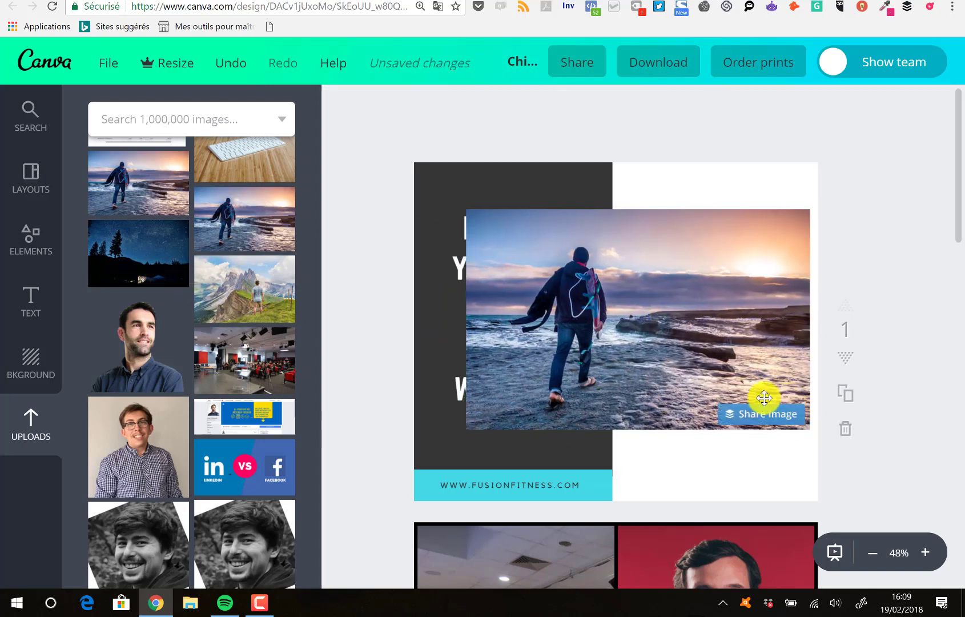
{"action": "left_click", "coordinate": [704, 329]}
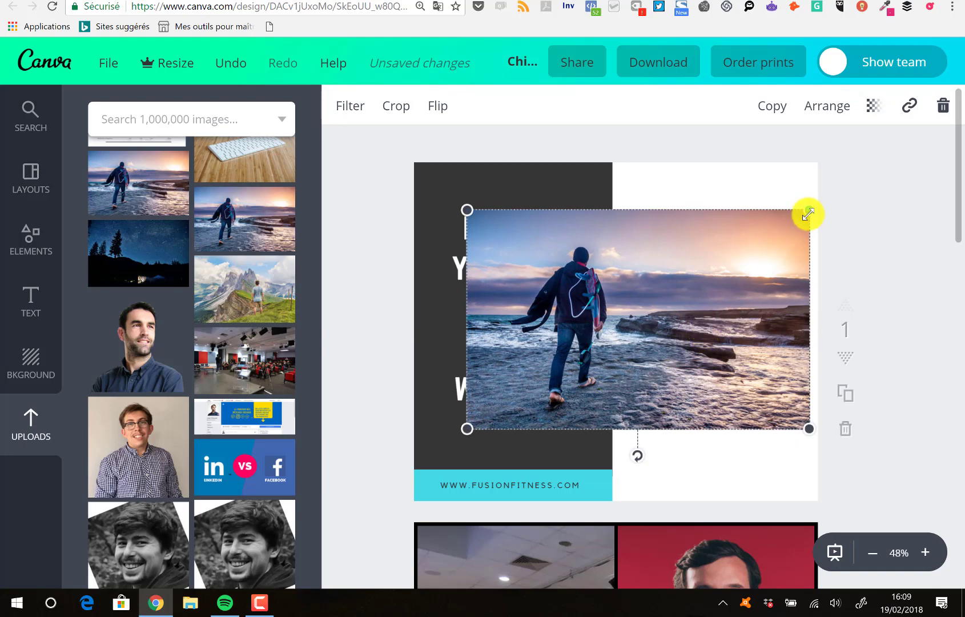
{"action": "left_click_drag", "start_coordinate": [867, 132], "coordinate": [913, 112]}
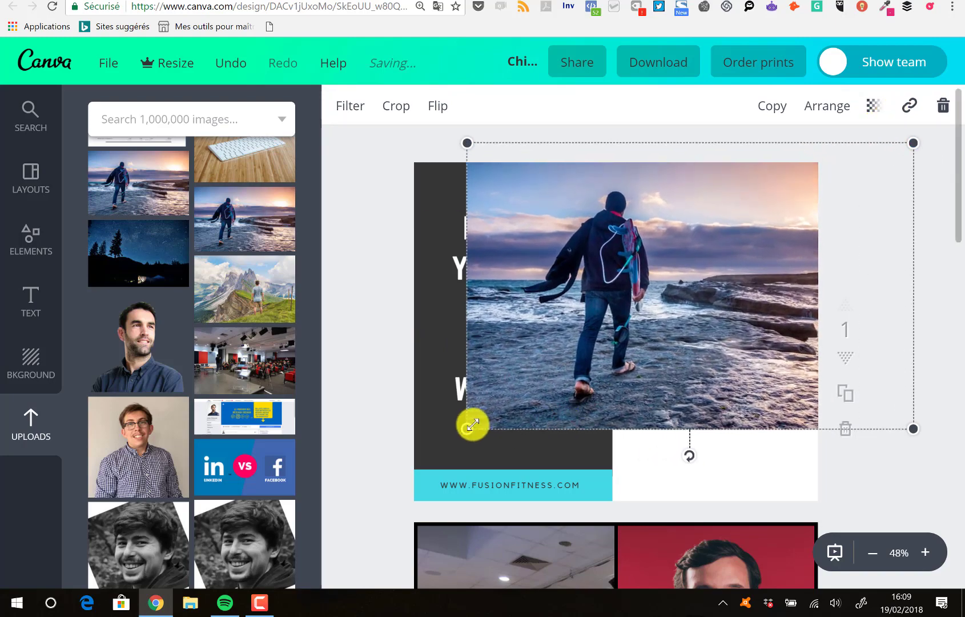
{"action": "left_click_drag", "start_coordinate": [470, 425], "coordinate": [323, 605]}
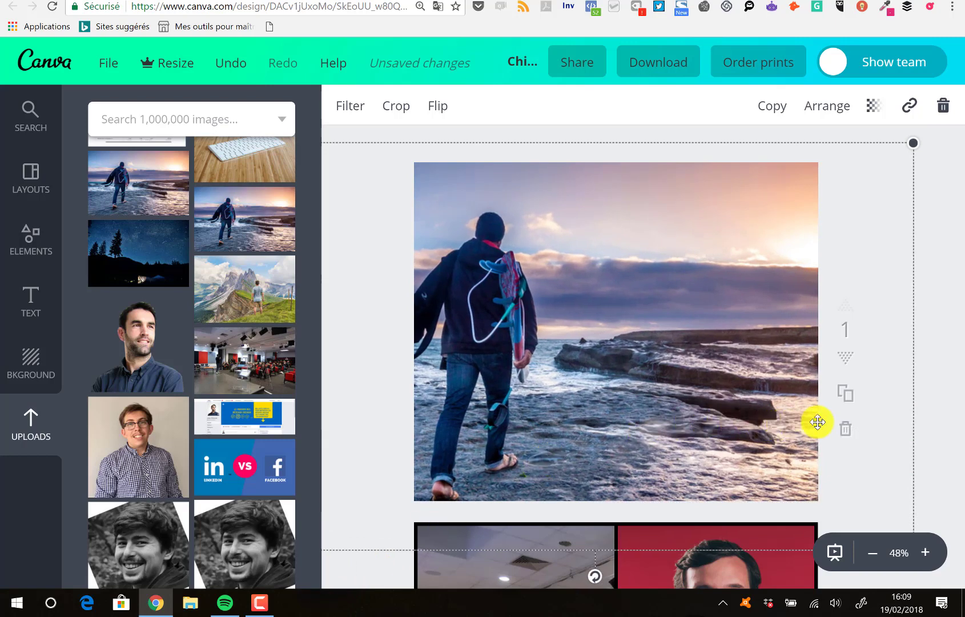
- Try placing the enlarged shore photo behind the other elements and moving the dark panel, and undo the changes
{"action": "left_click_drag", "start_coordinate": [818, 423], "coordinate": [736, 467]}
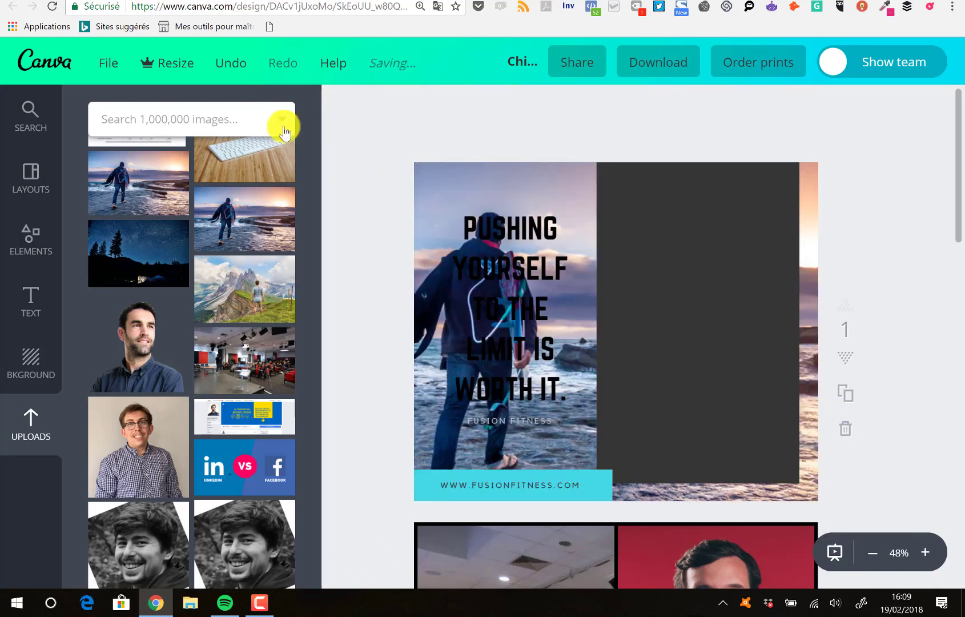
{"action": "left_click", "coordinate": [233, 69]}
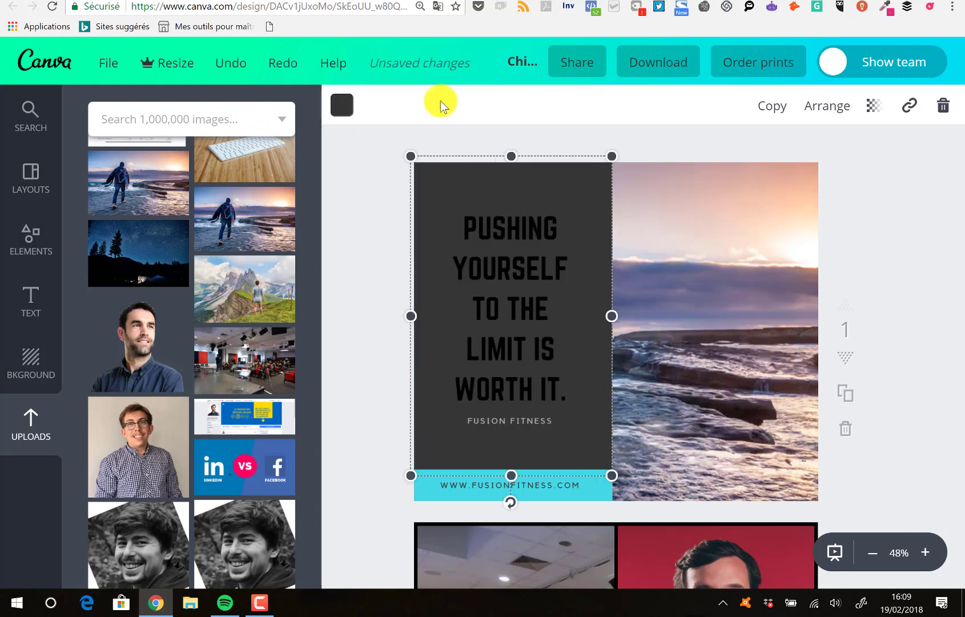
{"action": "left_click", "coordinate": [873, 180]}
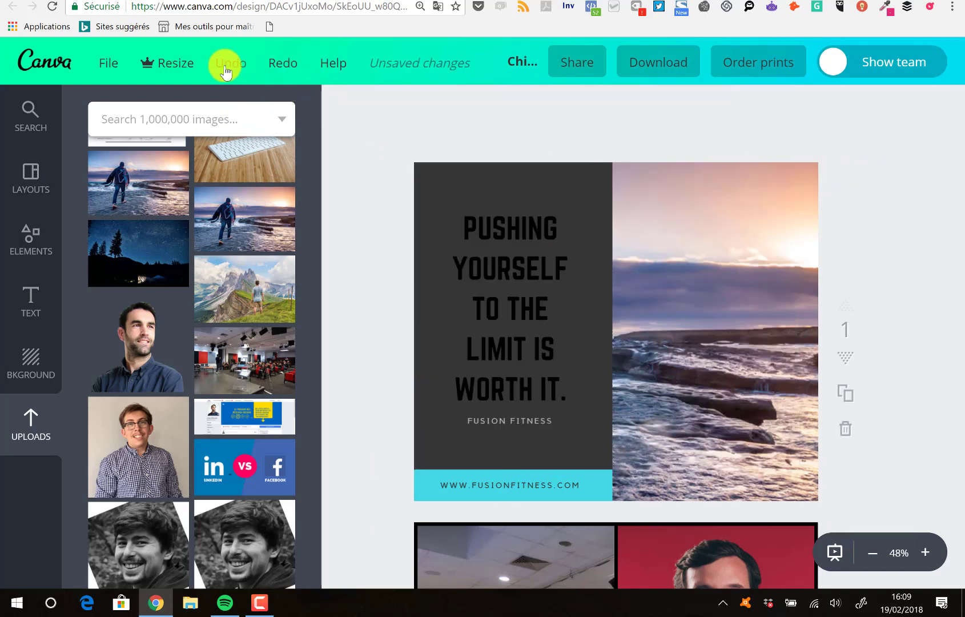
{"action": "left_click", "coordinate": [225, 70]}
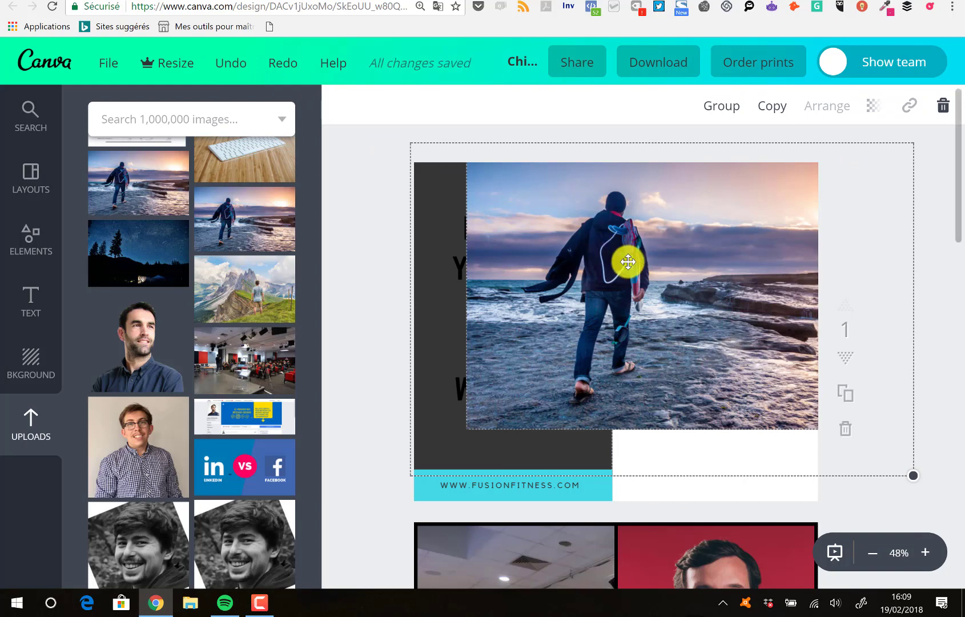
- Try moving the shore photo and the dark panel together, and undo the move
{"action": "left_click_drag", "start_coordinate": [629, 261], "coordinate": [662, 274]}
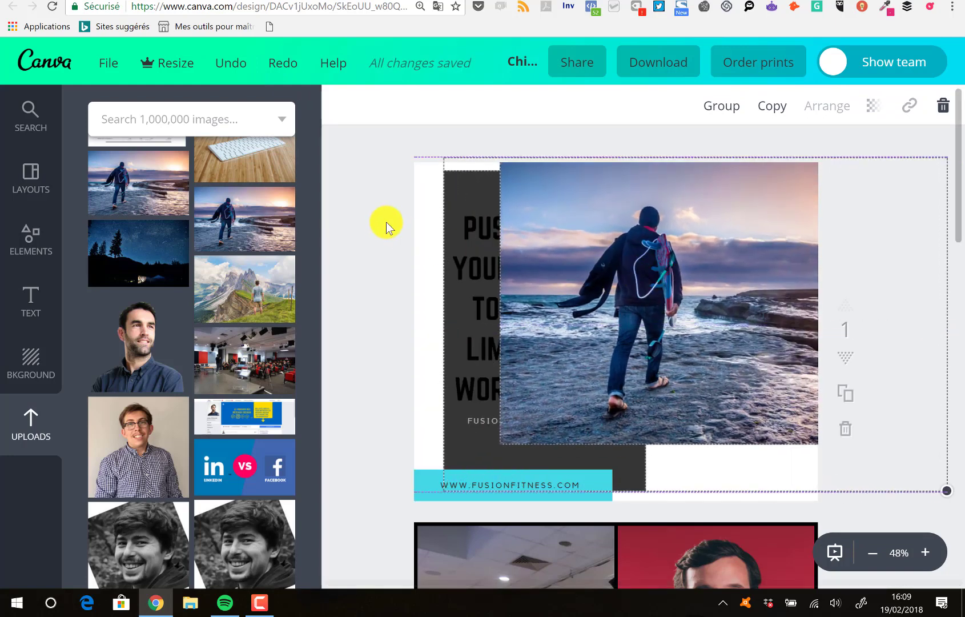
{"action": "left_click", "coordinate": [375, 202]}
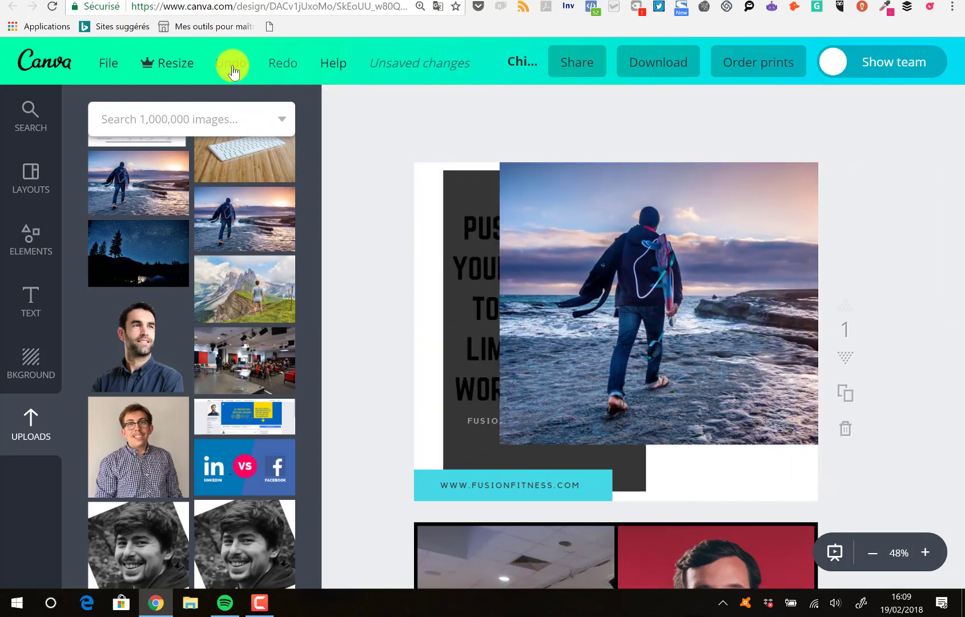
{"action": "left_click", "coordinate": [233, 71]}
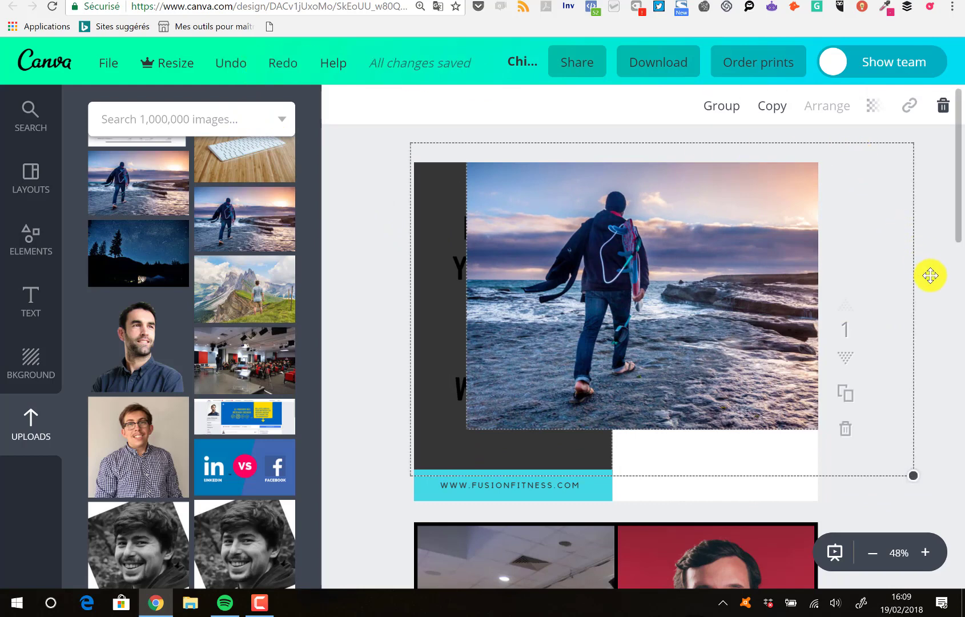
{"action": "left_click", "coordinate": [947, 483]}
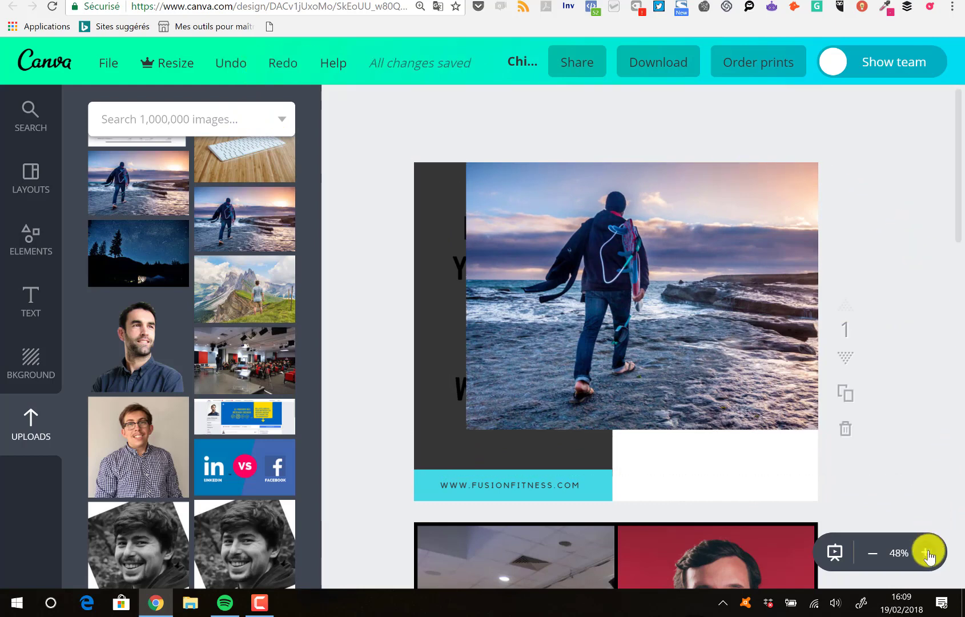
- Move the shore photo off the quote into the empty half of the page beside the dark panel
{"action": "left_click", "coordinate": [928, 553]}
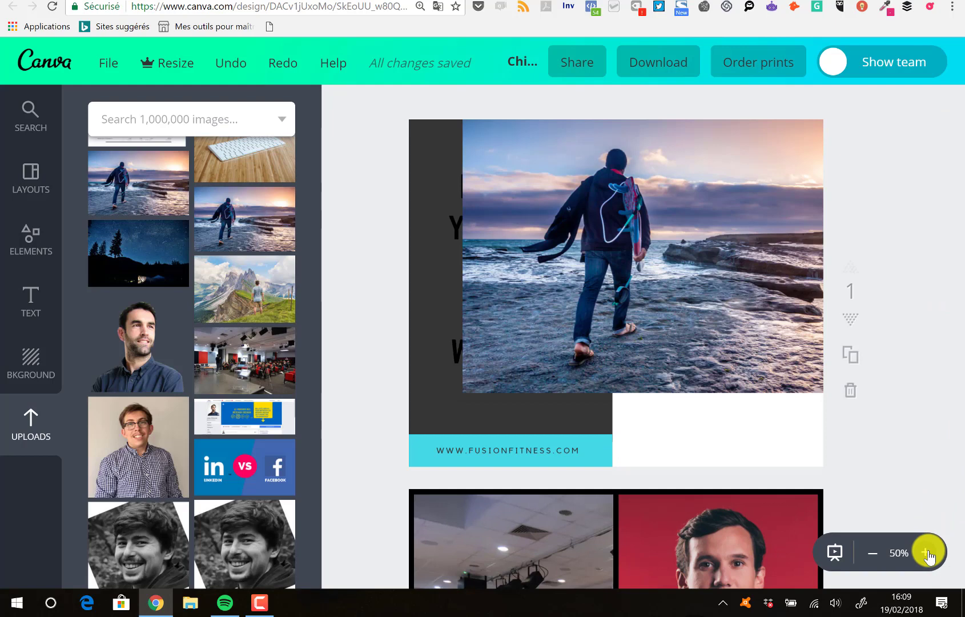
{"action": "left_click", "coordinate": [929, 553]}
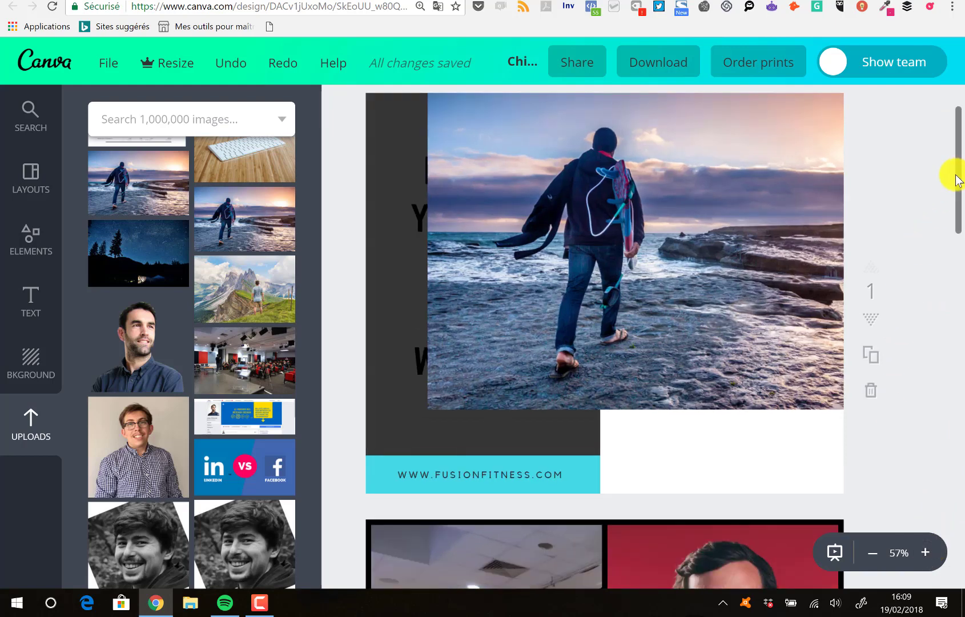
{"action": "left_click_drag", "start_coordinate": [957, 180], "coordinate": [959, 151]}
{"action": "left_click", "coordinate": [684, 348]}
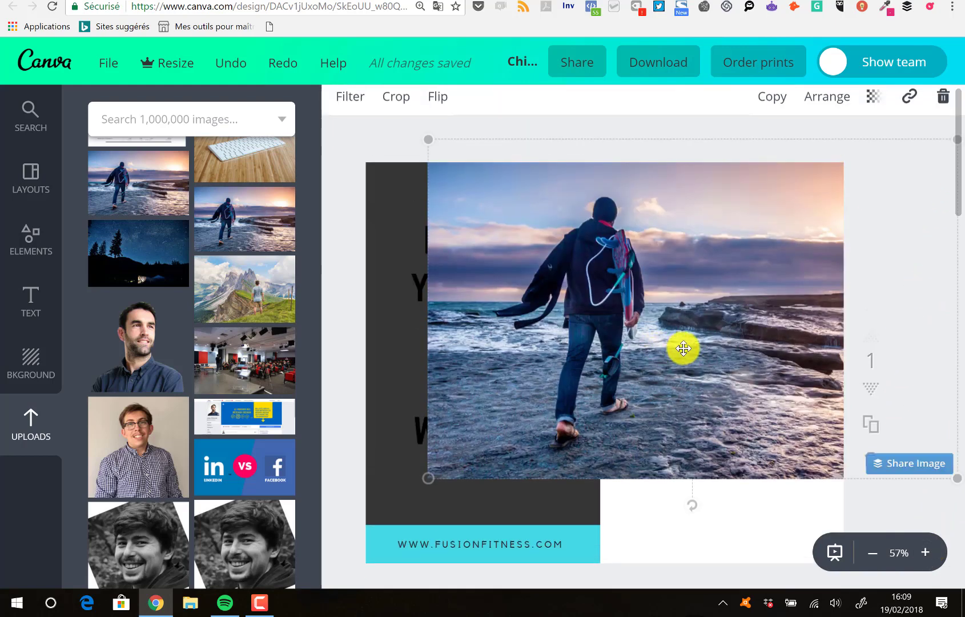
{"action": "left_click_drag", "start_coordinate": [684, 348], "coordinate": [872, 387]}
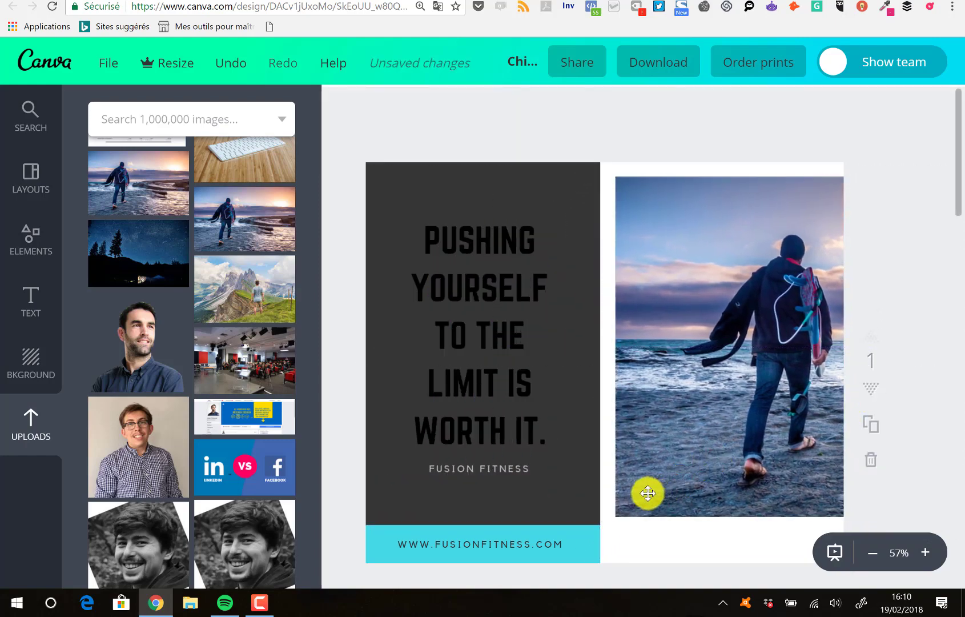
- Enlarge the shore photo until it extends past the page's upper and lower edges and overlaps the dark panel
{"action": "left_click", "coordinate": [618, 513]}
{"action": "left_click_drag", "start_coordinate": [617, 515], "coordinate": [577, 568]}
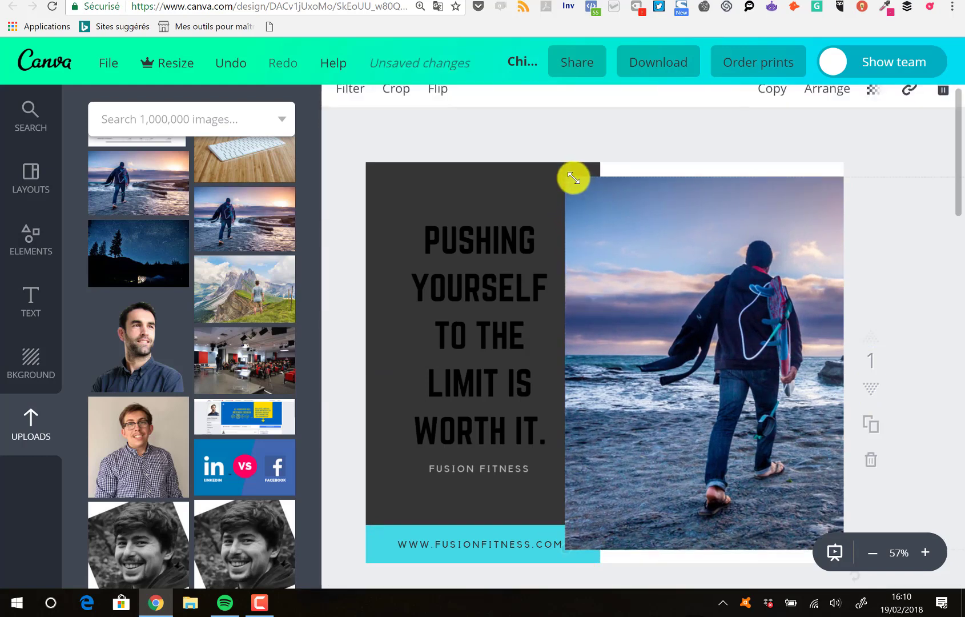
{"action": "left_click_drag", "start_coordinate": [573, 178], "coordinate": [534, 143]}
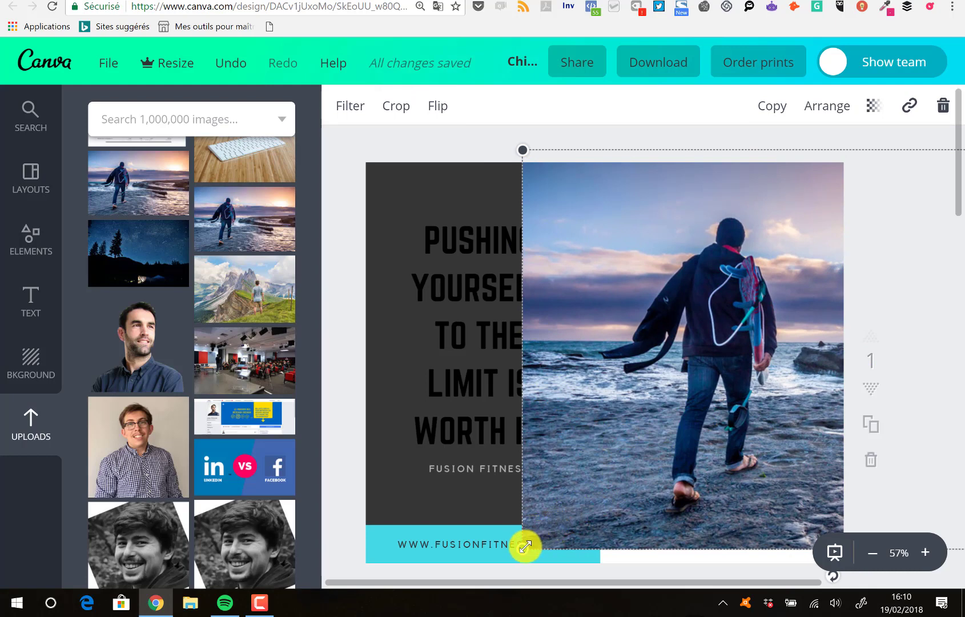
{"action": "left_click_drag", "start_coordinate": [517, 555], "coordinate": [493, 574]}
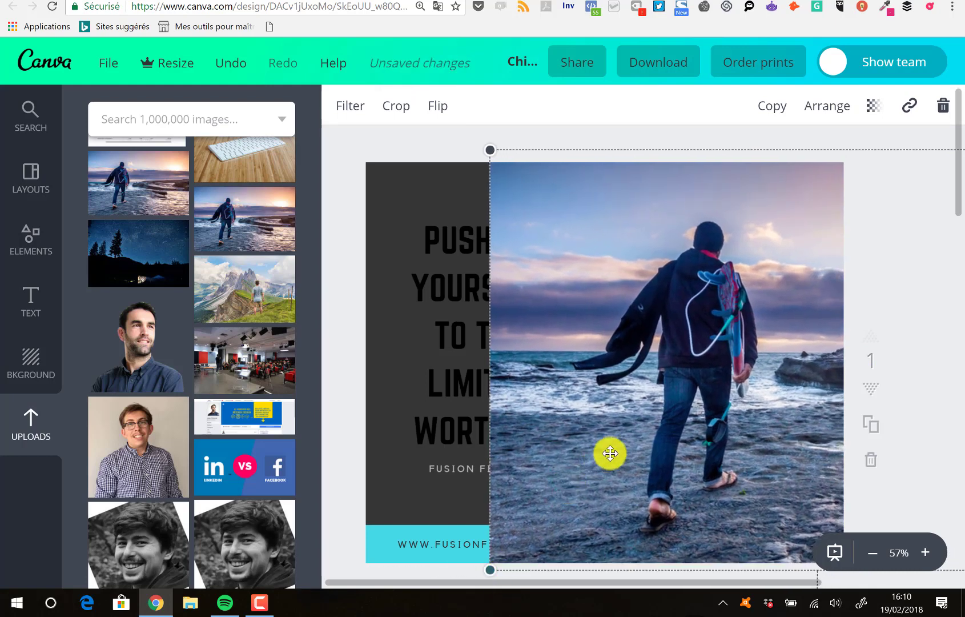
- Shift the enlarged shore photo sideways until the whole walking man shows on the page beside the quote, overlapping the dark panel's edge
{"action": "left_click_drag", "start_coordinate": [653, 441], "coordinate": [686, 452]}
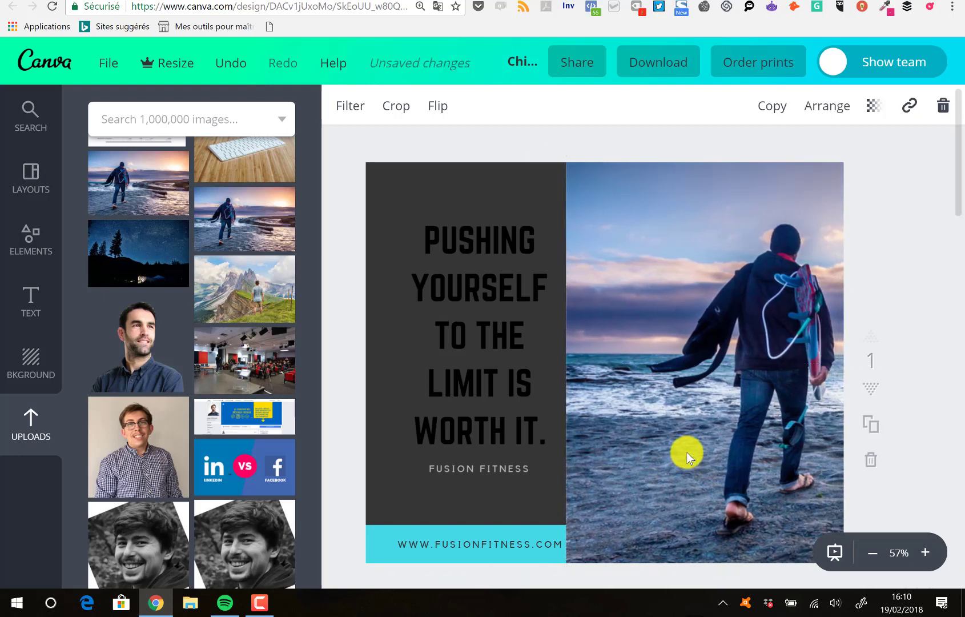
{"action": "left_click", "coordinate": [652, 389]}
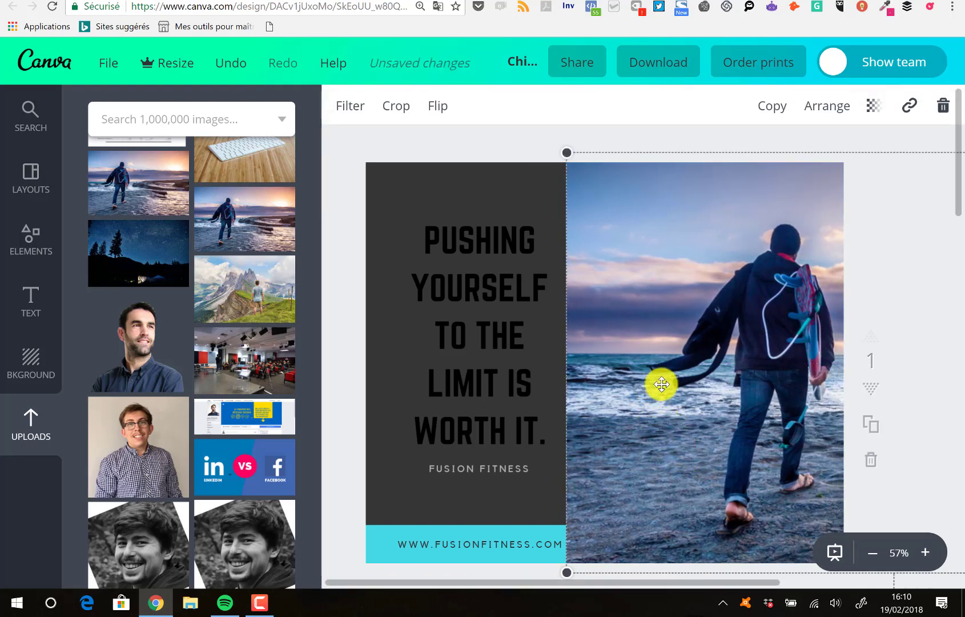
{"action": "right_click", "coordinate": [722, 369]}
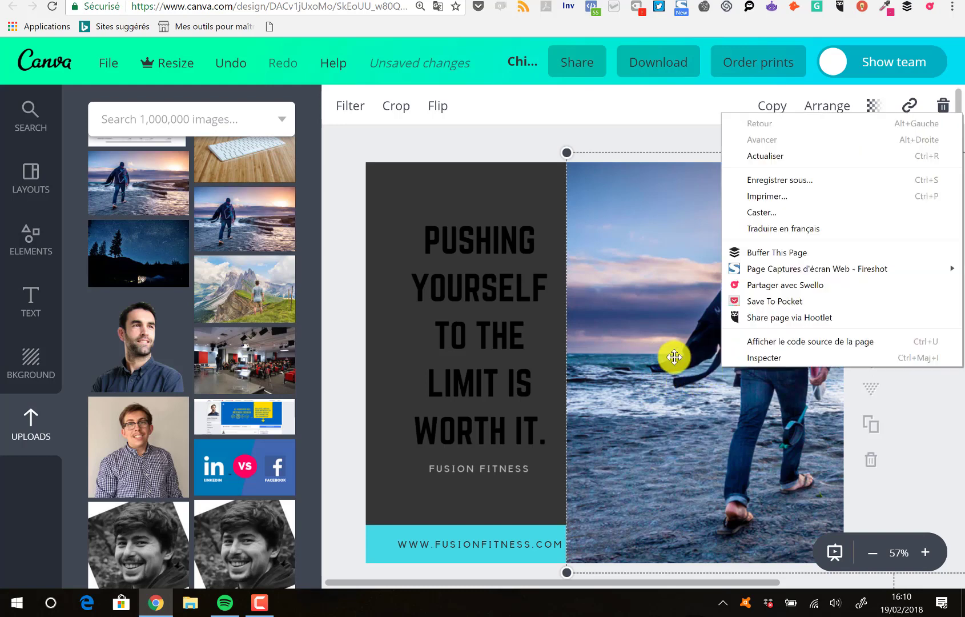
{"action": "left_click", "coordinate": [675, 357]}
{"action": "left_click_drag", "start_coordinate": [674, 357], "coordinate": [699, 351]}
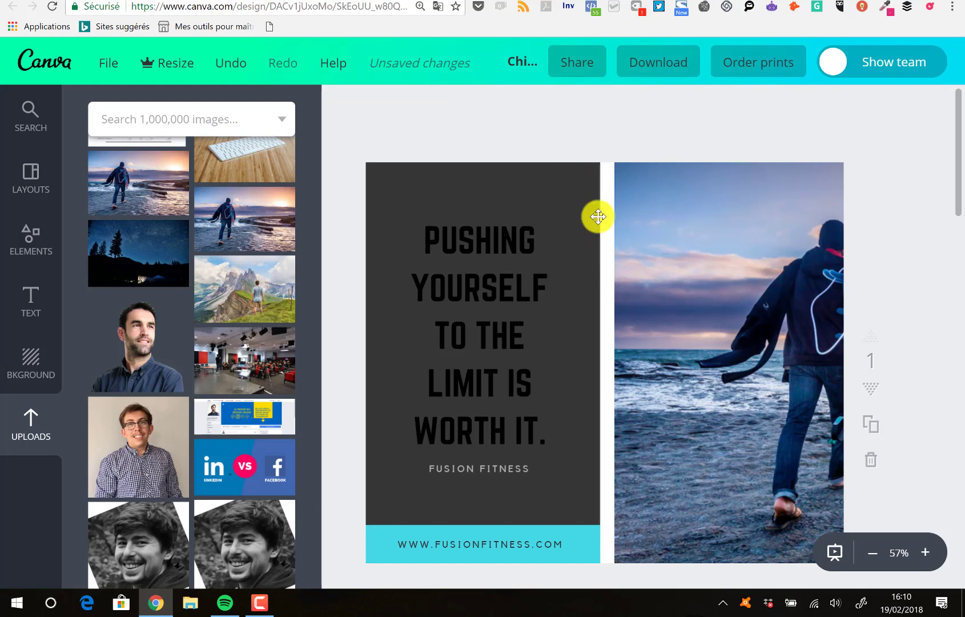
{"action": "left_click", "coordinate": [677, 241]}
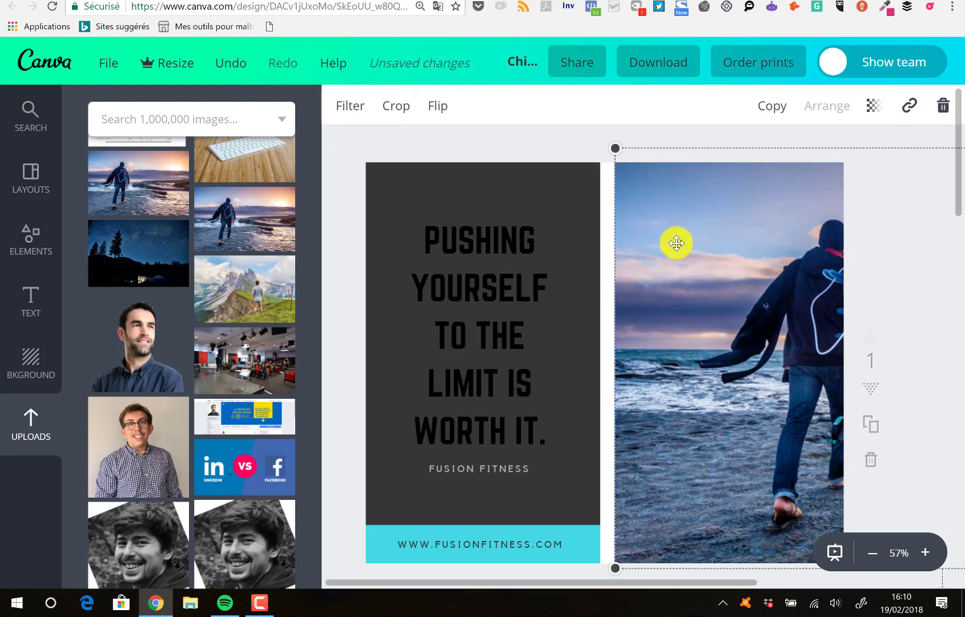
{"action": "left_click_drag", "start_coordinate": [675, 240], "coordinate": [604, 243]}
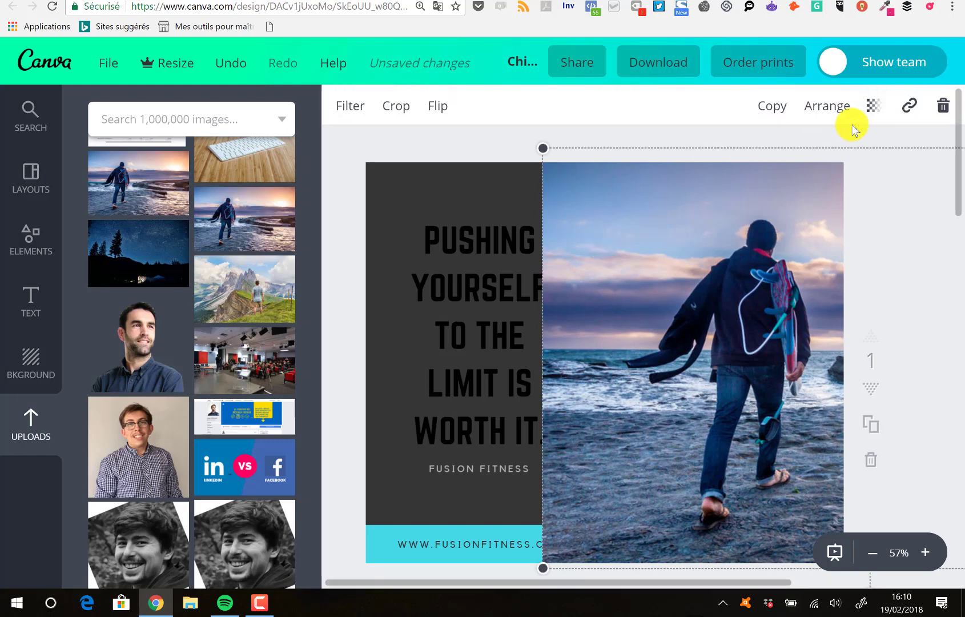
- Send the shore photo back behind the turquoise banner, the quote text and the dark panel
{"action": "left_click", "coordinate": [813, 113]}
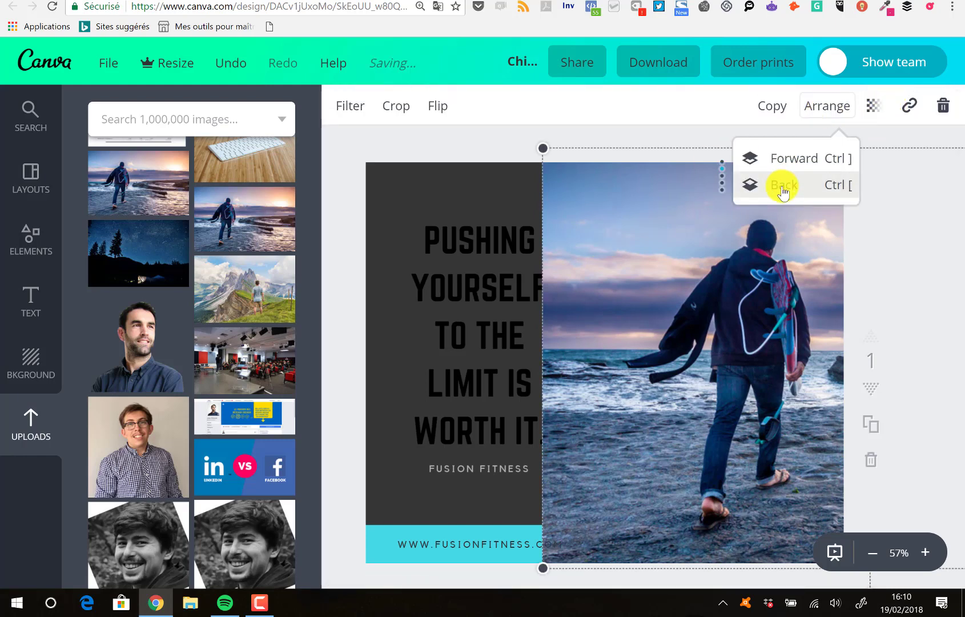
{"action": "left_click", "coordinate": [783, 191]}
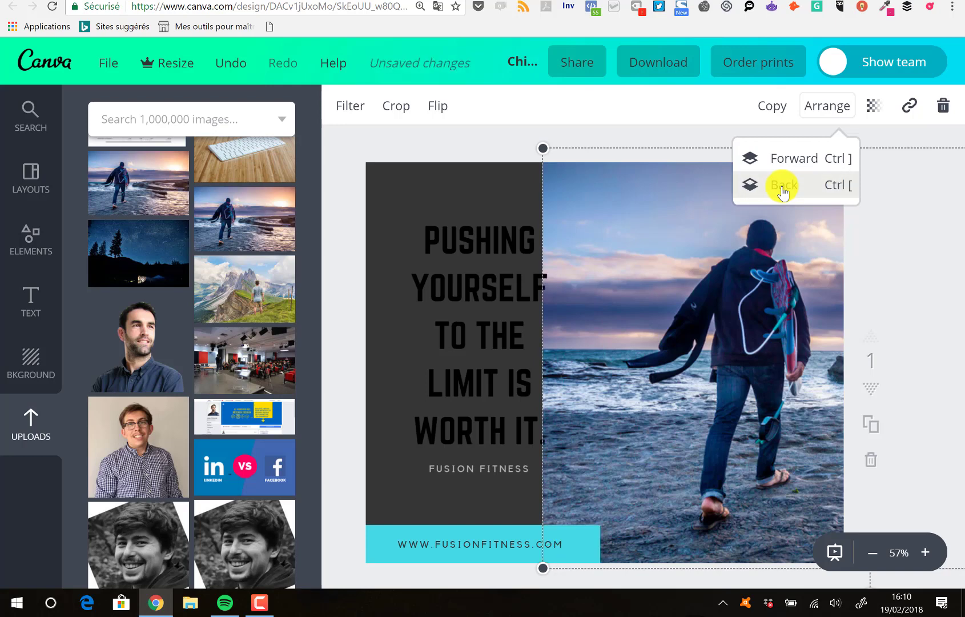
{"action": "left_click", "coordinate": [783, 191]}
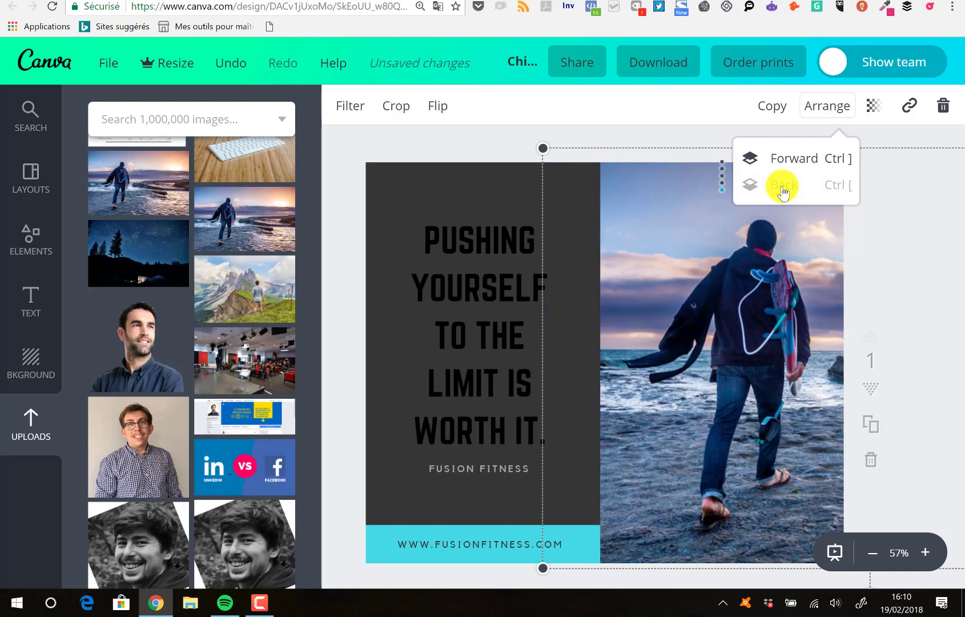
{"action": "left_click", "coordinate": [904, 206]}
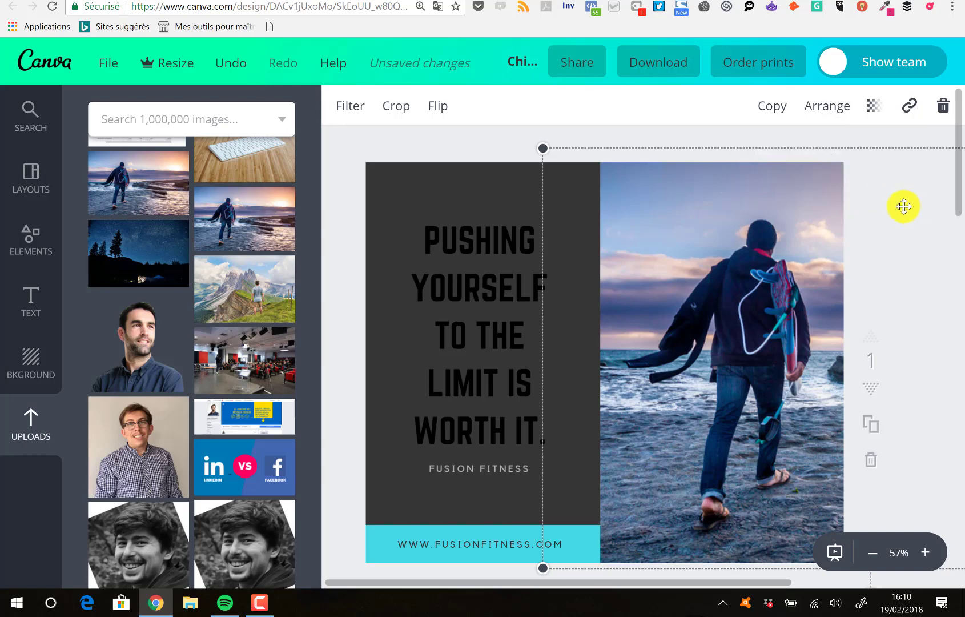
{"action": "left_click", "coordinate": [466, 132]}
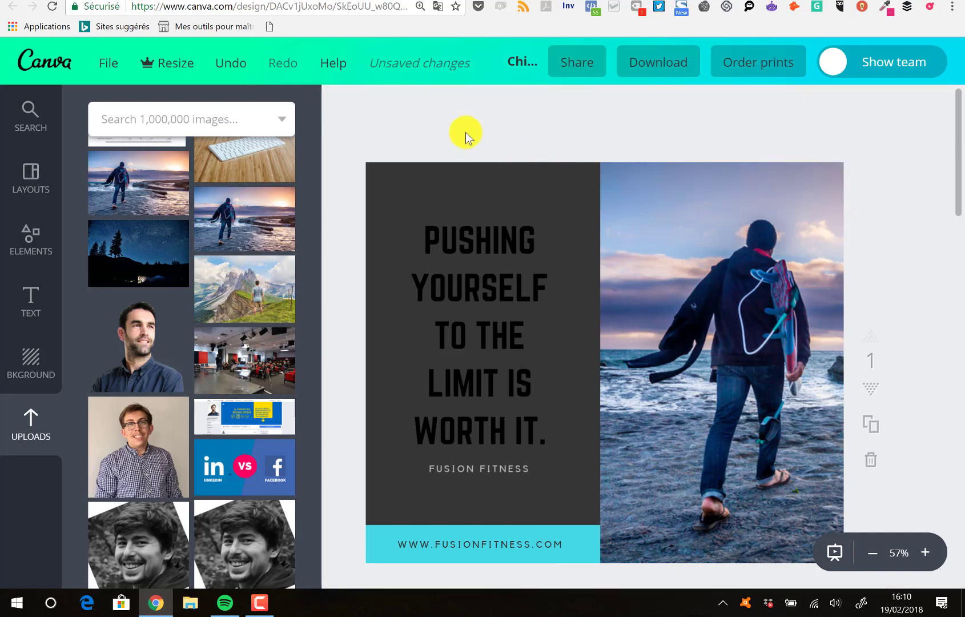
{"action": "left_click", "coordinate": [650, 224]}
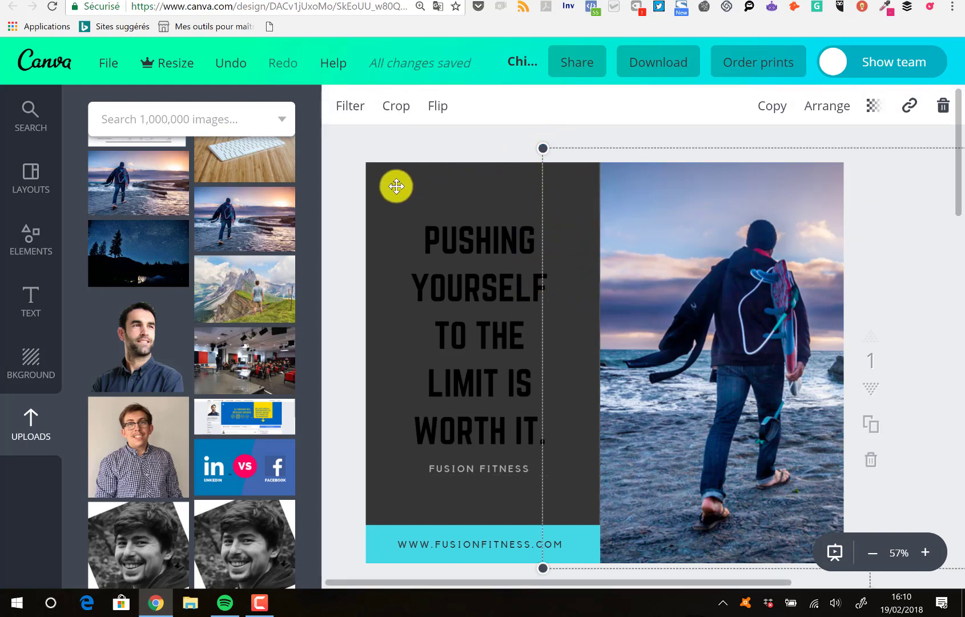
{"action": "left_click", "coordinate": [382, 442]}
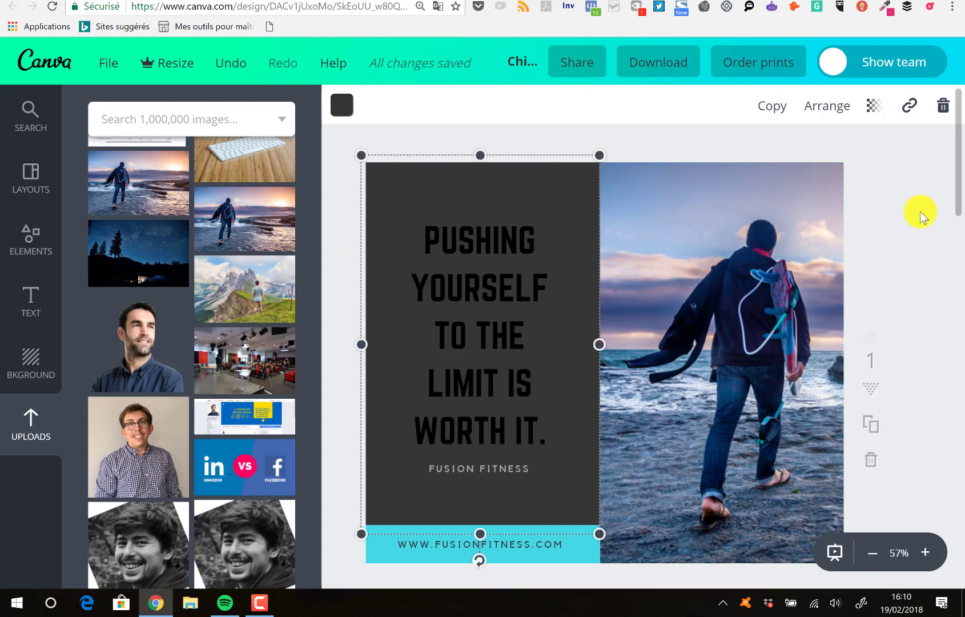
{"action": "left_click_drag", "start_coordinate": [948, 155], "coordinate": [960, 182]}
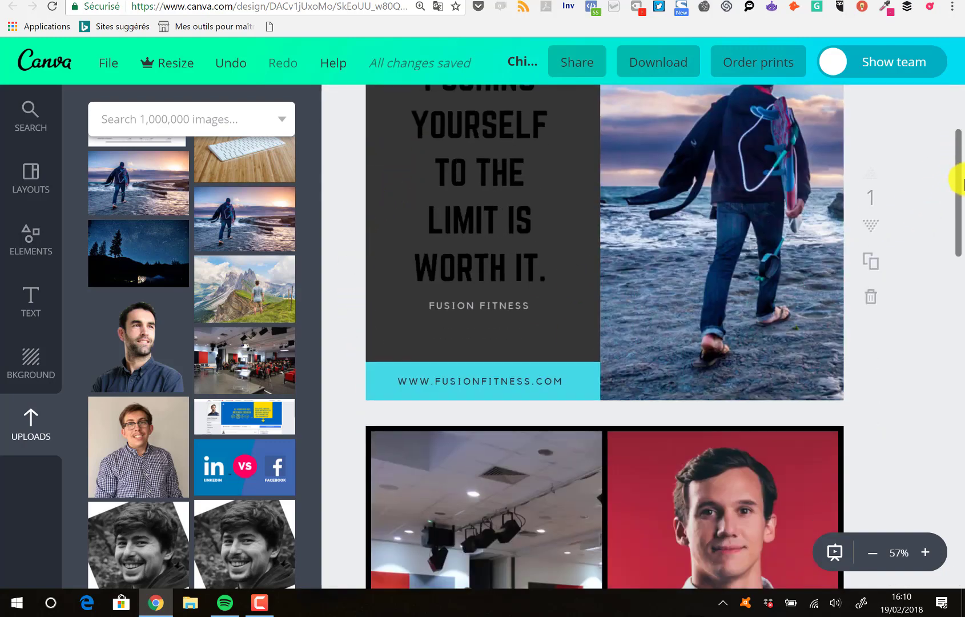
{"action": "scroll", "coordinate": [955, 172], "scroll_direction": "up", "scroll_amount": 3}
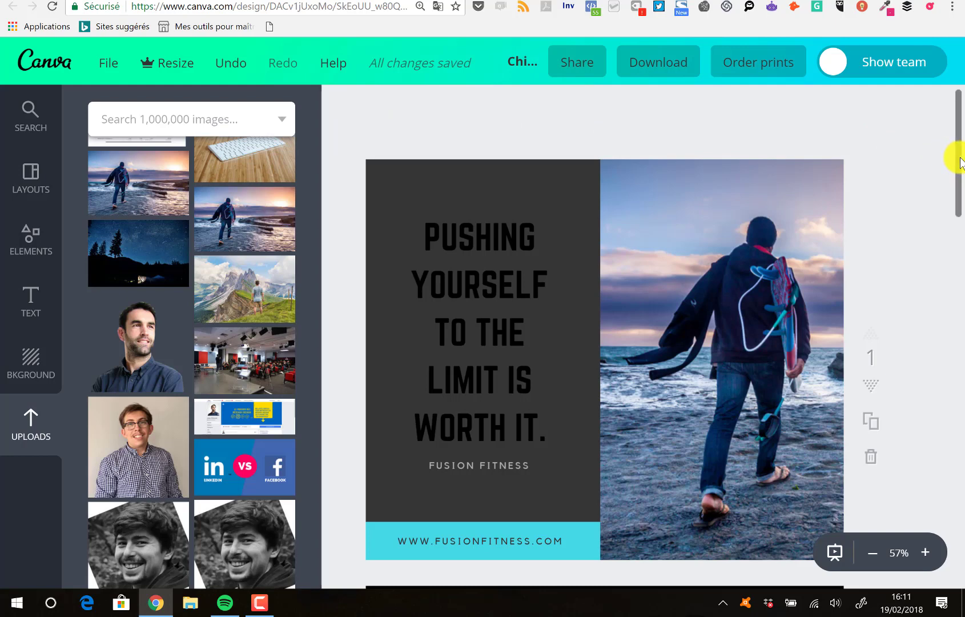
{"action": "scroll", "coordinate": [959, 166], "scroll_direction": "down", "scroll_amount": 2}
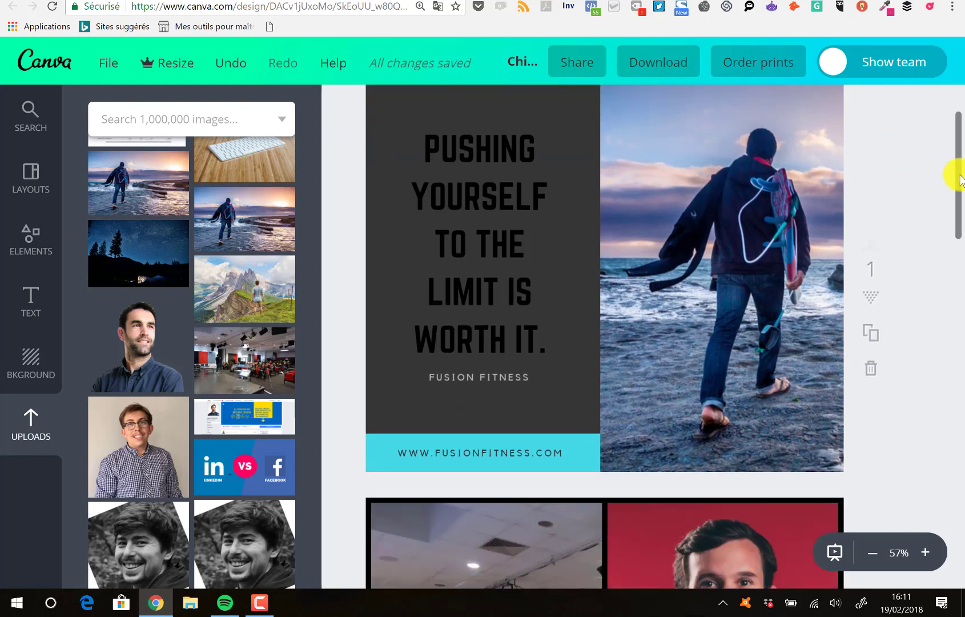
{"action": "scroll", "coordinate": [959, 172], "scroll_direction": "up", "scroll_amount": 2}
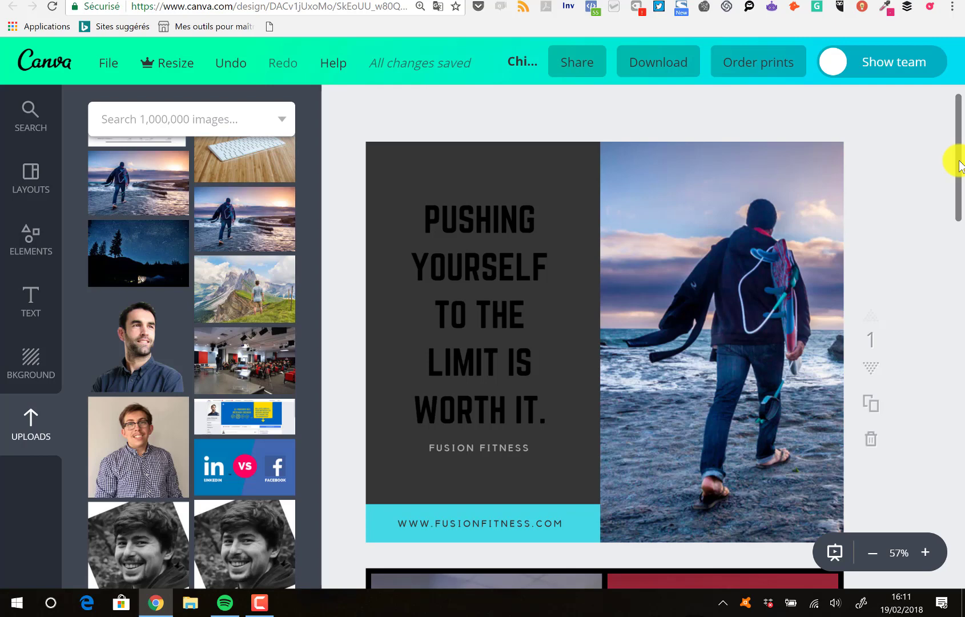
- Show the tools offered by the browser's colour picker extension, including Picked Color History
{"action": "left_click", "coordinate": [888, 9]}
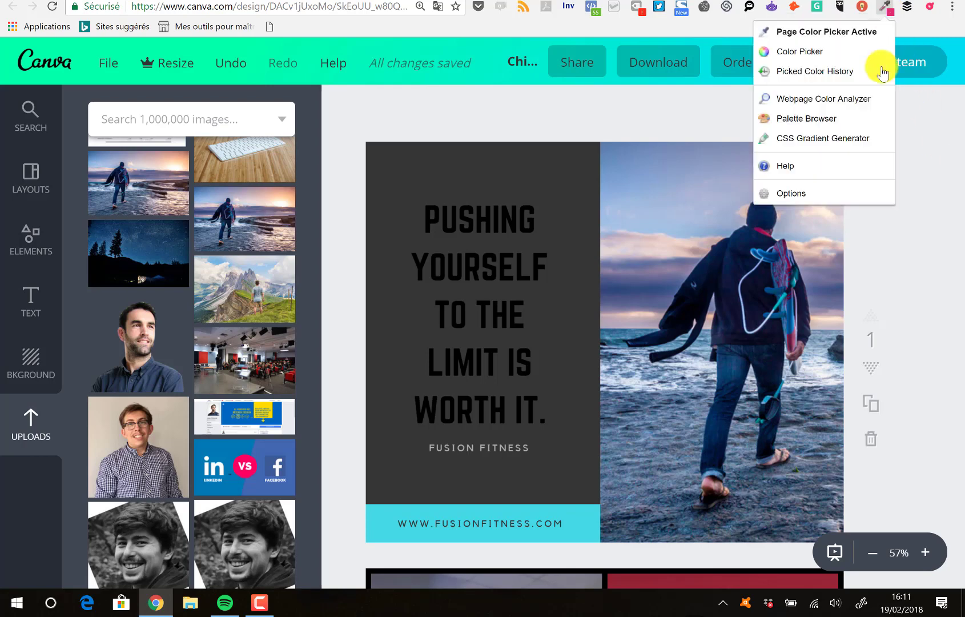
{"action": "left_click", "coordinate": [817, 71]}
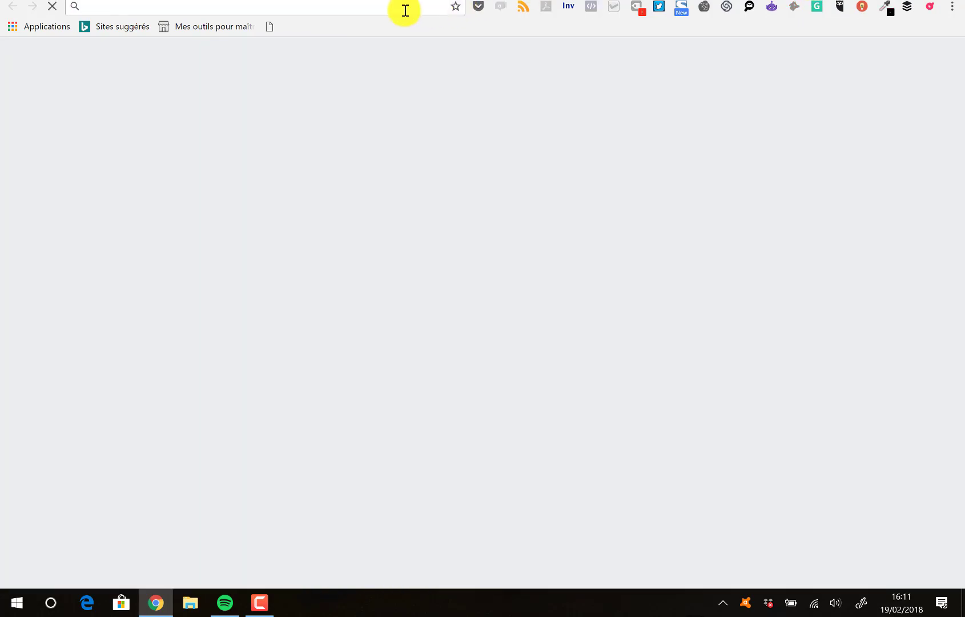
- Search Google for "extension colorzilla chrome" and open ColorZilla's Chrome Web Store page
{"action": "left_click", "coordinate": [246, 13]}
{"action": "type", "text": "eten"}
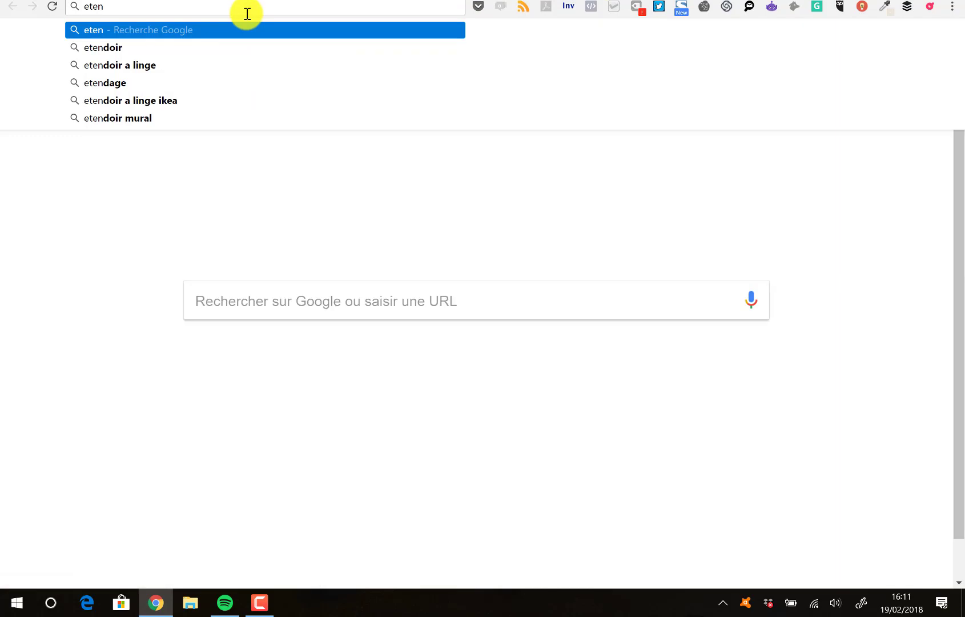
{"action": "key", "text": "BackSpace"}
{"action": "key", "text": "BackSpace"}
{"action": "key", "text": "BackSpace"}
{"action": "type", "text": "wrensio"}
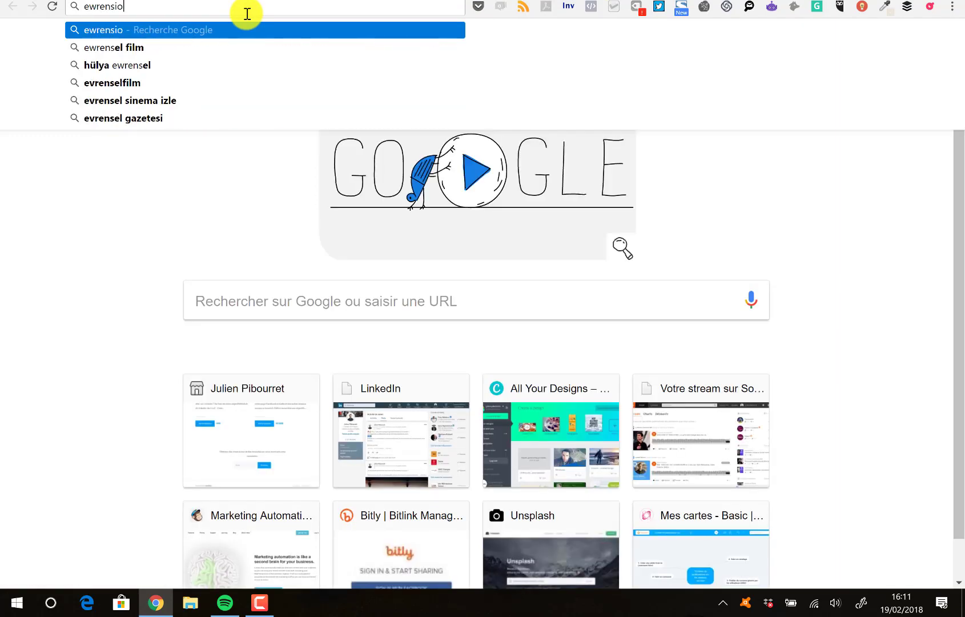
{"action": "type", "text": "n"}
{"action": "key", "text": "BackSpace"}
{"action": "key", "text": "BackSpace"}
{"action": "key", "text": "BackSpace"}
{"action": "key", "text": "BackSpace"}
{"action": "key", "text": "BackSpace"}
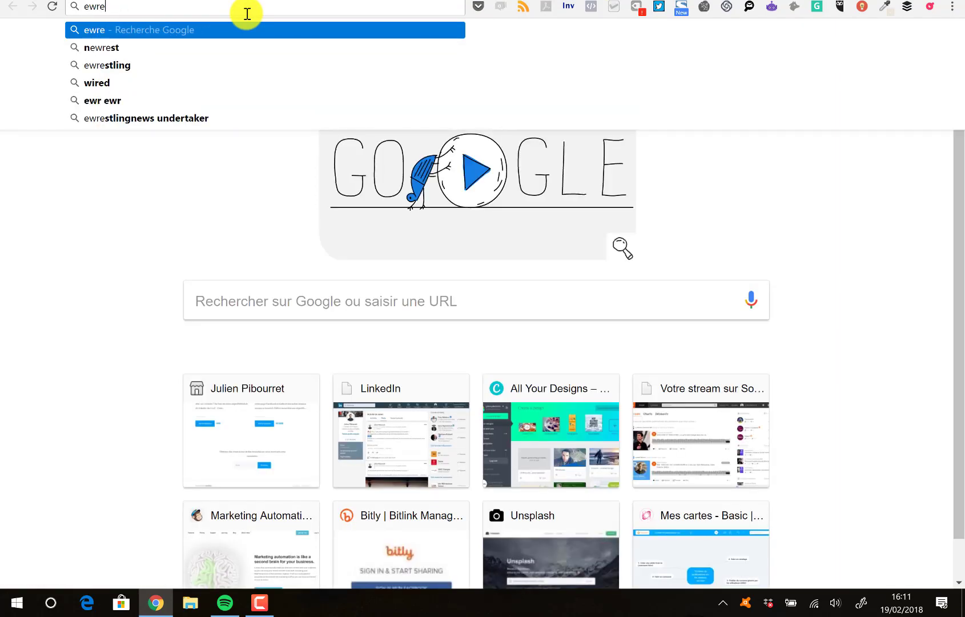
{"action": "key", "text": "BackSpace"}
{"action": "key", "text": "BackSpace"}
{"action": "key", "text": "BackSpace"}
{"action": "type", "text": "v"}
{"action": "key", "text": "BackSpace"}
{"action": "type", "text": "v"}
{"action": "key", "text": "BackSpace"}
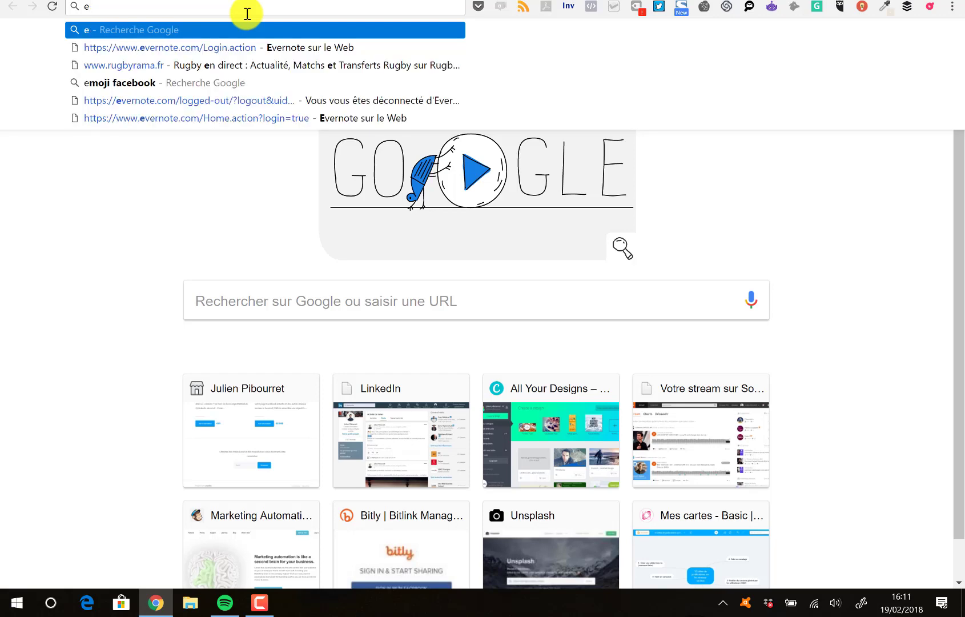
{"action": "type", "text": "xtenqio"}
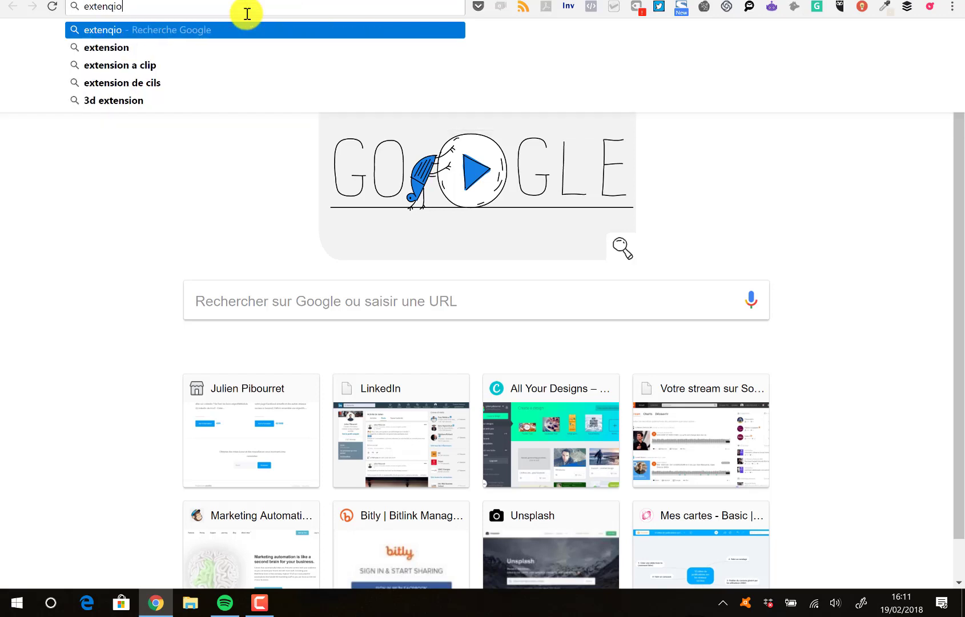
{"action": "key", "text": "BackSpace"}
{"action": "key", "text": "BackSpace"}
{"action": "key", "text": "BackSpace"}
{"action": "type", "text": "siob"}
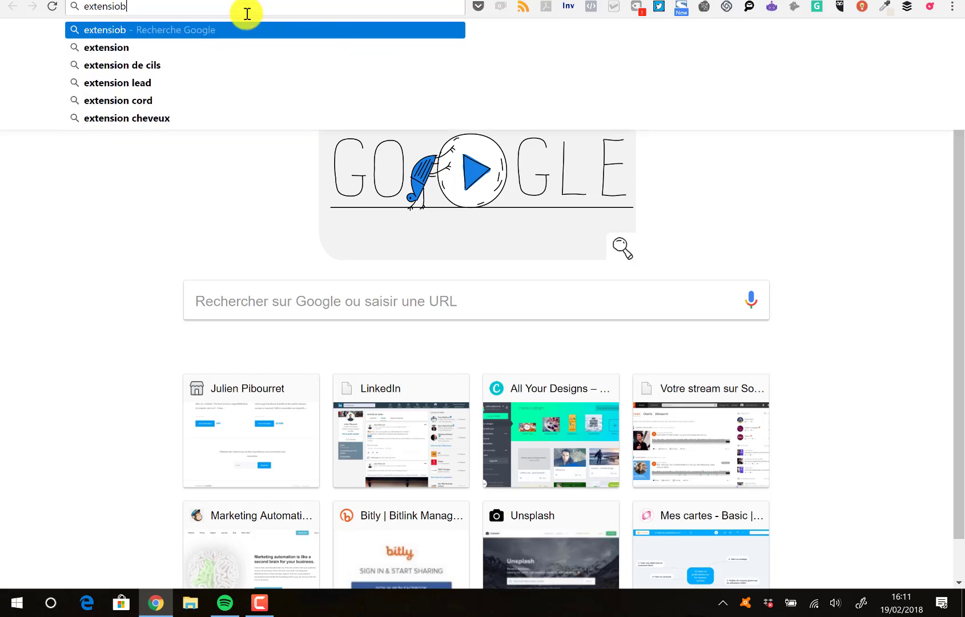
{"action": "key", "text": "BackSpace"}
{"action": "type", "text": "n color"}
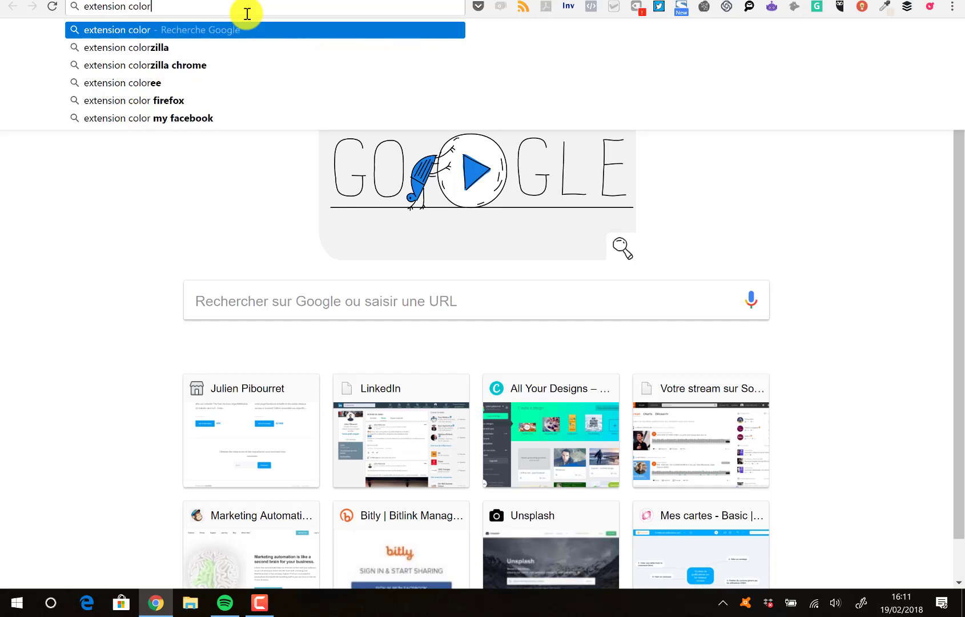
{"action": "left_click", "coordinate": [248, 65]}
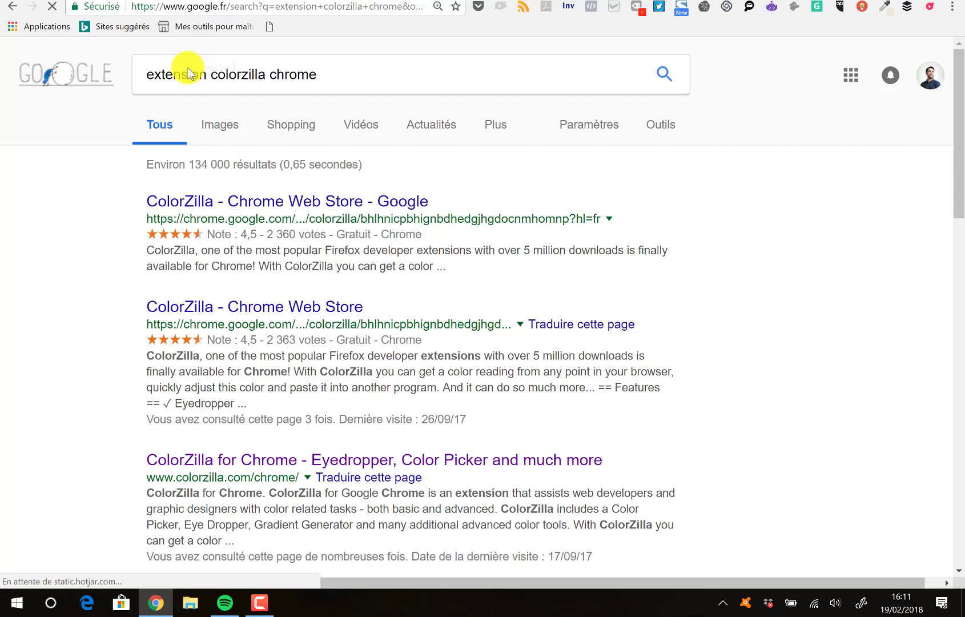
{"action": "left_click", "coordinate": [234, 206]}
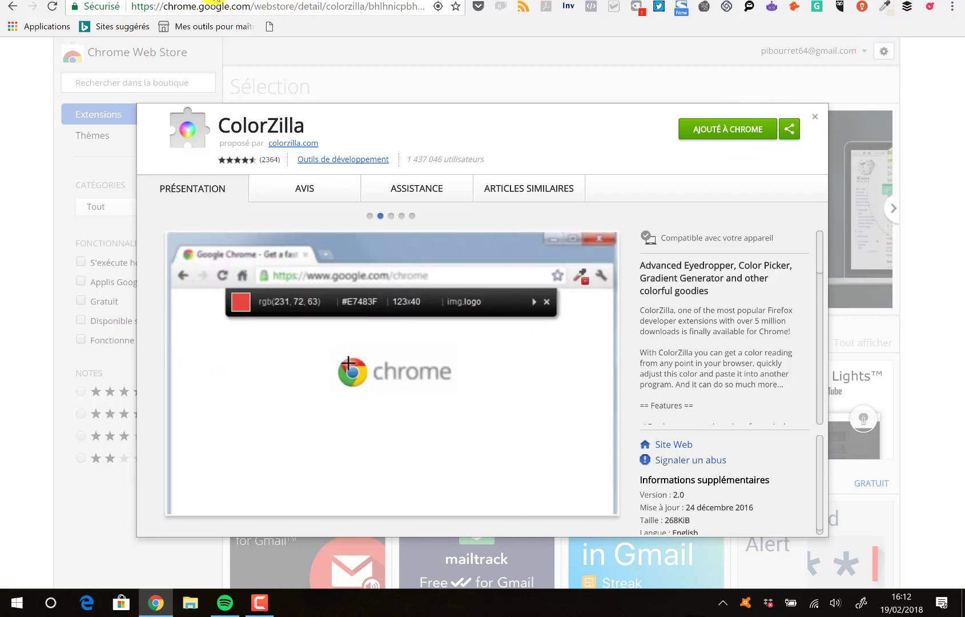
- Return to the fitness quote design and sample the green of Canva's header with ColorZilla's page color picker
{"action": "left_click", "coordinate": [155, 1]}
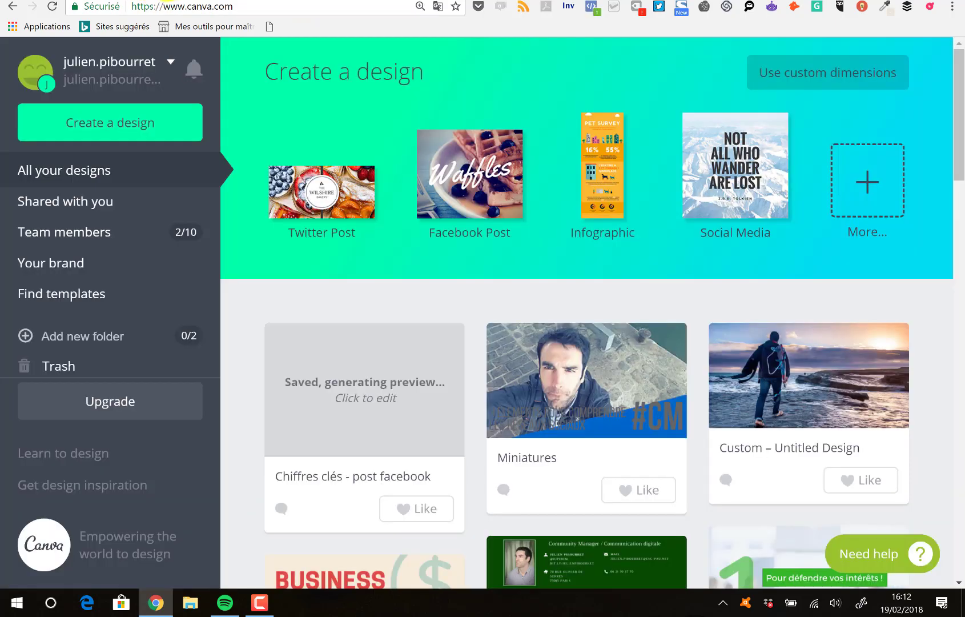
{"action": "left_click", "coordinate": [204, 0]}
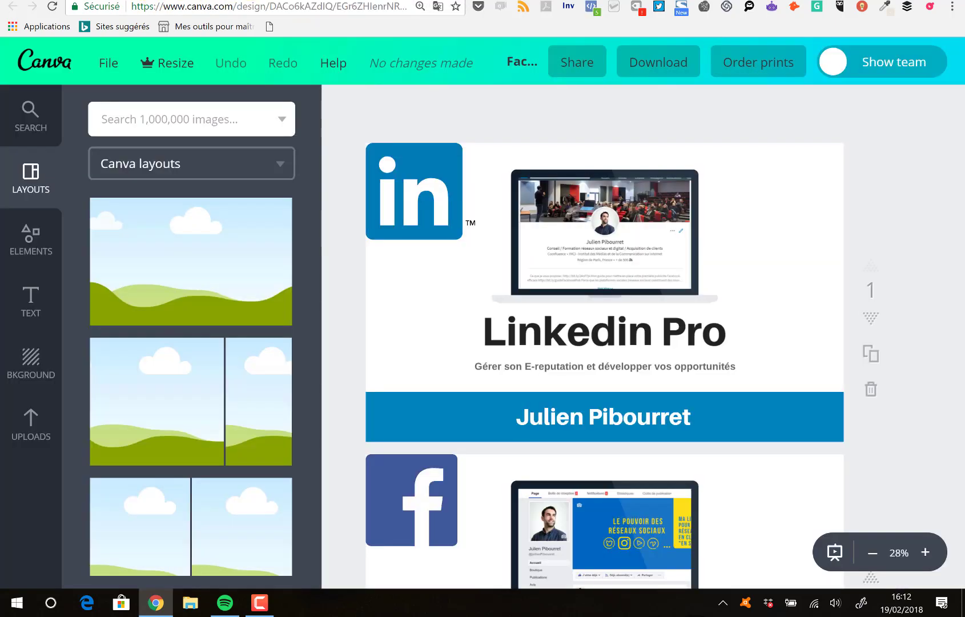
{"action": "left_click", "coordinate": [274, 1]}
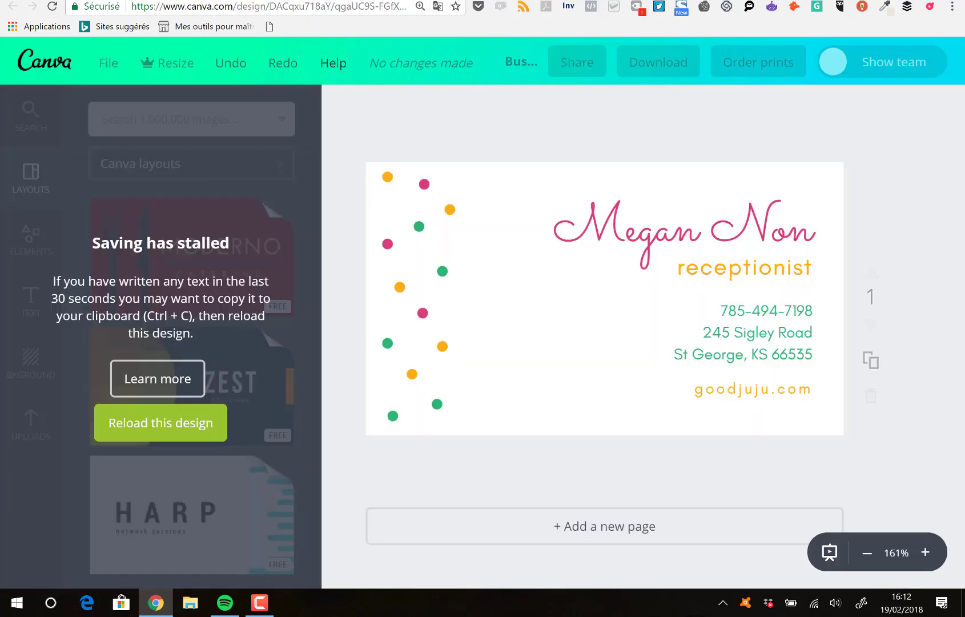
{"action": "left_click", "coordinate": [336, 2]}
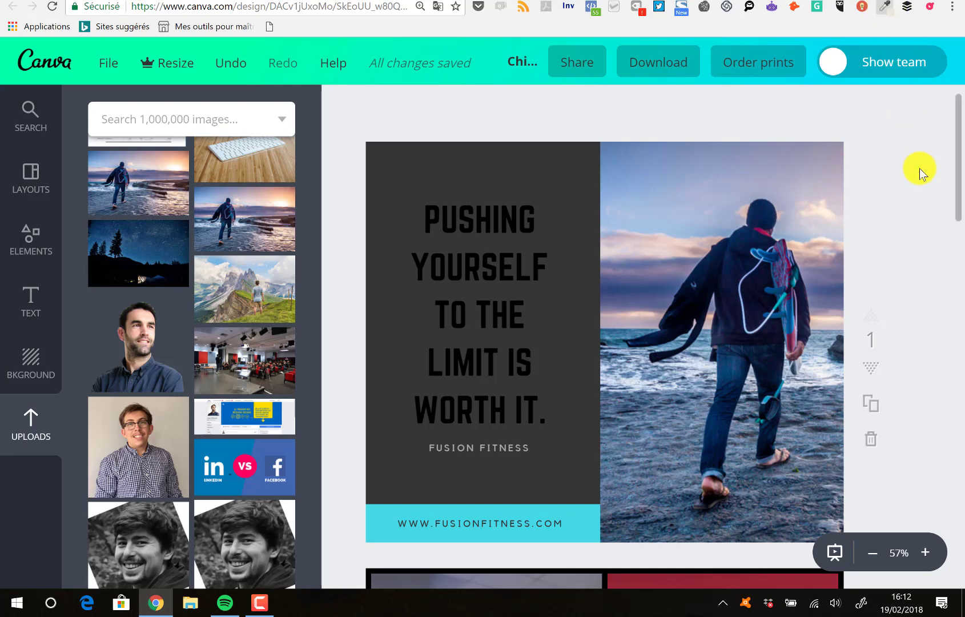
{"action": "left_click", "coordinate": [885, 9]}
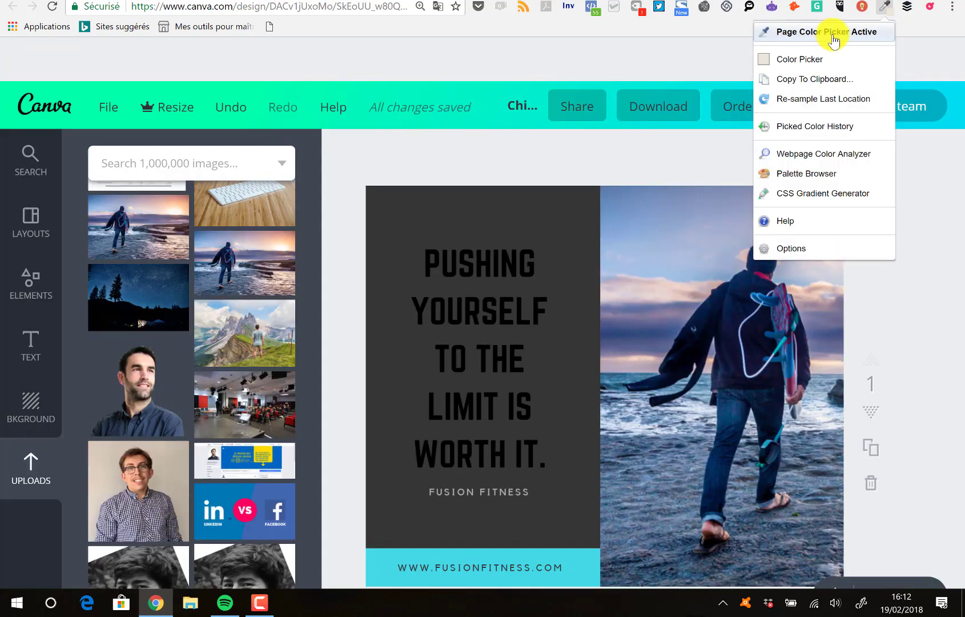
{"action": "left_click", "coordinate": [817, 33]}
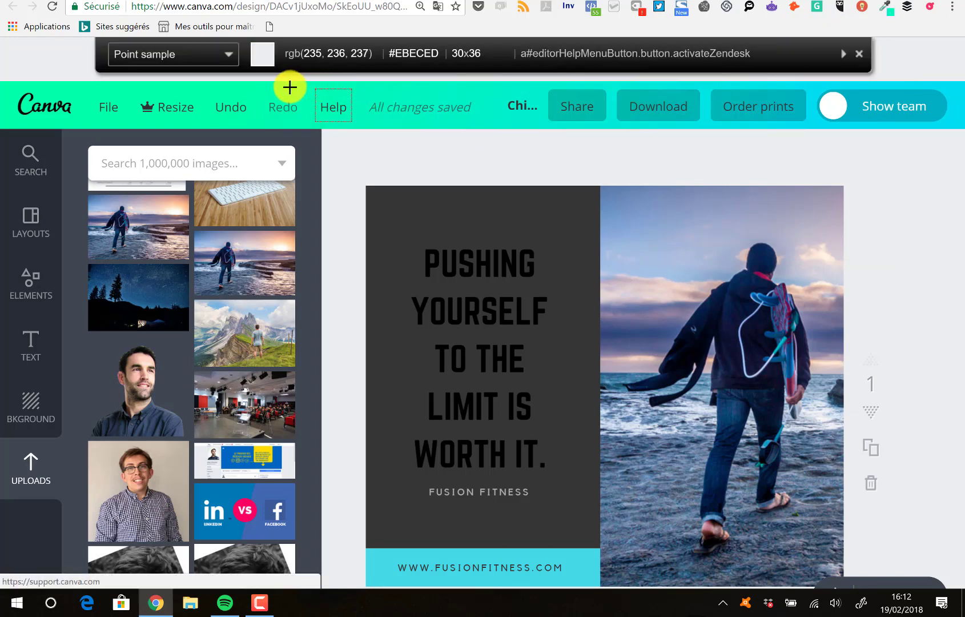
{"action": "left_click", "coordinate": [205, 90]}
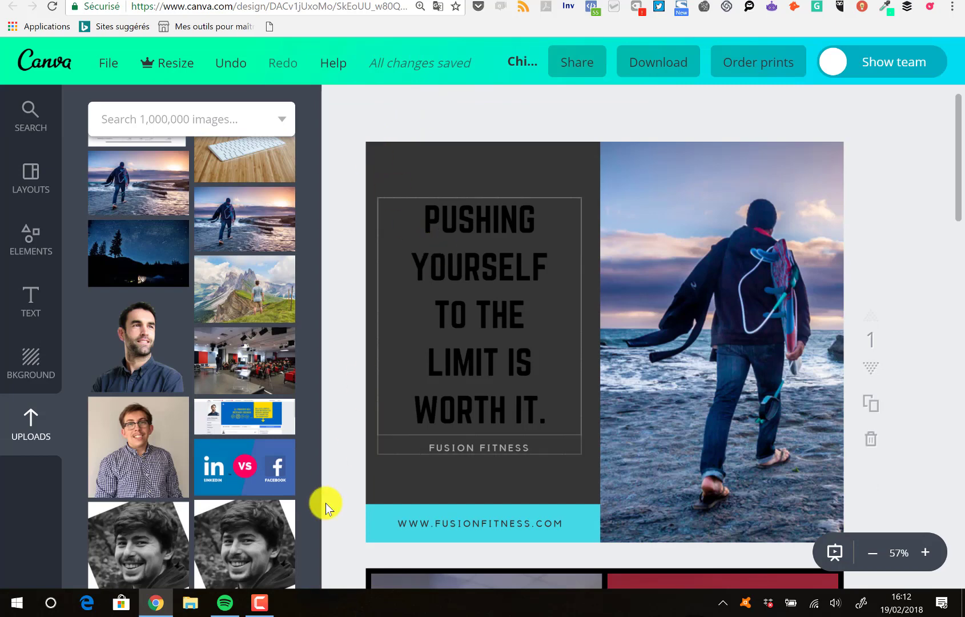
- Recolour the turquoise website banner under the quote by pasting the sampled green's code as a new document colour
{"action": "left_click", "coordinate": [375, 533]}
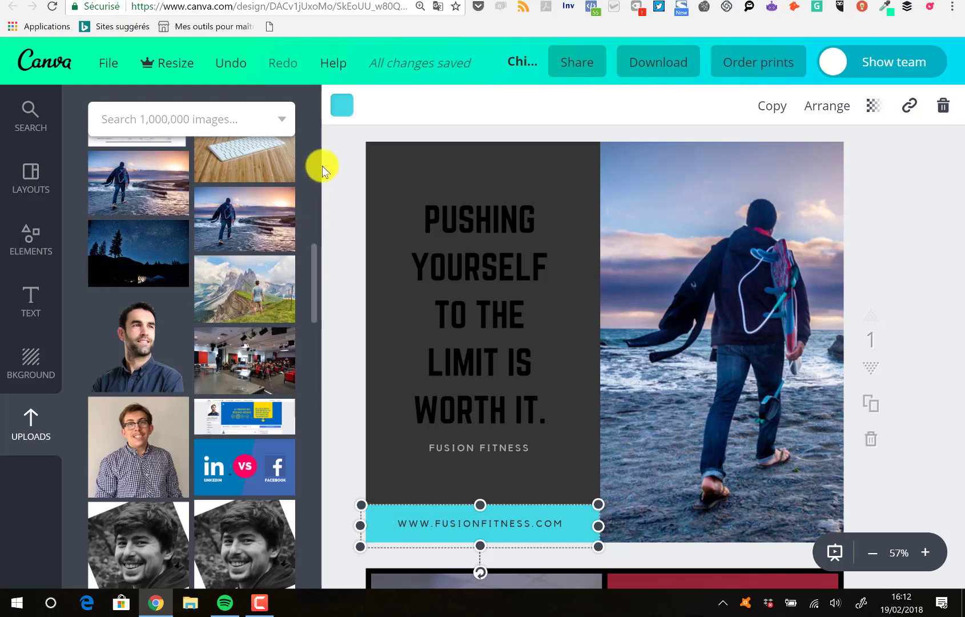
{"action": "left_click", "coordinate": [339, 105]}
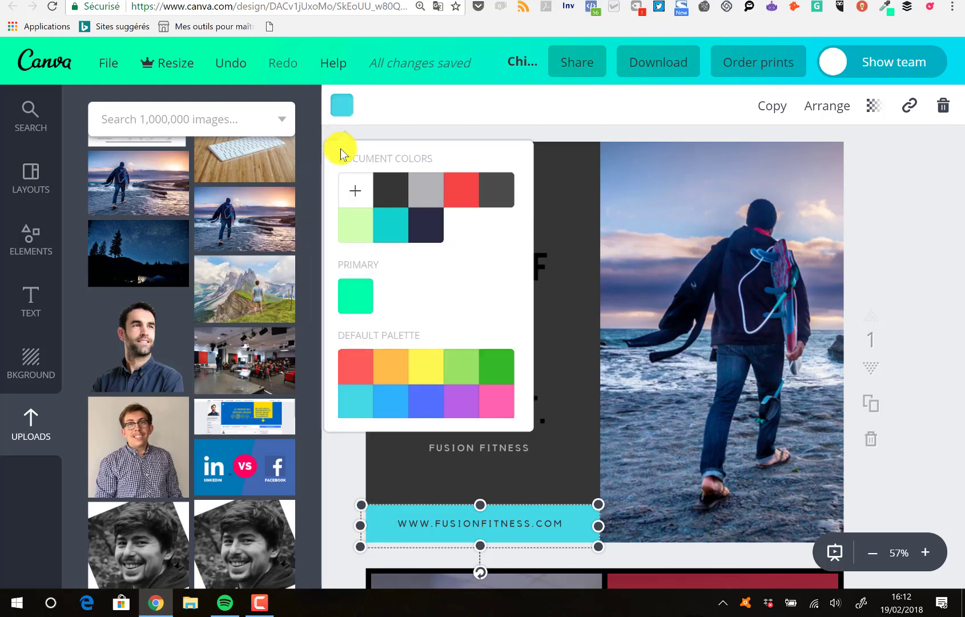
{"action": "left_click", "coordinate": [354, 189]}
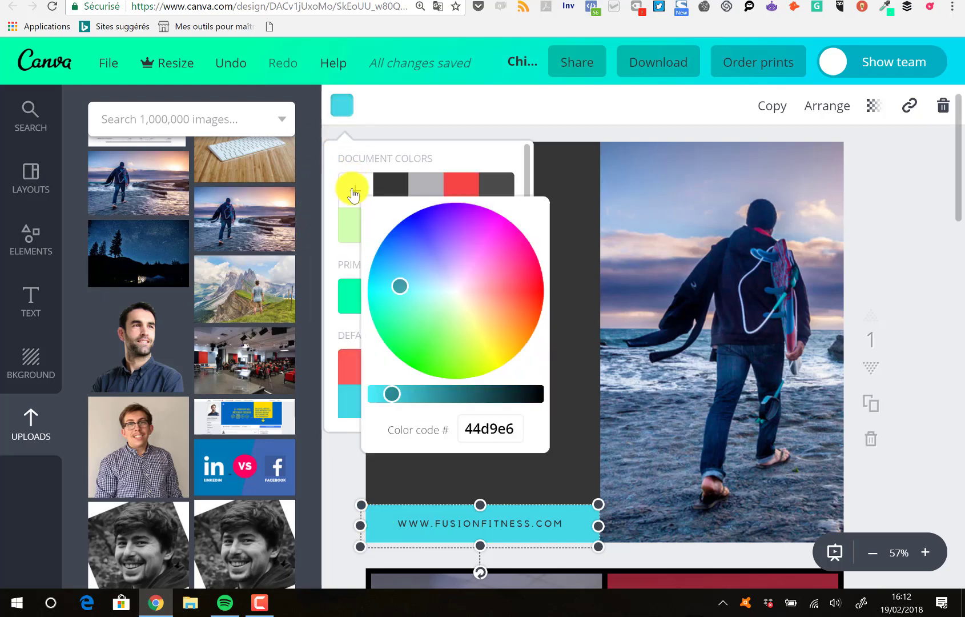
{"action": "left_click", "coordinate": [482, 428]}
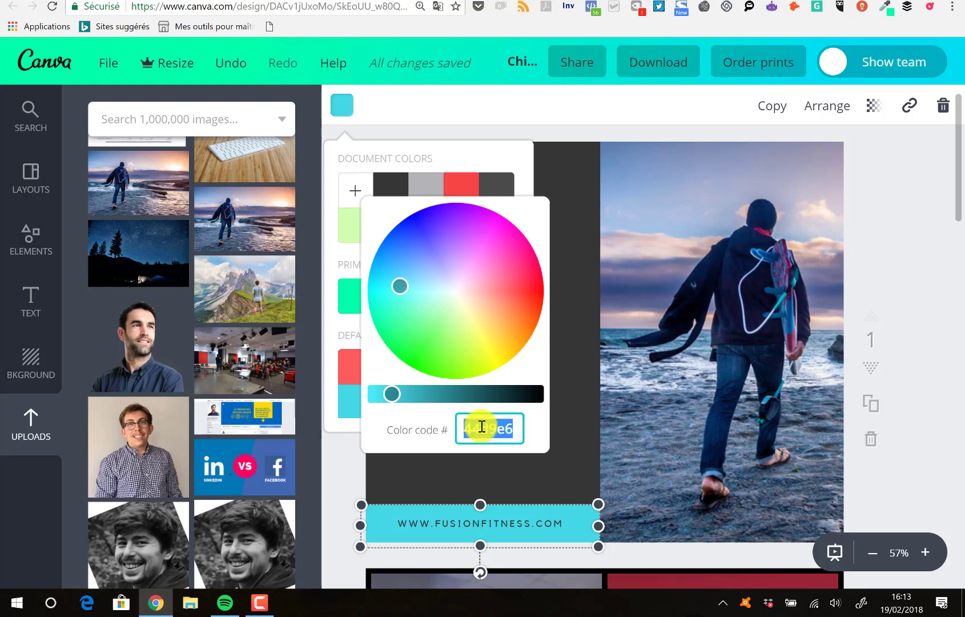
{"action": "key", "text": "ctrl+v"}
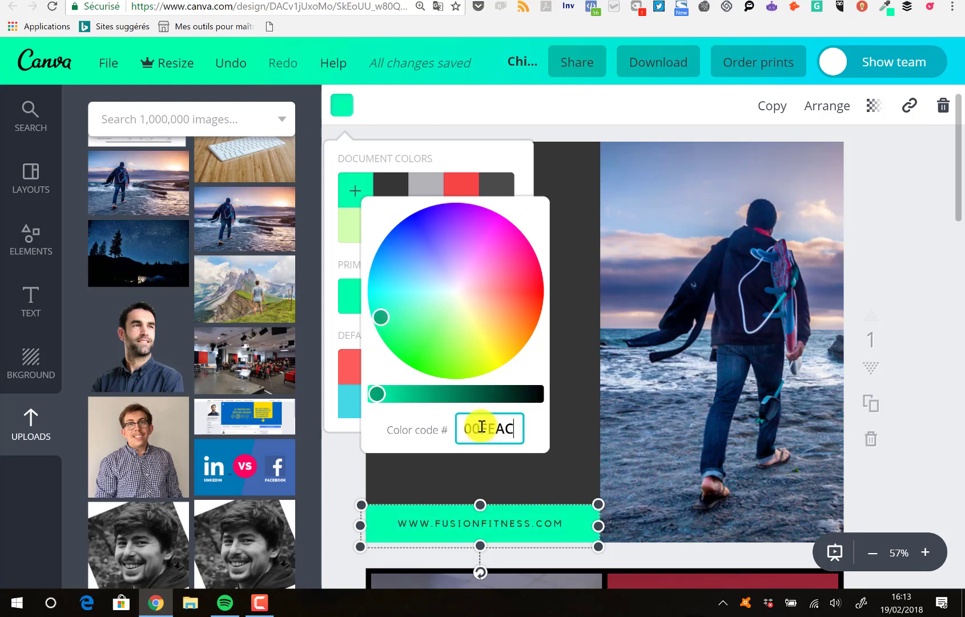
{"action": "left_click", "coordinate": [913, 187]}
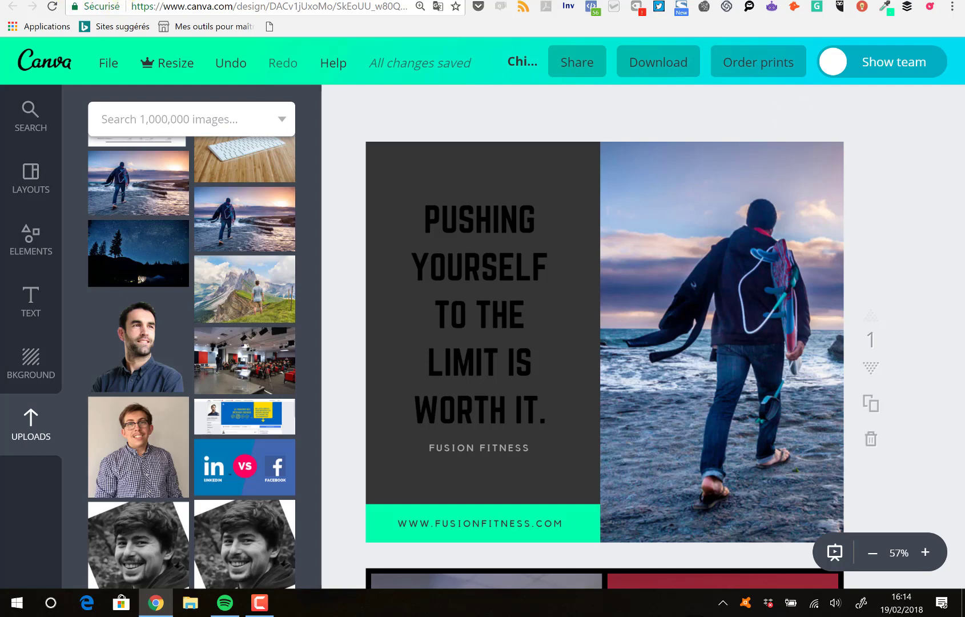
{"action": "left_click", "coordinate": [228, 1]}
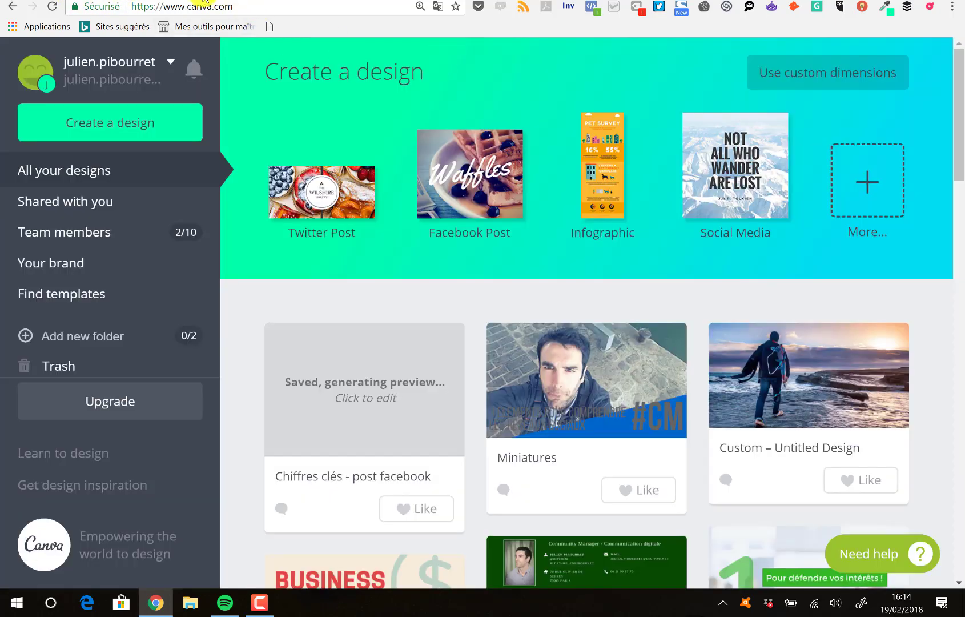
{"action": "left_click", "coordinate": [331, 2]}
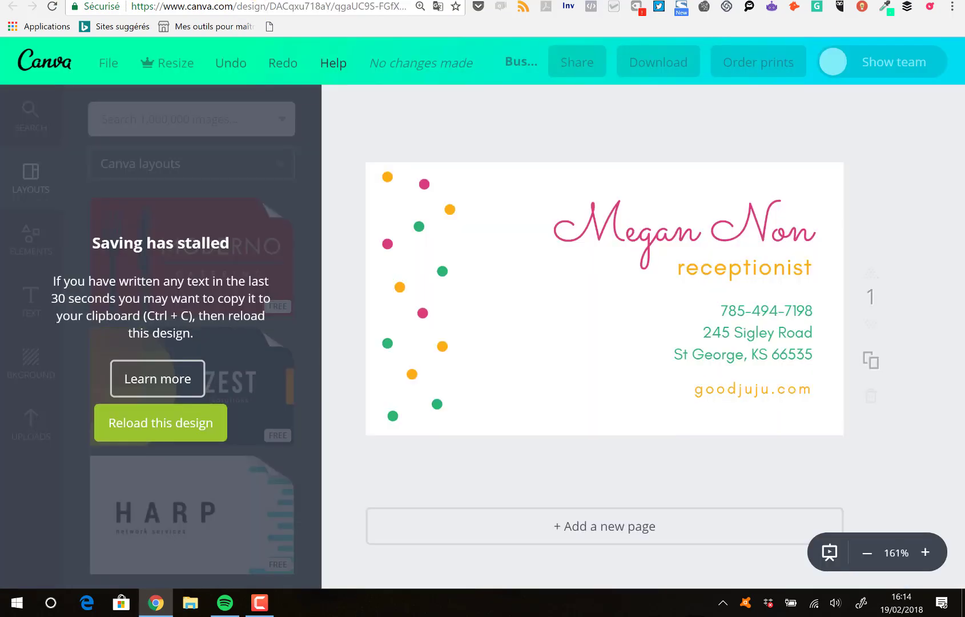
{"action": "left_click", "coordinate": [311, 1]}
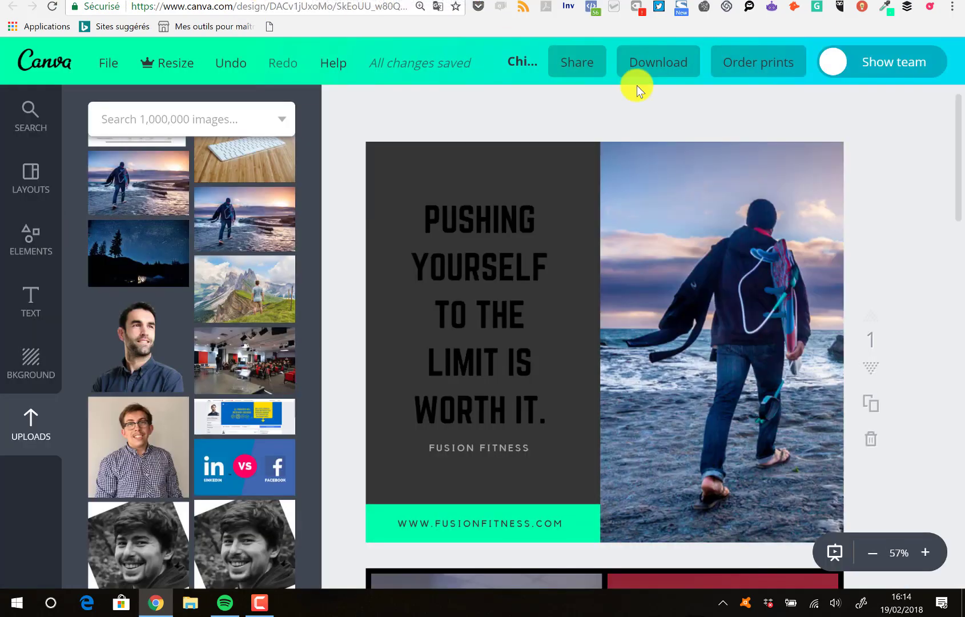
{"action": "left_click", "coordinate": [662, 63]}
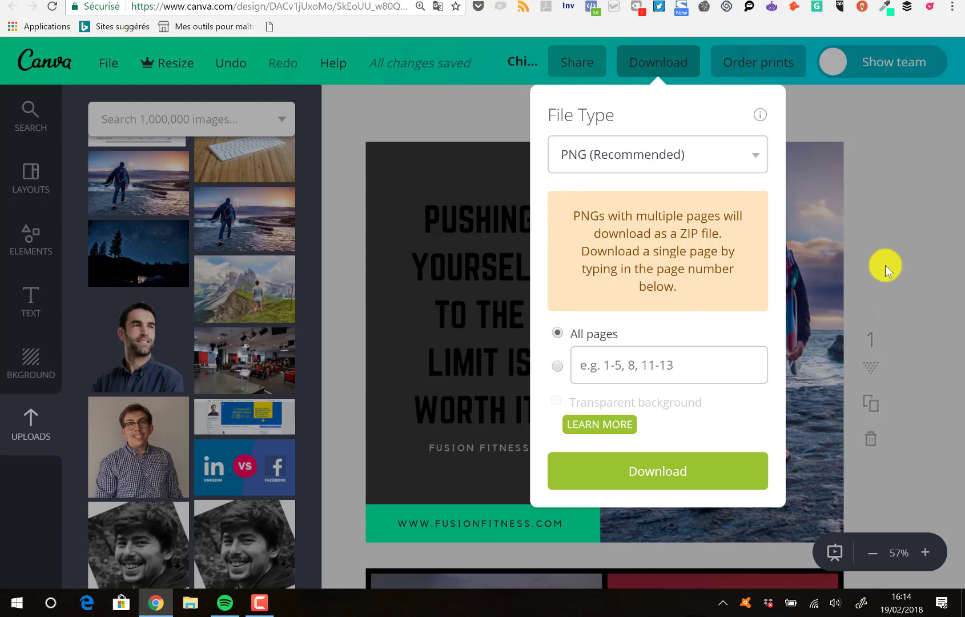
{"action": "left_click", "coordinate": [915, 223]}
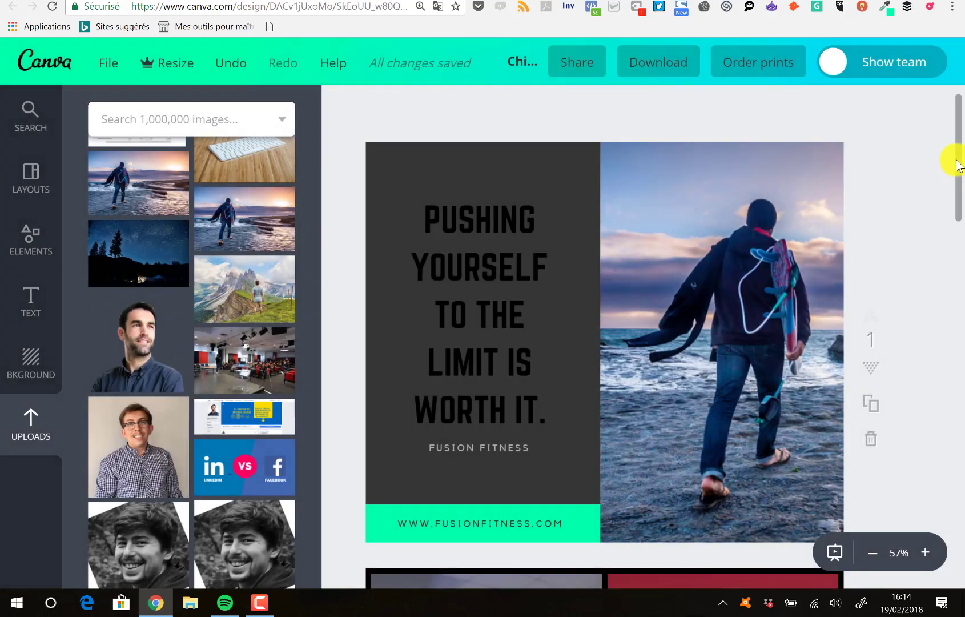
{"action": "left_click_drag", "start_coordinate": [957, 164], "coordinate": [957, 400]}
{"action": "scroll", "coordinate": [934, 99], "scroll_direction": "up", "scroll_amount": 15}
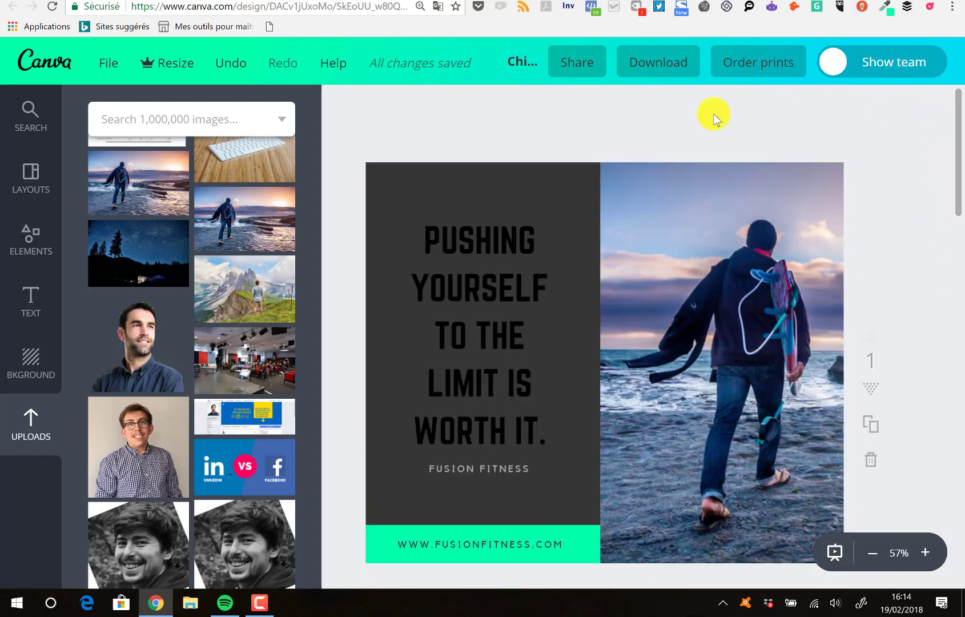
- Download all pages of the design with PNG (Recommended) as the file type
{"action": "left_click", "coordinate": [658, 69]}
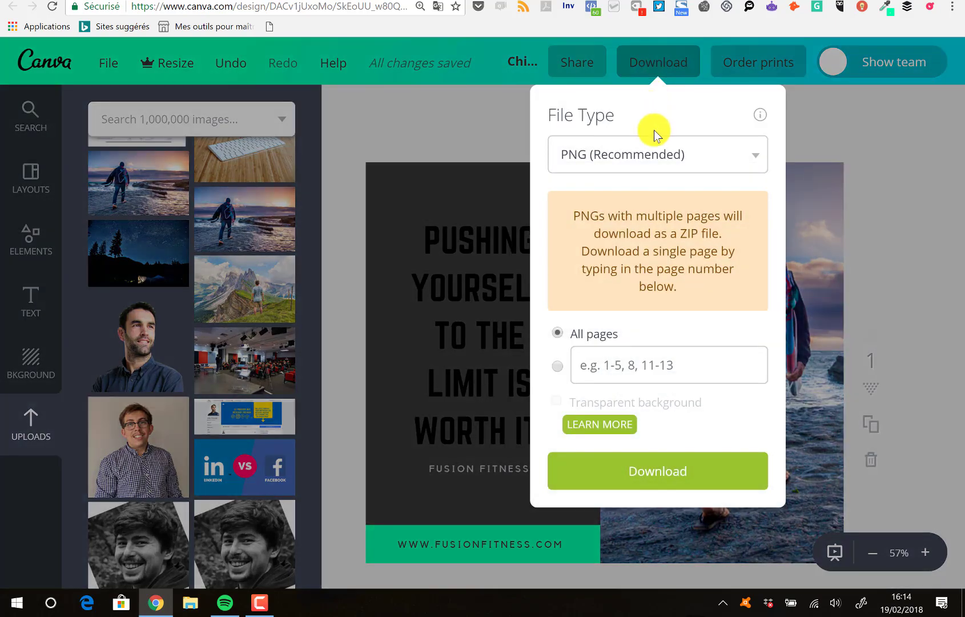
{"action": "left_click", "coordinate": [737, 165]}
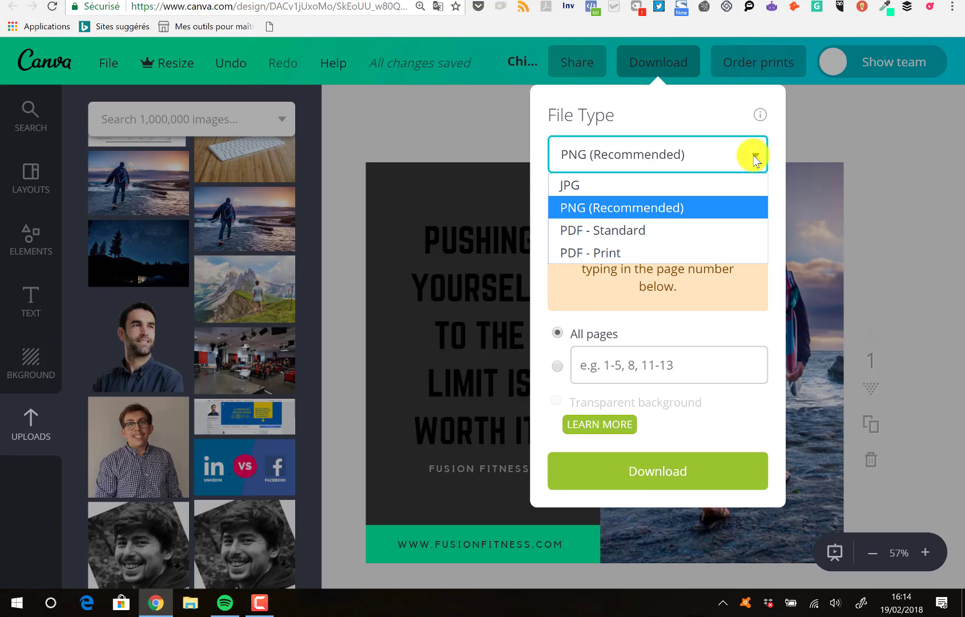
{"action": "left_click", "coordinate": [607, 207]}
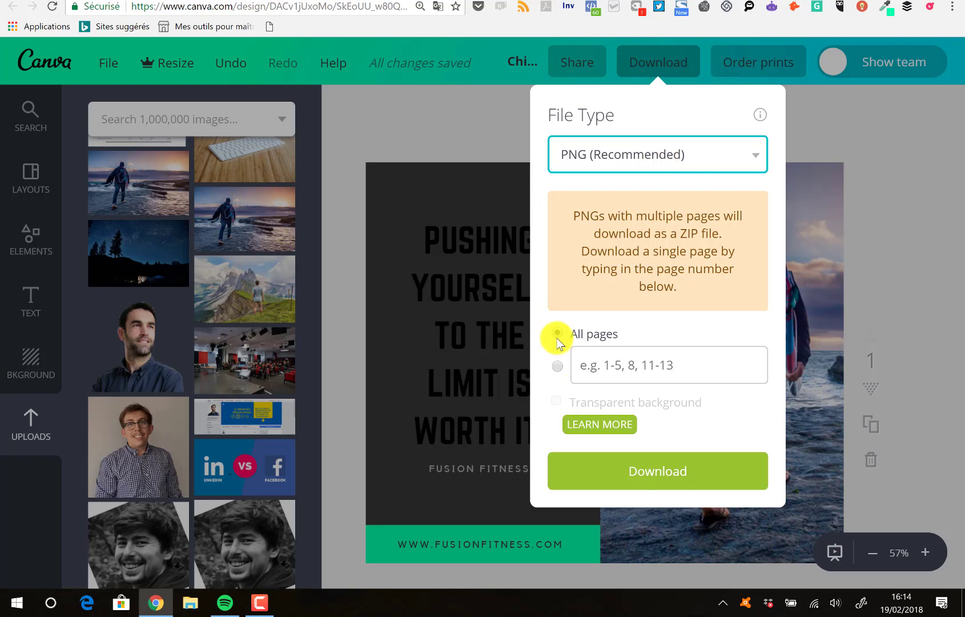
{"action": "left_click", "coordinate": [642, 464]}
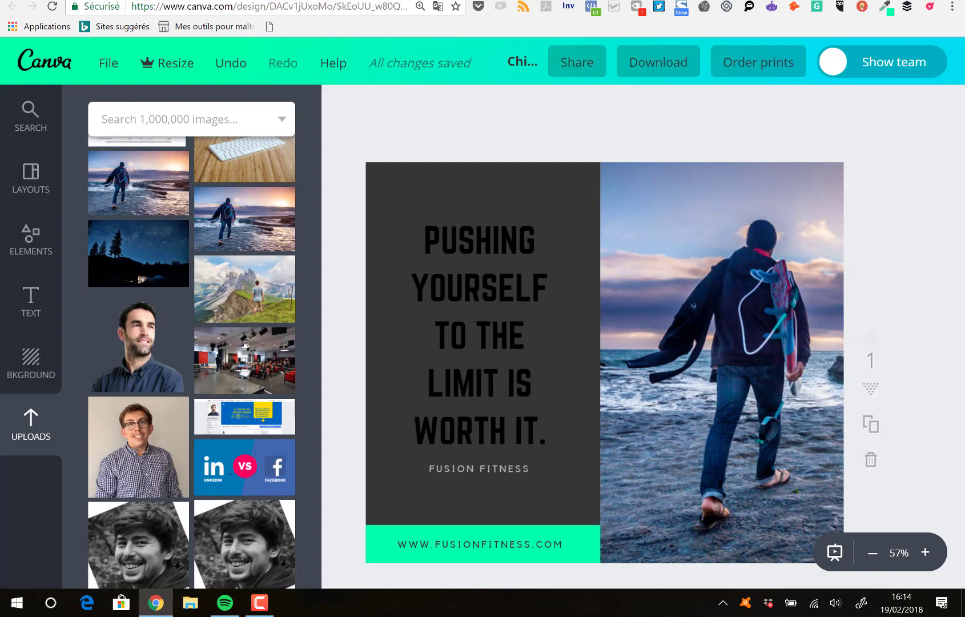
- Open the Miniatures design from the Canva home page and look through its pages as far as page 4
{"action": "left_click", "coordinate": [44, 59]}
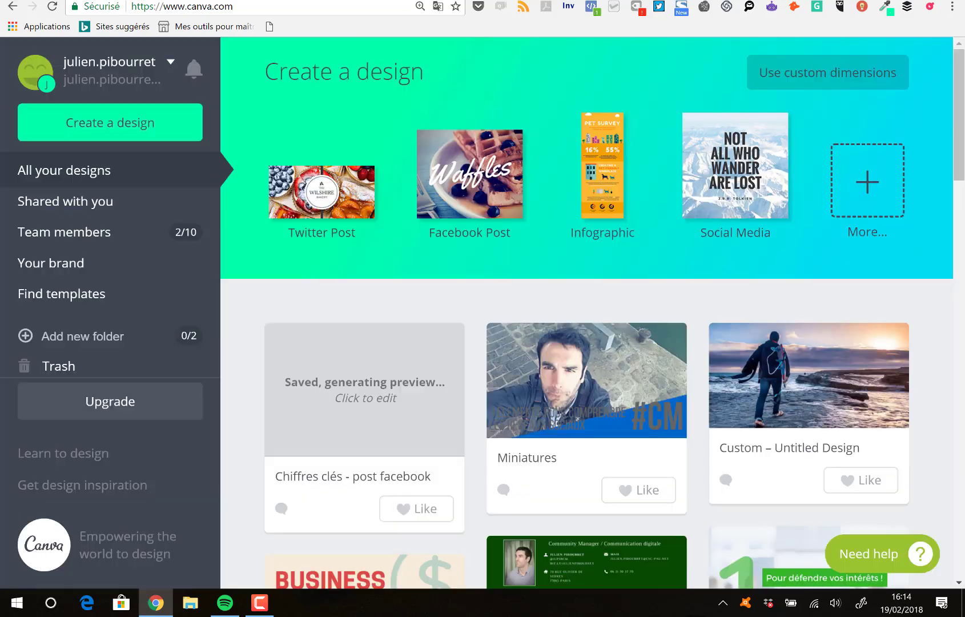
{"action": "left_click", "coordinate": [591, 351]}
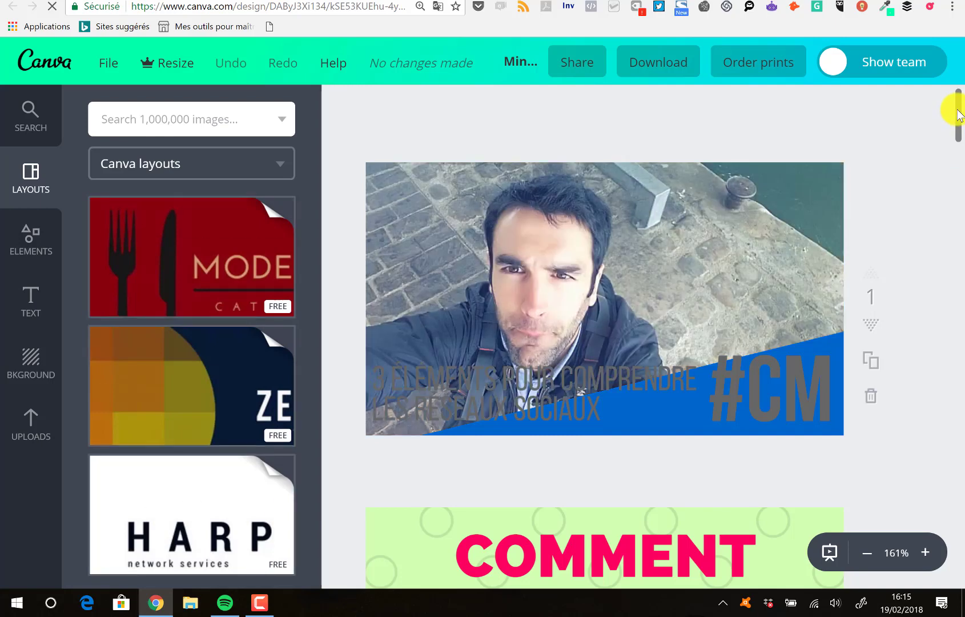
{"action": "left_click_drag", "start_coordinate": [959, 114], "coordinate": [959, 224]}
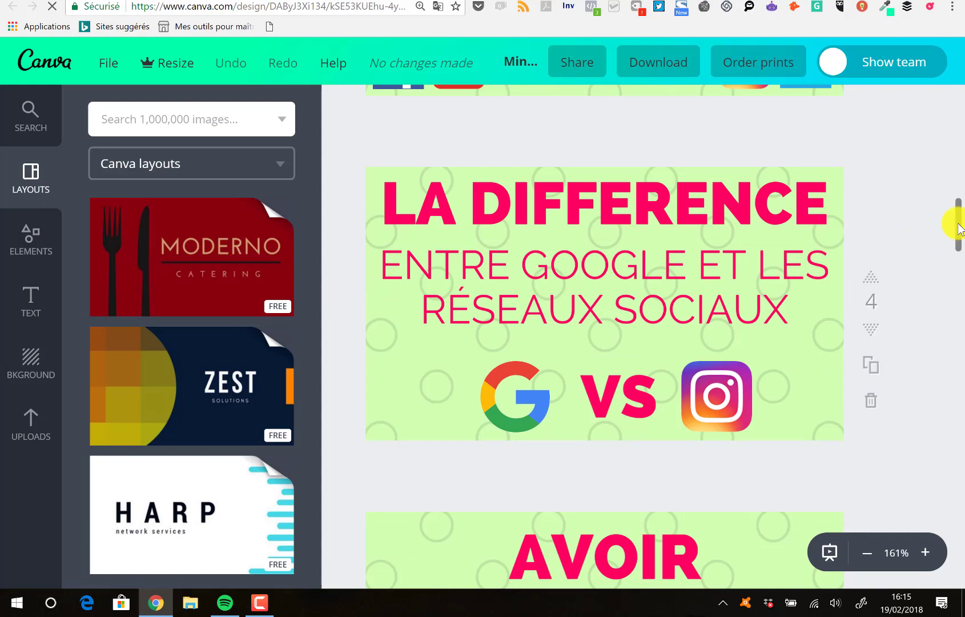
- Look through the following pages of the Miniatures design as far as page 9
{"action": "left_click_drag", "start_coordinate": [959, 229], "coordinate": [960, 324]}
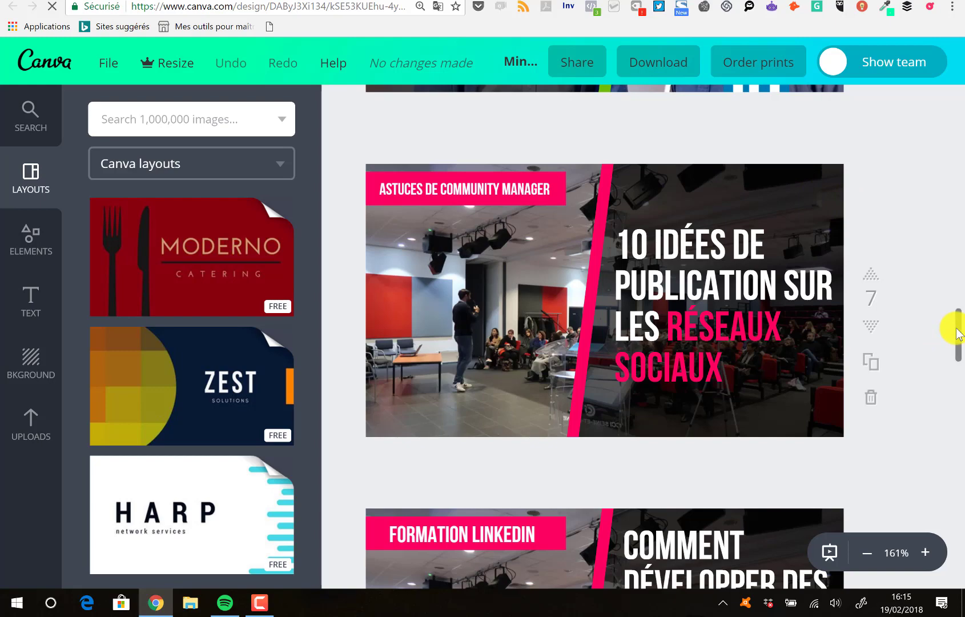
{"action": "left_click_drag", "start_coordinate": [961, 335], "coordinate": [963, 379]}
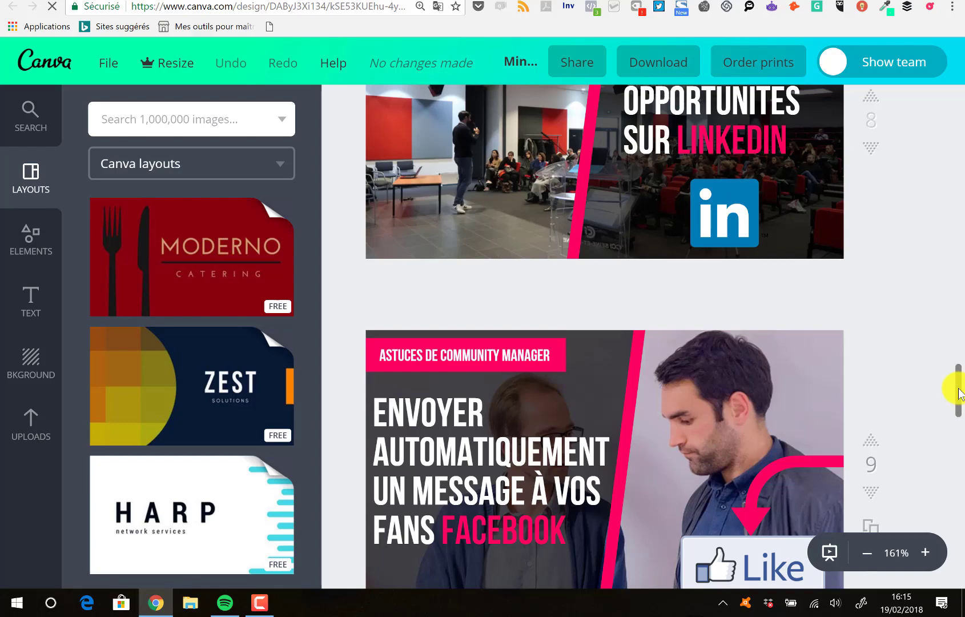
{"action": "left_click_drag", "start_coordinate": [959, 393], "coordinate": [957, 341]}
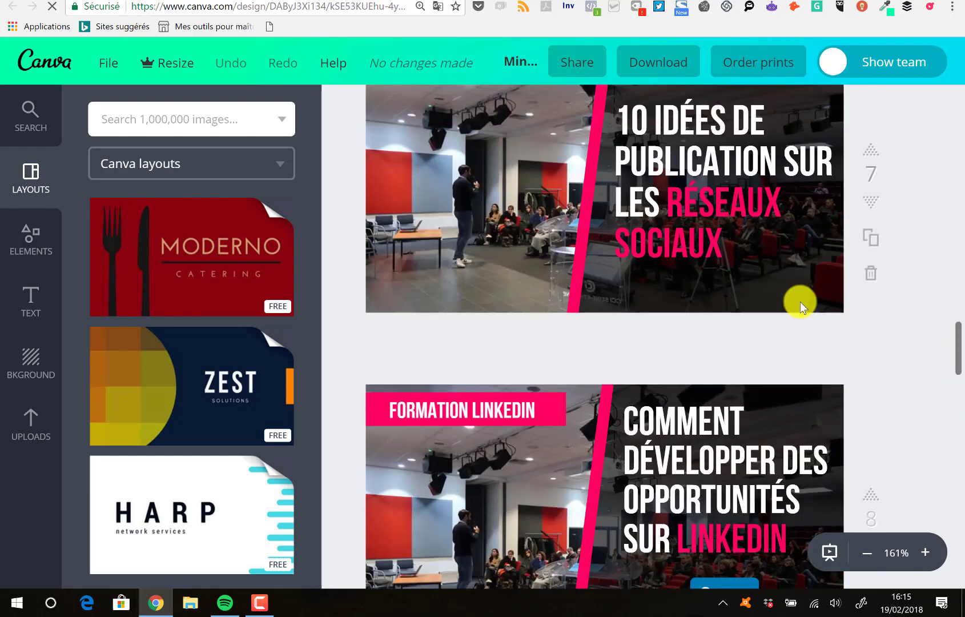
- Return to page 7 and check the transparency setting of the slanted black overlay behind the title
{"action": "scroll", "coordinate": [959, 347], "scroll_direction": "up", "scroll_amount": 1}
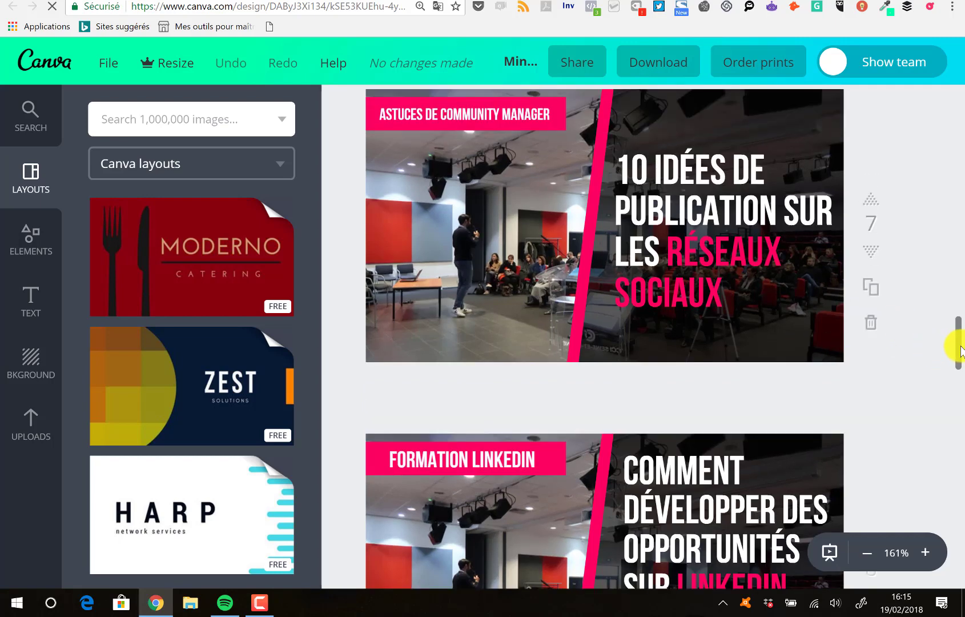
{"action": "scroll", "coordinate": [960, 347], "scroll_direction": "up", "scroll_amount": 1}
{"action": "left_click", "coordinate": [798, 166]}
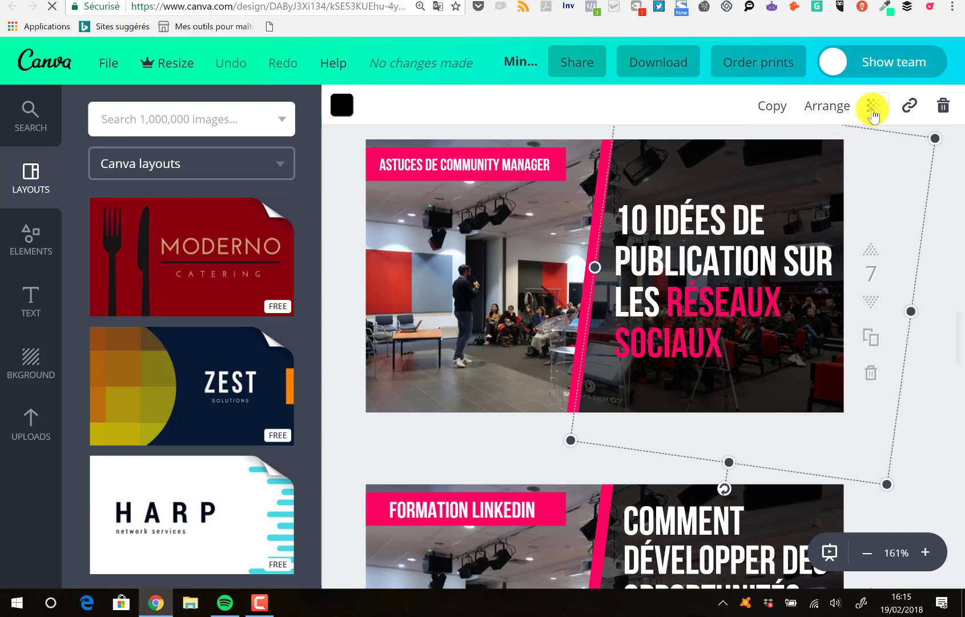
{"action": "left_click", "coordinate": [874, 106]}
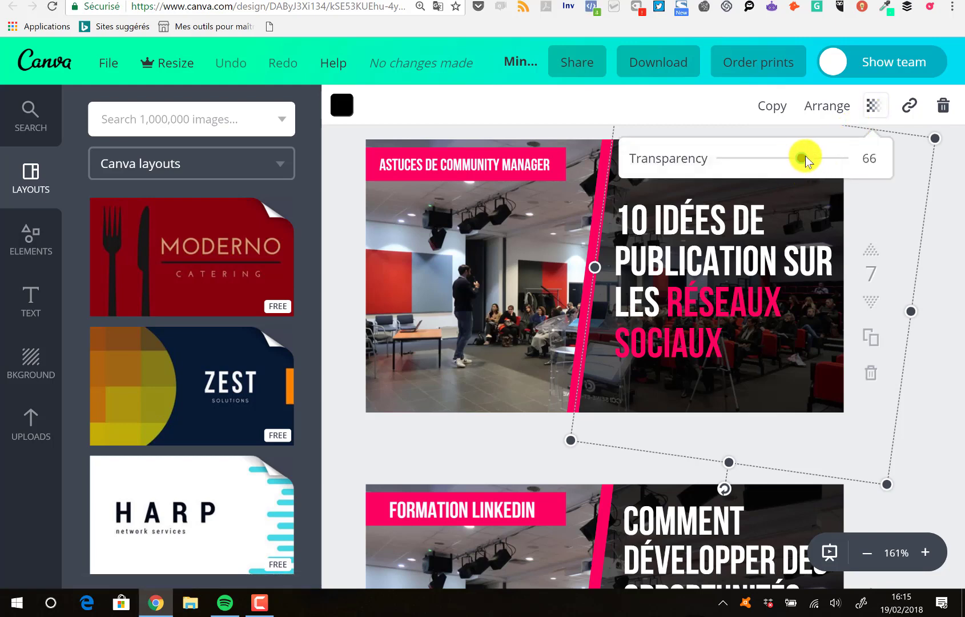
{"action": "left_click", "coordinate": [934, 236]}
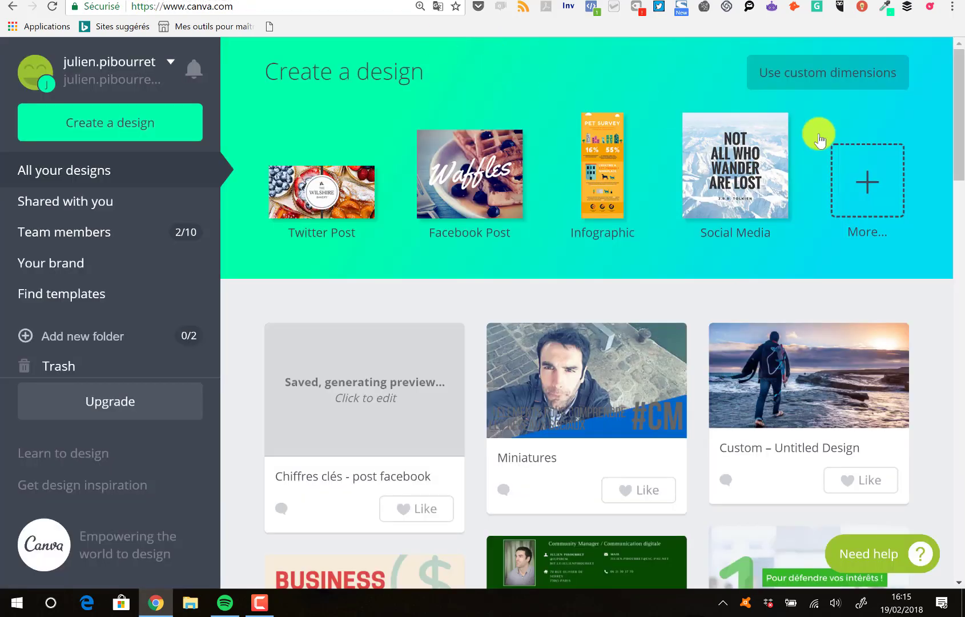
- Open the design csca visuels pour adhérer V3 from the Canva home page and look through its pages
{"action": "left_click_drag", "start_coordinate": [956, 91], "coordinate": [961, 127]}
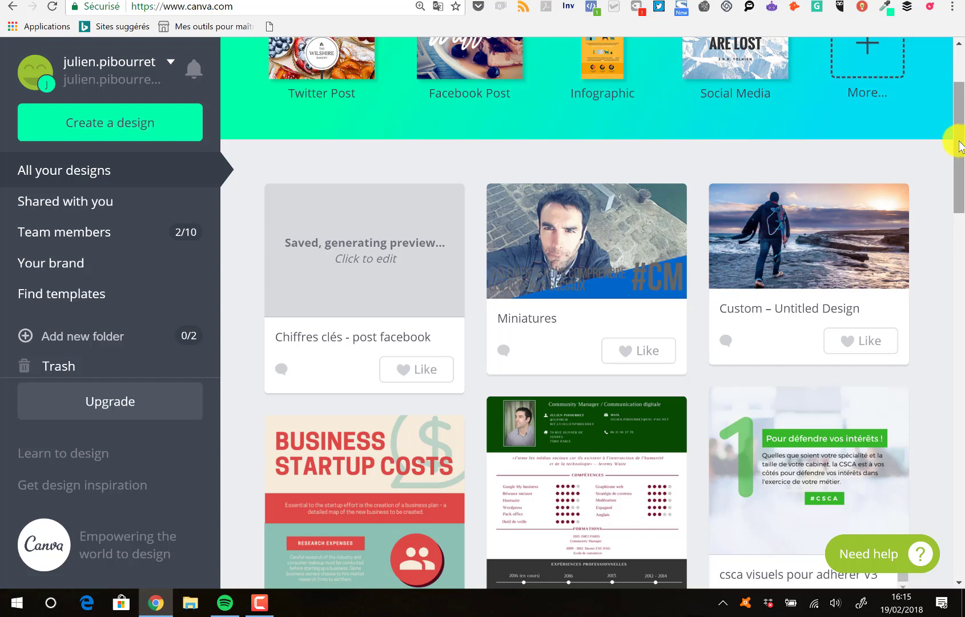
{"action": "left_click_drag", "start_coordinate": [961, 145], "coordinate": [962, 171]}
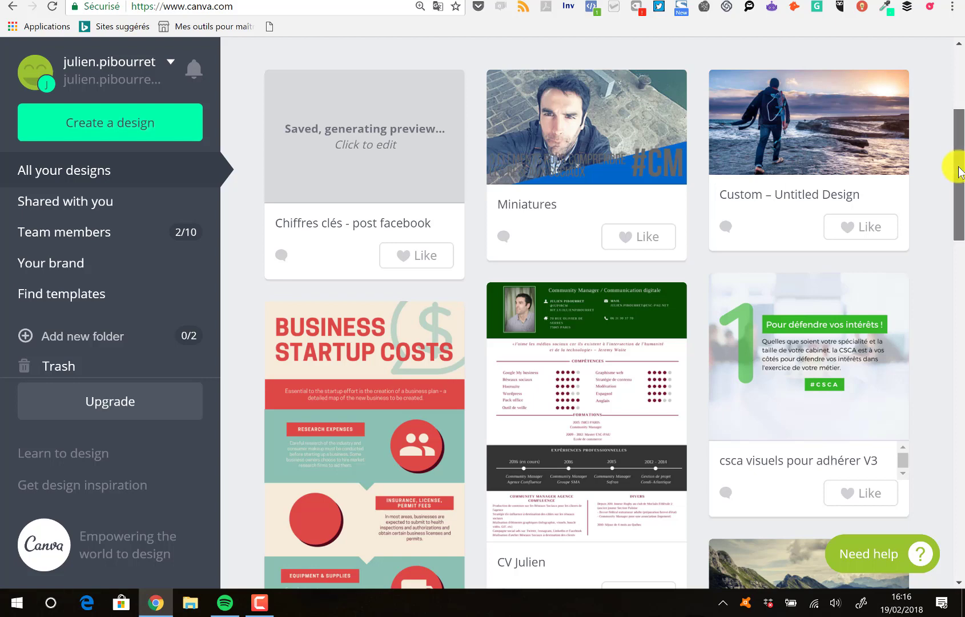
{"action": "scroll", "coordinate": [960, 171], "scroll_direction": "down", "scroll_amount": 1}
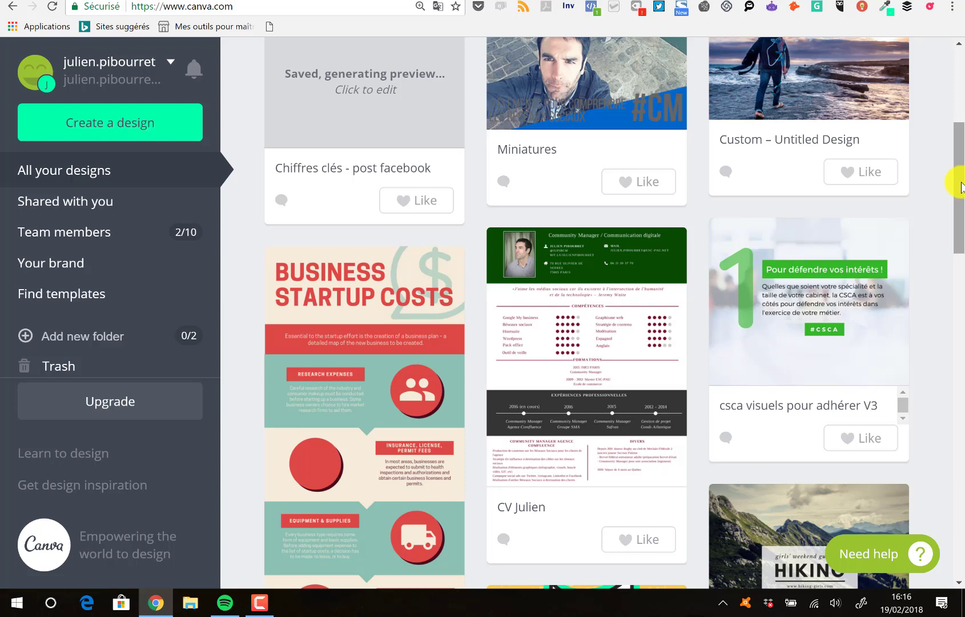
{"action": "left_click_drag", "start_coordinate": [961, 186], "coordinate": [961, 212]}
{"action": "left_click", "coordinate": [738, 233]}
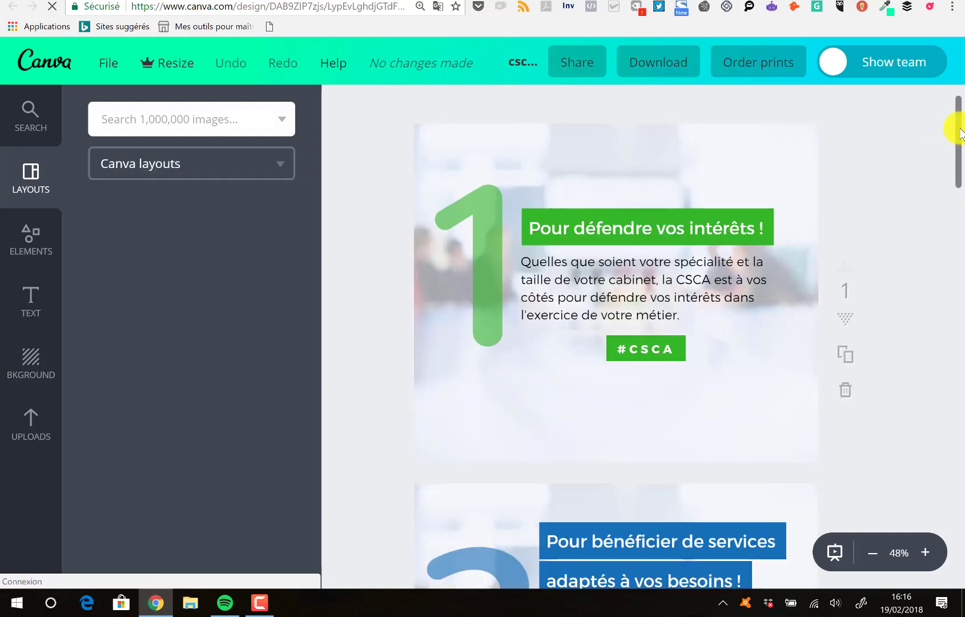
{"action": "left_click_drag", "start_coordinate": [960, 133], "coordinate": [961, 220]}
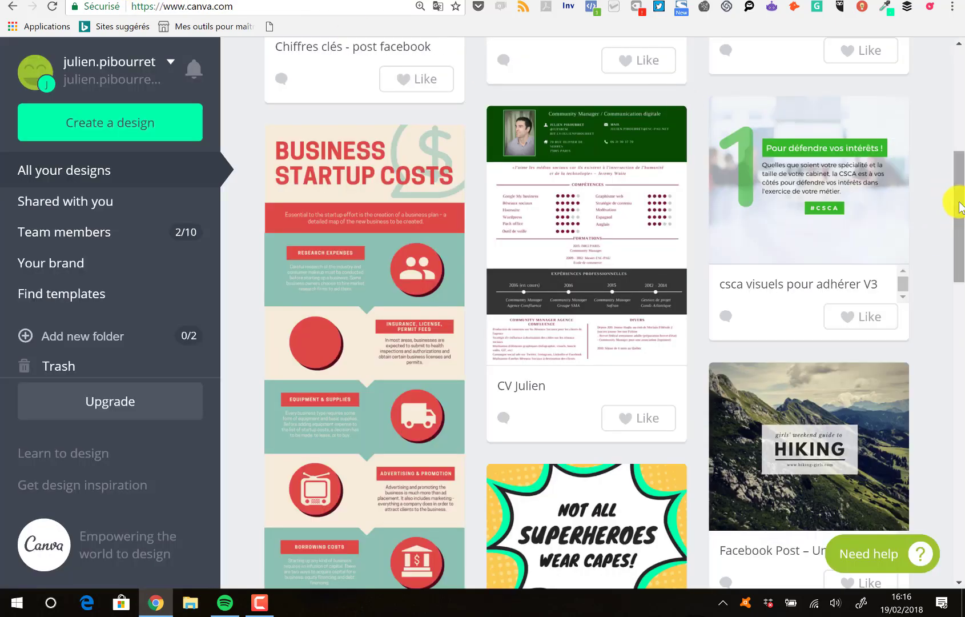
- Open the design miniature podcast 1400 x 1400 from the home page and look through its podcast covers
{"action": "left_click_drag", "start_coordinate": [961, 207], "coordinate": [962, 348]}
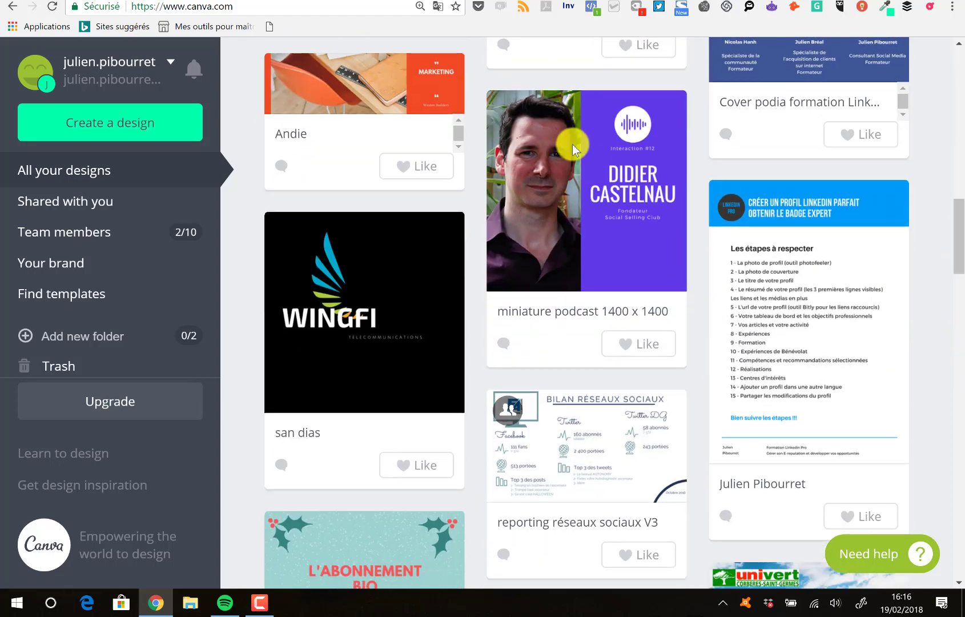
{"action": "left_click", "coordinate": [539, 233]}
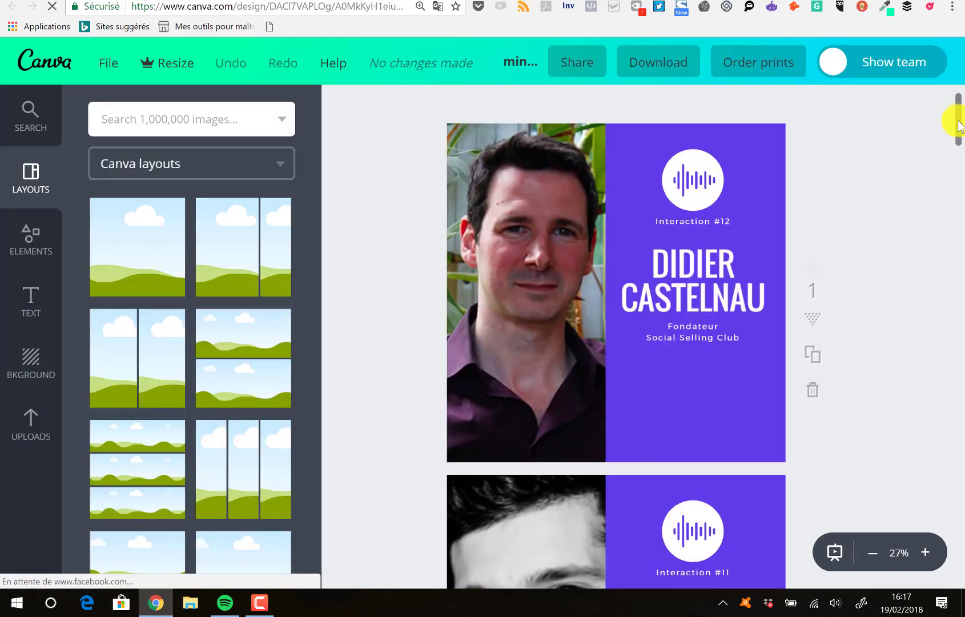
{"action": "left_click_drag", "start_coordinate": [959, 133], "coordinate": [963, 279]}
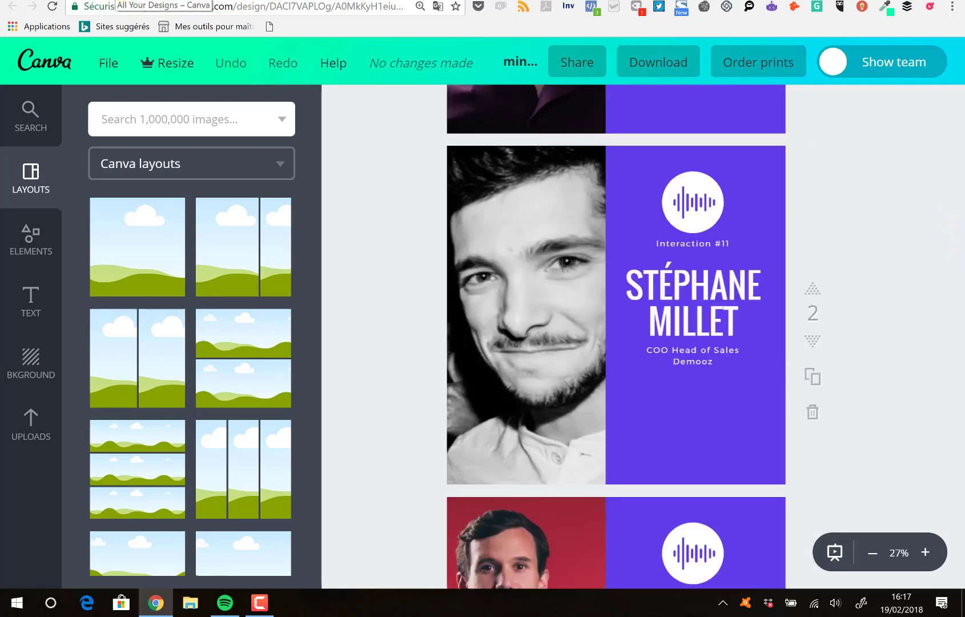
- Return to the designs list, open reporting réseaux sociaux V3 and look through its two report pages
{"action": "left_click", "coordinate": [120, 1]}
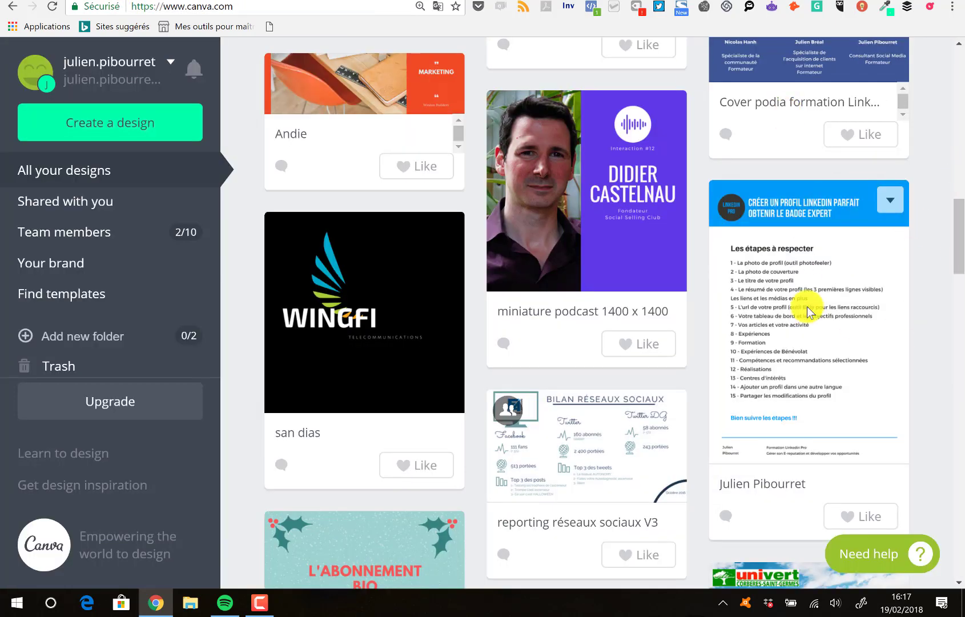
{"action": "scroll", "coordinate": [959, 217], "scroll_direction": "down", "scroll_amount": 1}
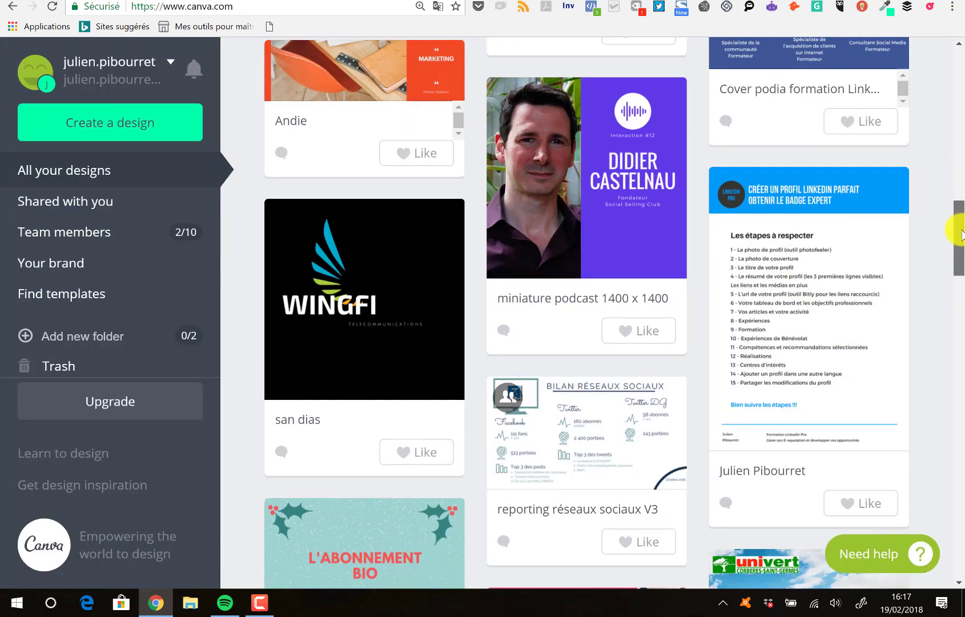
{"action": "left_click", "coordinate": [548, 396]}
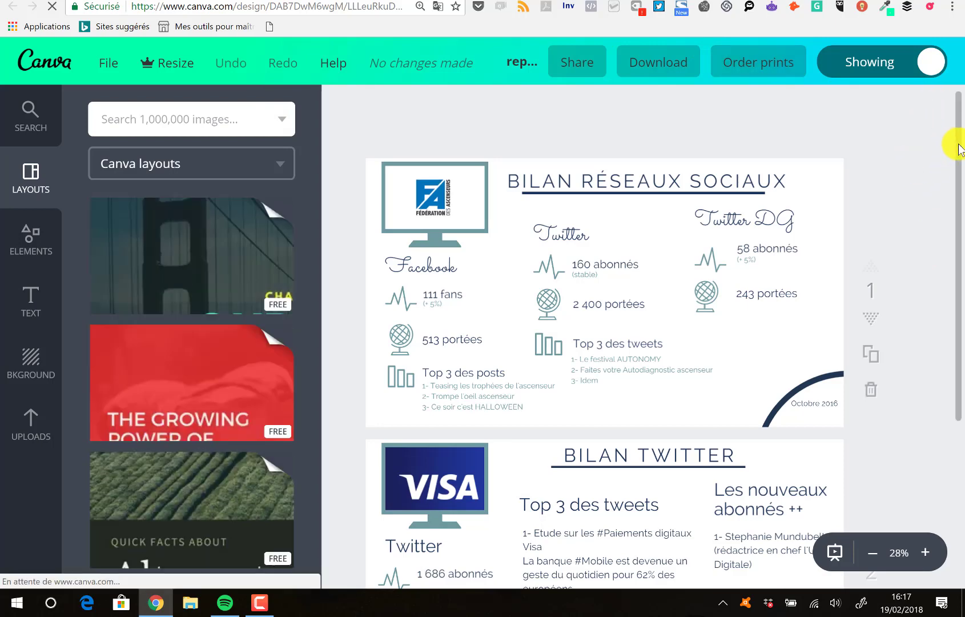
{"action": "scroll", "coordinate": [962, 222], "scroll_direction": "down", "scroll_amount": 1}
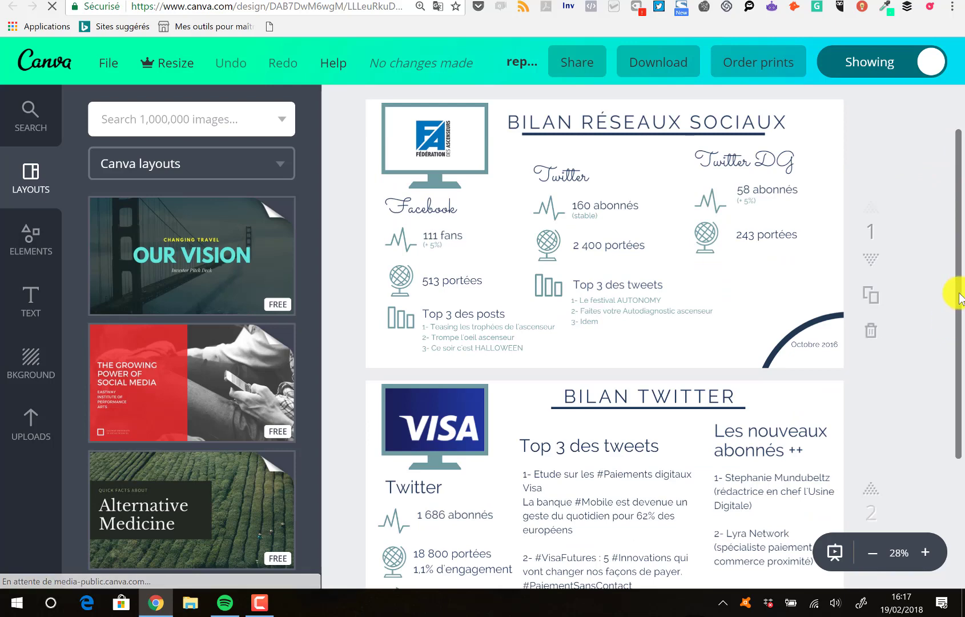
{"action": "scroll", "coordinate": [957, 294], "scroll_direction": "down", "scroll_amount": 3}
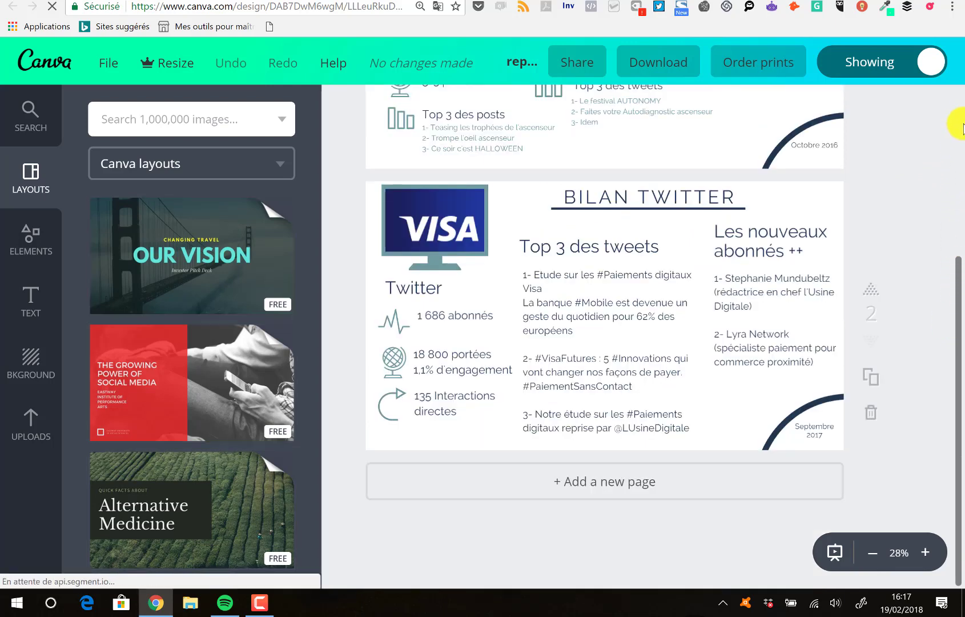
{"action": "scroll", "coordinate": [962, 112], "scroll_direction": "up", "scroll_amount": 4}
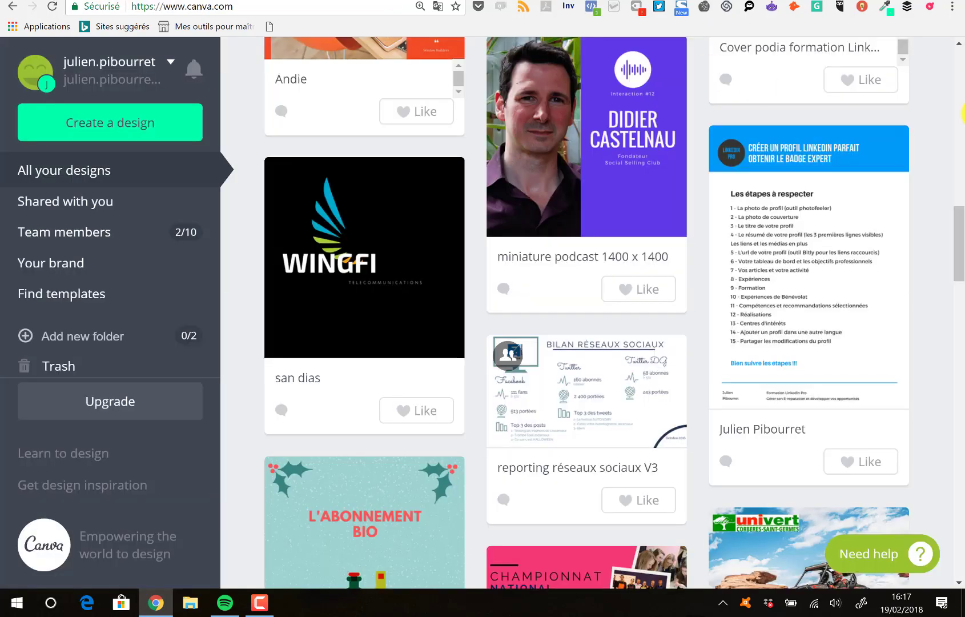
- Browse the older designs on the home page as far as the Twitter dimensions mobile FA design
{"action": "left_click_drag", "start_coordinate": [961, 237], "coordinate": [961, 288]}
{"action": "scroll", "coordinate": [962, 288], "scroll_direction": "down", "scroll_amount": 1}
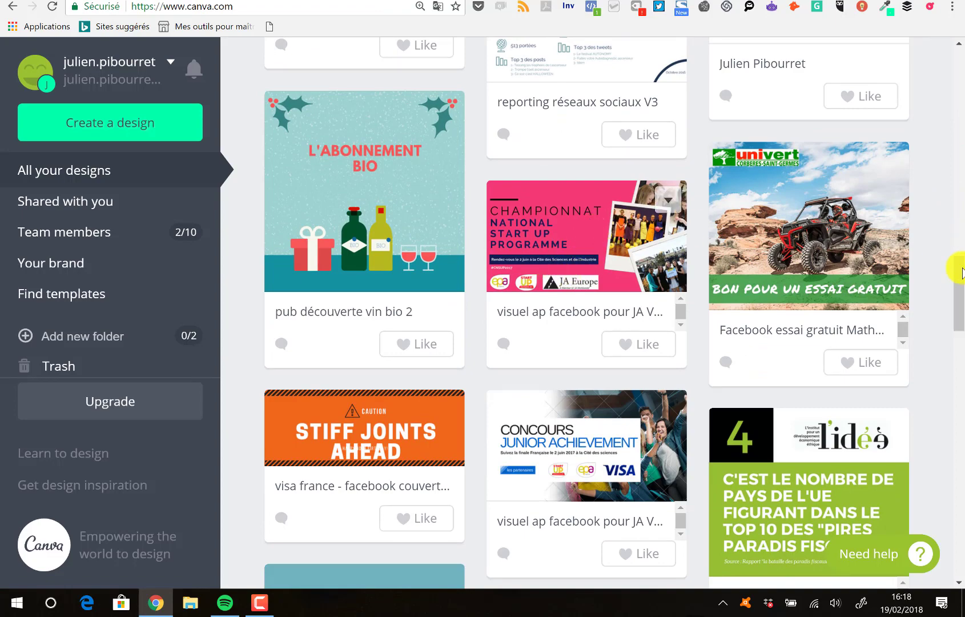
{"action": "scroll", "coordinate": [960, 282], "scroll_direction": "down", "scroll_amount": 1}
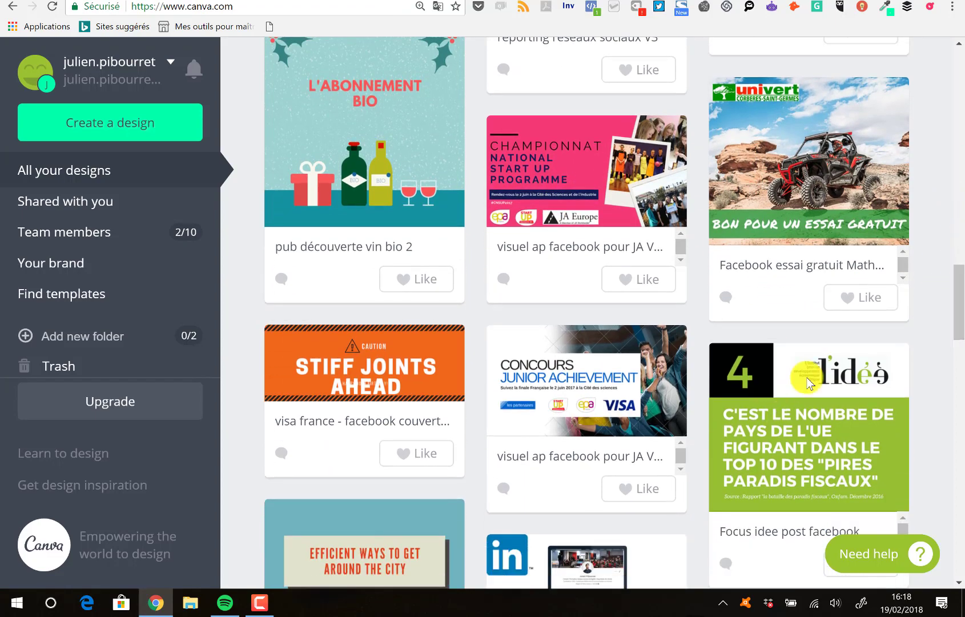
{"action": "left_click_drag", "start_coordinate": [960, 276], "coordinate": [964, 458]}
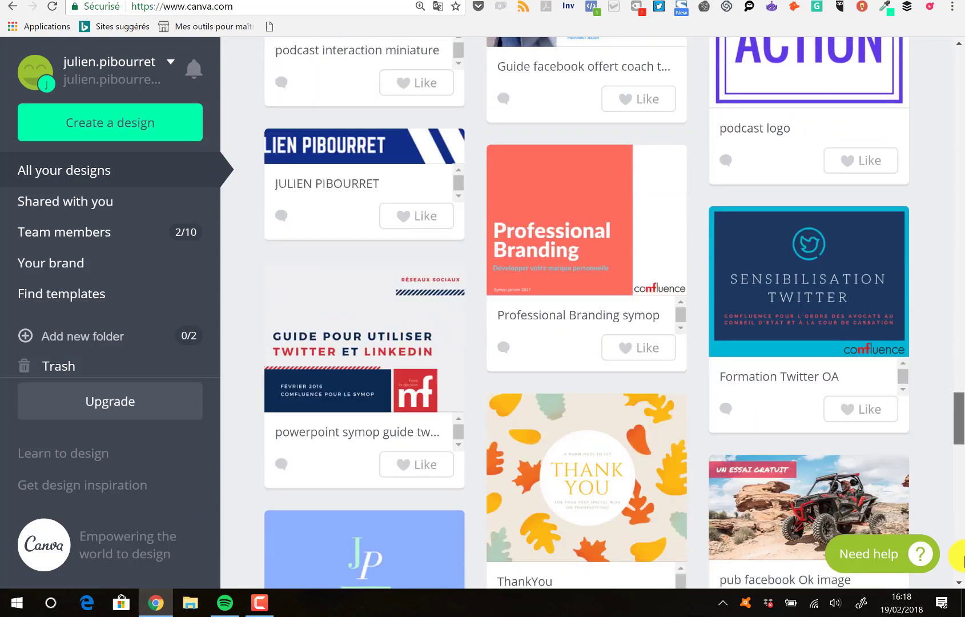
{"action": "left_click_drag", "start_coordinate": [964, 557], "coordinate": [964, 610]}
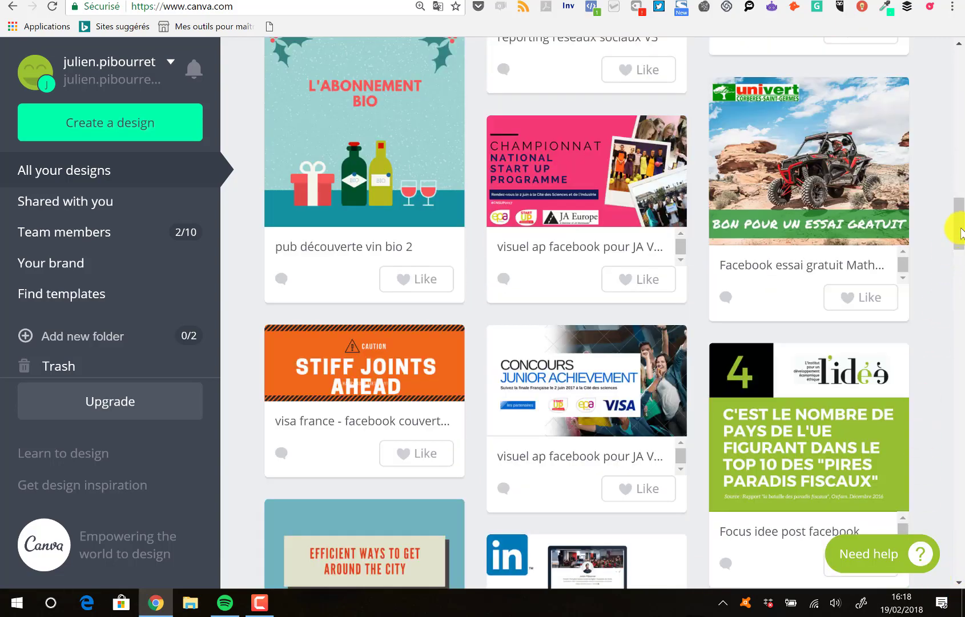
{"action": "scroll", "coordinate": [959, 266], "scroll_direction": "down", "scroll_amount": 5}
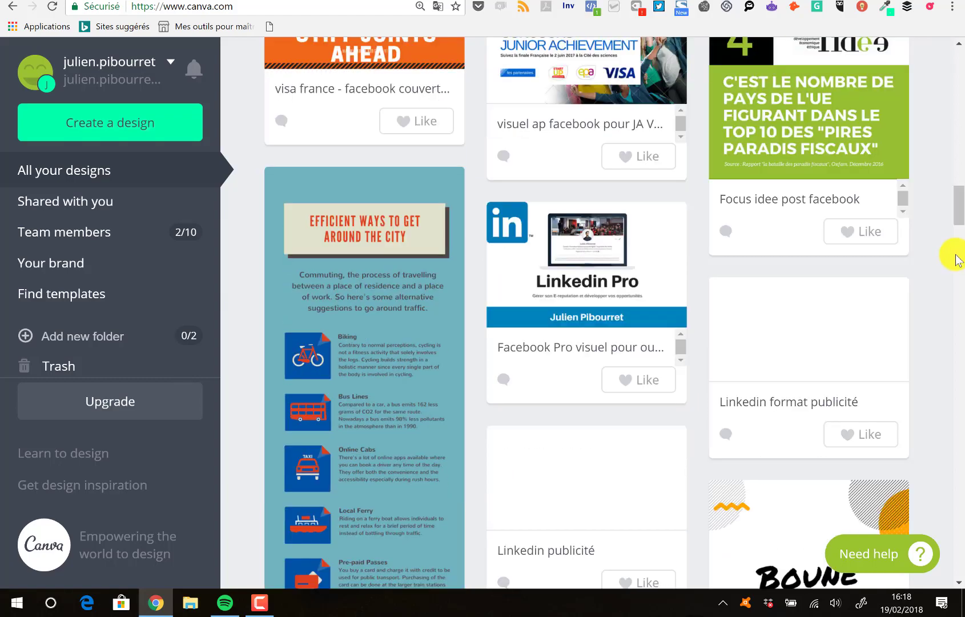
{"action": "left_click_drag", "start_coordinate": [960, 213], "coordinate": [962, 488]}
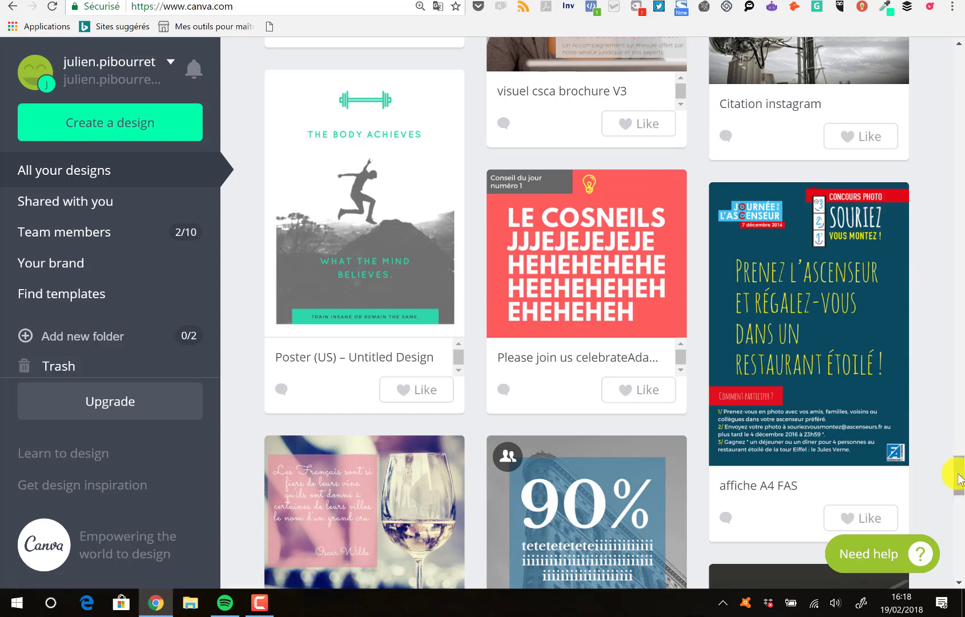
{"action": "scroll", "coordinate": [960, 480], "scroll_direction": "down", "scroll_amount": 12}
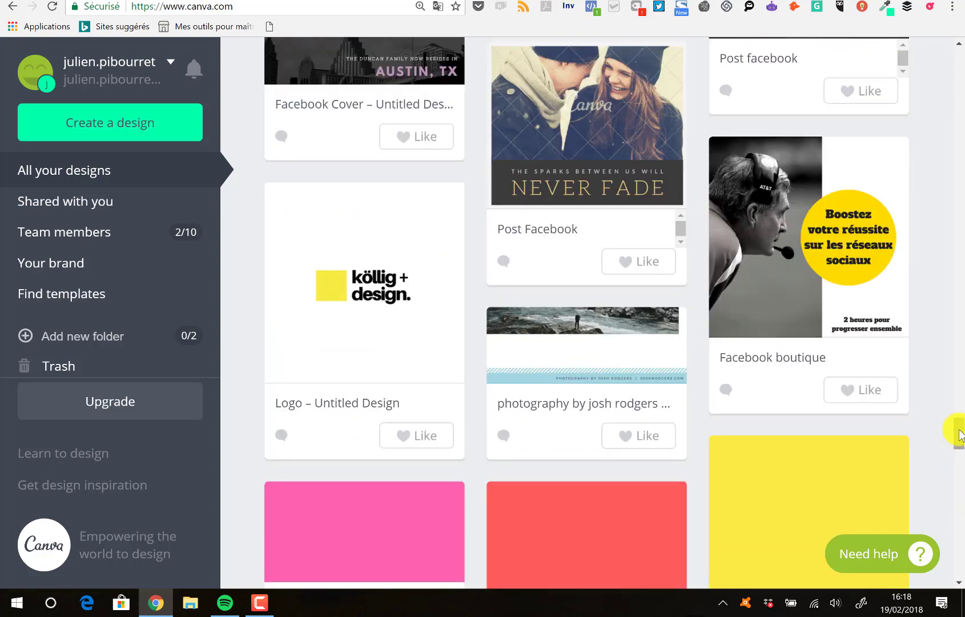
{"action": "left_click_drag", "start_coordinate": [960, 434], "coordinate": [963, 499]}
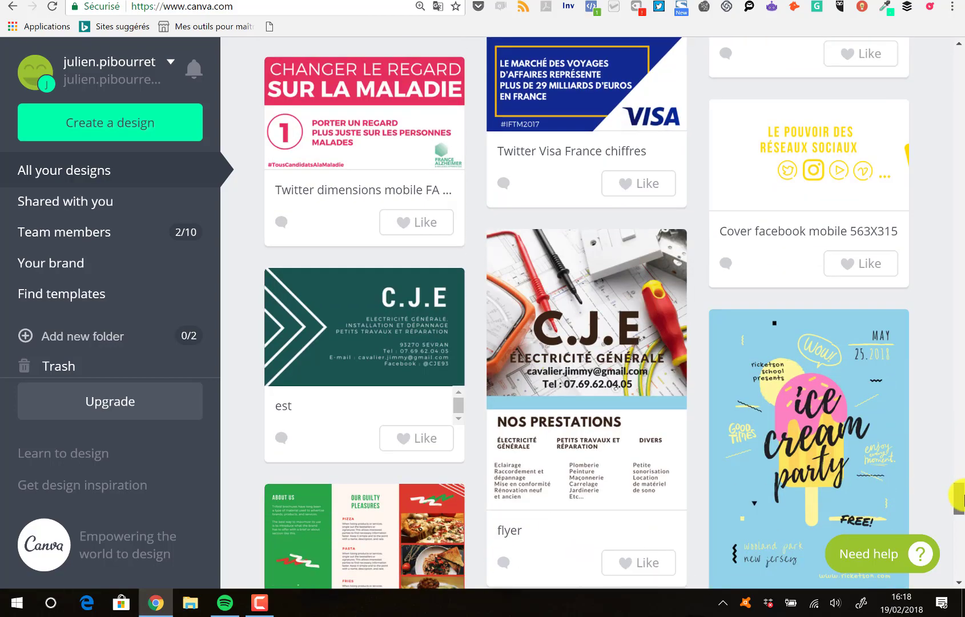
- Open the Twitter dimensions mobile FA design and look through its pink, blue and green numbered pages
{"action": "left_click", "coordinate": [336, 120]}
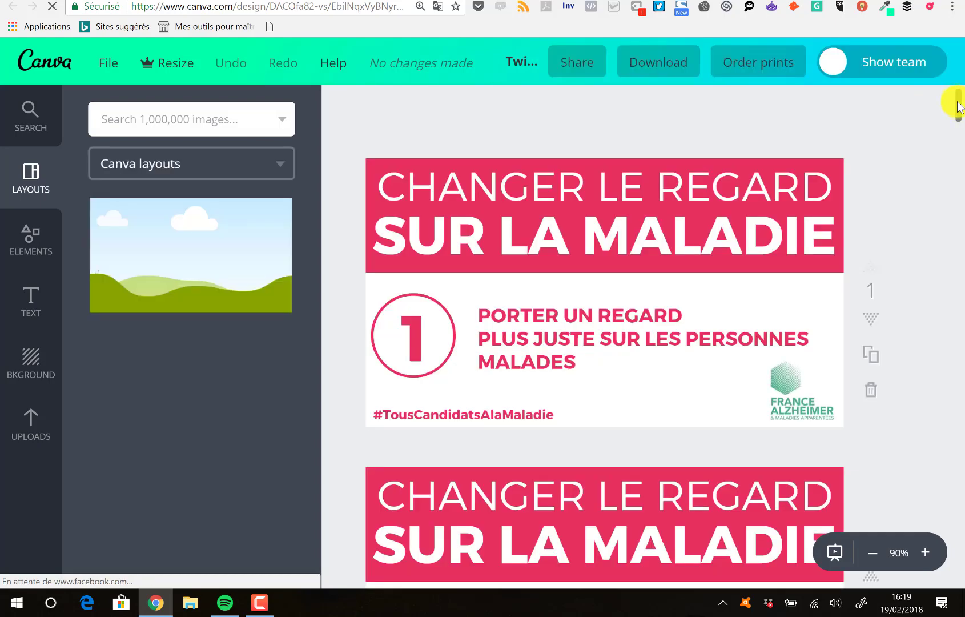
{"action": "scroll", "coordinate": [951, 108], "scroll_direction": "down", "scroll_amount": 3}
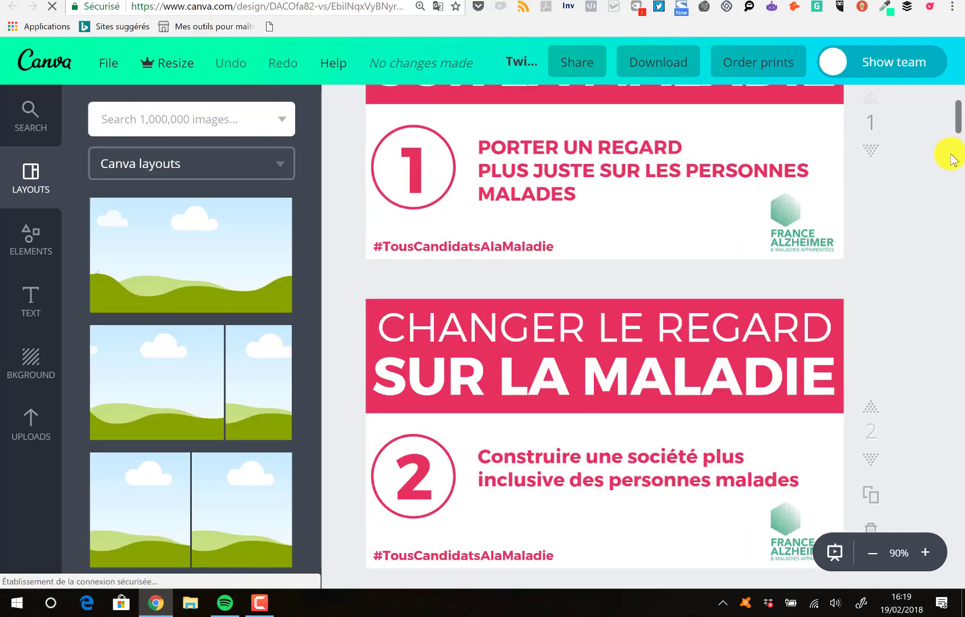
{"action": "scroll", "coordinate": [948, 162], "scroll_direction": "down", "scroll_amount": 14}
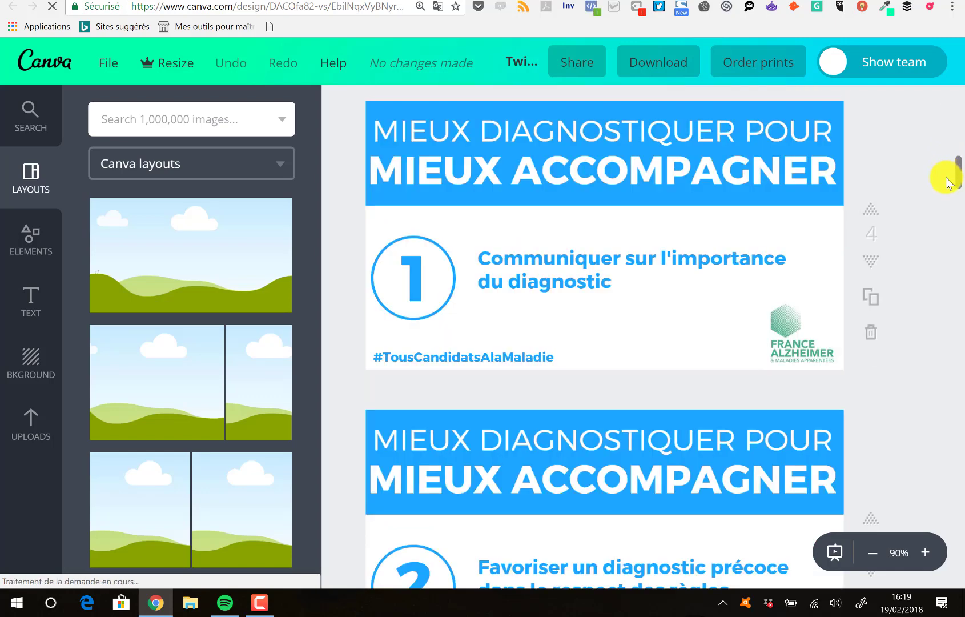
{"action": "scroll", "coordinate": [960, 182], "scroll_direction": "down", "scroll_amount": 7}
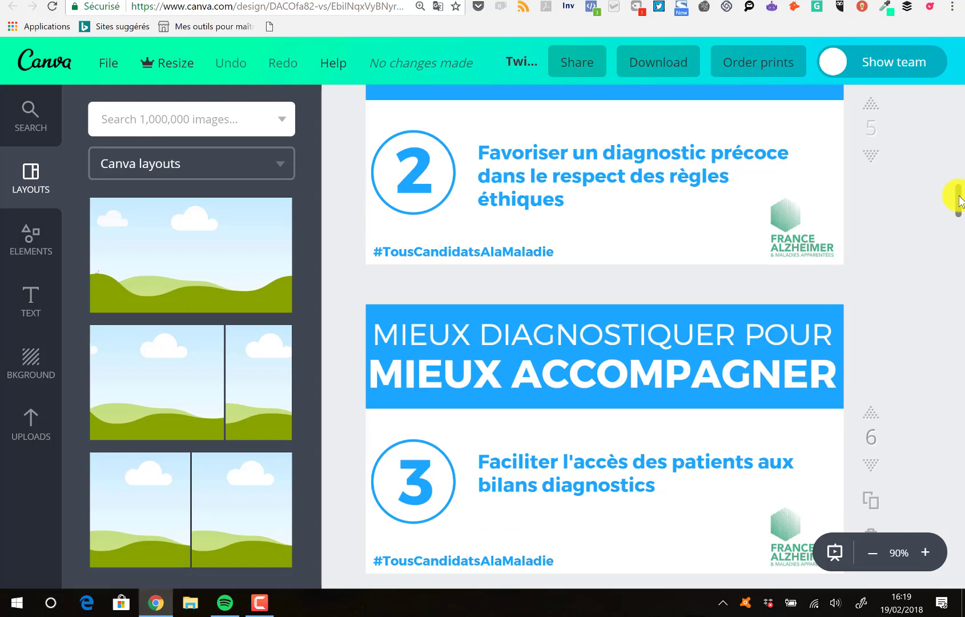
{"action": "scroll", "coordinate": [961, 200], "scroll_direction": "down", "scroll_amount": 7}
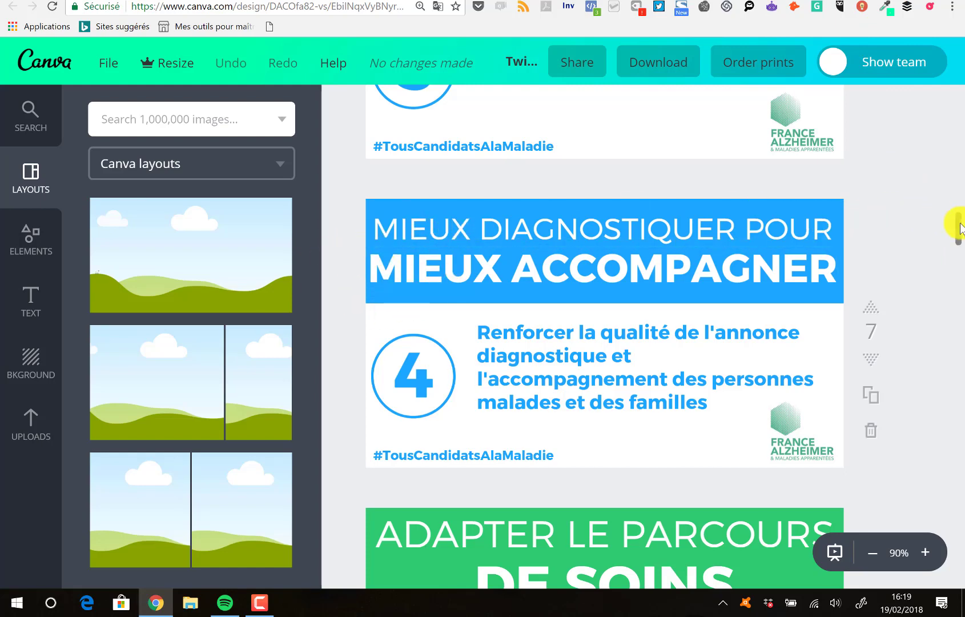
{"action": "left_click_drag", "start_coordinate": [959, 229], "coordinate": [958, 314]}
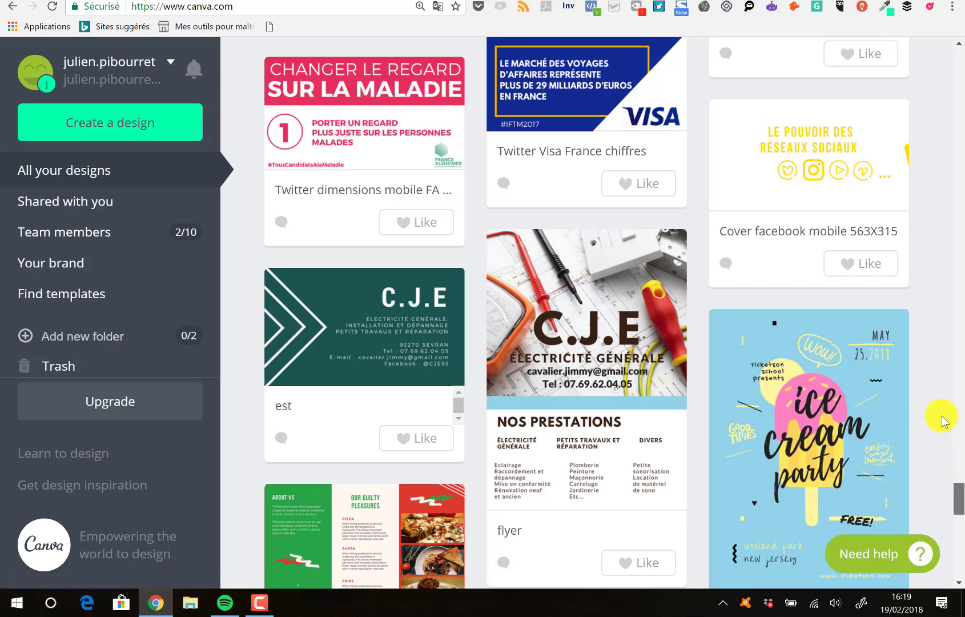
- Go back through the designs list to the Create a design section at the start of the home page
{"action": "scroll", "coordinate": [942, 416], "scroll_direction": "up", "scroll_amount": 15}
{"action": "scroll", "coordinate": [950, 233], "scroll_direction": "up", "scroll_amount": 4}
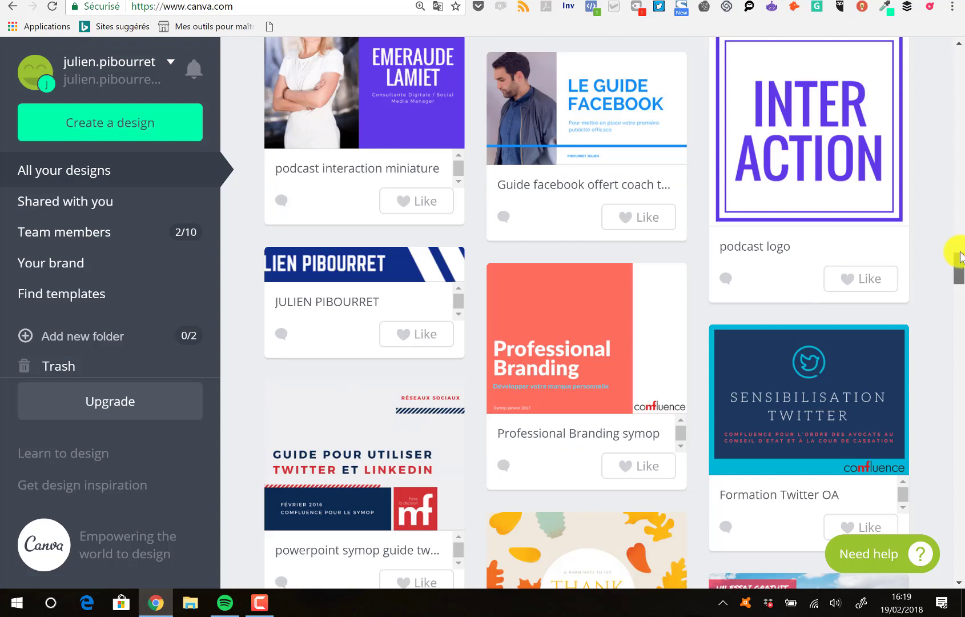
{"action": "left_click_drag", "start_coordinate": [960, 257], "coordinate": [960, 102]}
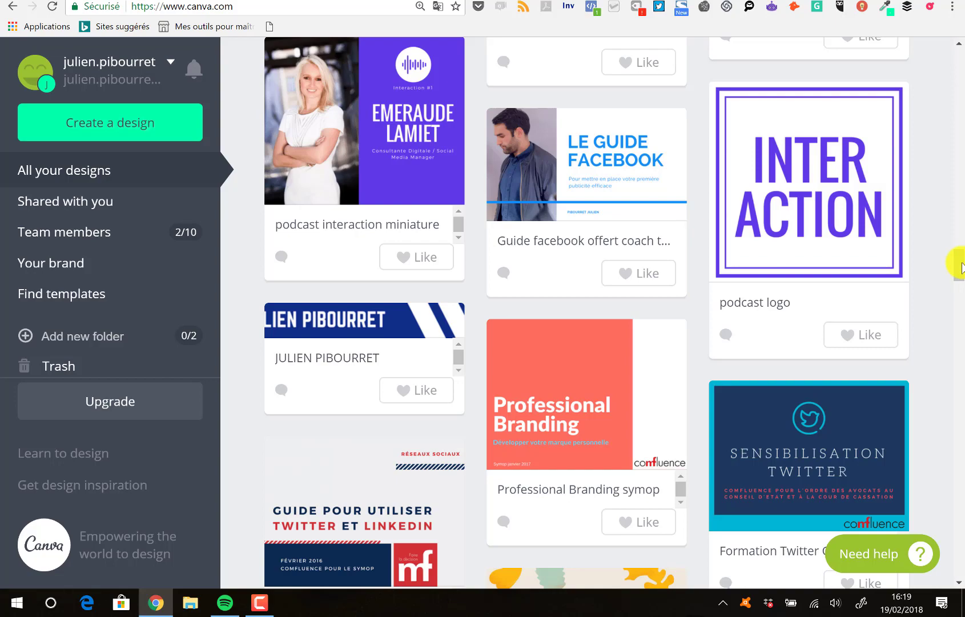
{"action": "left_click_drag", "start_coordinate": [962, 266], "coordinate": [961, 20]}
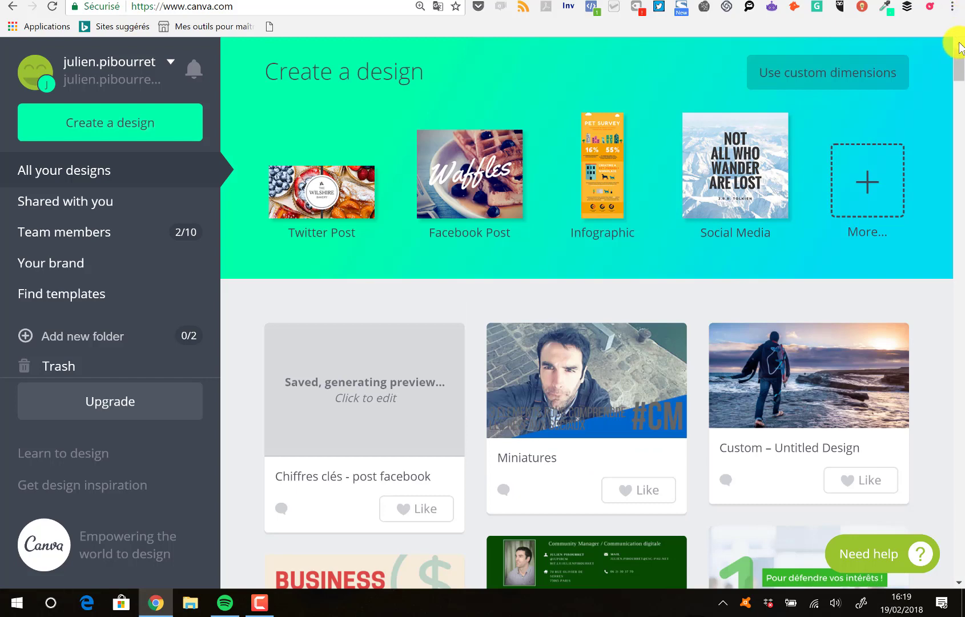